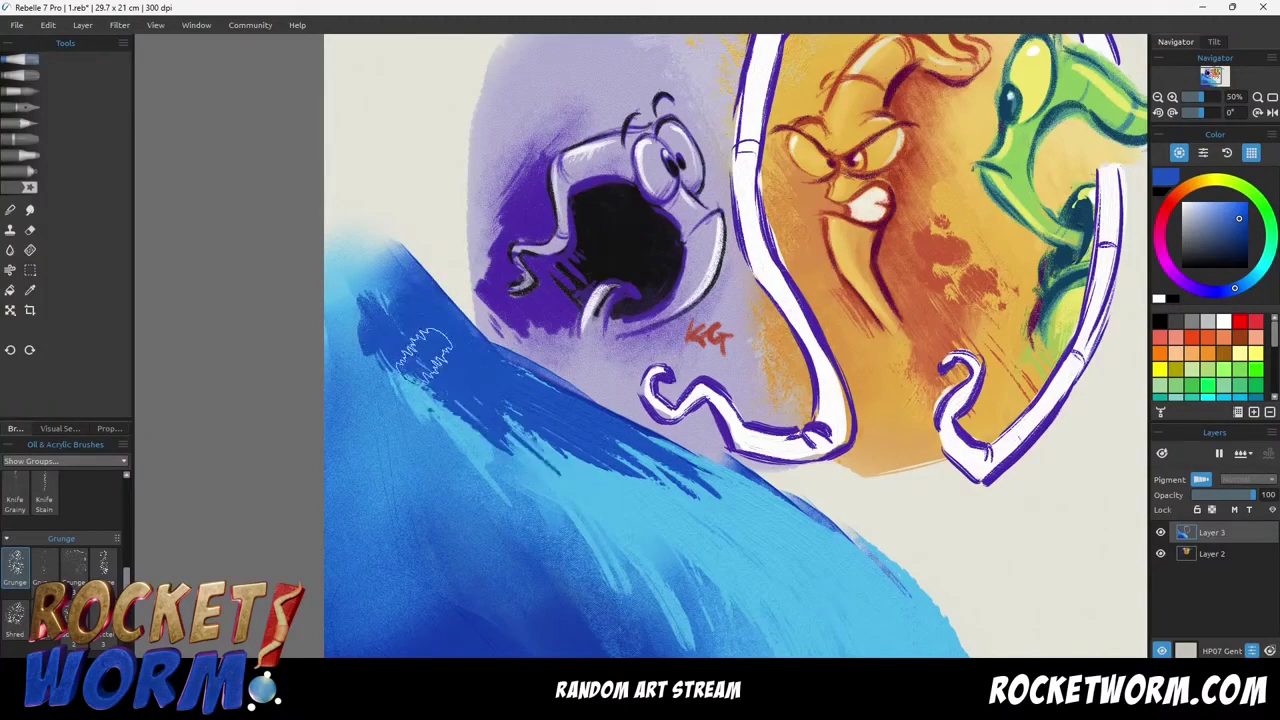
Shade the edge of the large blue shape with dark blue grain using the Powder 2 pencil brush.
key("p")
left_click_drag(707, 442, 488, 270)
mouse_move(570, 427)
left_mouse_down()
mouse_move(624, 378)
mouse_move(586, 366)
mouse_move(550, 429)
left_mouse_up()
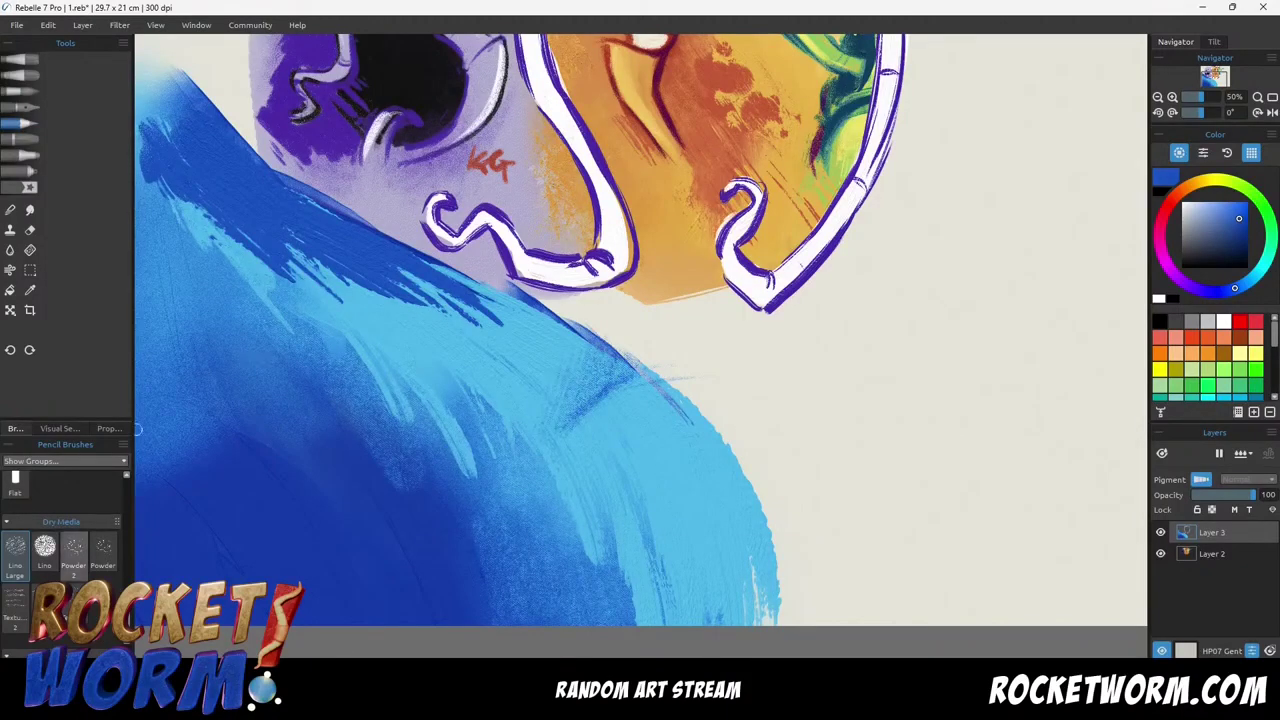
left_click(74, 556)
mouse_move(586, 351)
left_mouse_down()
mouse_move(561, 351)
mouse_move(572, 388)
mouse_move(540, 385)
left_mouse_up()
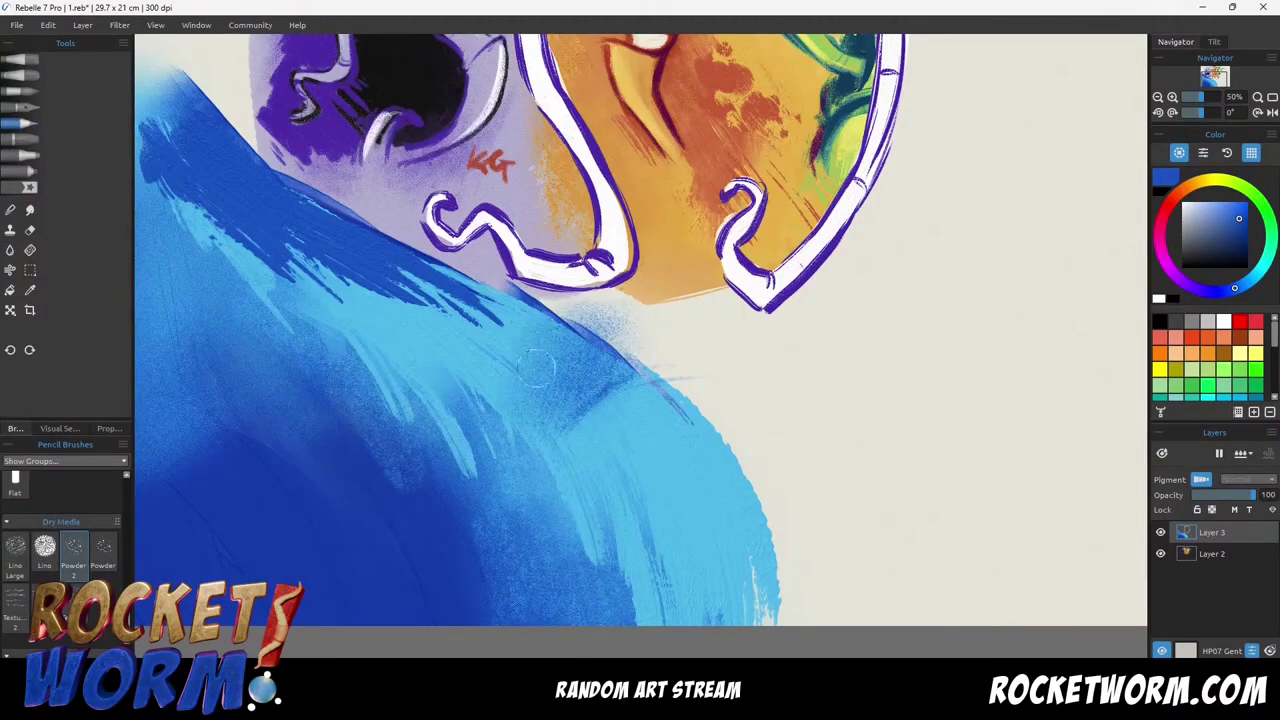
Paint a light blue bent worm shape with a tapering tail over the lower edge of the blue mass.
mouse_move(660, 342)
left_mouse_down()
mouse_move(592, 387)
mouse_move(556, 350)
mouse_move(480, 400)
mouse_move(561, 428)
mouse_move(533, 464)
mouse_move(390, 365)
mouse_move(526, 430)
mouse_move(705, 480)
mouse_move(654, 610)
mouse_move(690, 520)
mouse_move(531, 450)
mouse_move(611, 586)
mouse_move(545, 520)
mouse_move(668, 423)
mouse_move(760, 449)
mouse_move(905, 450)
left_mouse_up()
left_click(523, 524, "alt")
key("b")
Outline the light blue worm's bent body in sampled dark blue with the 4B colored pencil.
left_click(421, 516, "alt")
scroll(103, 484, "up", 6)
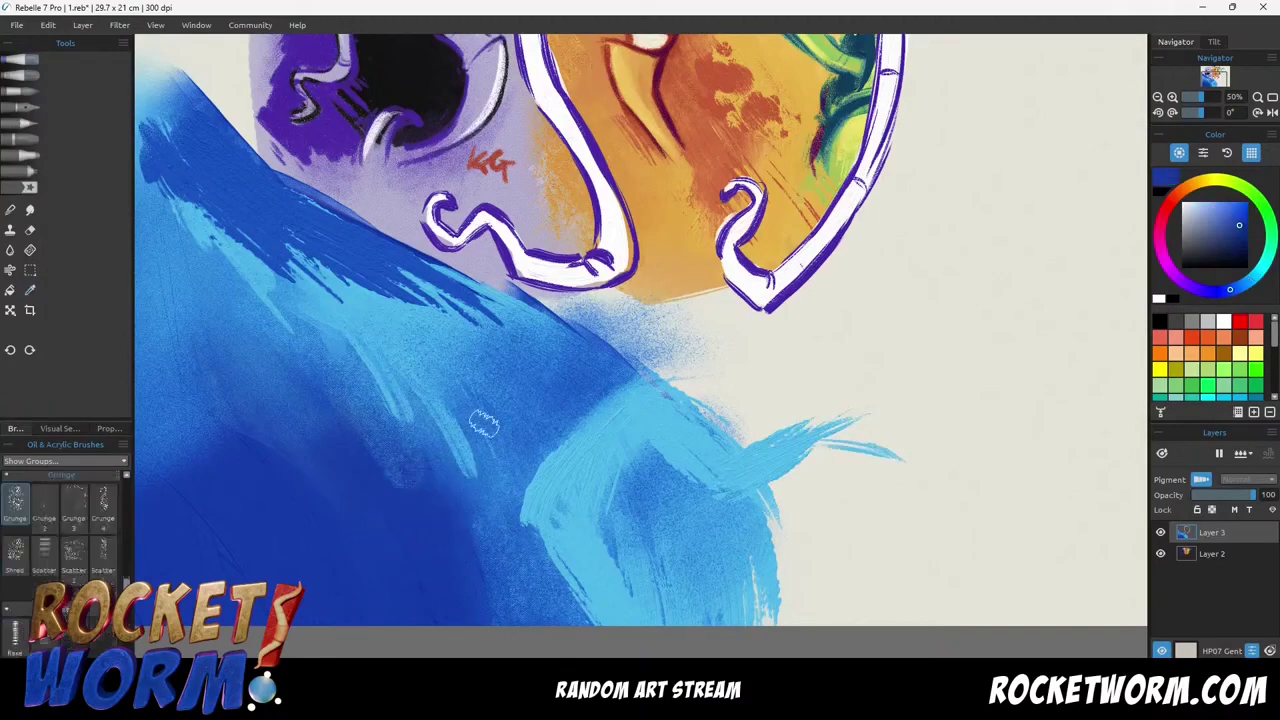
left_click(19, 123)
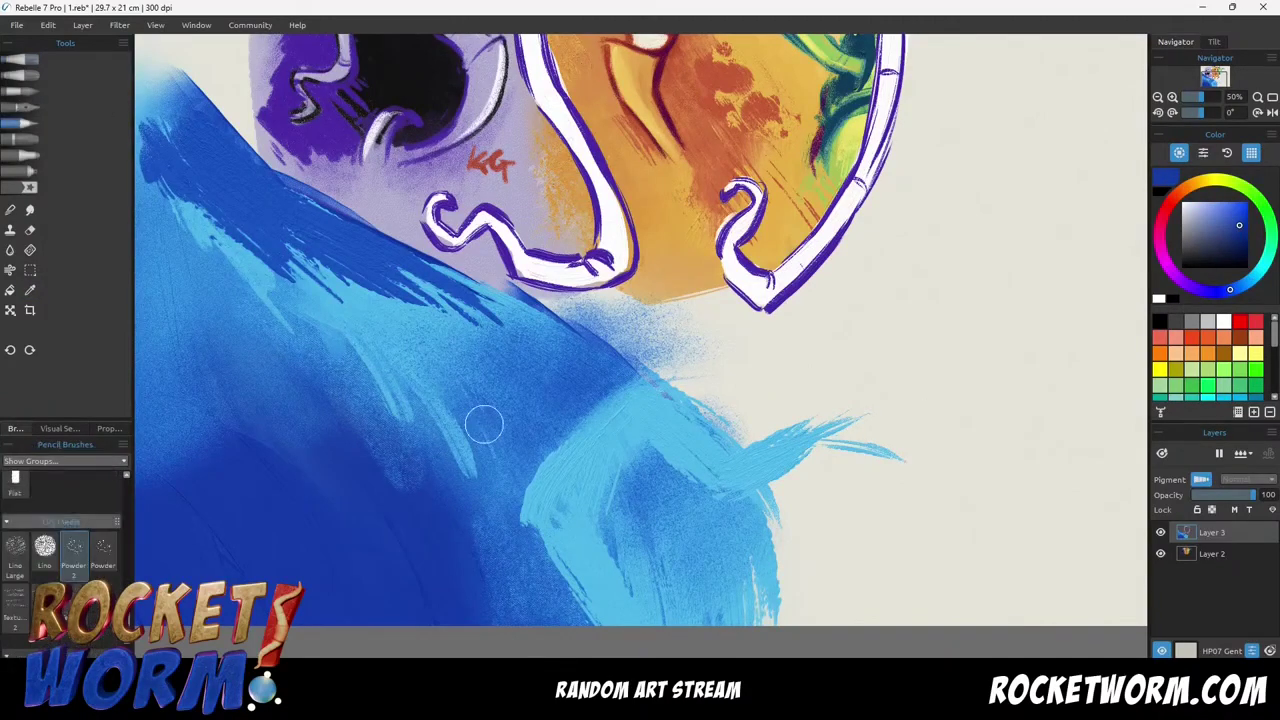
scroll(50, 550, "up", 4)
scroll(50, 550, "down", 1)
left_click(44, 557)
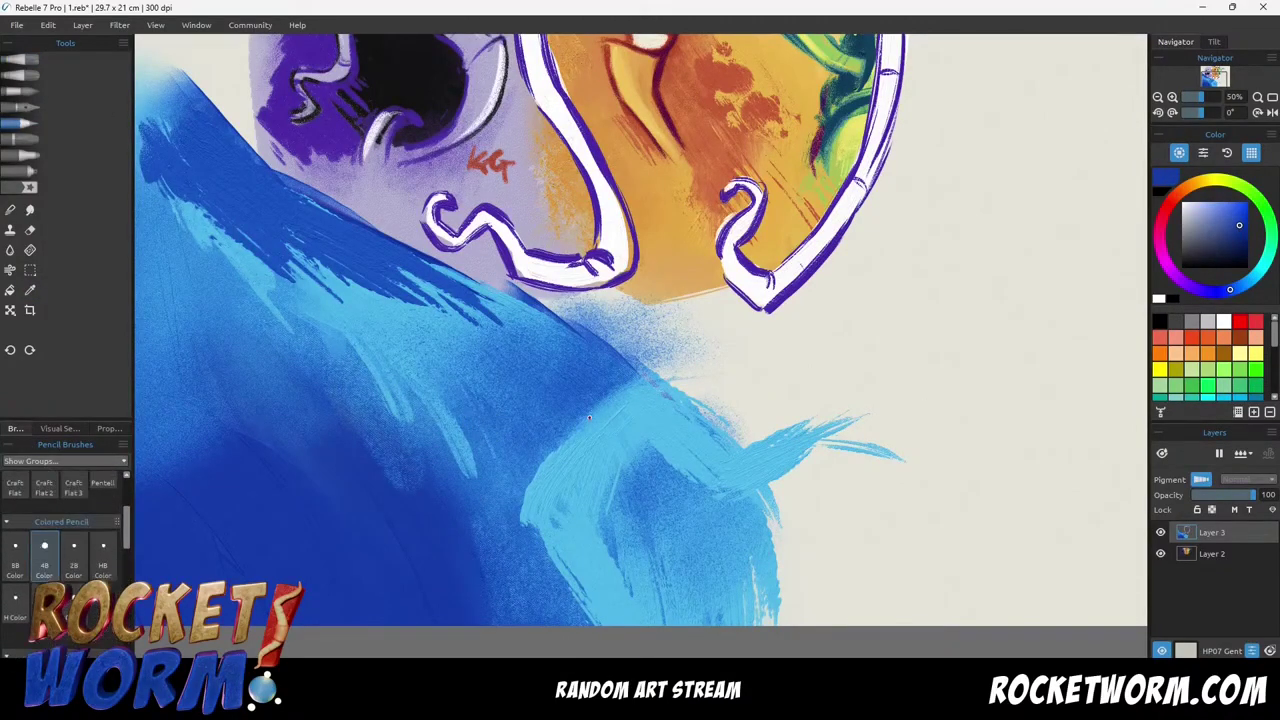
mouse_move(589, 417)
left_mouse_down()
mouse_move(627, 384)
mouse_move(661, 385)
mouse_move(589, 418)
left_mouse_up()
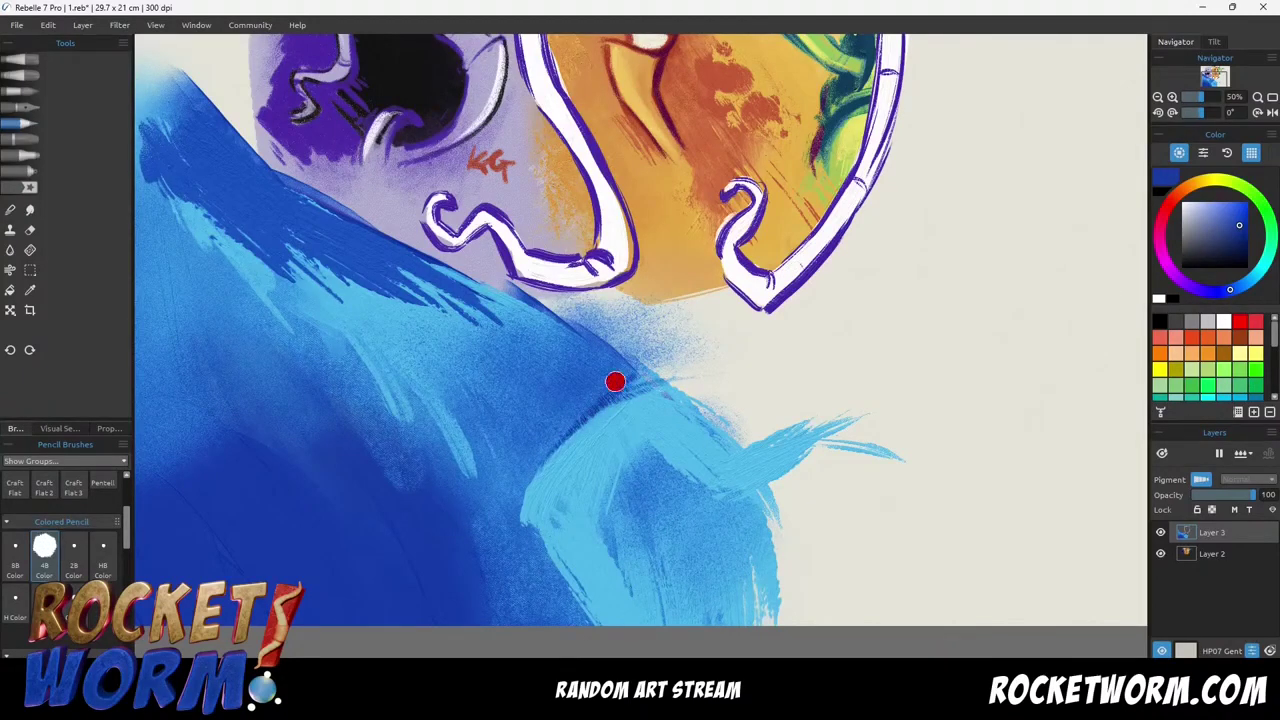
left_click_drag(614, 377, 588, 410)
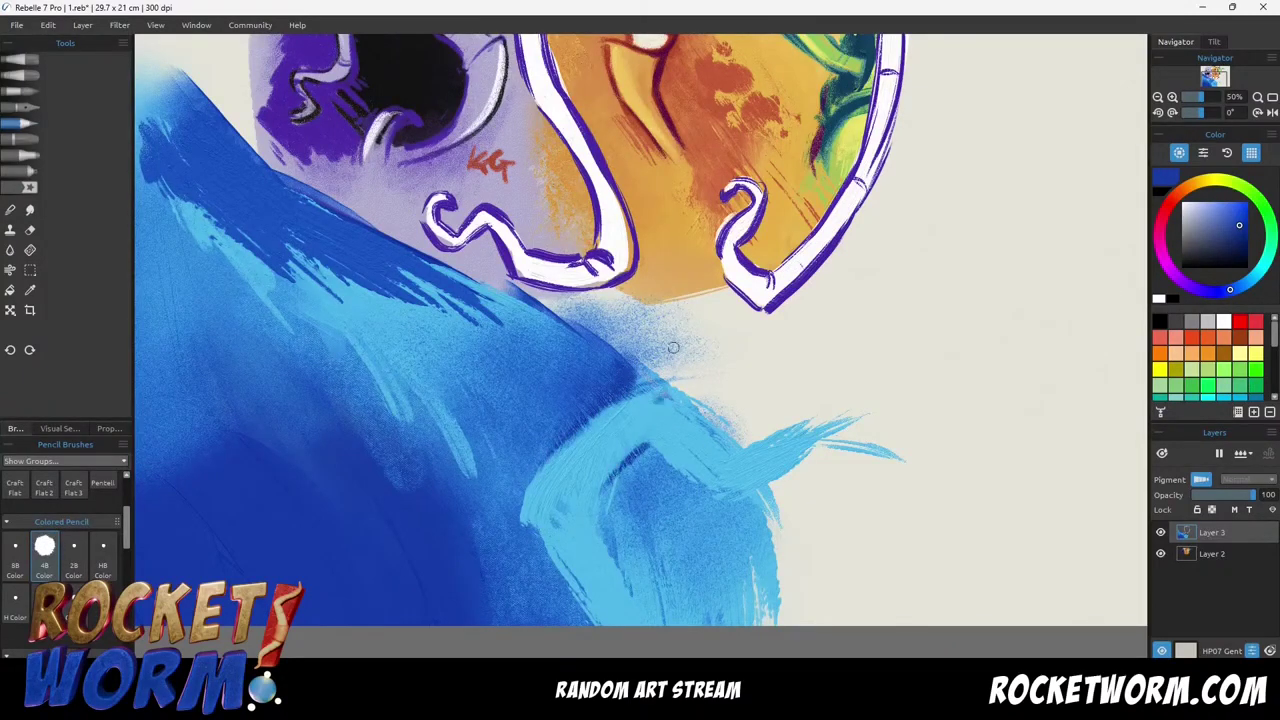
mouse_move(650, 382)
left_mouse_down()
mouse_move(712, 451)
mouse_move(805, 452)
mouse_move(700, 490)
mouse_move(645, 446)
left_mouse_up()
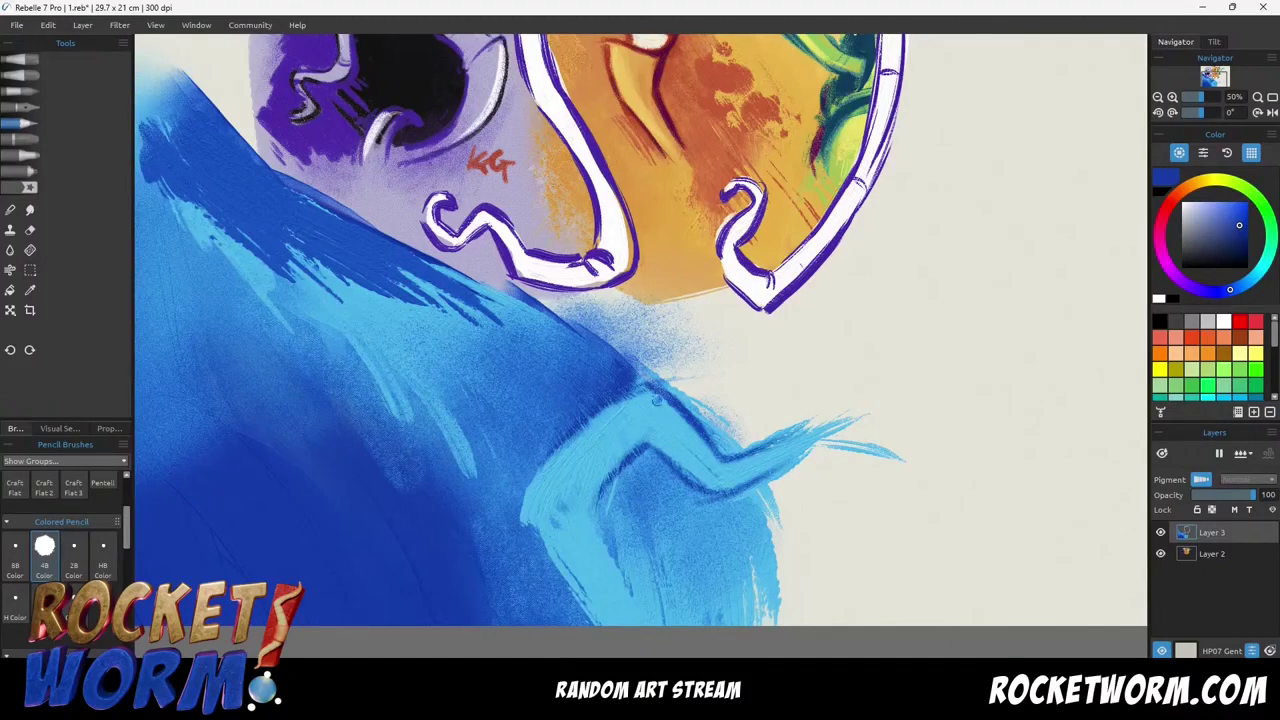
Sketch the blue worm's angry eyes and snout in dark blue, and fill them with light blue oil paint.
scroll(706, 269, "down", 1)
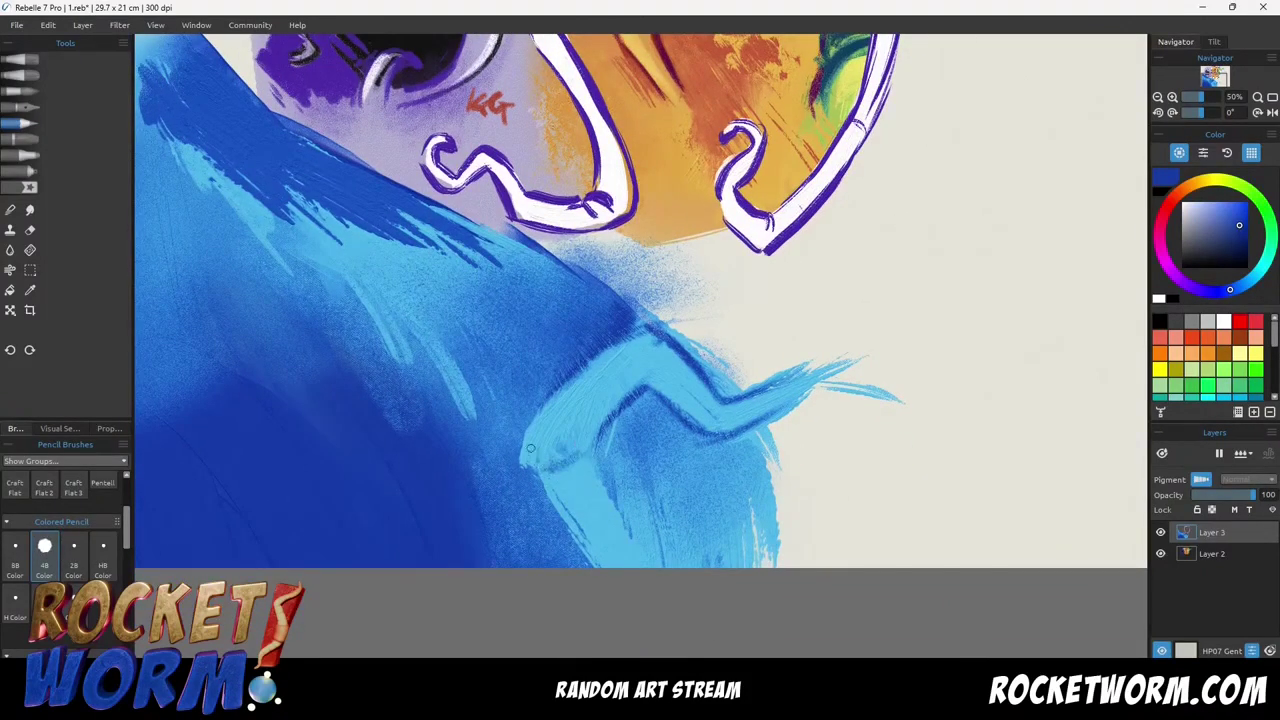
left_click_drag(530, 449, 608, 436)
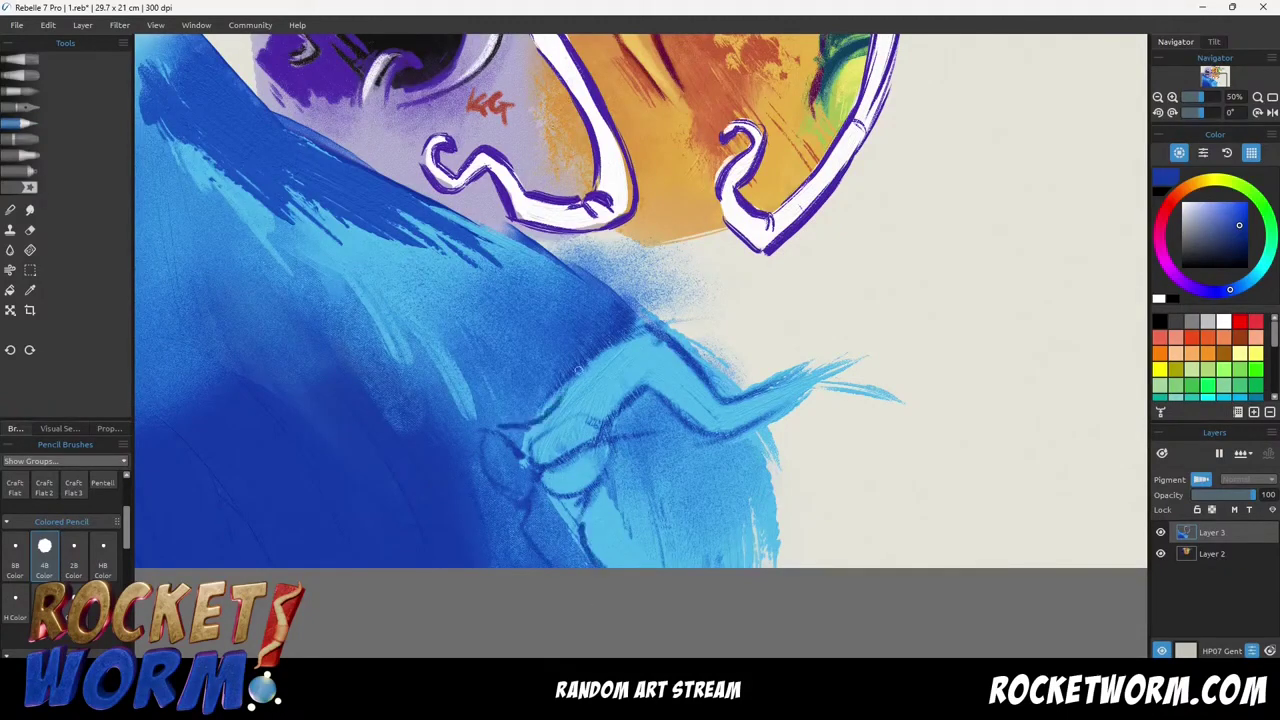
left_click(505, 285, "alt")
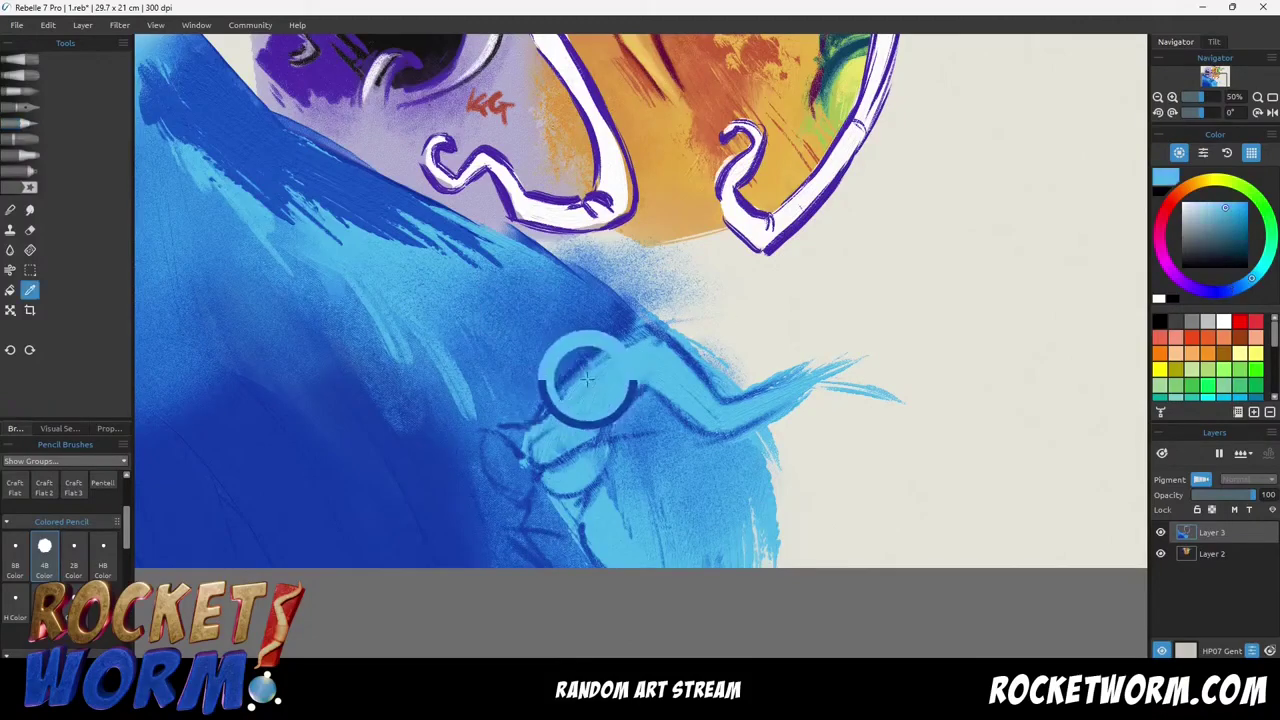
scroll(510, 360, "down", 2)
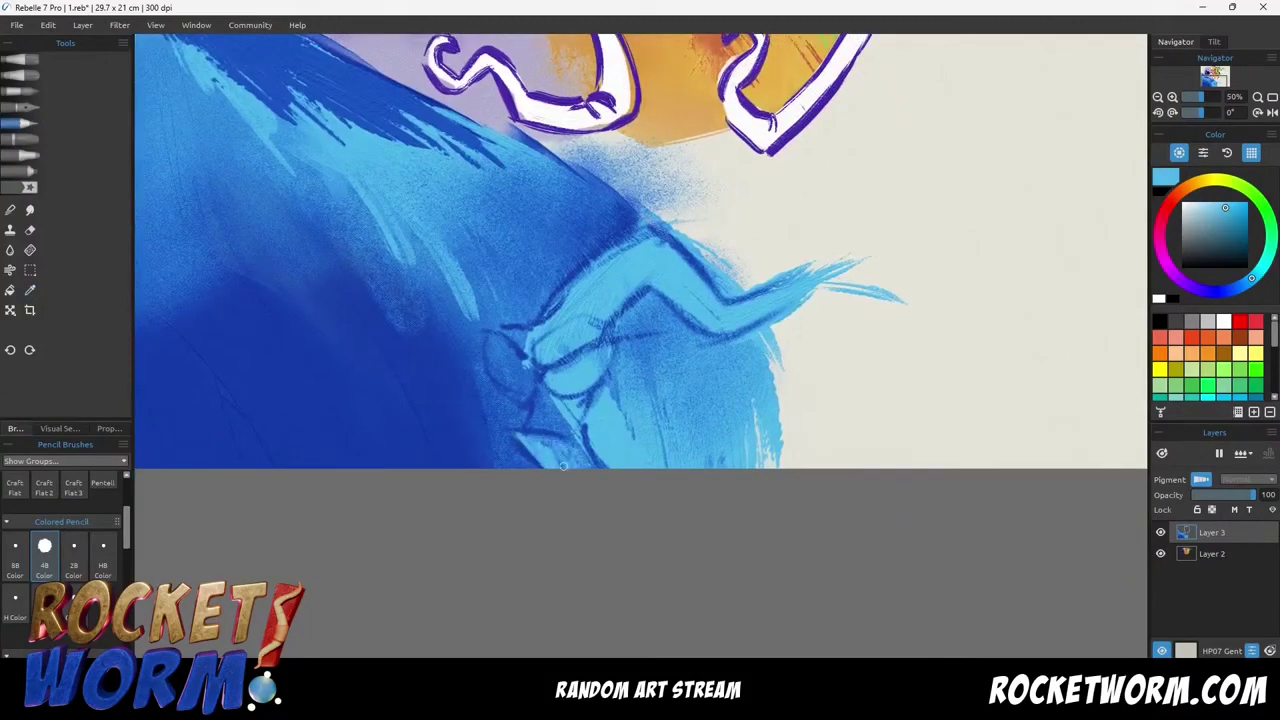
key("b")
mouse_move(497, 373)
left_mouse_down()
mouse_move(489, 352)
mouse_move(522, 341)
left_mouse_up()
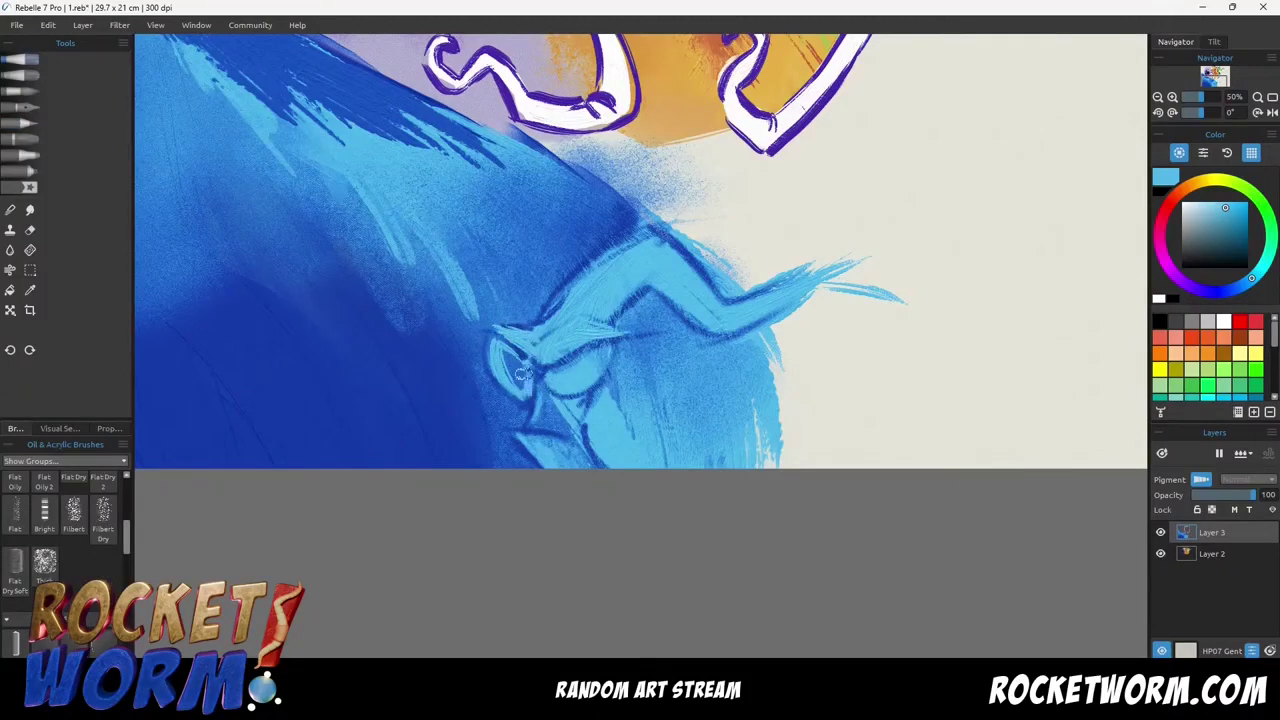
left_click_drag(560, 300, 700, 300)
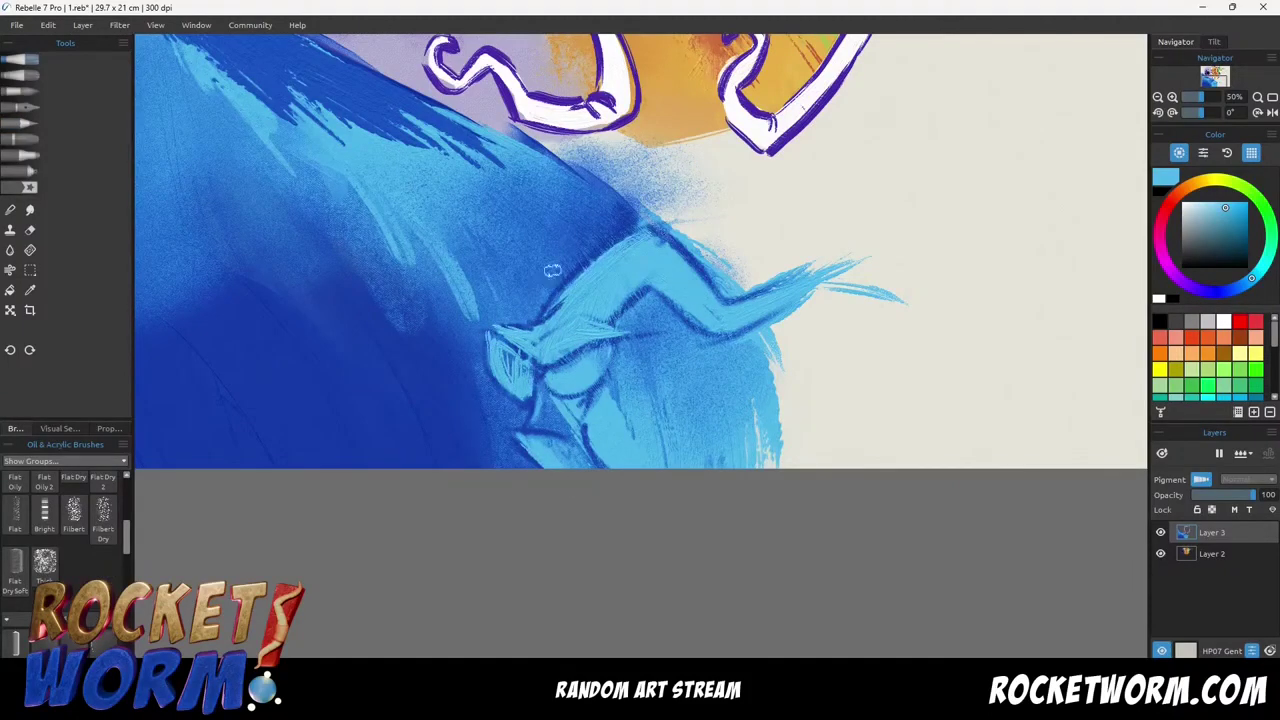
Darken the blue worm's brows and pupils, and add white highlights to its eyes and along its body.
left_click(528, 371, "alt")
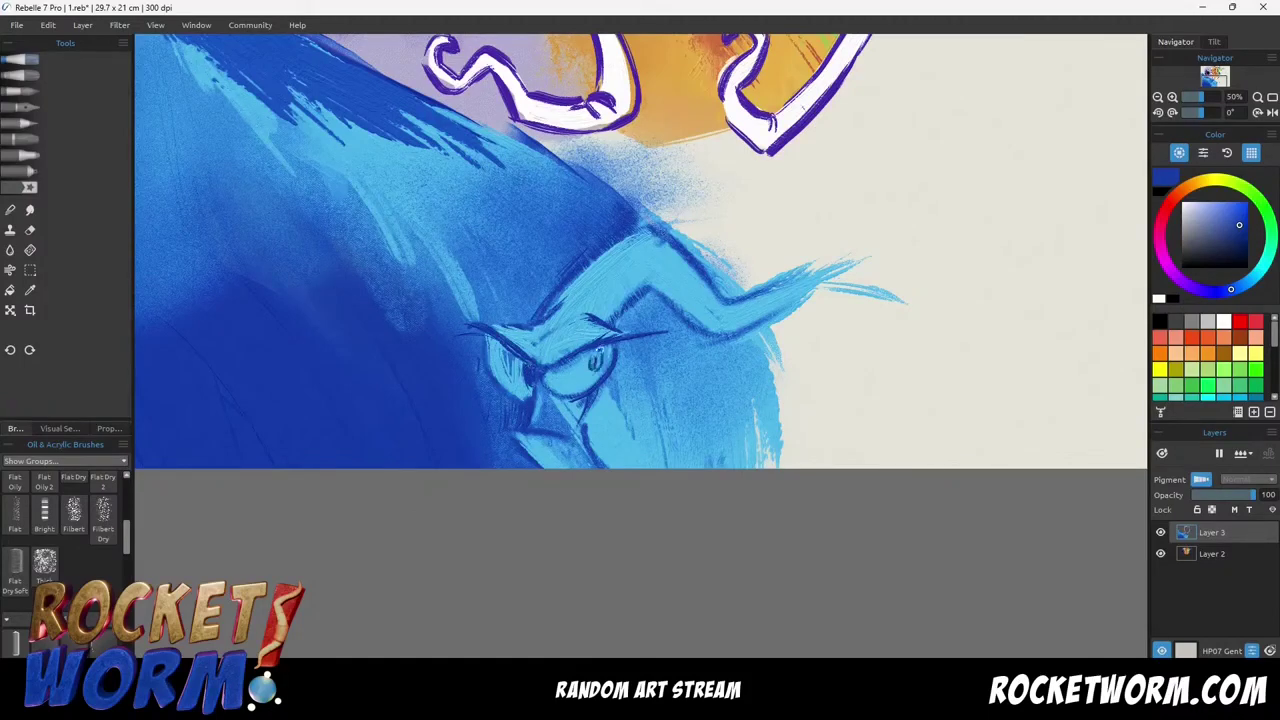
key("p")
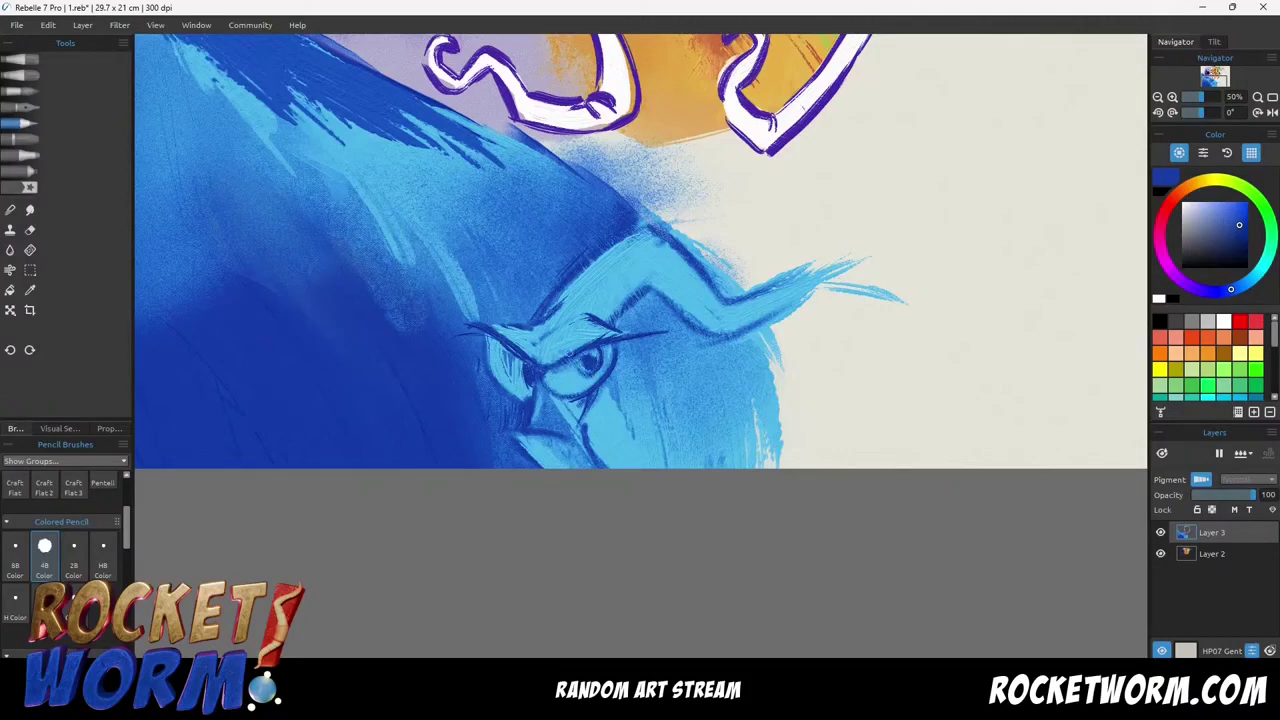
key("o")
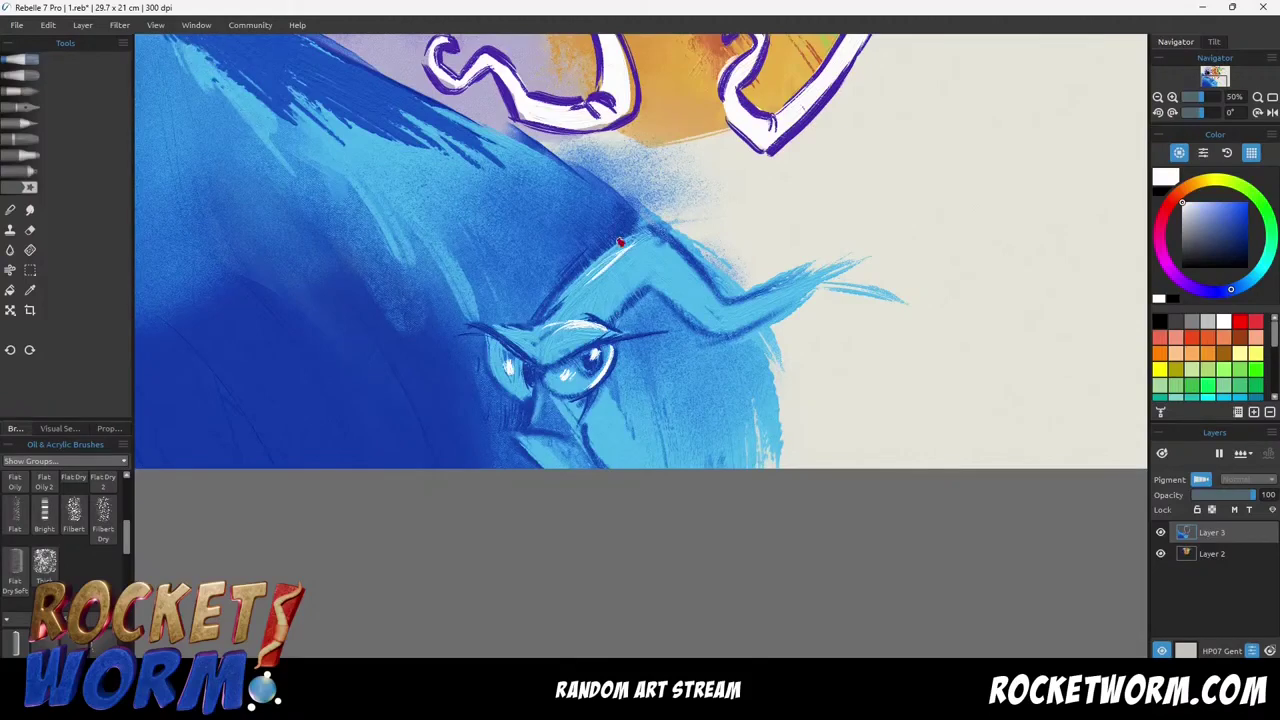
left_click_drag(578, 285, 687, 260)
left_click_drag(738, 301, 825, 277)
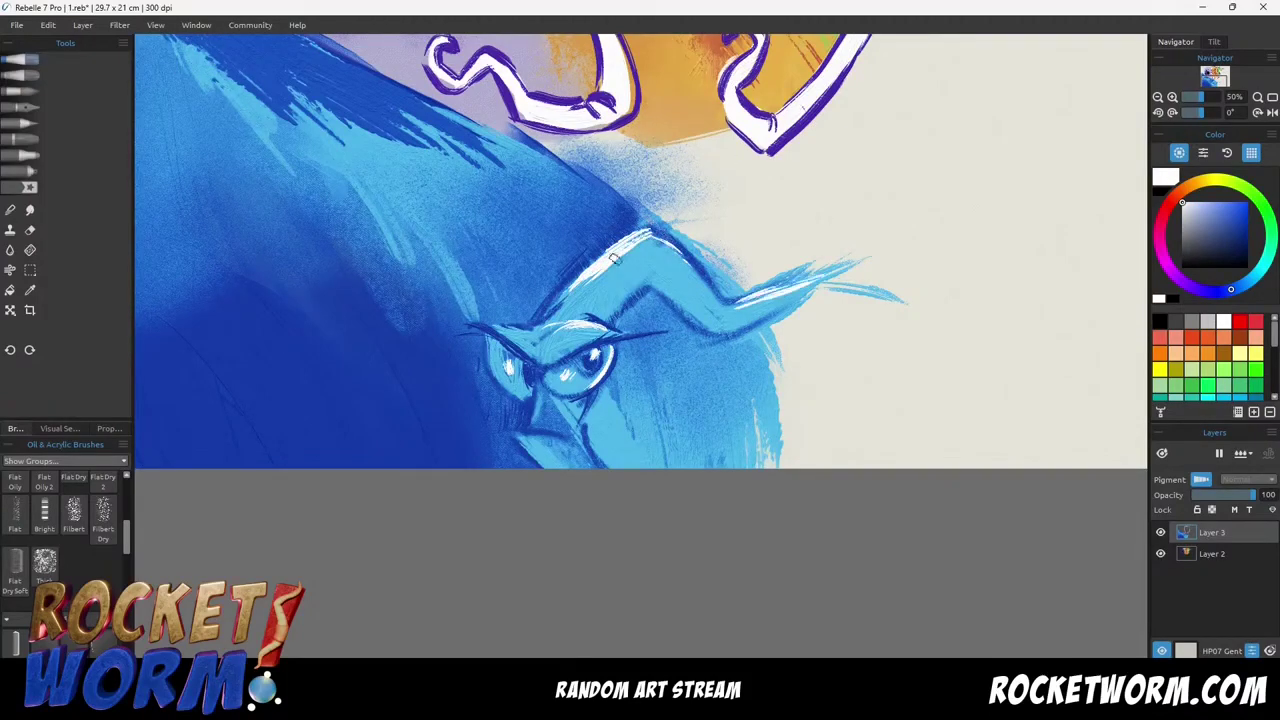
Paint dark blue segment lines across the worm's body and strengthen the outline along its tail.
left_click(545, 312, "alt")
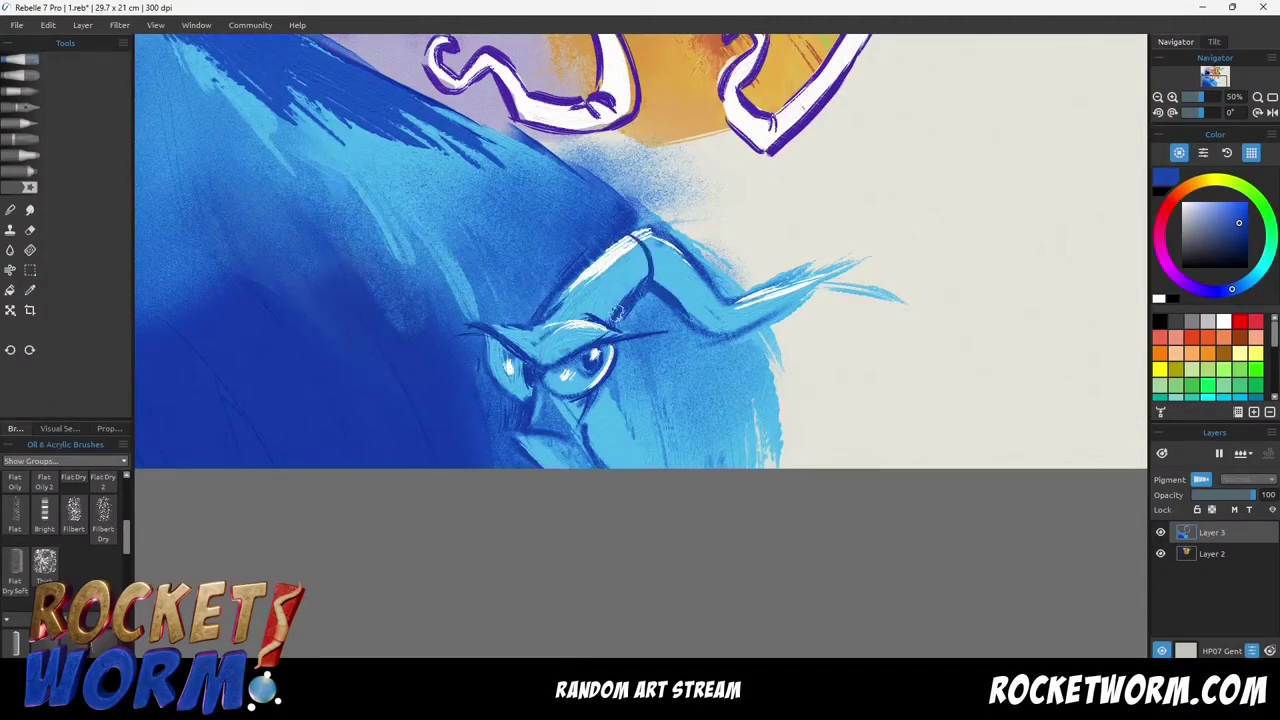
left_click_drag(580, 277, 614, 311)
mouse_move(699, 279)
left_mouse_down()
mouse_move(683, 302)
mouse_move(715, 317)
left_mouse_up()
mouse_move(696, 328)
left_mouse_down()
mouse_move(765, 293)
mouse_move(806, 302)
left_mouse_up()
mouse_move(722, 305)
left_mouse_down()
mouse_move(764, 293)
mouse_move(832, 300)
left_mouse_up()
left_click_drag(800, 303, 846, 298)
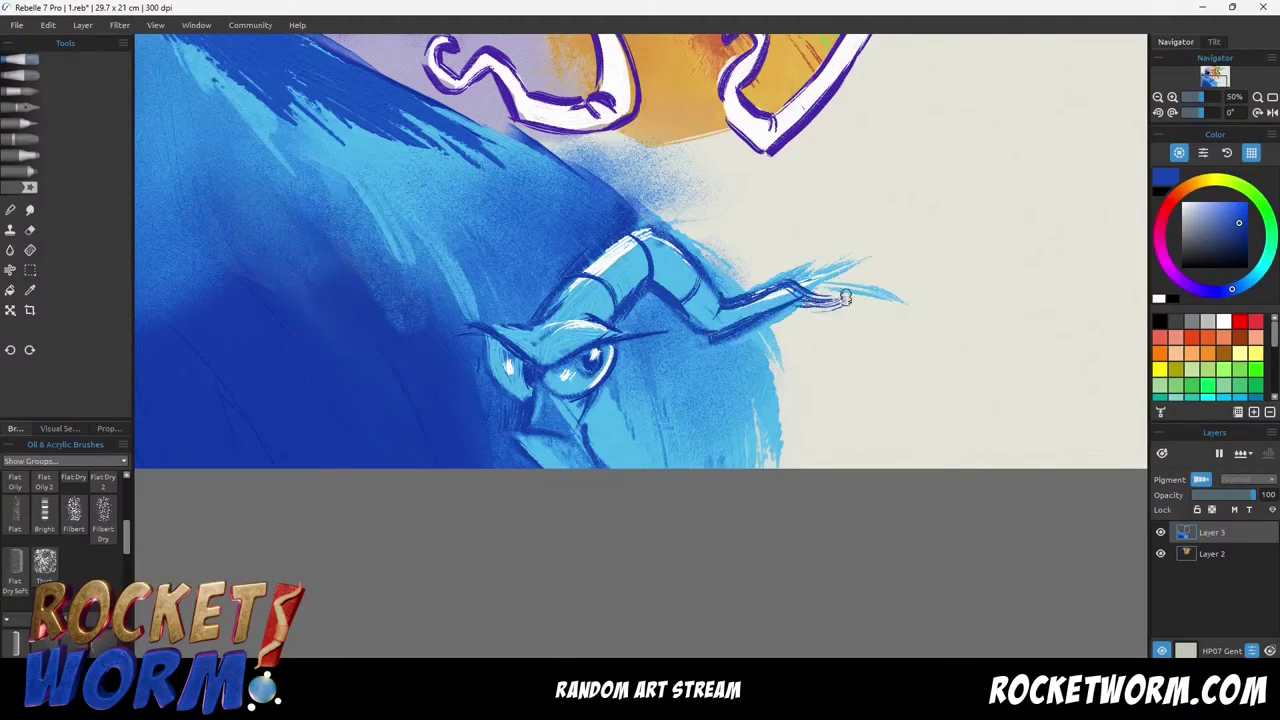
Save the painting.
scroll(582, 246, "down", 2)
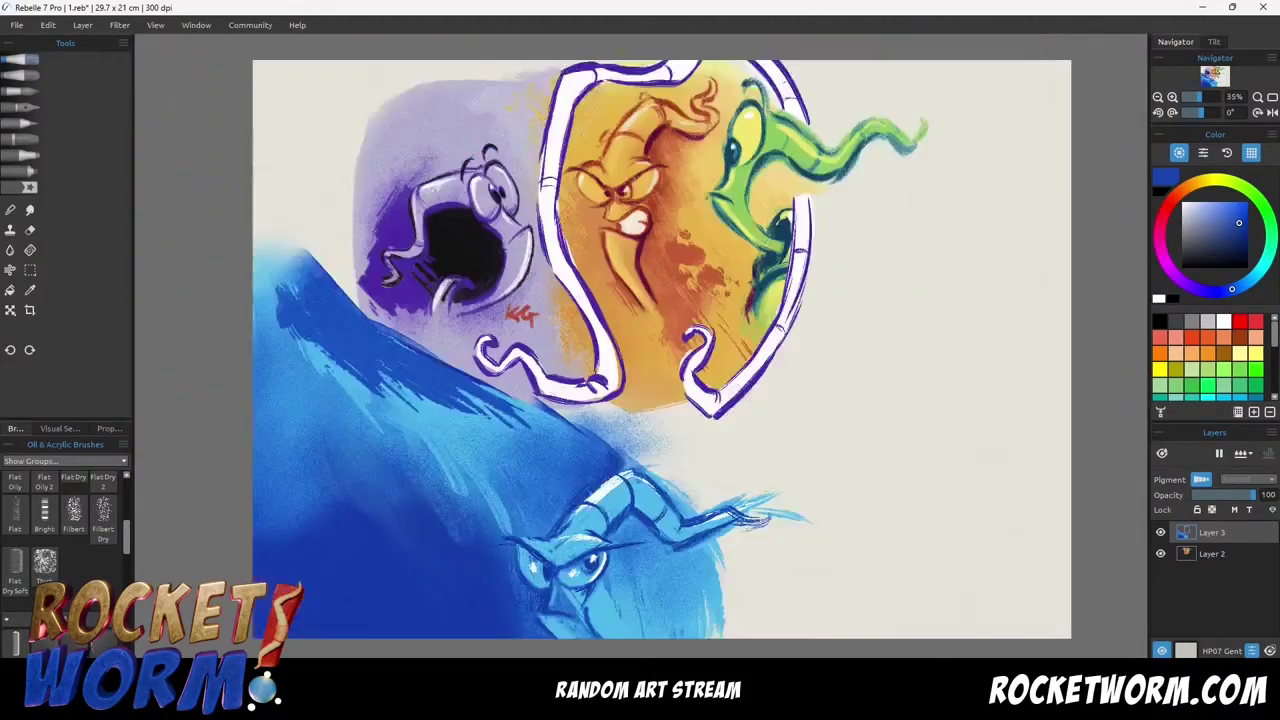
scroll(317, 340, "up", 4)
key("ctrl+s")
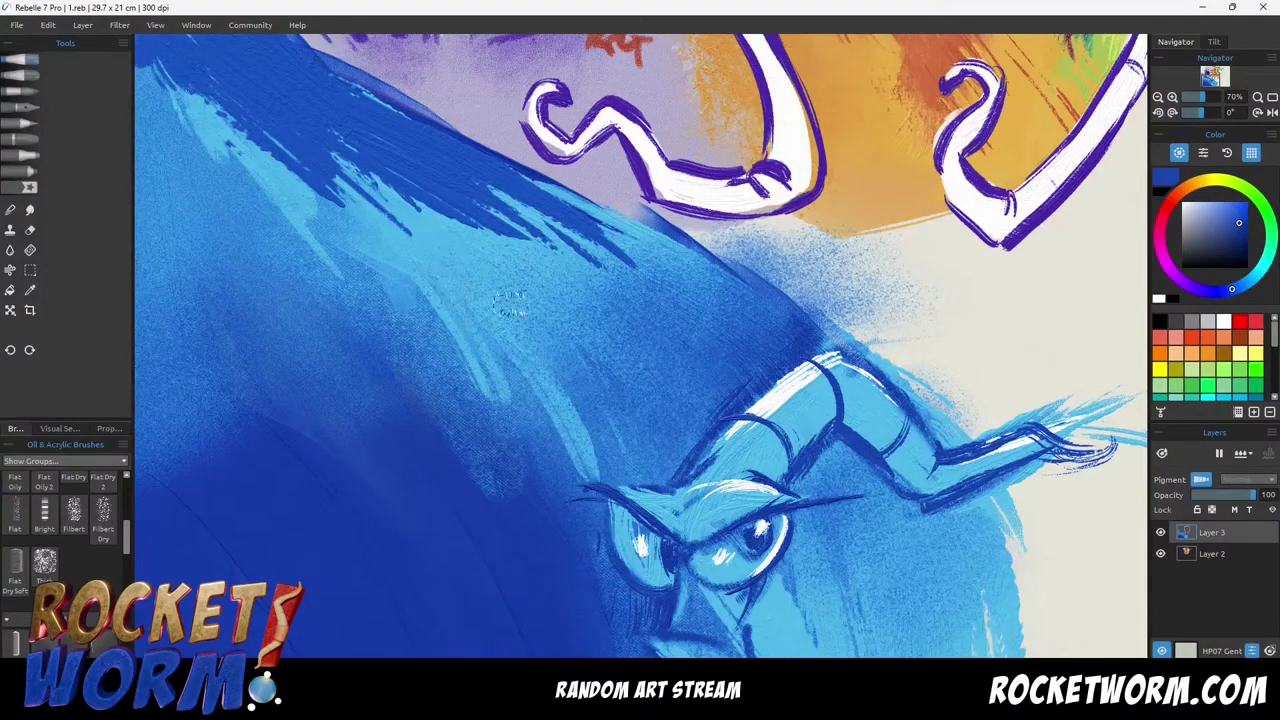
Paint an arched wash in sampled yellow-orange beside the blue worm with the watercolor Round 2 brush.
left_click(865, 148, "alt")
left_click(30, 91)
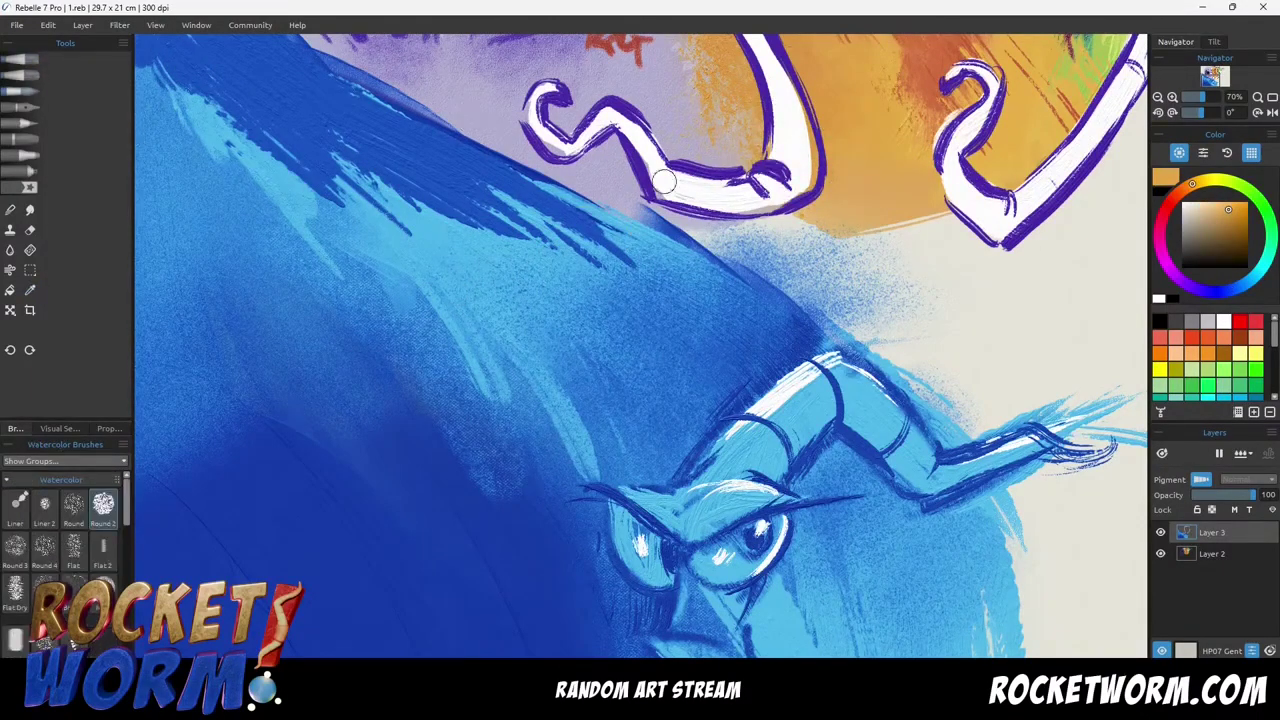
left_click_drag(988, 314, 920, 340)
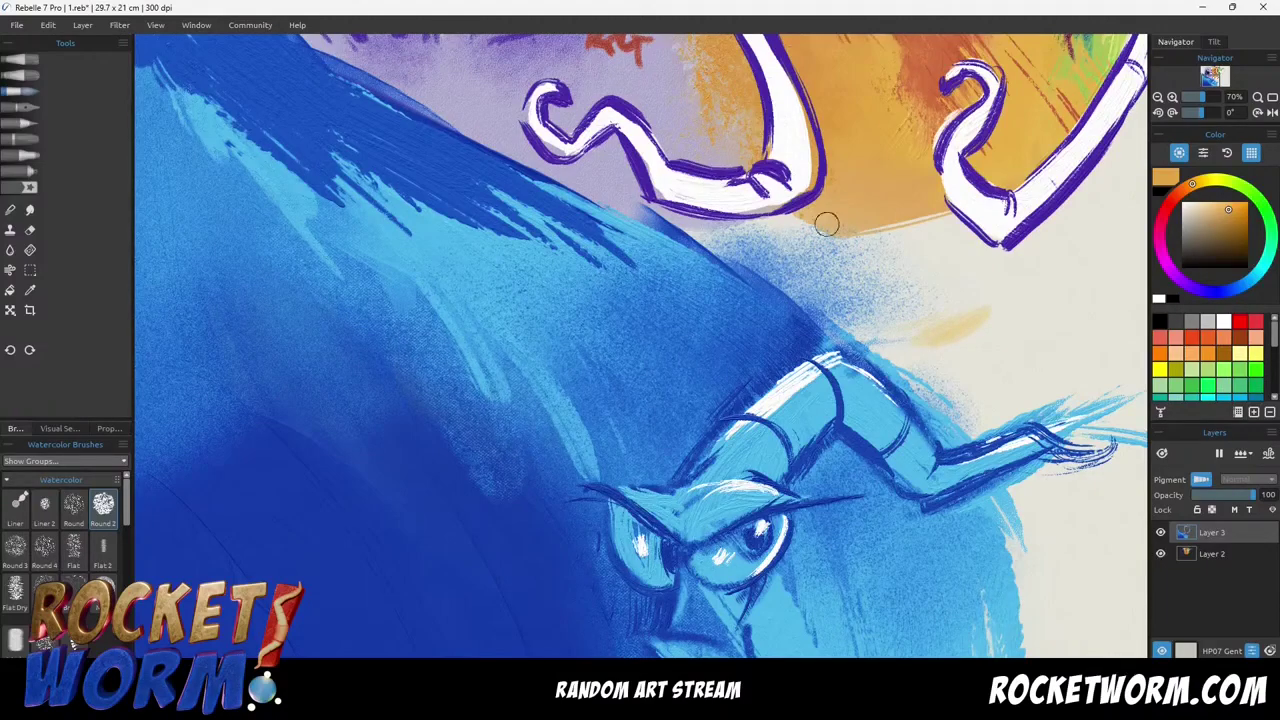
left_click_drag(682, 260, 211, 420)
mouse_move(716, 621)
left_mouse_down()
mouse_move(602, 333)
mouse_move(517, 363)
mouse_move(673, 228)
mouse_move(517, 374)
mouse_move(531, 449)
mouse_move(591, 343)
mouse_move(605, 640)
left_mouse_up()
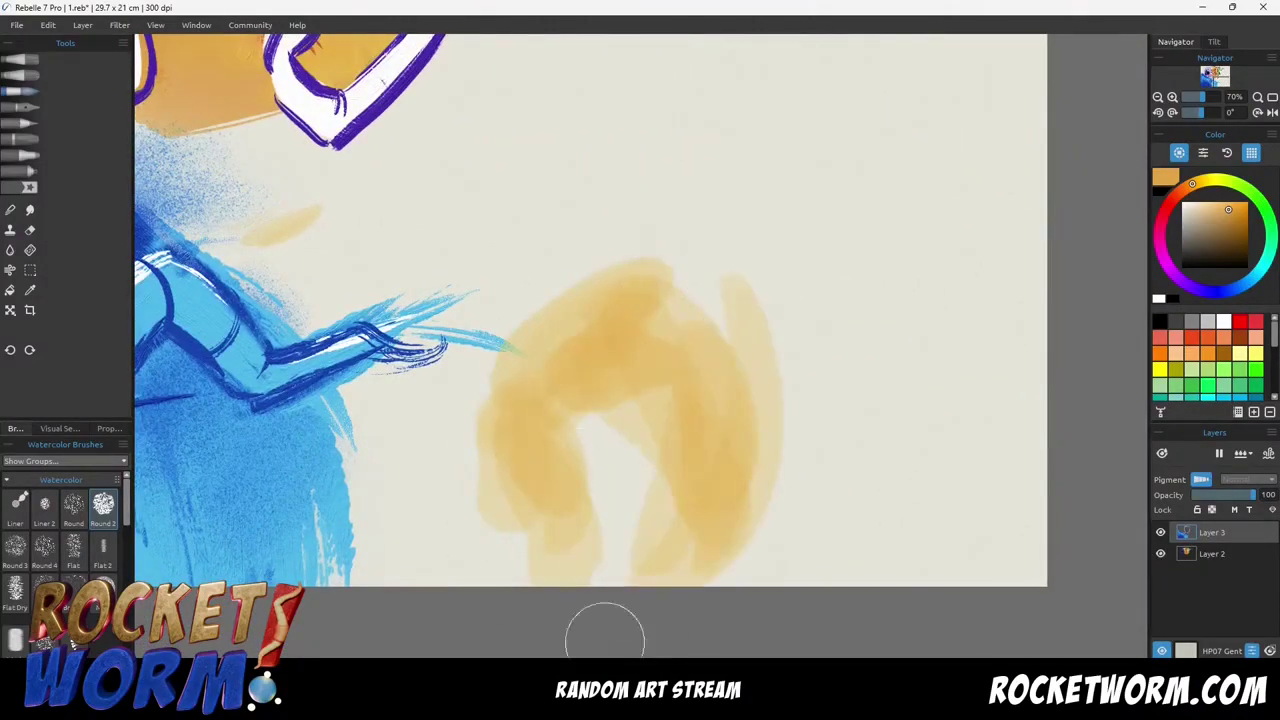
Switch the color to red-orange and add vertical watercolor strokes inside and beside the yellow wash.
left_click(1175, 196)
left_click(1234, 208)
mouse_move(640, 432)
left_mouse_down()
mouse_move(592, 575)
mouse_move(568, 575)
left_mouse_up()
left_click_drag(718, 292, 735, 575)
left_click_drag(768, 345, 765, 575)
left_click_drag(855, 355, 855, 572)
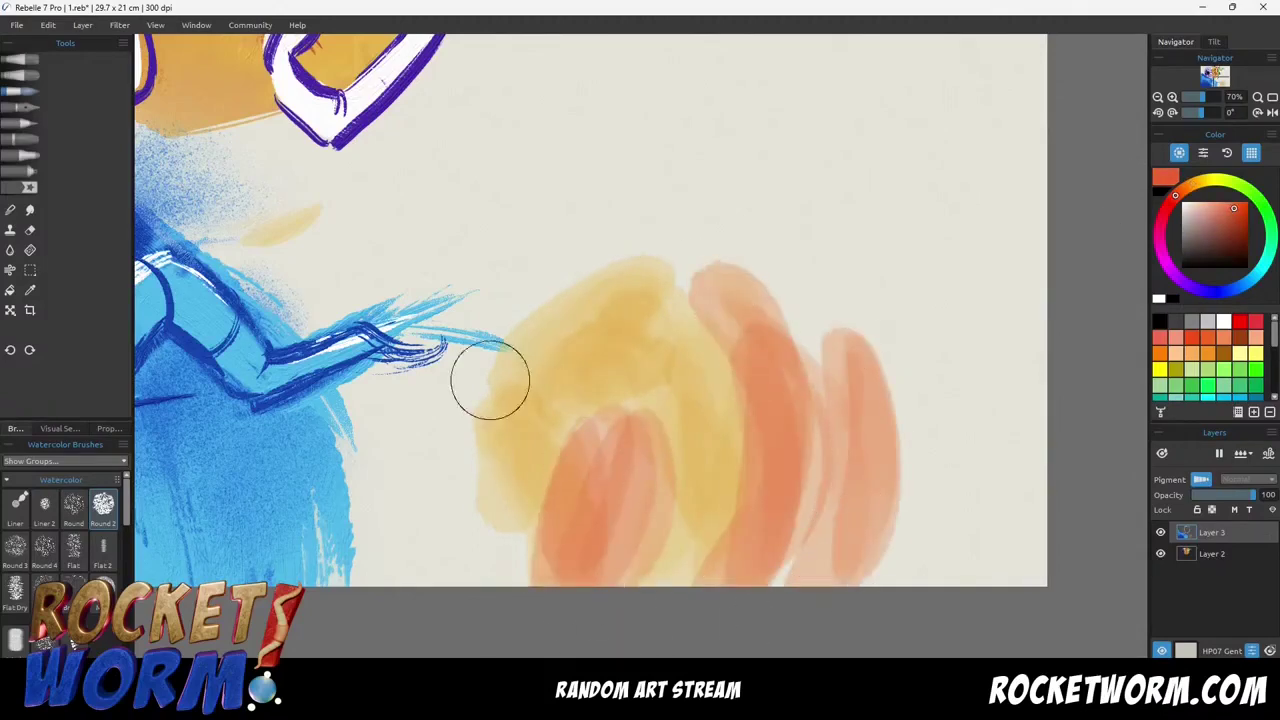
Wet and blend the yellow and red washes with an enlarged Soft water brush, letting the paint bleed outward.
key("w")
mouse_move(540, 420)
left_mouse_down()
mouse_move(526, 514)
mouse_move(521, 397)
mouse_move(536, 370)
left_mouse_up()
key("l")
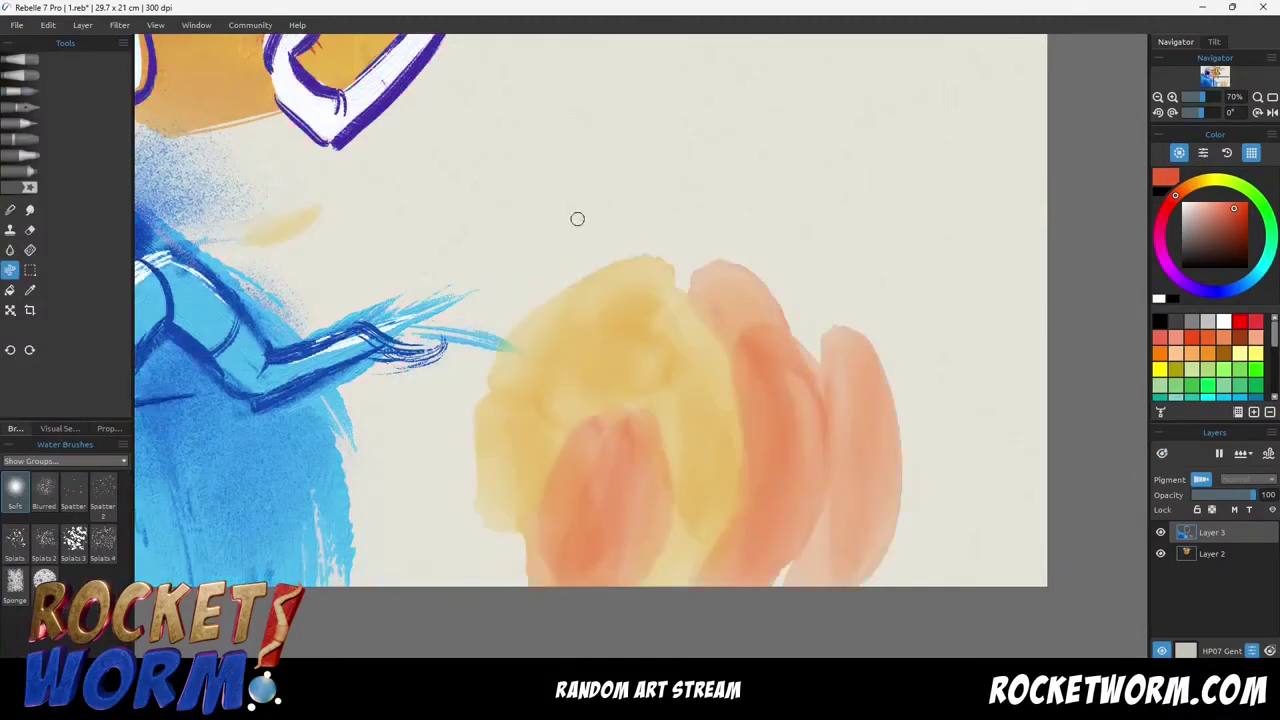
key("bracketright")
key("bracketright")
key("bracketright")
mouse_move(557, 226)
left_mouse_down()
mouse_move(504, 335)
mouse_move(598, 288)
mouse_move(772, 361)
left_mouse_up()
mouse_move(614, 203)
left_mouse_down()
mouse_move(483, 456)
mouse_move(493, 542)
left_mouse_up()
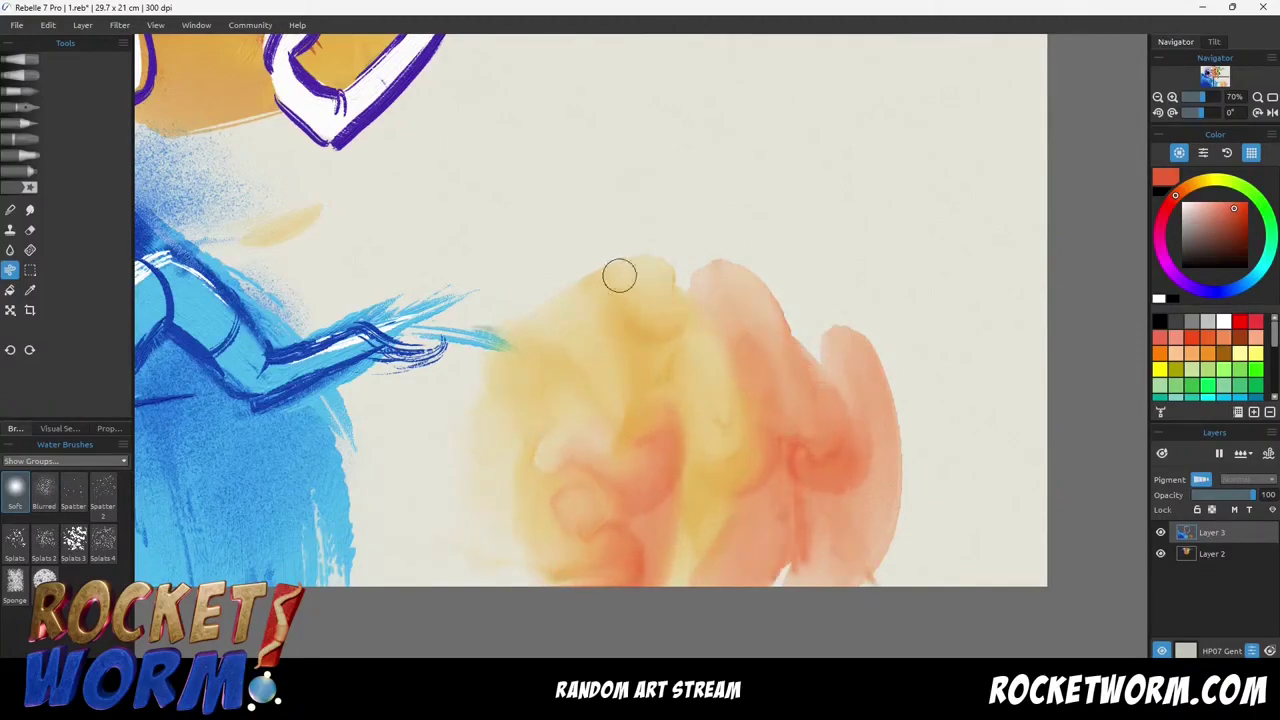
mouse_move(620, 275)
left_mouse_down()
mouse_move(581, 210)
mouse_move(543, 254)
mouse_move(475, 488)
mouse_move(542, 292)
mouse_move(660, 220)
left_mouse_up()
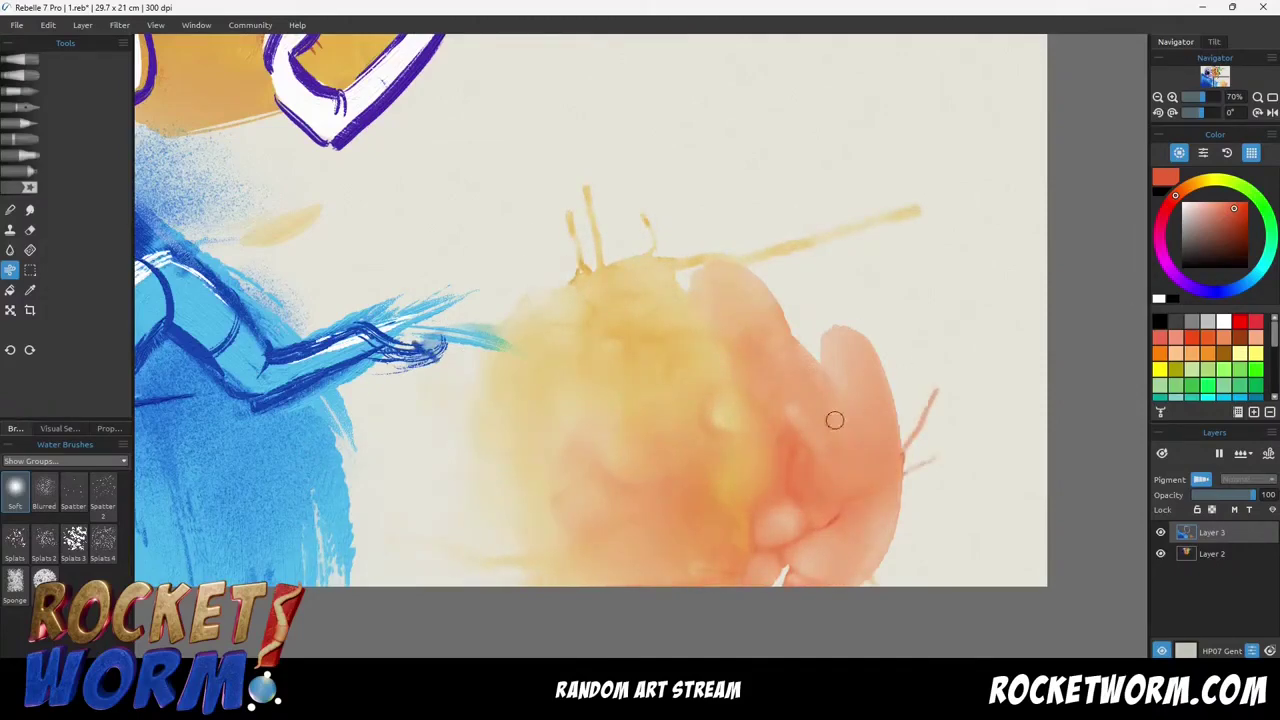
Dry parts of the wet watercolor wash and its drips with the Circle dry brush.
key("d")
left_click_drag(650, 322, 515, 349)
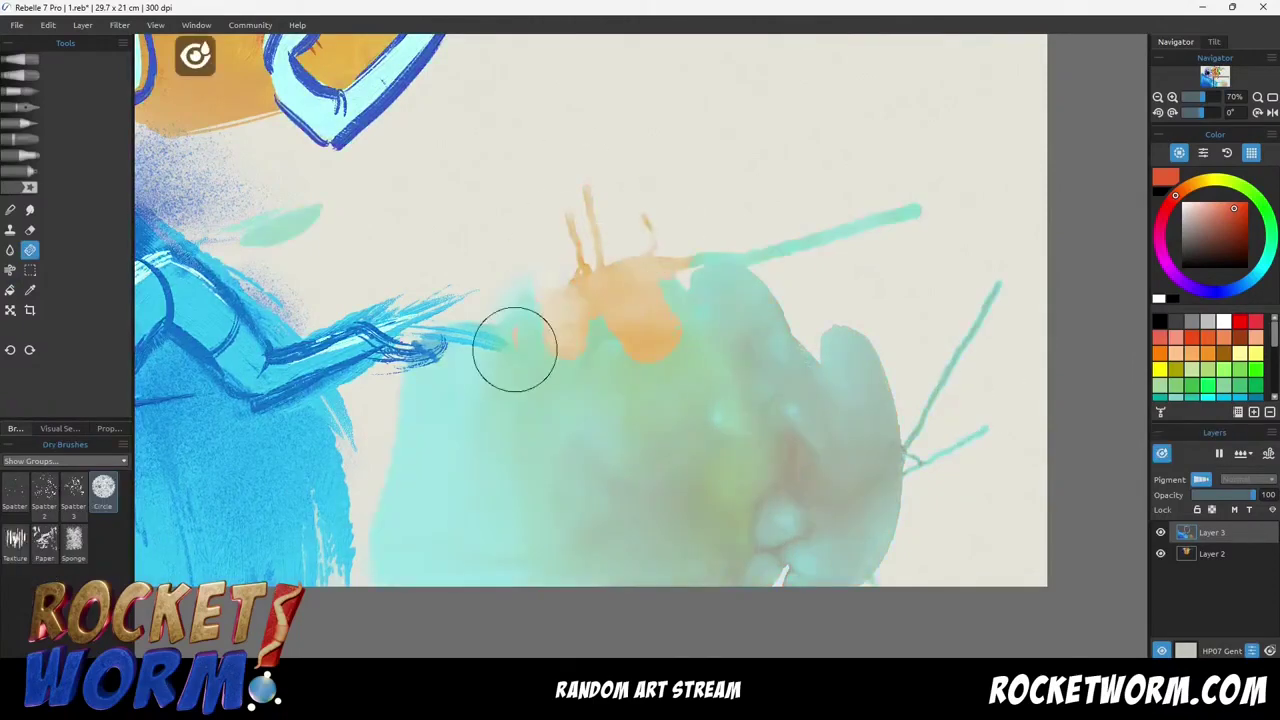
left_click_drag(860, 455, 995, 295)
left_click_drag(914, 226, 745, 280)
left_click_drag(517, 306, 597, 314)
Sketch the worm's bent head, snout and eye contours over the yellow-orange wash in sampled orange with the 4B colored pencil.
left_click(20, 123)
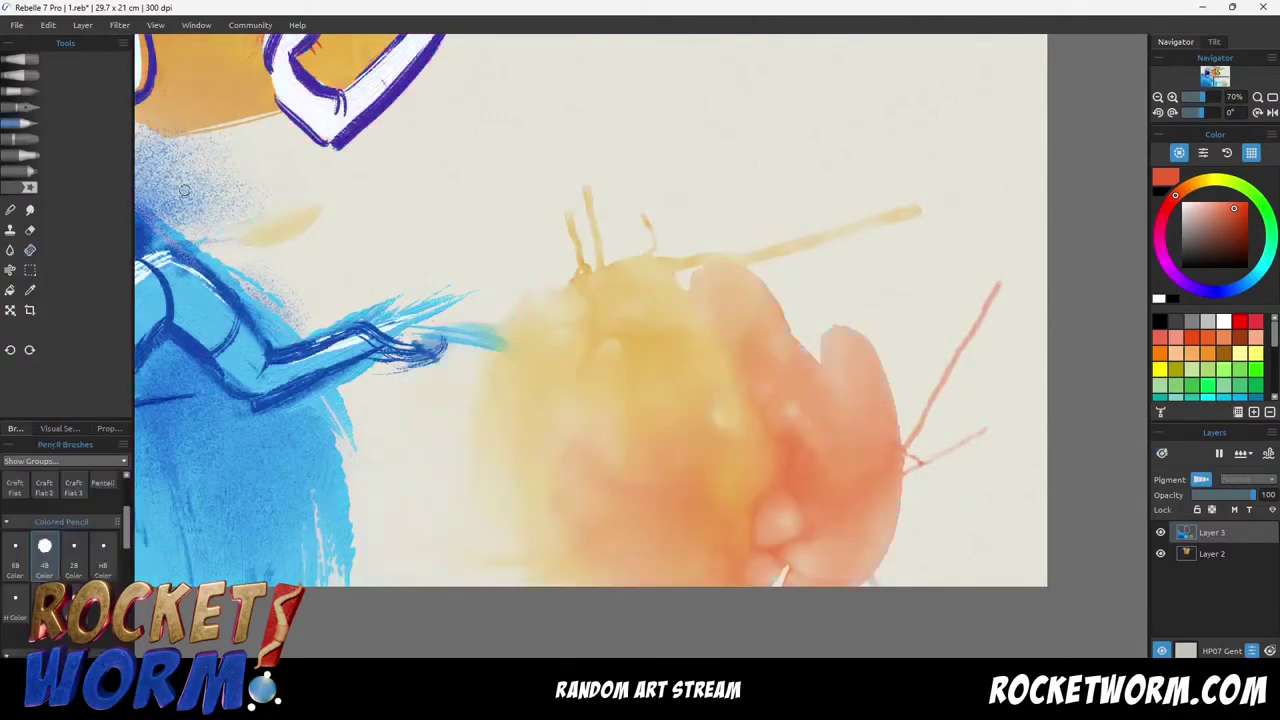
key("i")
left_click(835, 481)
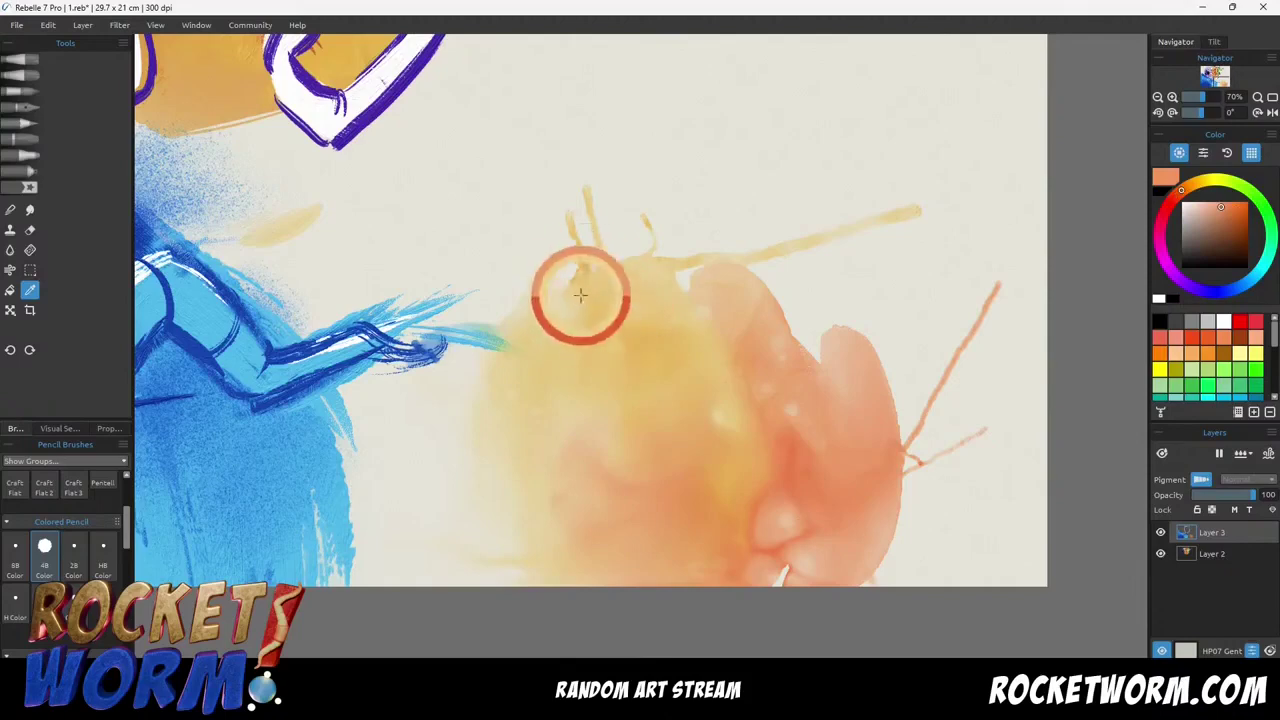
key("p")
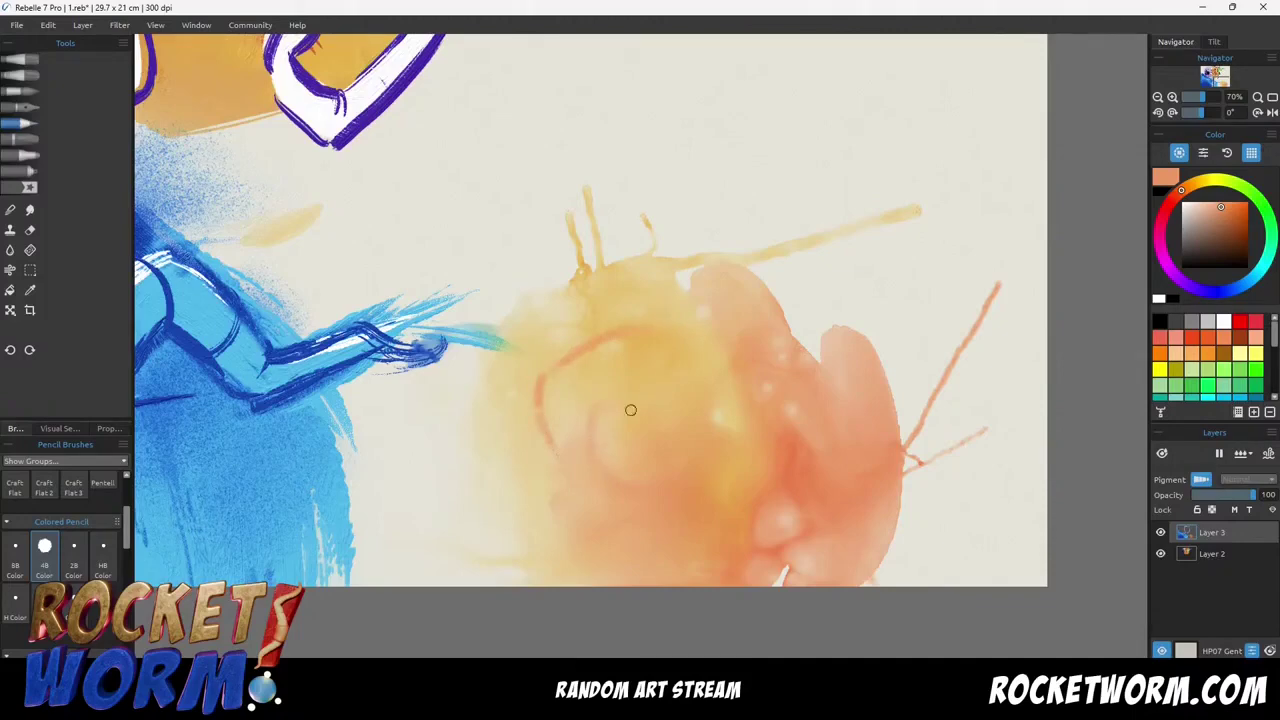
left_click_drag(494, 523, 482, 545)
left_click_drag(503, 545, 580, 510)
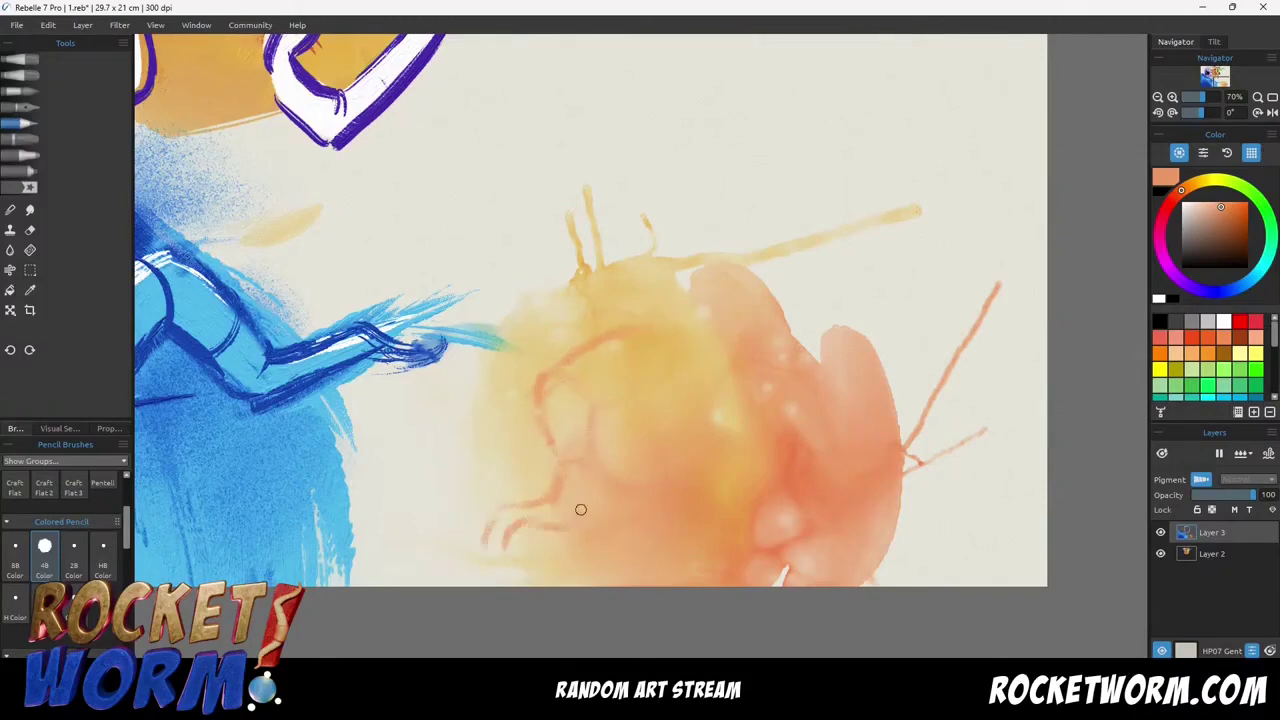
mouse_move(662, 313)
left_mouse_down()
mouse_move(721, 493)
mouse_move(675, 470)
mouse_move(710, 499)
mouse_move(690, 354)
left_mouse_up()
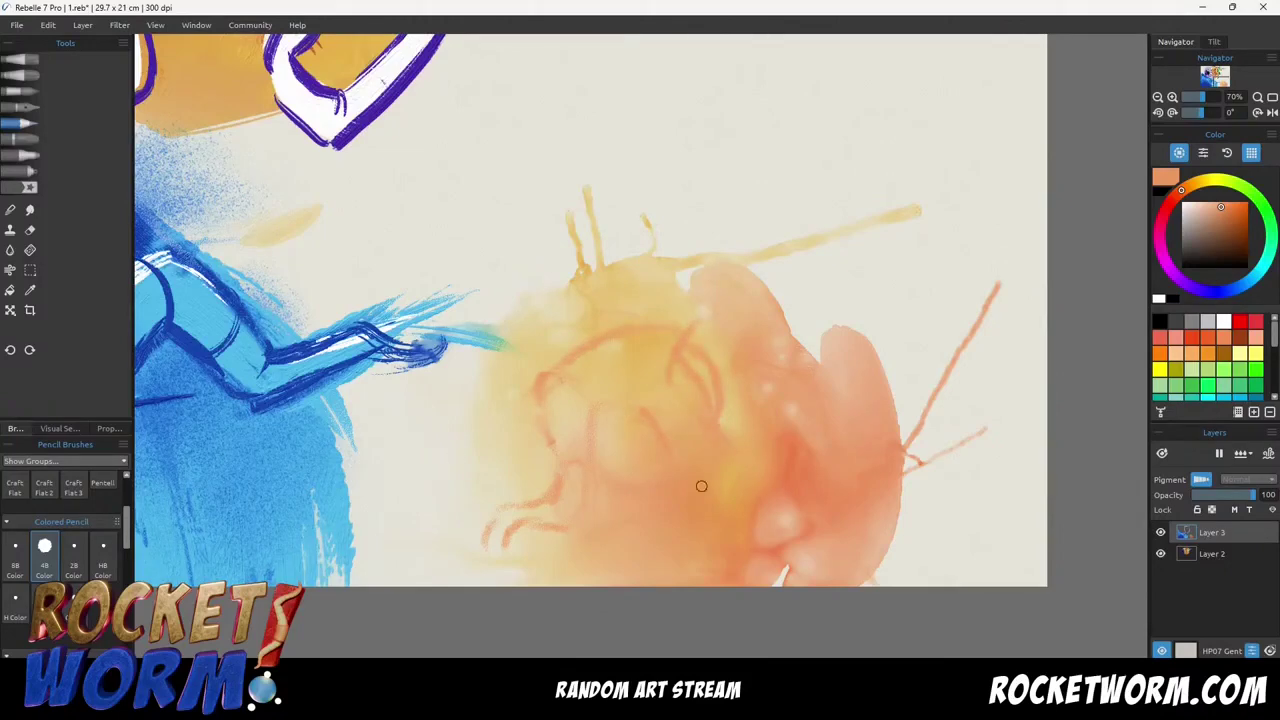
Paint the worm's bent head and eye in pale yellow sampled from the wash with the Express Oil Fat Round brush.
left_click(574, 325, "alt")
left_click(1243, 454)
left_click(1220, 514)
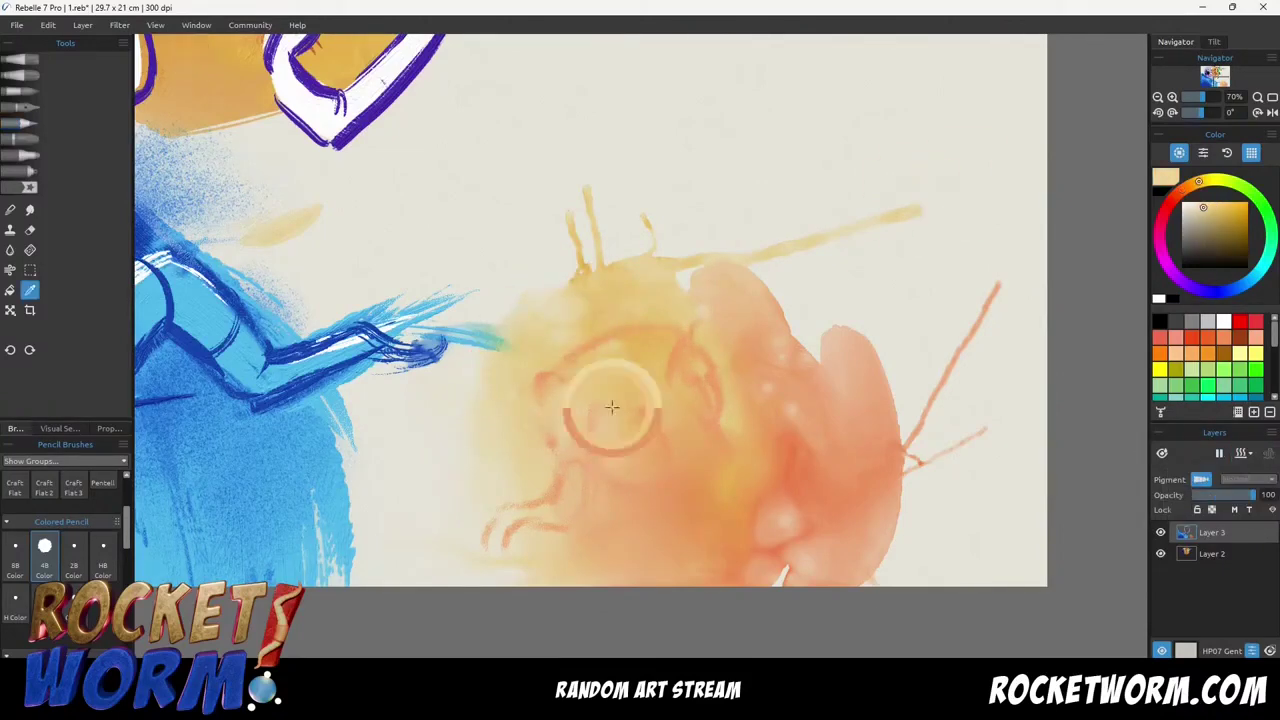
left_click(600, 342)
left_click(18, 123)
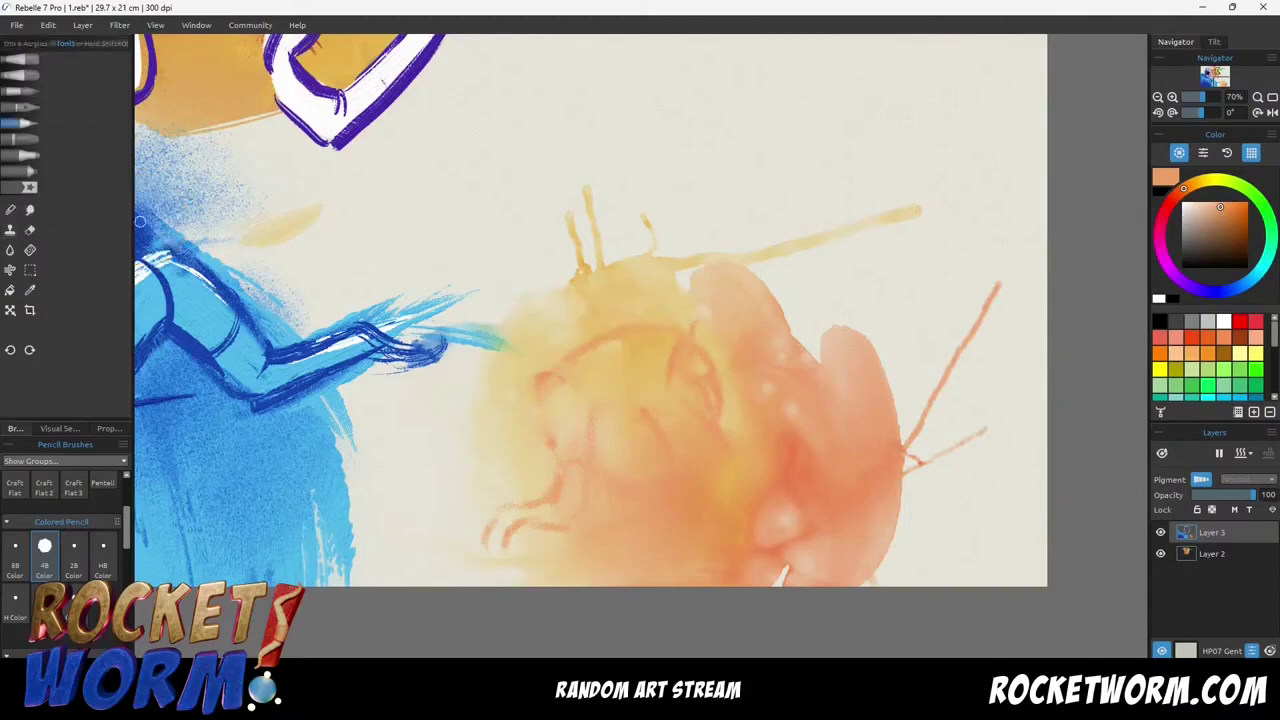
left_click(20, 60)
left_click(534, 294, "alt")
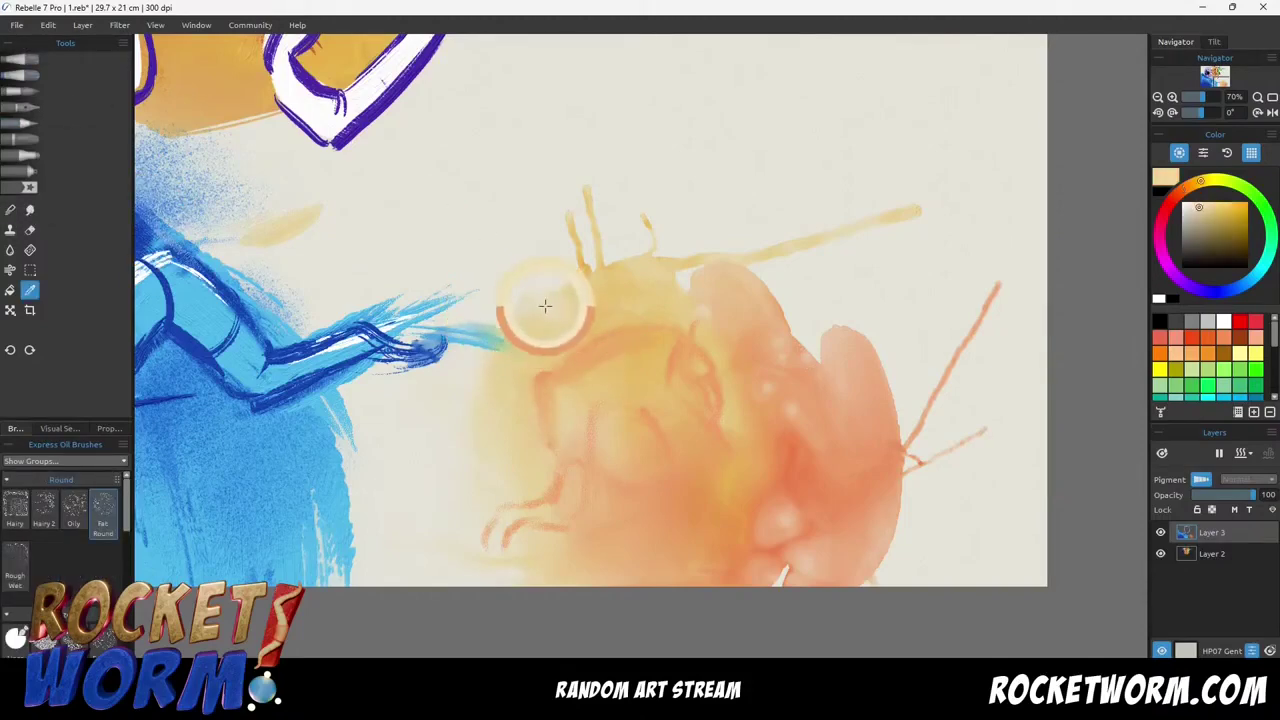
mouse_move(558, 376)
left_mouse_down()
mouse_move(660, 341)
mouse_move(580, 486)
left_mouse_up()
mouse_move(688, 366)
left_mouse_down()
mouse_move(677, 388)
mouse_move(680, 366)
mouse_move(710, 412)
left_mouse_up()
mouse_move(576, 436)
left_mouse_down()
mouse_move(574, 497)
mouse_move(508, 540)
left_mouse_up()
left_click_drag(685, 460, 697, 522)
Resample pale yellow and add light contour strokes along the worm's neck and across the curved shape below it.
left_click(537, 319, "alt")
left_click_drag(652, 418, 688, 538)
mouse_move(726, 582)
left_mouse_down()
mouse_move(646, 543)
mouse_move(650, 555)
mouse_move(582, 549)
left_mouse_up()
left_click_drag(732, 474, 704, 548)
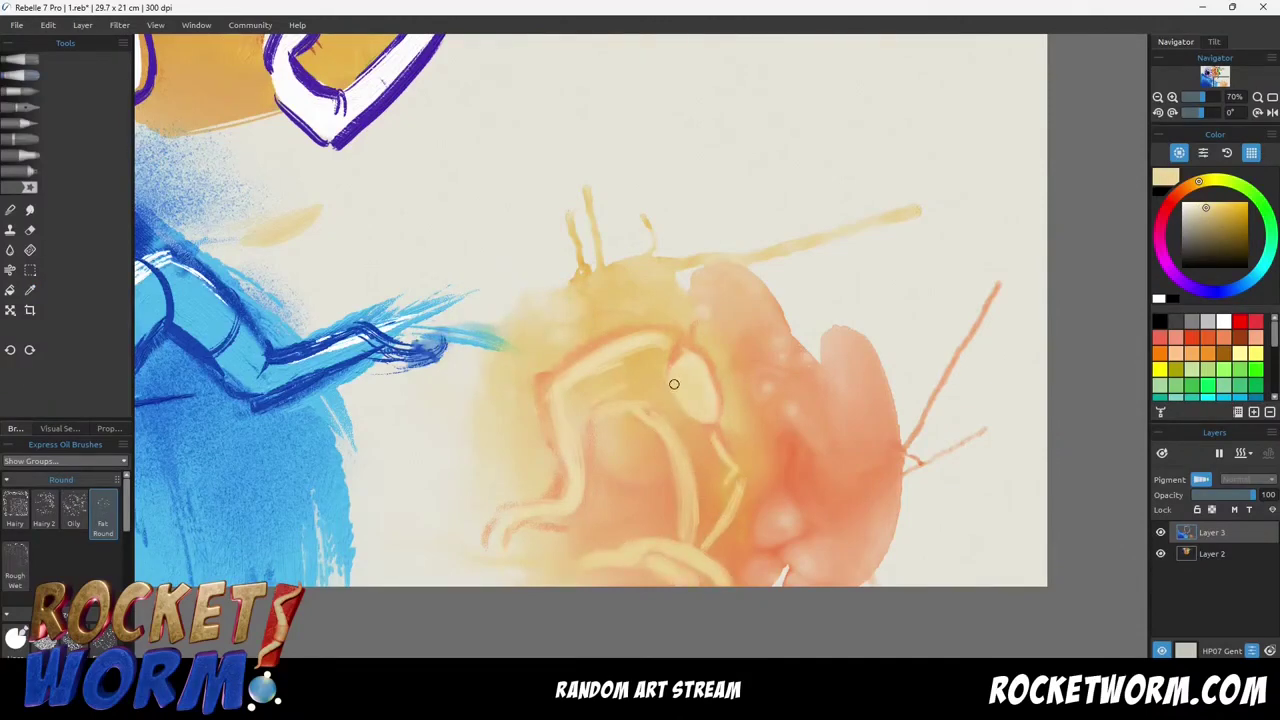
Outline the bent head and shade the lower curved shape in sampled orange, and save the painting.
left_click(709, 485, "alt")
left_click_drag(690, 478, 696, 536)
mouse_move(690, 474)
left_mouse_down()
mouse_move(652, 406)
mouse_move(665, 360)
mouse_move(534, 409)
mouse_move(481, 558)
left_mouse_up()
mouse_move(578, 560)
left_mouse_down()
mouse_move(625, 589)
mouse_move(538, 580)
left_mouse_up()
mouse_move(632, 552)
left_mouse_down()
mouse_move(708, 586)
mouse_move(622, 556)
left_mouse_up()
key("ctrl+s")
Define the underside and inner edge of the bent head with strokes in the same orange.
left_click_drag(630, 402, 586, 413)
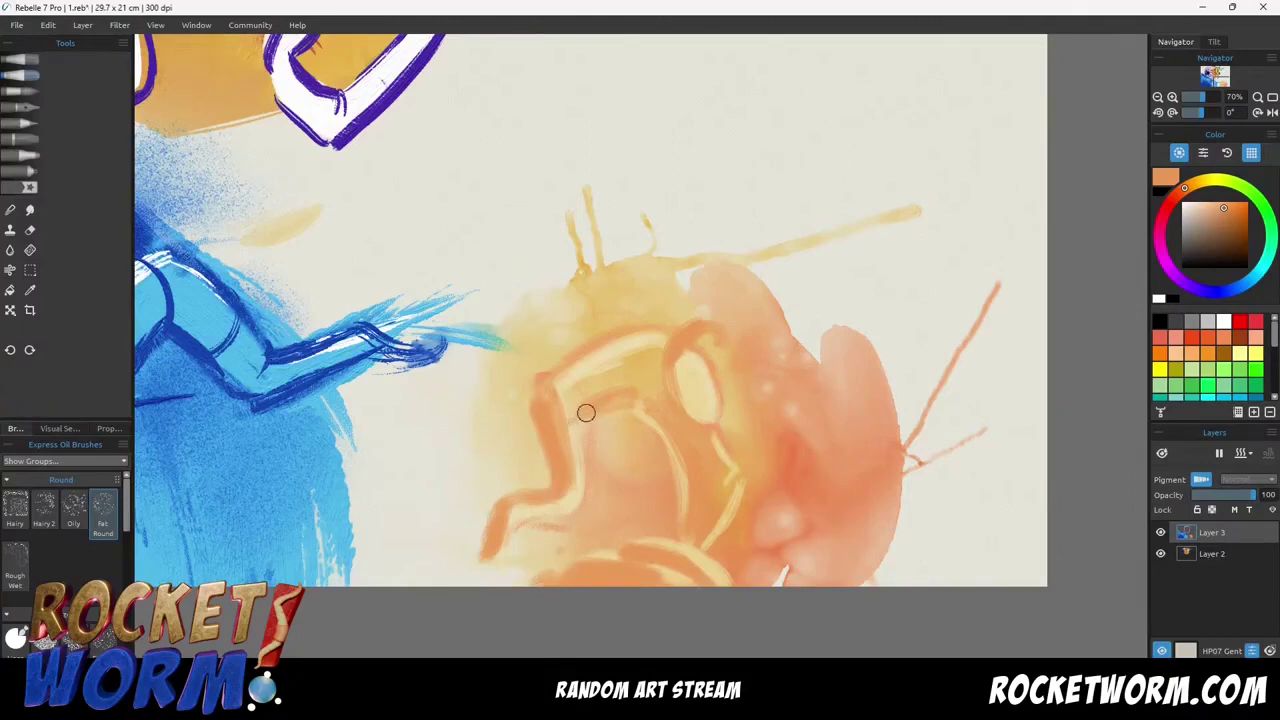
left_click_drag(565, 517, 514, 525)
left_click_drag(577, 517, 581, 468)
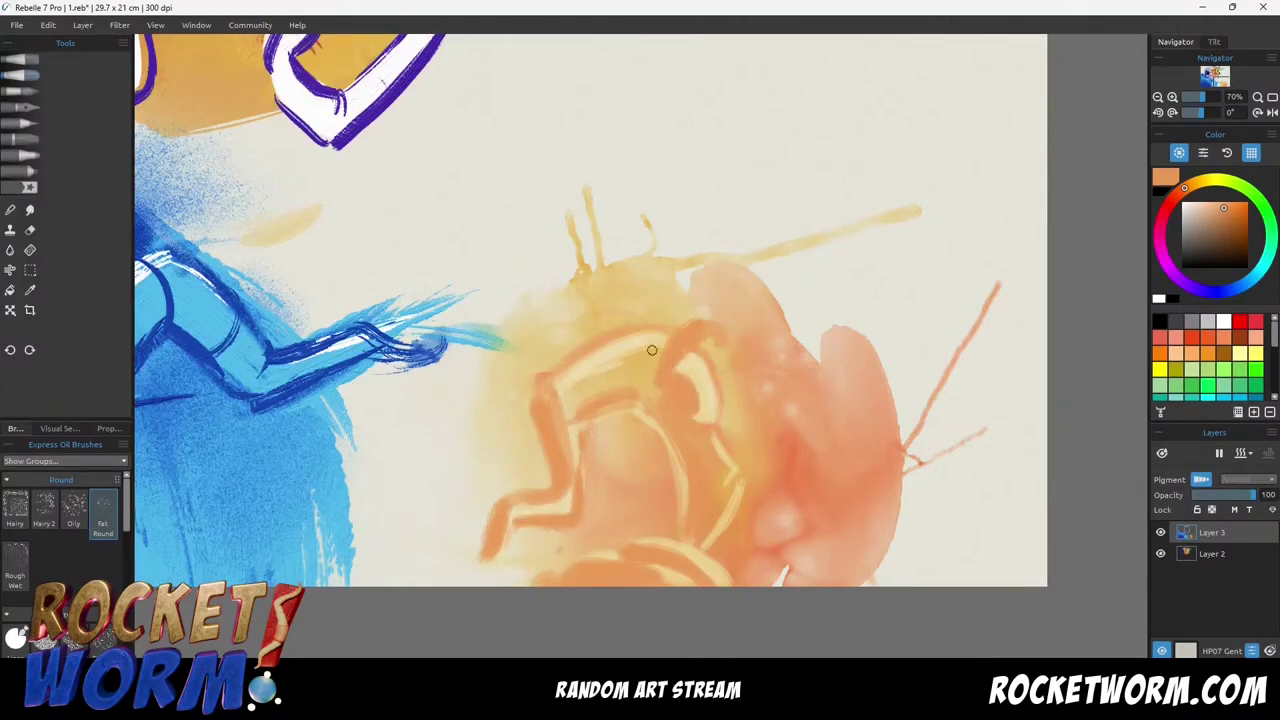
Fill the downward section of the bent head with light yellow sampled from the worm.
left_click(618, 376, "alt")
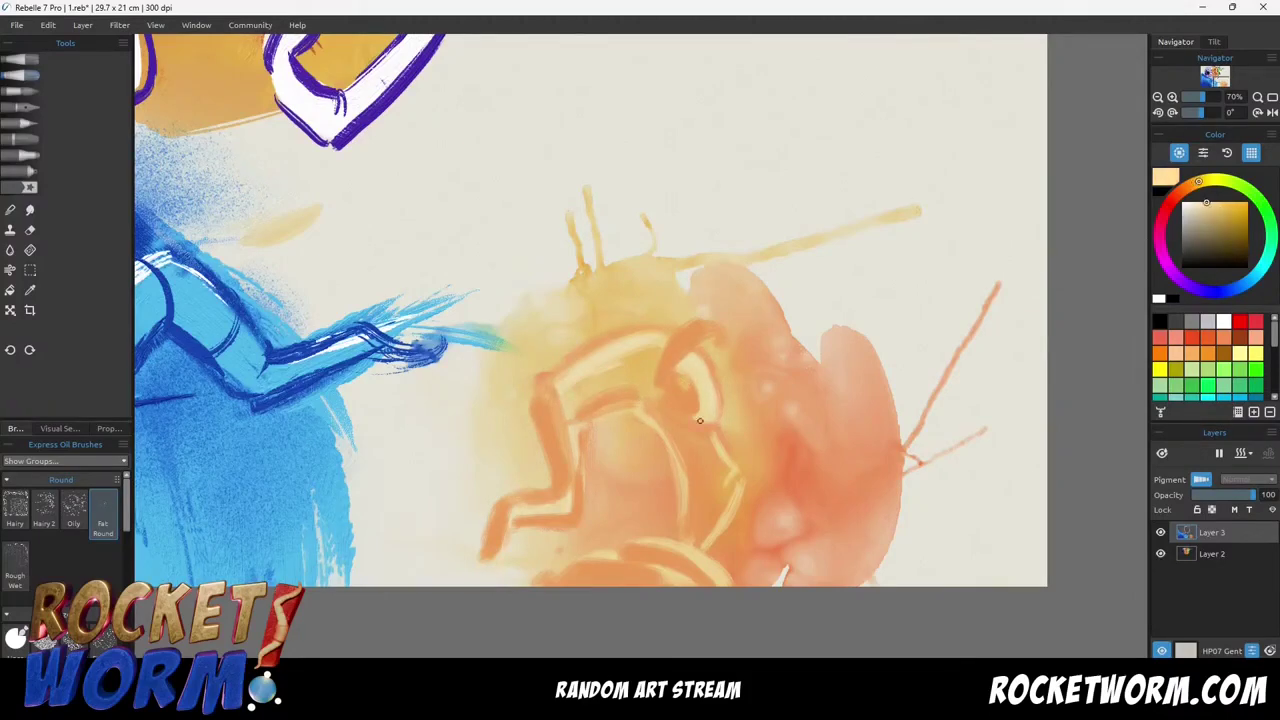
mouse_move(553, 417)
left_mouse_down()
mouse_move(562, 474)
mouse_move(555, 388)
mouse_move(567, 495)
left_mouse_up()
left_click(598, 388, "alt")
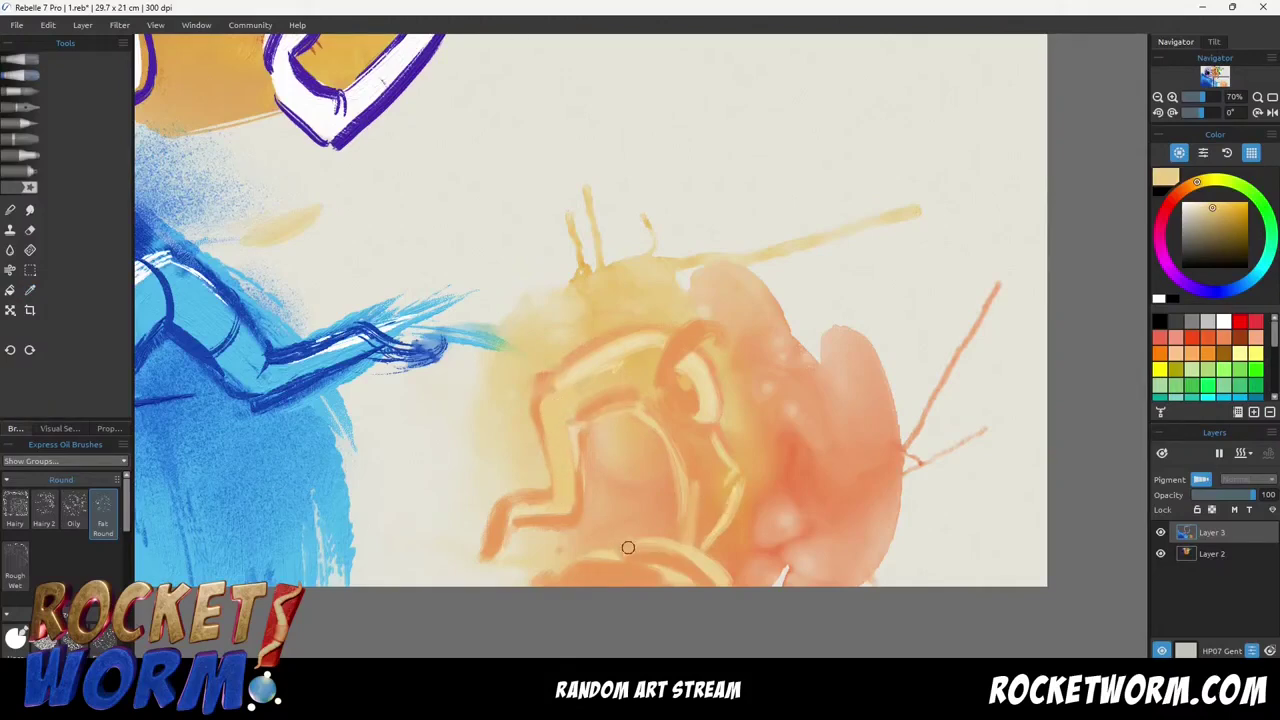
Add near-white highlights to the eye, upper head and head tip, and touch up the neck in sampled orange.
left_click(692, 351, "alt")
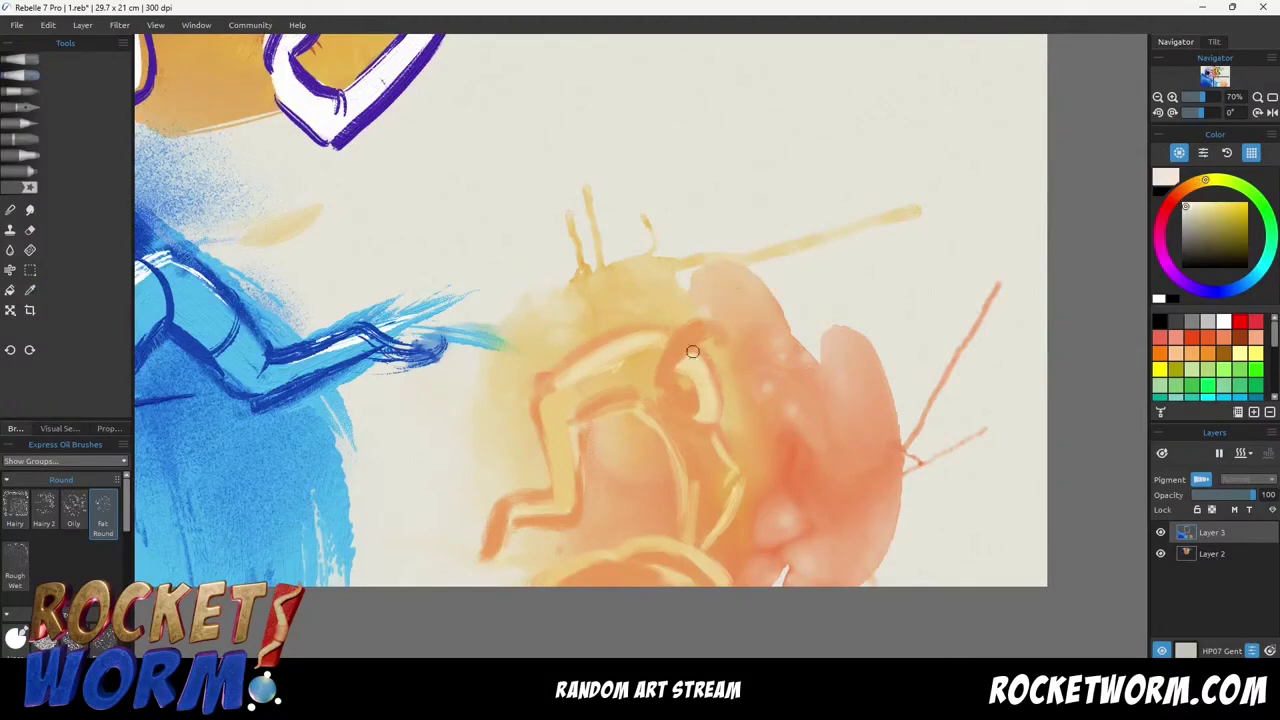
left_click_drag(711, 416, 697, 358)
left_click_drag(599, 357, 548, 391)
left_click_drag(514, 511, 500, 540)
left_click(689, 407, "alt")
left_click_drag(702, 484, 699, 529)
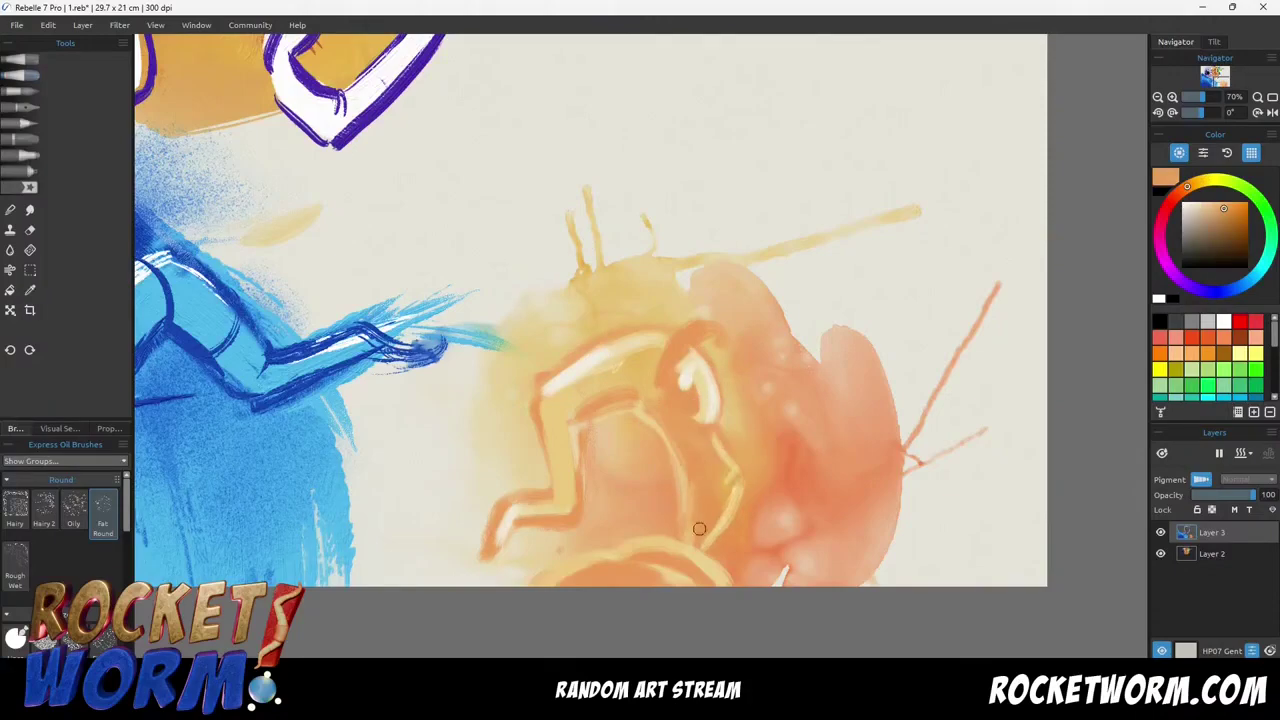
Handwrite "Hold up I need to Sip my Tea." in crimson pink on the blank area above with the colored pencil.
left_click_drag(1224, 78, 1222, 75)
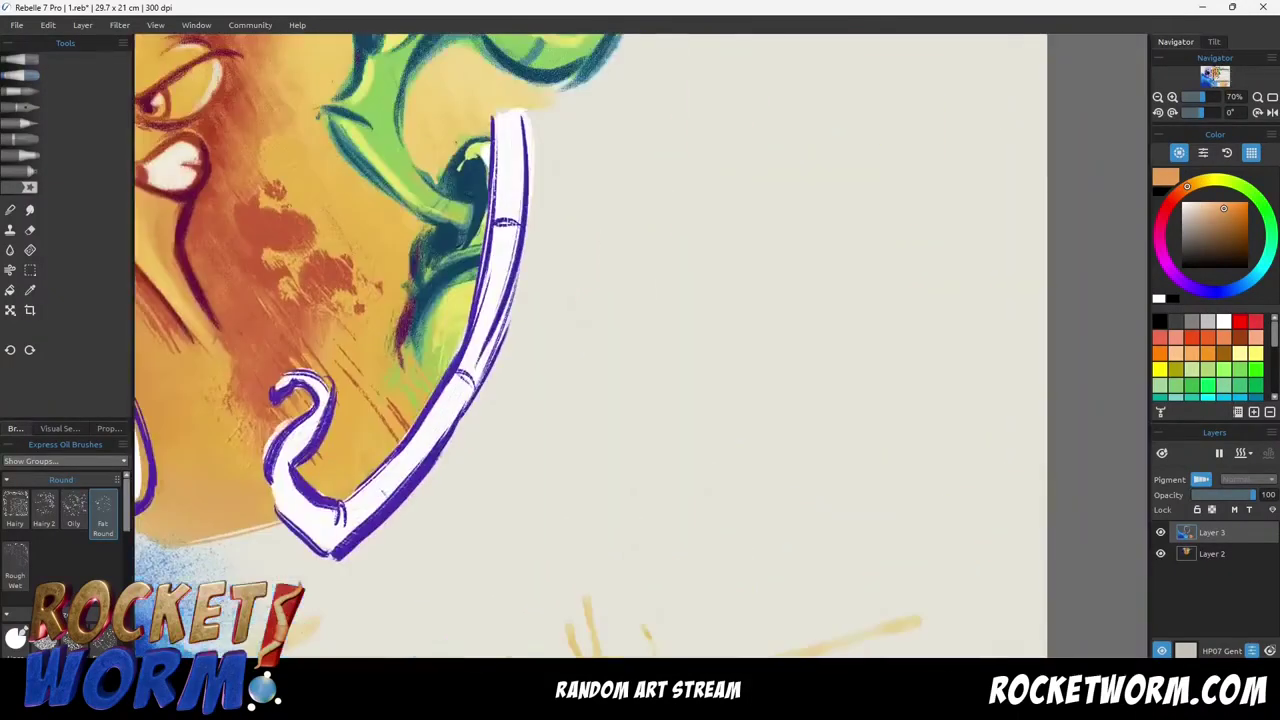
key("p")
left_click_drag(1205, 182, 1159, 231)
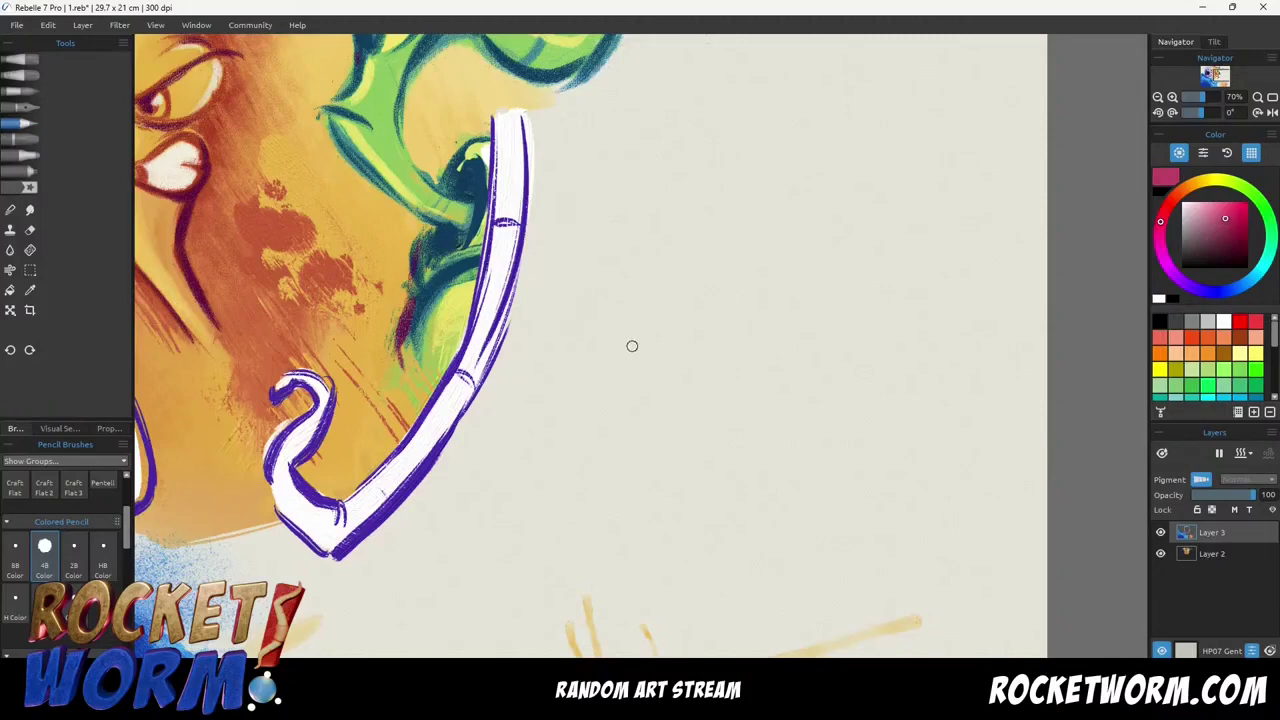
left_click_drag(580, 288, 650, 322)
left_click_drag(655, 278, 790, 268)
mouse_move(600, 365)
left_mouse_down()
mouse_move(690, 362)
mouse_move(935, 290)
mouse_move(760, 397)
left_mouse_up()
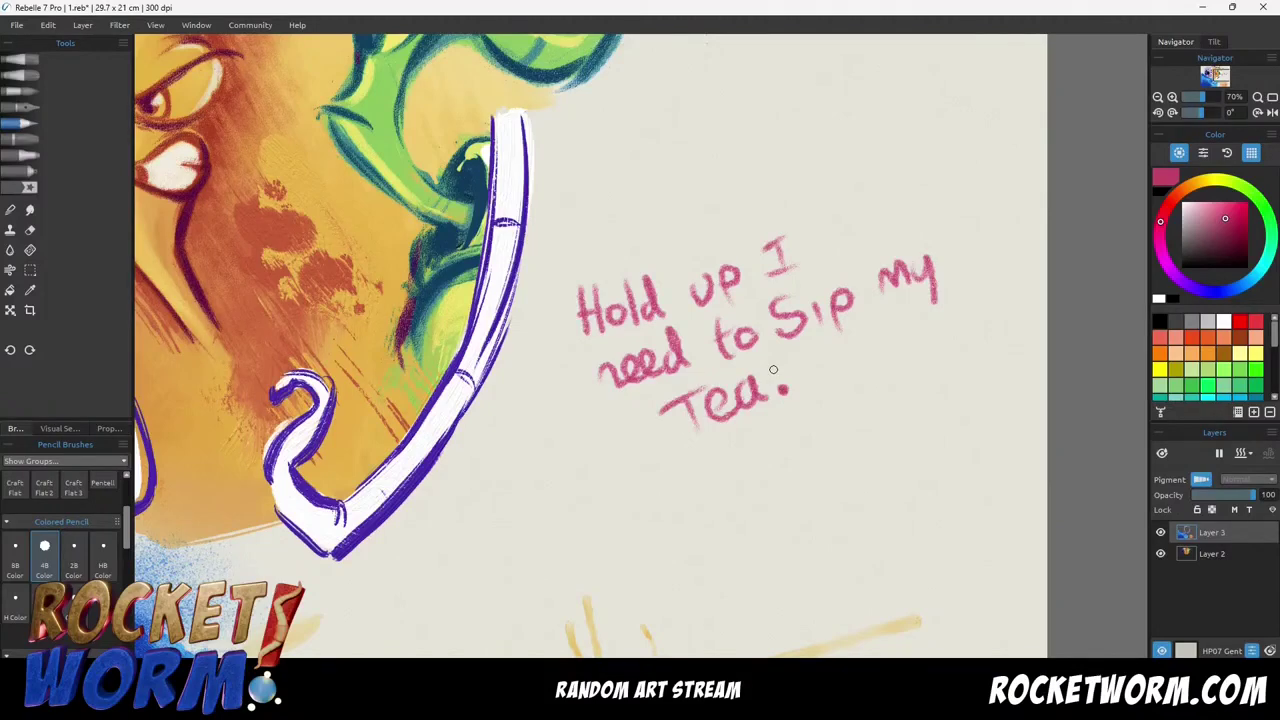
Block in a large crimson-pink patch on the blank area with the Oval dry pastel and layer bright pink strokes over it.
left_click(20, 139)
mouse_move(640, 285)
left_mouse_down()
mouse_move(685, 345)
mouse_move(694, 309)
mouse_move(680, 268)
mouse_move(766, 300)
mouse_move(543, 523)
mouse_move(860, 527)
left_mouse_up()
left_click(1220, 203)
left_click(1159, 237)
mouse_move(822, 335)
left_mouse_down()
mouse_move(787, 302)
mouse_move(871, 123)
left_mouse_up()
left_click_drag(672, 232, 733, 455)
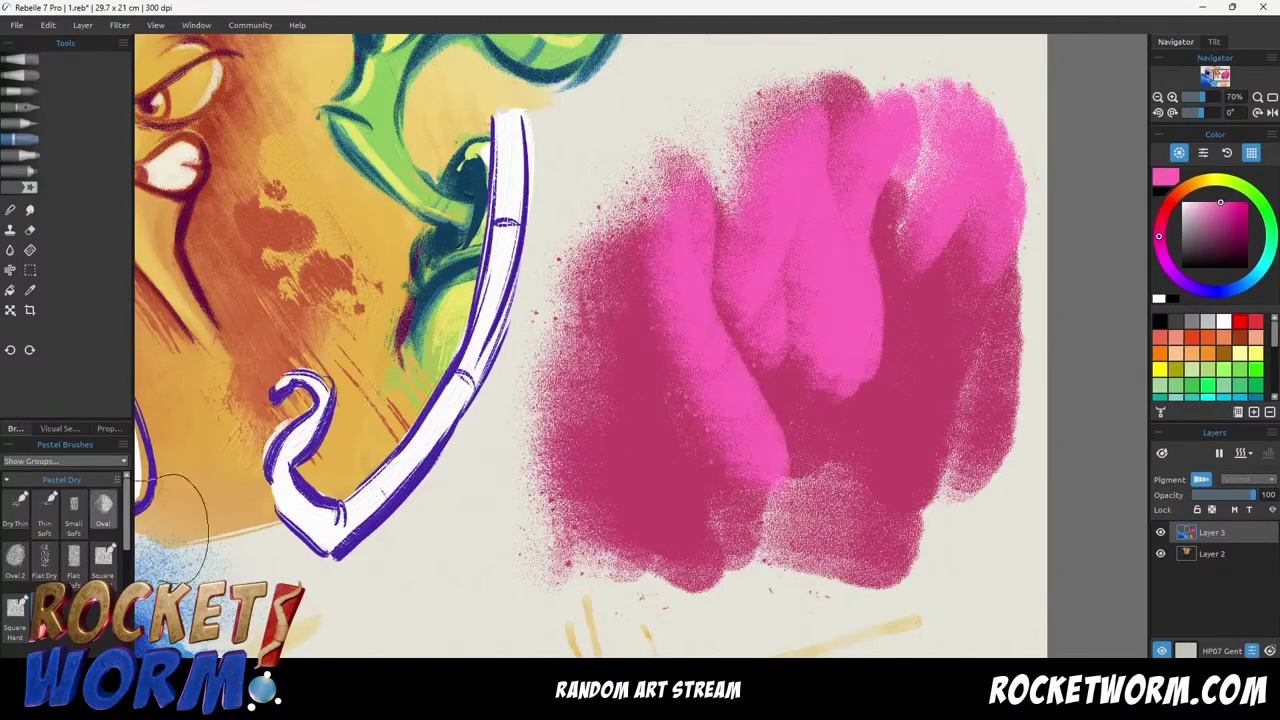
Spread bright pink over the side and upper part of the crimson patch with an enlarged Oval pastel brush.
left_click(103, 509)
left_click_drag(650, 292, 660, 474)
key("bracketright")
left_click_drag(632, 385, 680, 208)
mouse_move(720, 128)
left_mouse_down()
mouse_move(631, 474)
mouse_move(775, 116)
left_mouse_up()
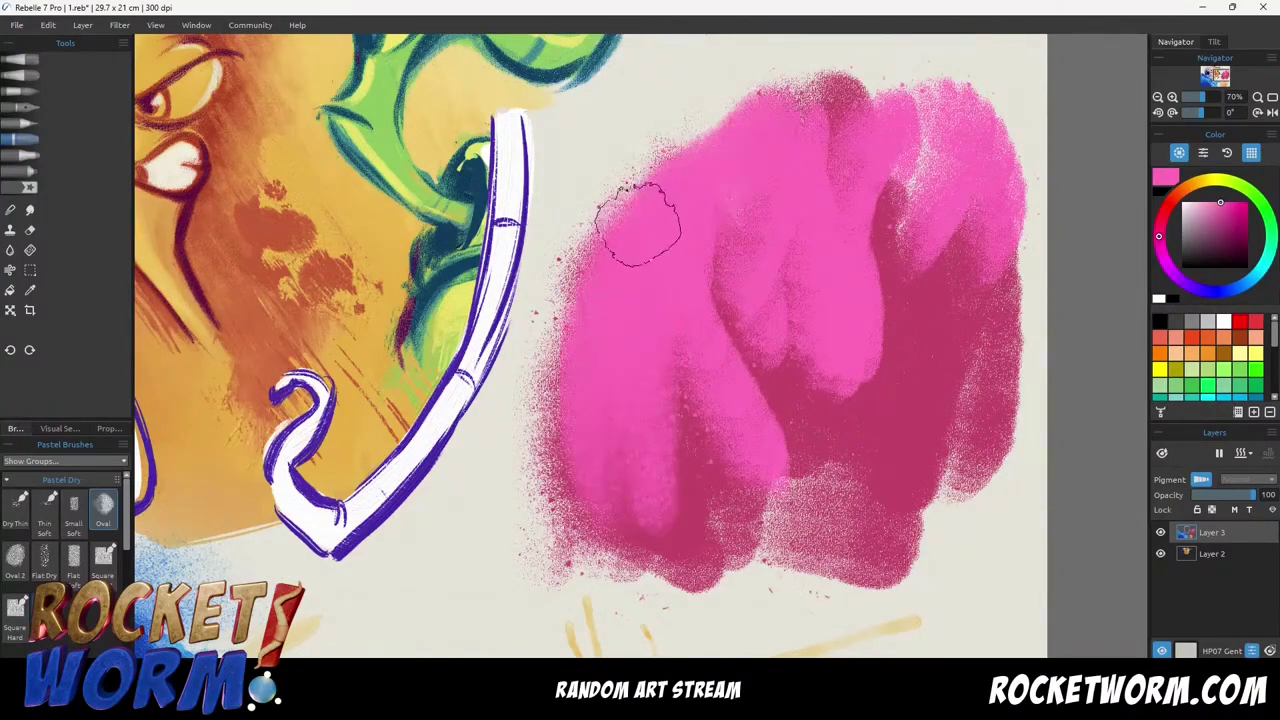
left_click_drag(811, 203, 673, 363)
mouse_move(726, 130)
left_mouse_down()
mouse_move(733, 253)
mouse_move(649, 189)
mouse_move(610, 518)
left_mouse_up()
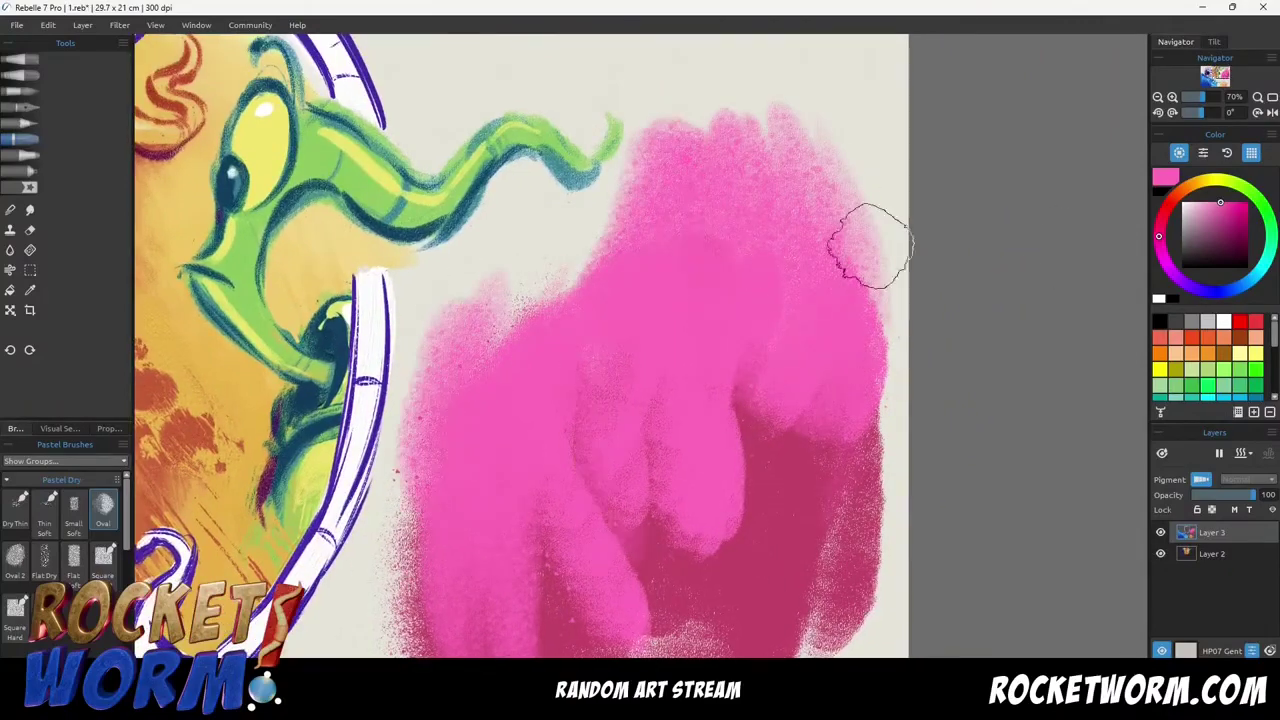
Cover the lower and middle patch with deep magenta pastel and add a violet shadow within it.
left_click(1234, 214)
mouse_move(728, 512)
left_mouse_down()
mouse_move(749, 354)
mouse_move(853, 316)
mouse_move(771, 120)
mouse_move(700, 420)
mouse_move(851, 534)
mouse_move(460, 535)
left_mouse_up()
left_click_drag(589, 475, 556, 302)
mouse_move(722, 560)
left_mouse_down()
mouse_move(877, 415)
mouse_move(537, 543)
mouse_move(398, 548)
mouse_move(514, 263)
mouse_move(634, 409)
mouse_move(614, 437)
mouse_move(694, 294)
left_mouse_up()
left_click(1189, 285)
left_click(1234, 219)
mouse_move(780, 320)
left_mouse_down()
mouse_move(863, 326)
mouse_move(630, 430)
left_mouse_up()
Blend the violet, magenta and pink pastel areas and soften the patch's edges with the Soft Noisy 2 blend brush.
key("n")
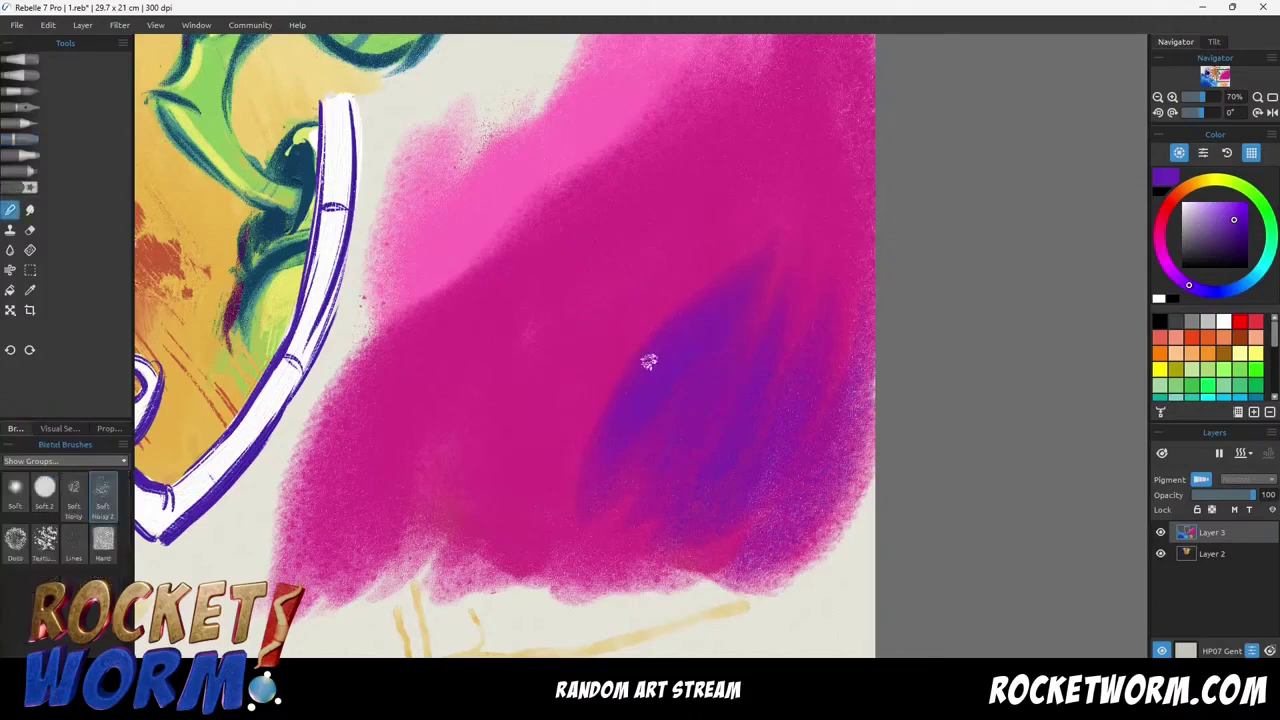
mouse_move(822, 290)
left_mouse_down()
mouse_move(651, 471)
mouse_move(580, 357)
left_mouse_up()
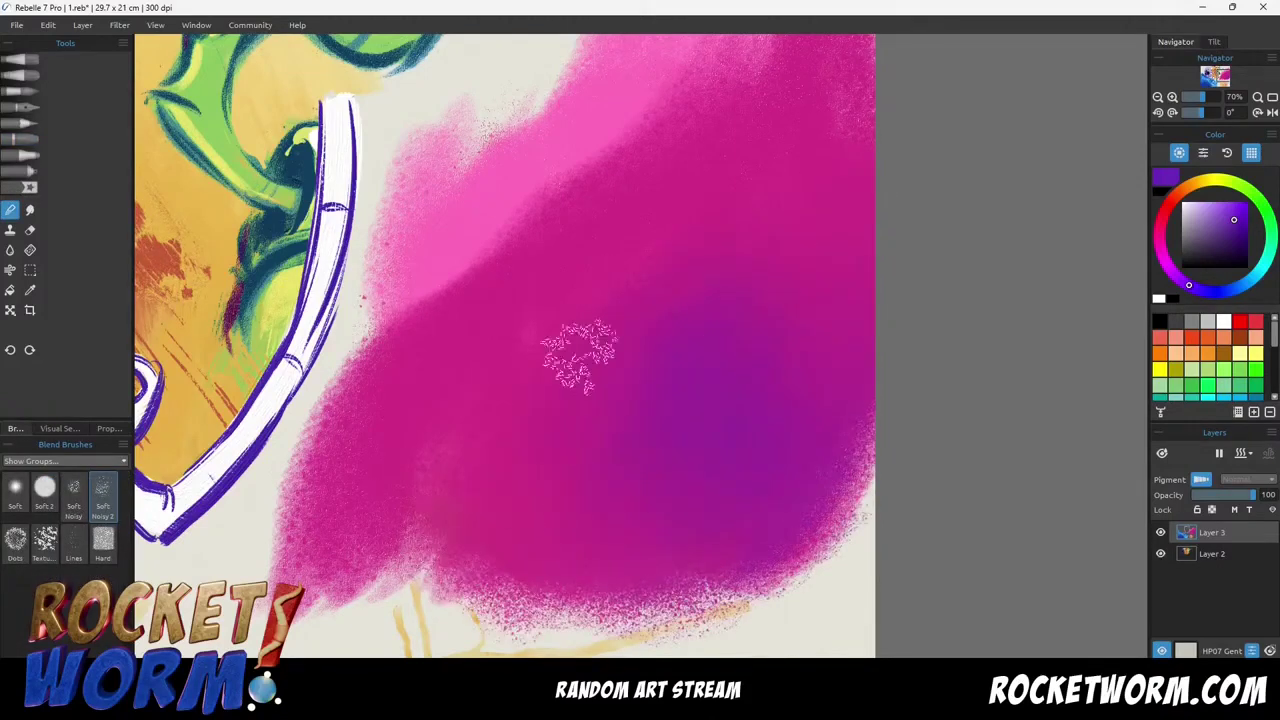
mouse_move(538, 250)
left_mouse_down()
mouse_move(318, 540)
mouse_move(300, 520)
mouse_move(380, 194)
mouse_move(348, 365)
mouse_move(288, 499)
mouse_move(374, 592)
left_mouse_up()
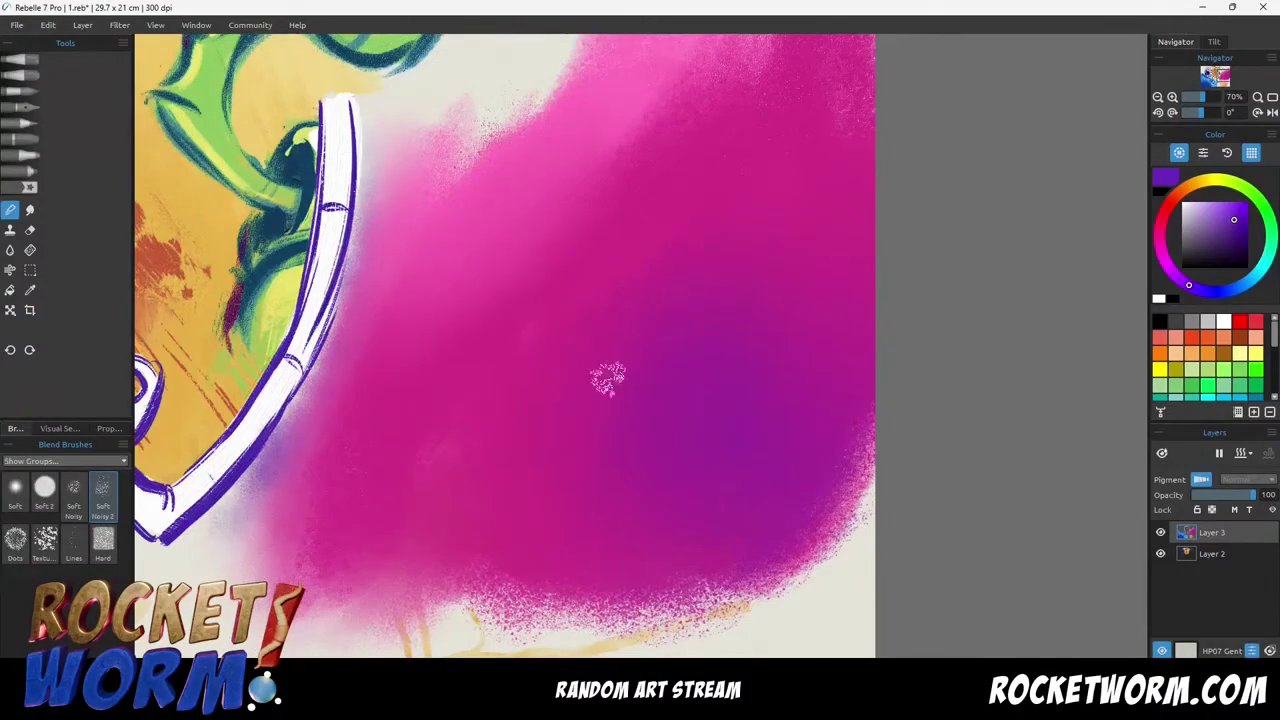
left_click_drag(758, 592, 898, 483)
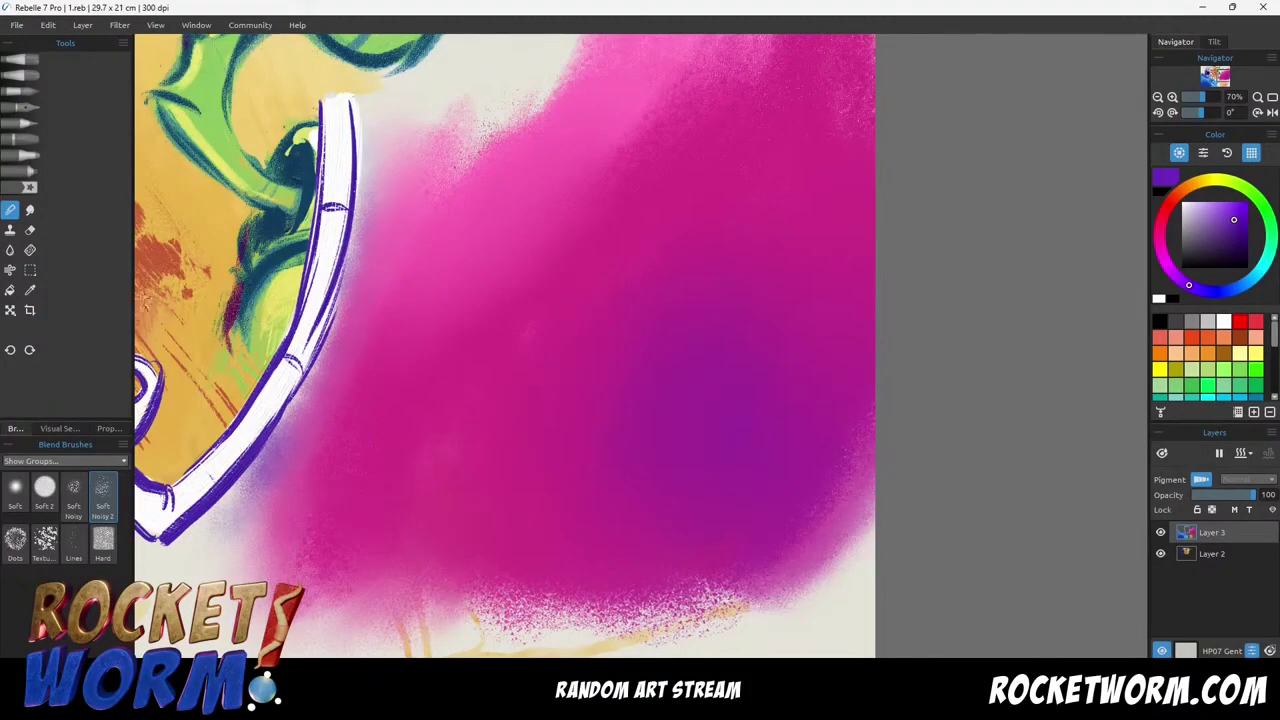
Paint the worm's eyes, mouth and neck, plus a small heart shape beside them, in violet with the watercolor Round 2 brush.
left_click(19, 139)
left_click(19, 123)
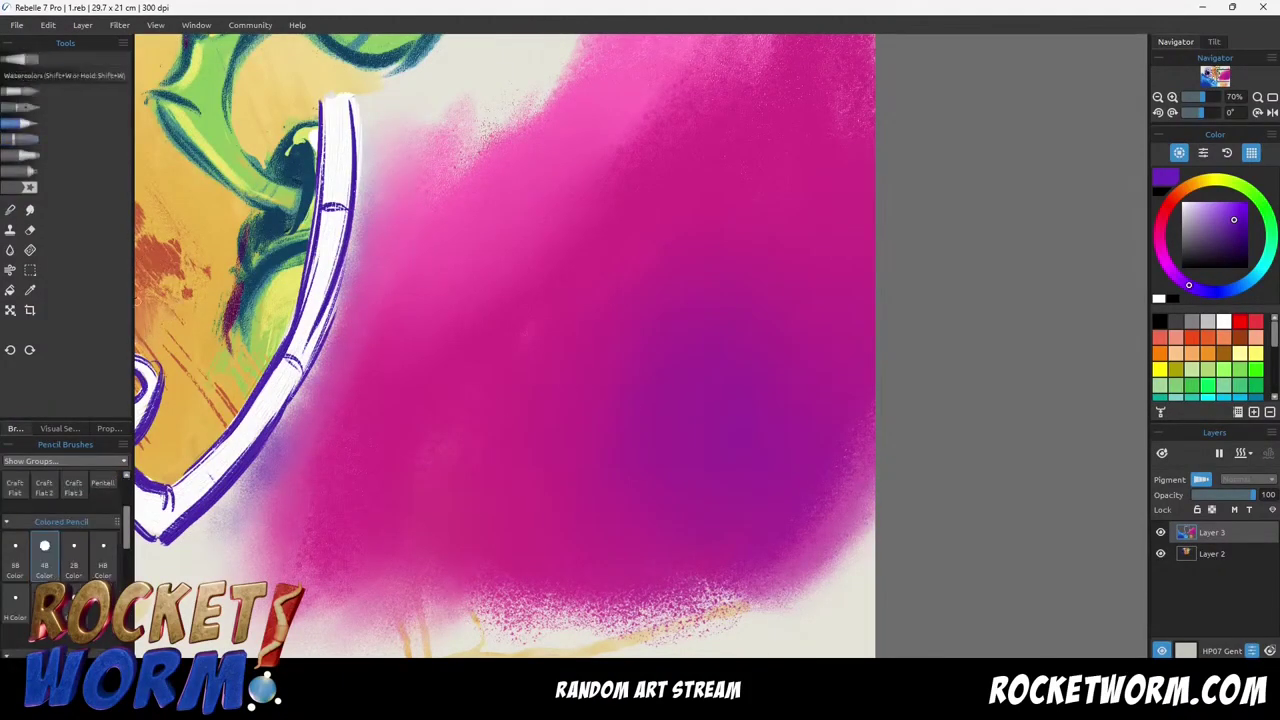
left_click(20, 60)
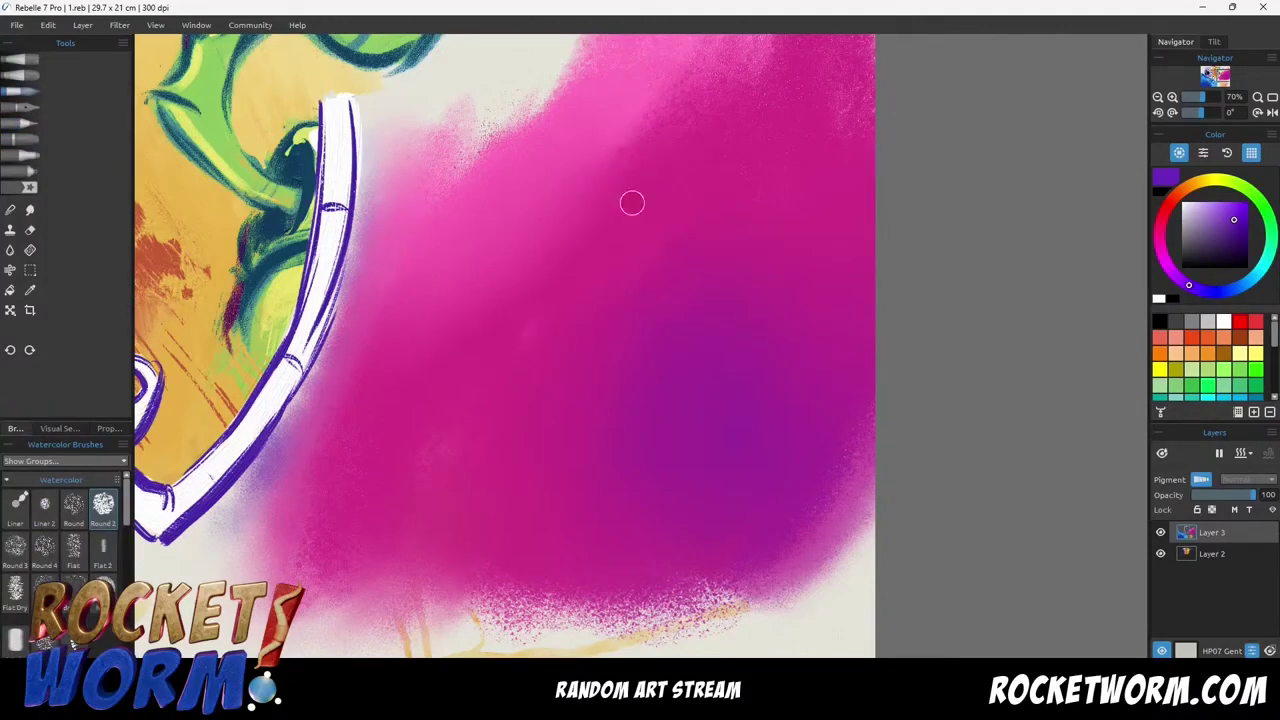
left_click_drag(631, 200, 609, 209)
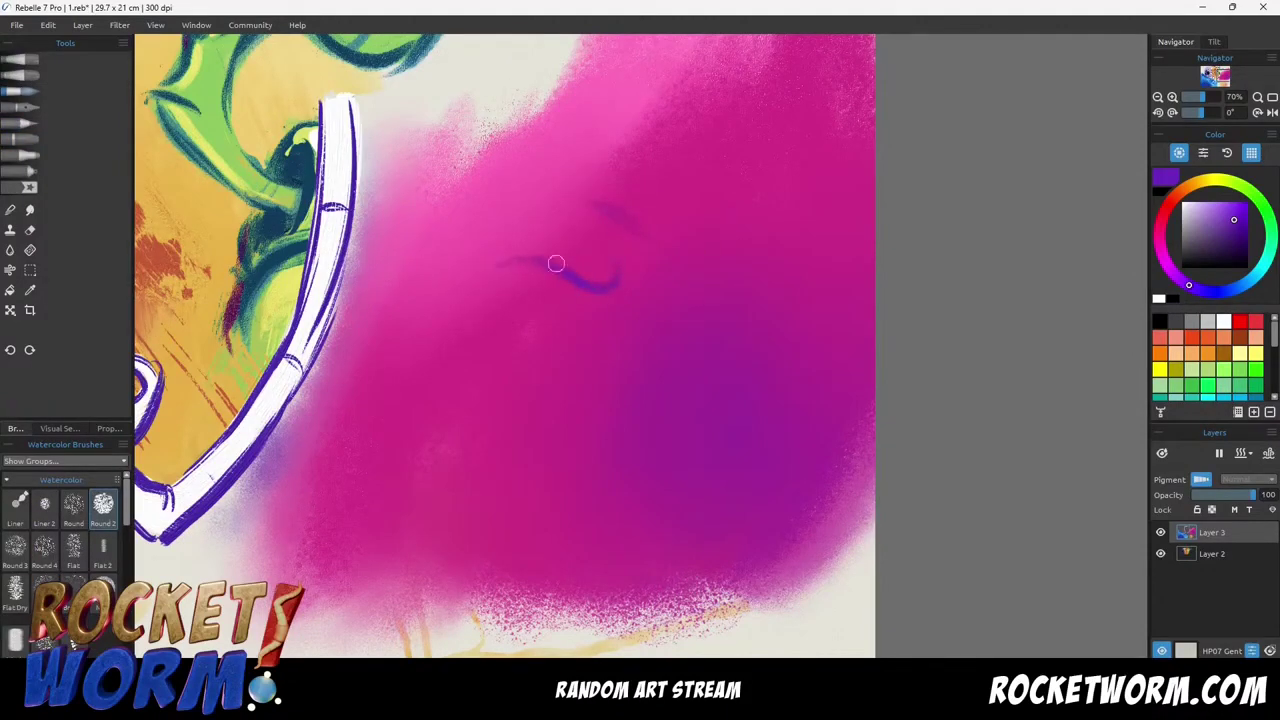
left_click_drag(513, 282, 580, 327)
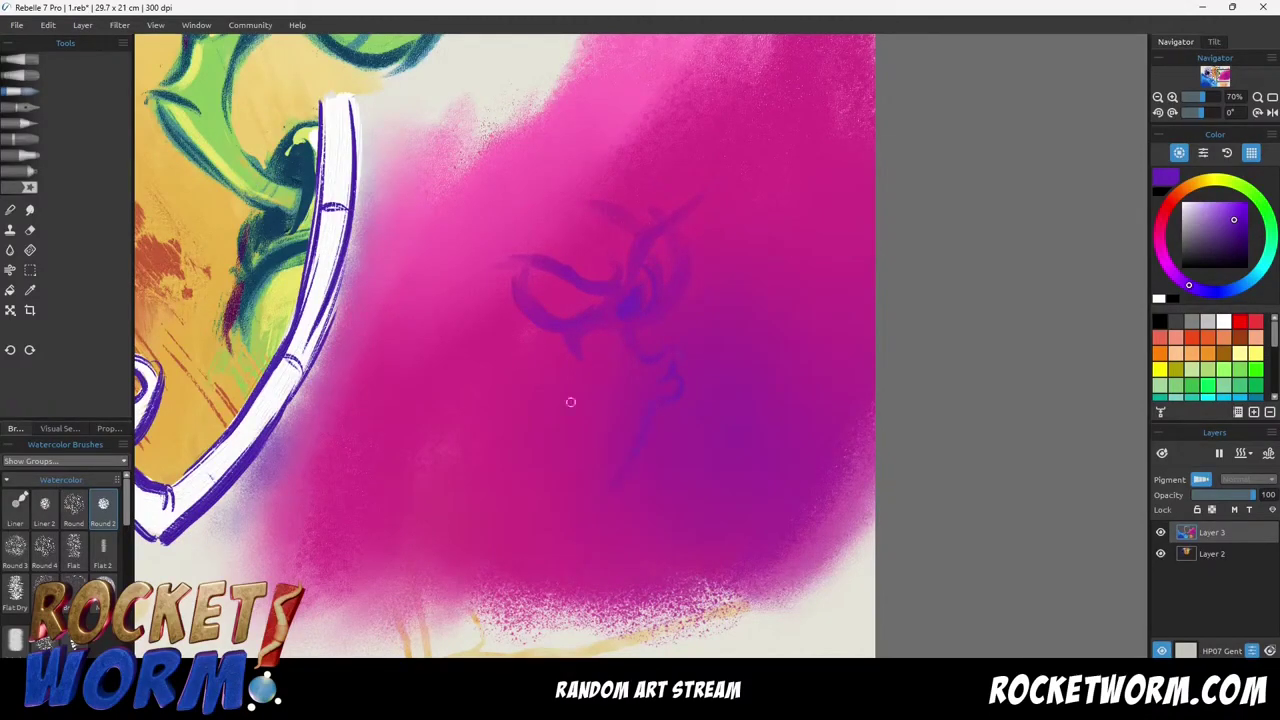
left_click_drag(560, 243, 510, 249)
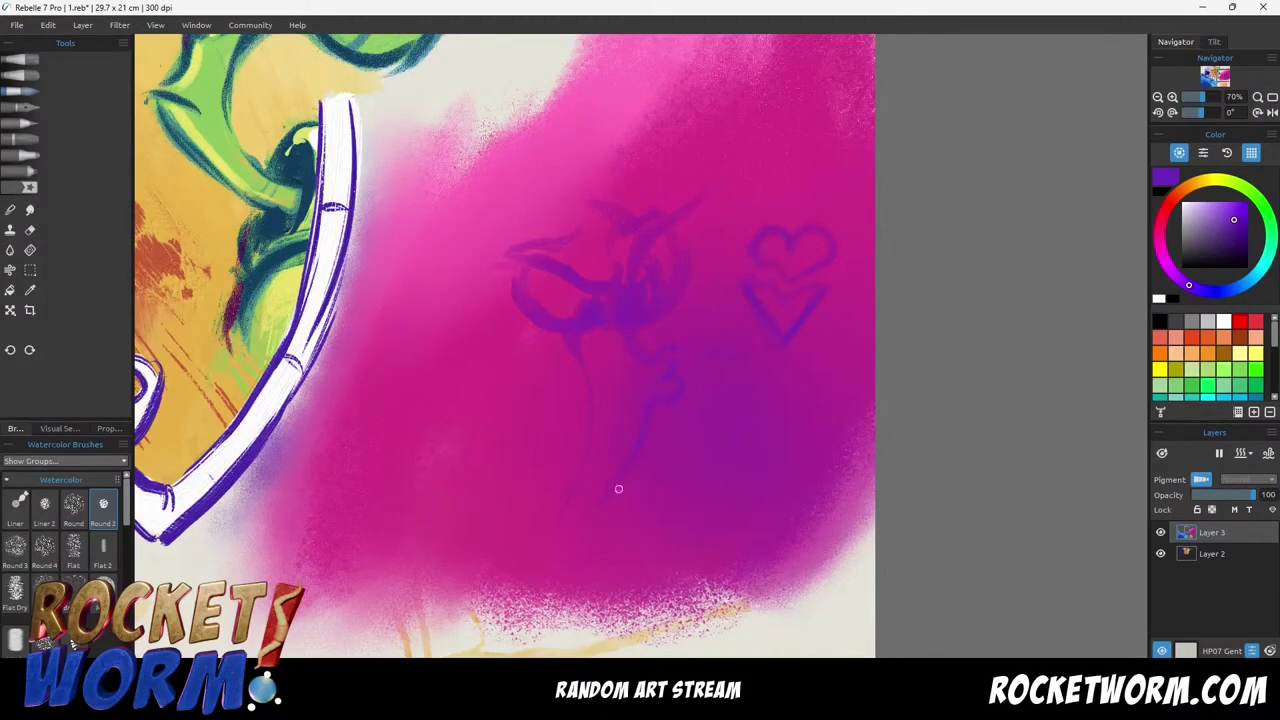
Paint the pink worm's forehead and its drooping, curled head tip in violet watercolor with an enlarged brush.
mouse_move(576, 200)
left_mouse_down()
mouse_move(563, 288)
mouse_move(590, 311)
mouse_move(512, 259)
left_mouse_up()
key("]")
key("]")
left_click_drag(502, 338, 467, 303)
mouse_move(524, 266)
left_mouse_down()
mouse_move(484, 245)
mouse_move(457, 300)
left_mouse_up()
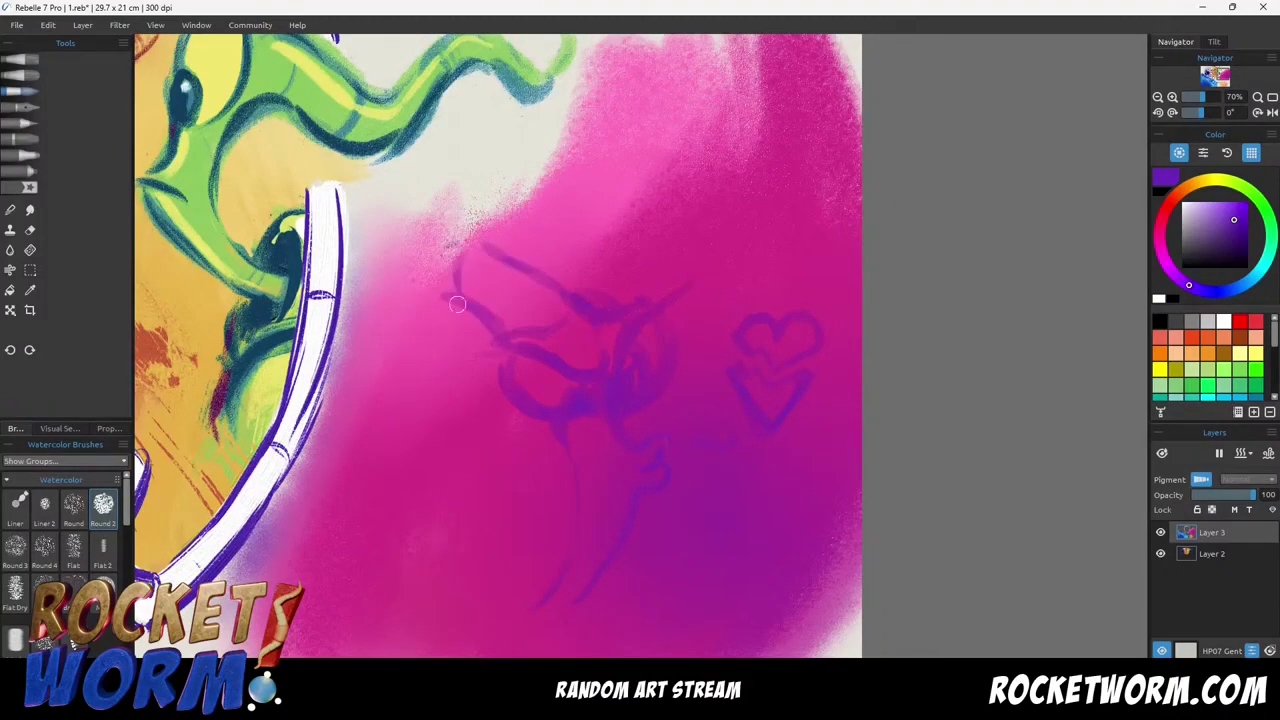
mouse_move(464, 248)
left_mouse_down()
mouse_move(417, 288)
mouse_move(453, 336)
mouse_move(417, 372)
left_mouse_up()
mouse_move(463, 314)
left_mouse_down()
mouse_move(437, 389)
mouse_move(401, 359)
mouse_move(372, 398)
left_mouse_up()
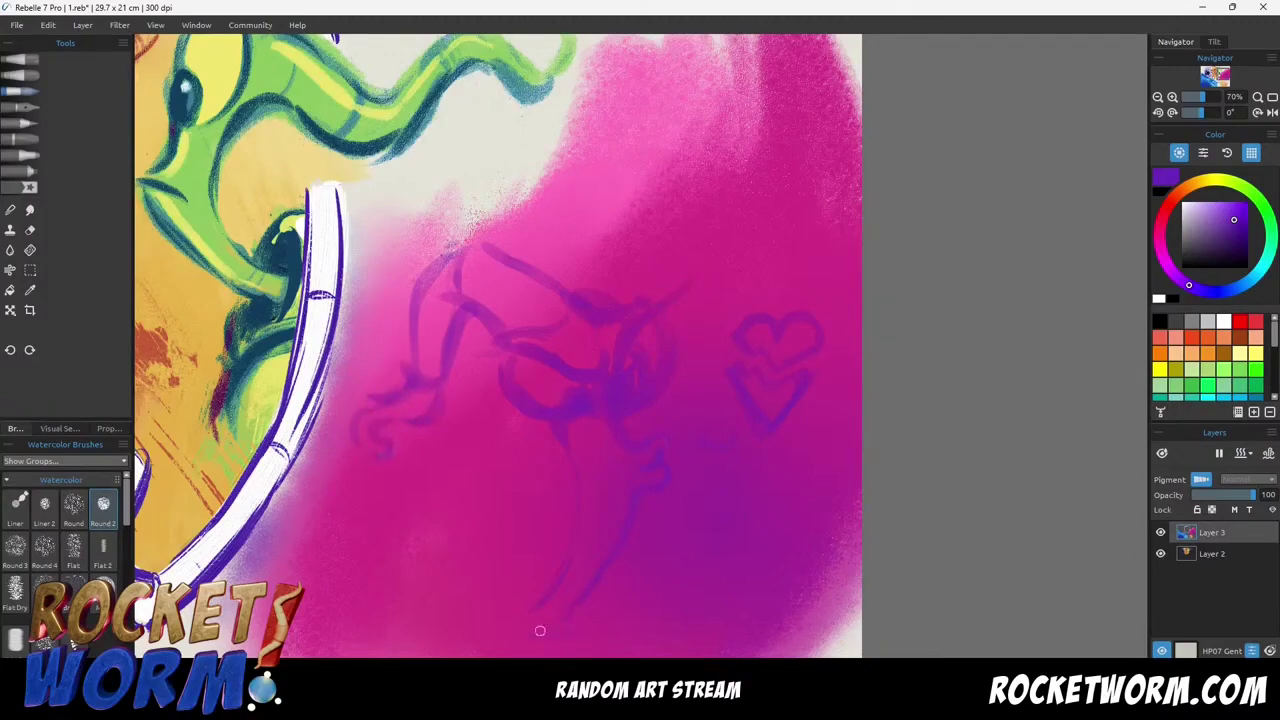
Paint rounded violet shapes below the worm's neck with a large brush, and strengthen the forehead line with a smaller one.
mouse_move(504, 587)
left_mouse_down()
mouse_move(544, 587)
mouse_move(571, 469)
mouse_move(505, 612)
left_mouse_up()
left_click_drag(428, 590, 451, 577)
left_click_drag(626, 634, 603, 634)
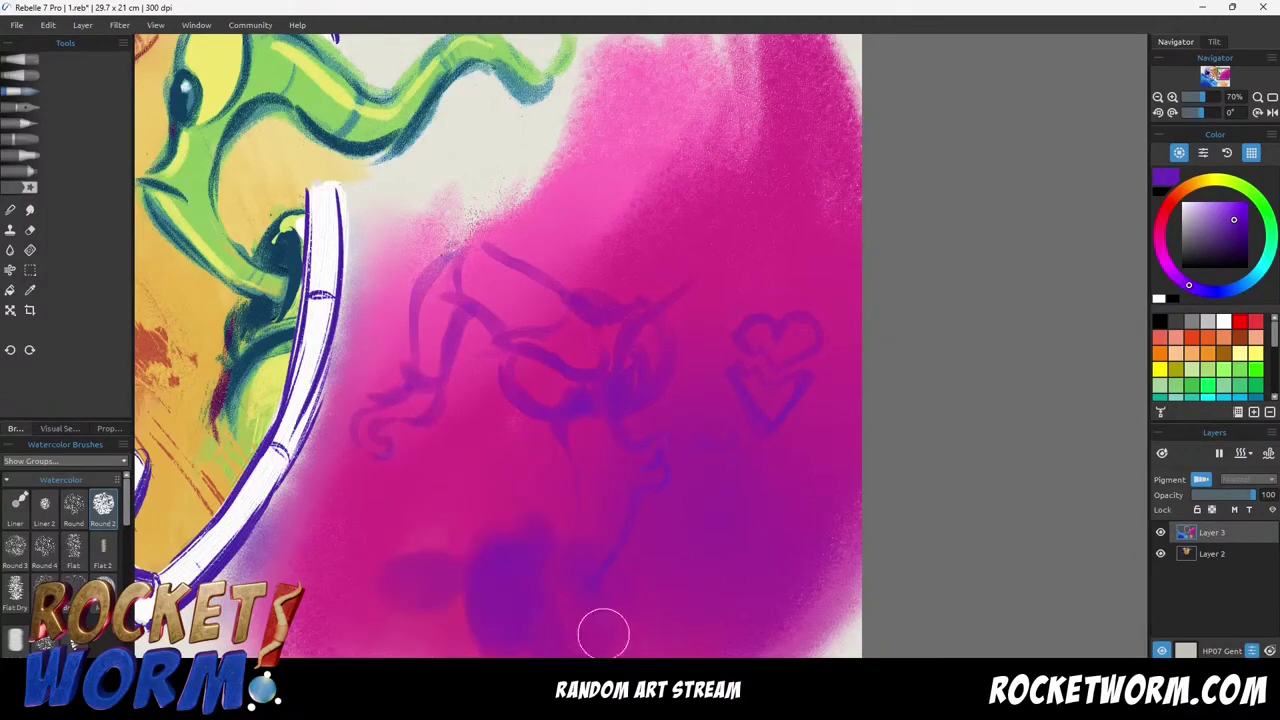
key("bracketleft")
left_click_drag(568, 298, 490, 242)
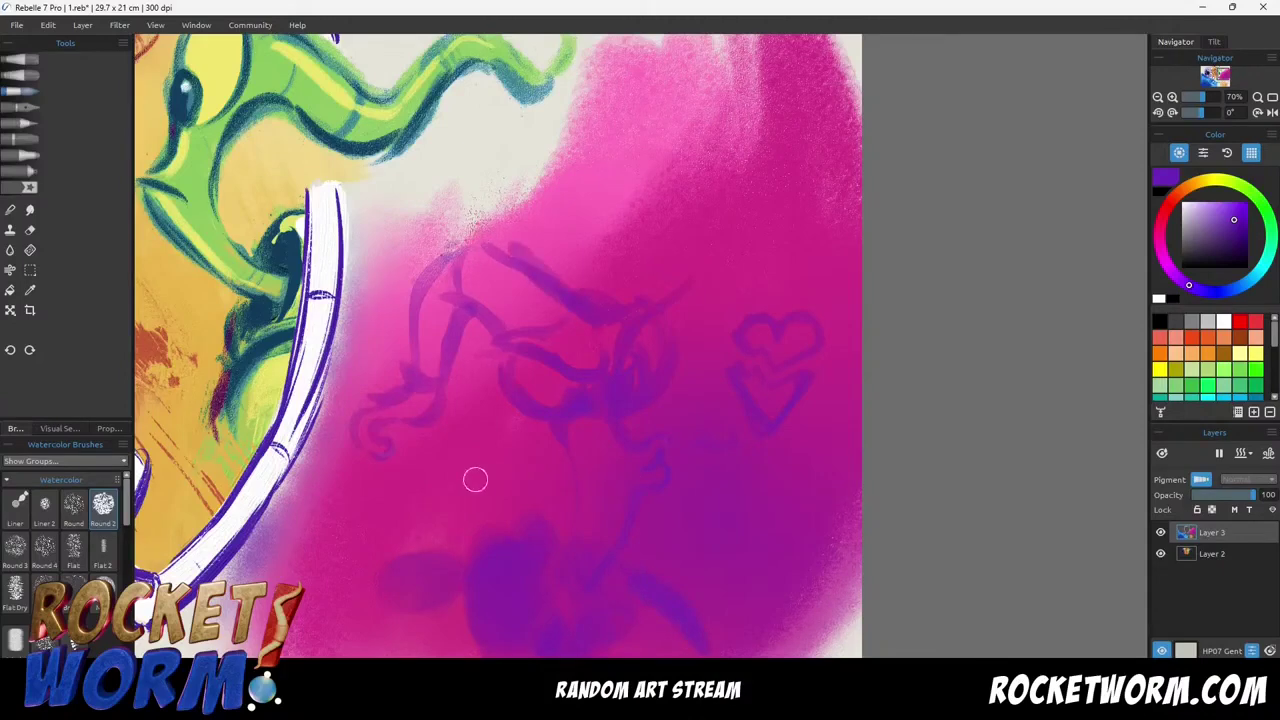
Sample magenta from the background and paint it above the worm's forehead with an enlarged watercolor brush.
left_click(640, 219, "alt")
key("bracketright")
mouse_move(606, 218)
left_mouse_down()
mouse_move(580, 257)
mouse_move(530, 215)
left_mouse_up()
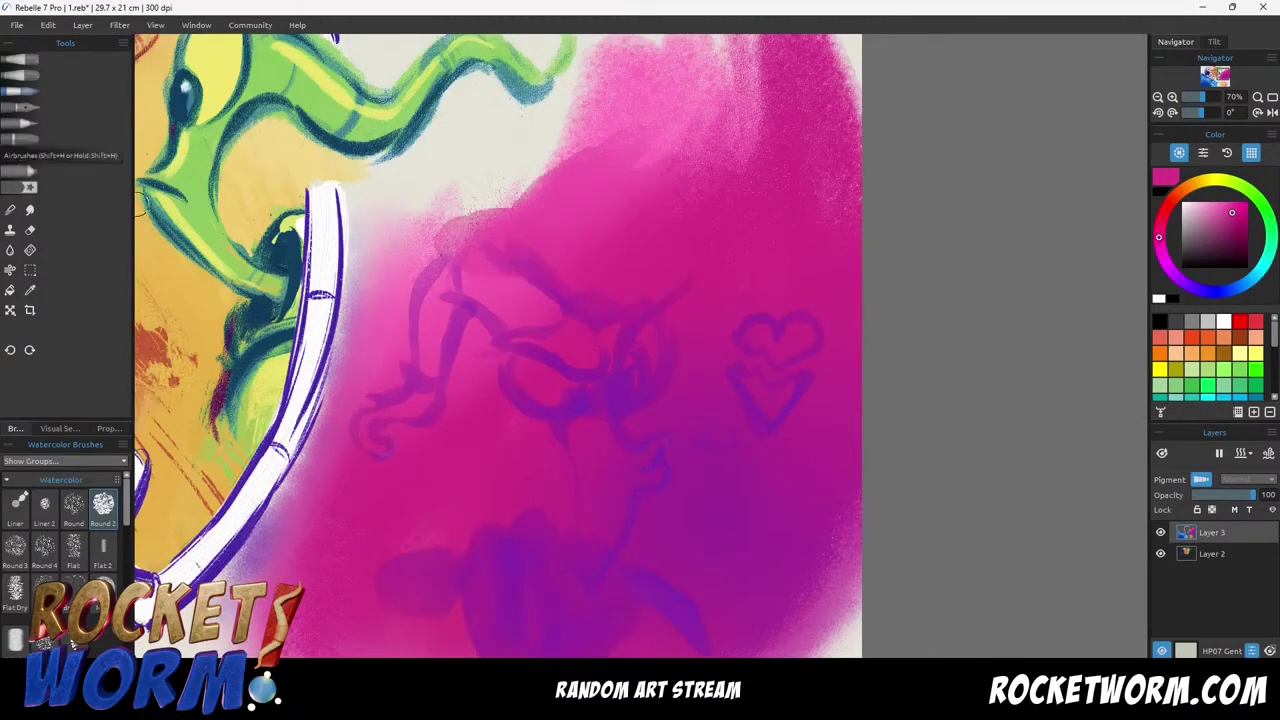
Airbrush sampled pinks over the violet heart and the background around the worm's forehead and face with Spray 5.
left_click(20, 171)
left_click(615, 150, "alt")
key("bracketright")
key("bracketright")
mouse_move(447, 381)
left_mouse_down()
mouse_move(678, 107)
mouse_move(550, 520)
mouse_move(713, 259)
mouse_move(763, 361)
left_mouse_up()
left_click(777, 271, "alt")
key("bracketleft")
key("bracketleft")
mouse_move(792, 416)
left_mouse_down()
mouse_move(822, 349)
mouse_move(776, 375)
mouse_move(749, 437)
left_mouse_up()
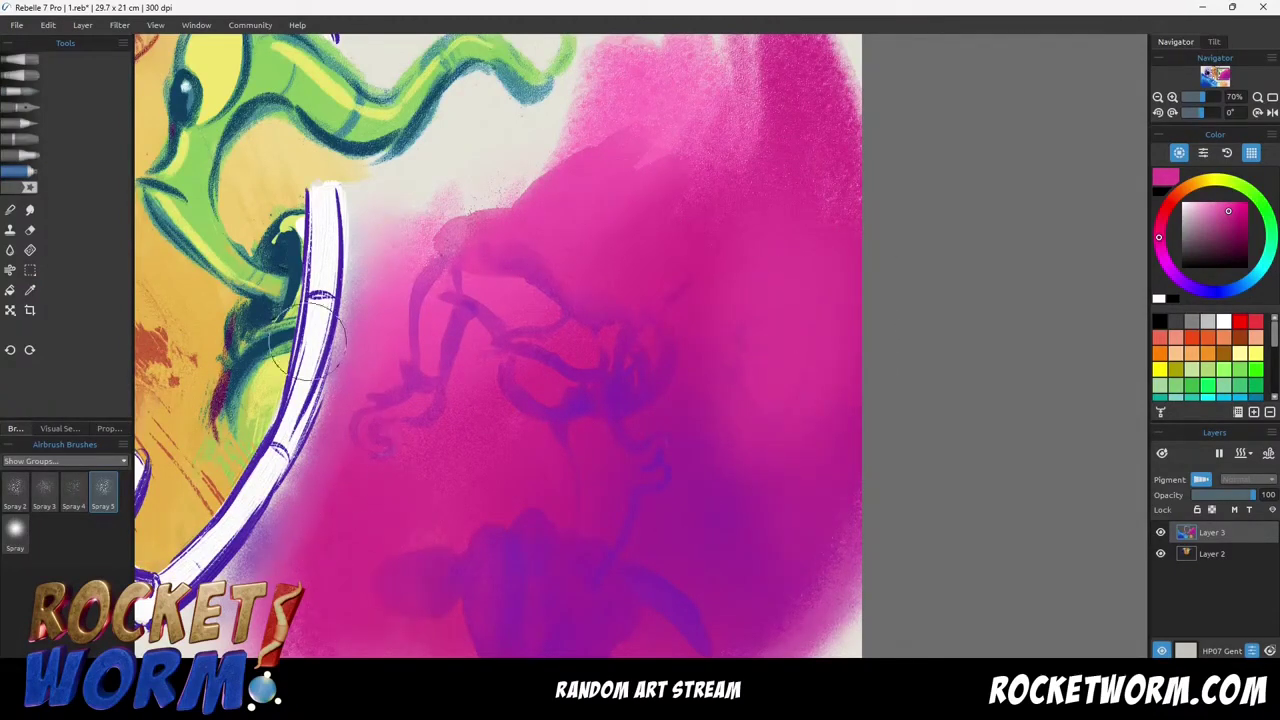
Set the watercolor Liner brush to opacity 54 and water 33, and paint vertical magenta streaks above the forehead at size 40.
left_click(20, 91)
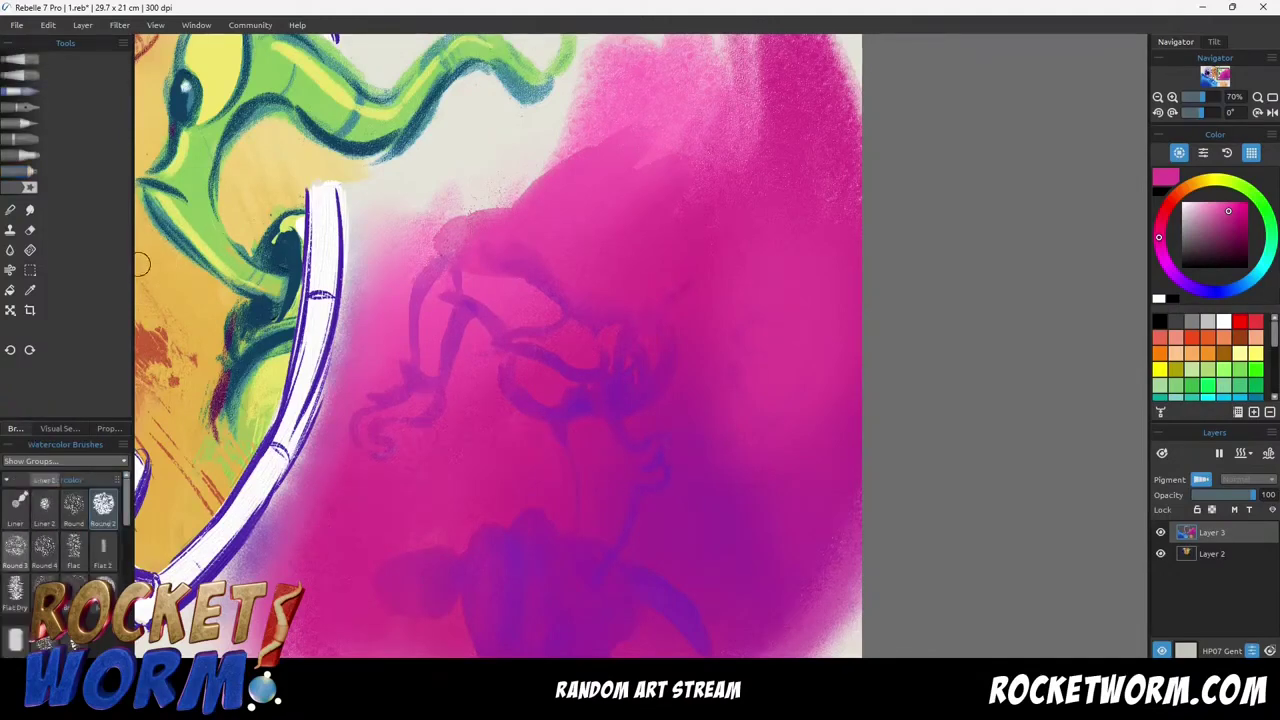
left_click(16, 495)
left_click(109, 428)
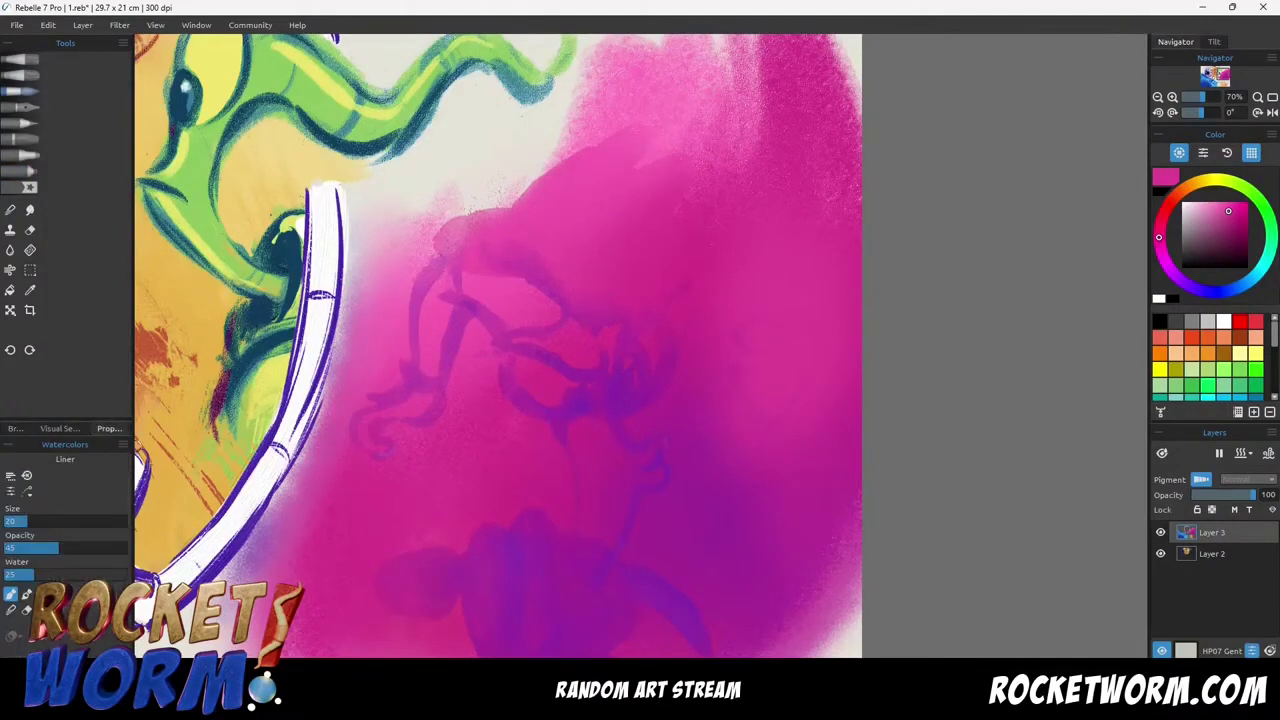
left_click(45, 575)
left_click(70, 548)
key("]")
key("]")
key("]")
key("]")
left_click_drag(672, 92, 656, 202)
left_click_drag(603, 95, 602, 192)
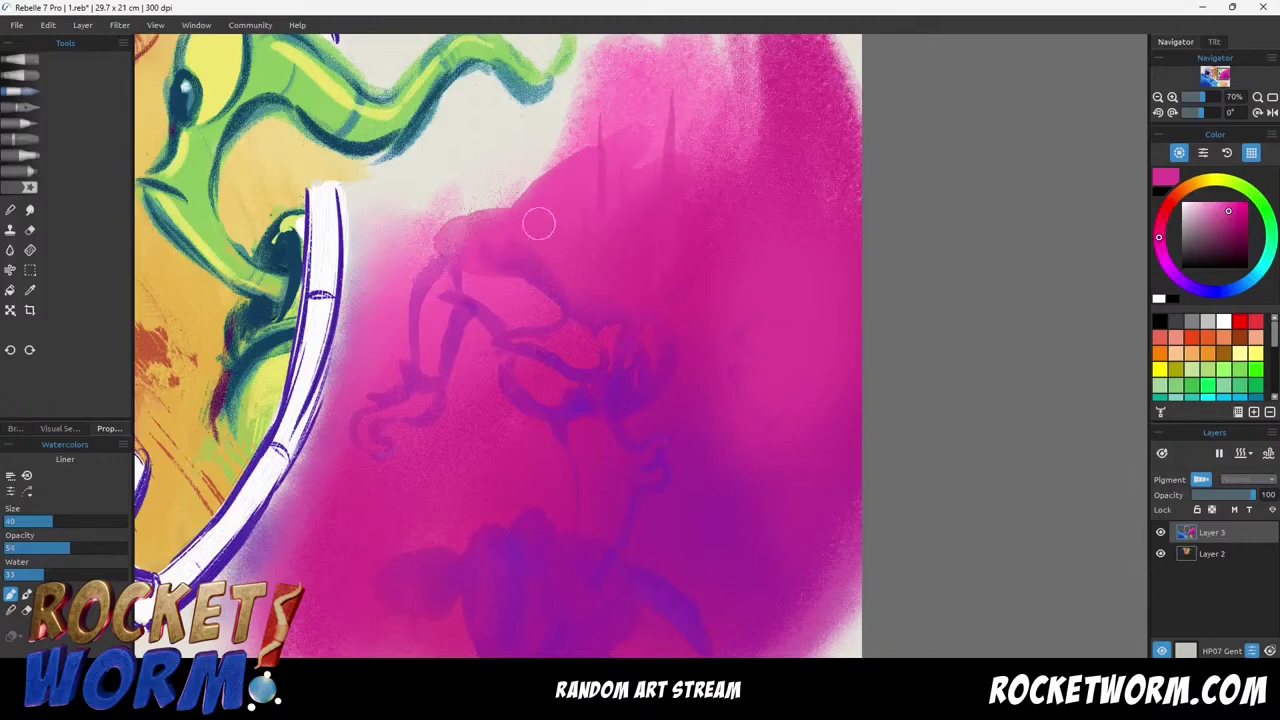
Sample the lighter pink and paint broad vertical watercolor streaks across the area above the worm's face with an enlarged Liner brush.
left_click(644, 77, "alt")
key("]")
key("]")
key("]")
key("]")
left_click_drag(697, 122, 702, 351)
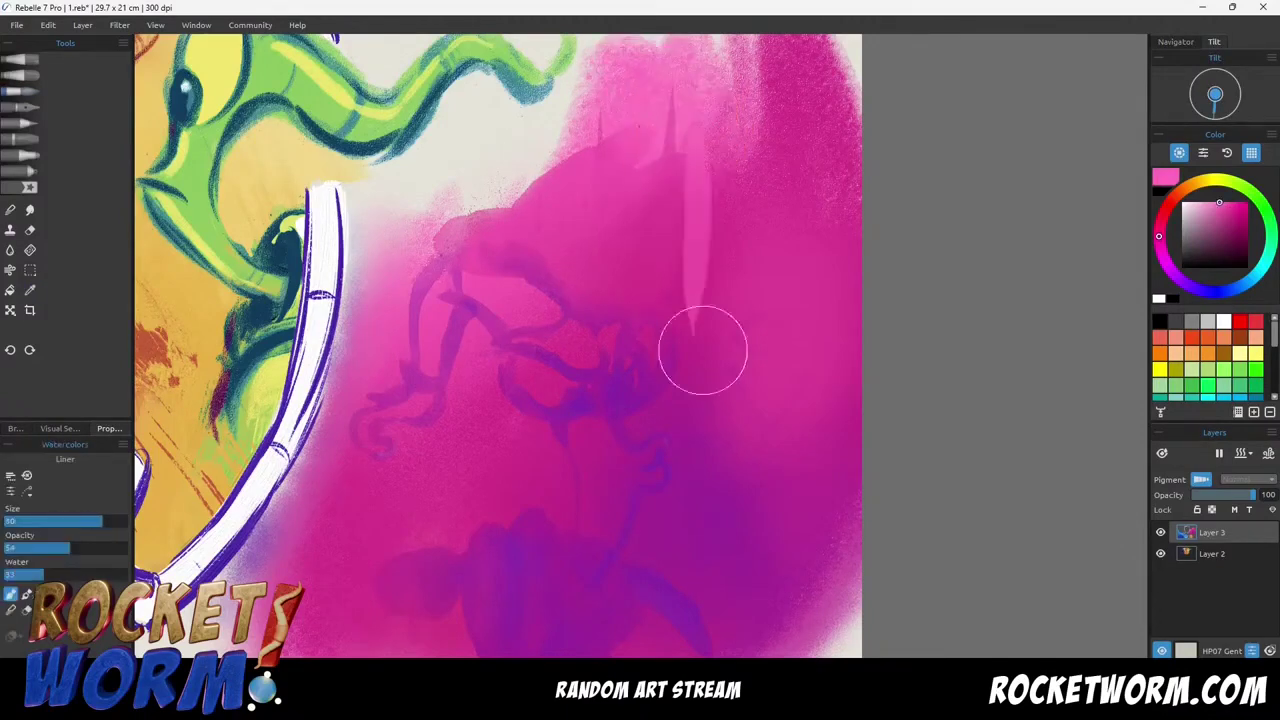
left_click_drag(742, 145, 744, 205)
left_click_drag(636, 150, 639, 222)
left_click_drag(616, 150, 617, 217)
mouse_move(572, 162)
left_mouse_down()
mouse_move(683, 223)
mouse_move(750, 193)
mouse_move(628, 141)
mouse_move(769, 232)
left_mouse_up()
Extend the pink streaks beside the worm's face into long wet drips with the Liner brush at size 50.
key("w")
key("b")
left_click_drag(692, 205, 692, 354)
key("[")
key("[")
key("[")
left_click_drag(688, 190, 682, 470)
left_click_drag(757, 145, 759, 234)
mouse_move(769, 125)
left_mouse_down()
mouse_move(775, 236)
mouse_move(790, 148)
left_mouse_up()
left_click_drag(681, 338, 677, 430)
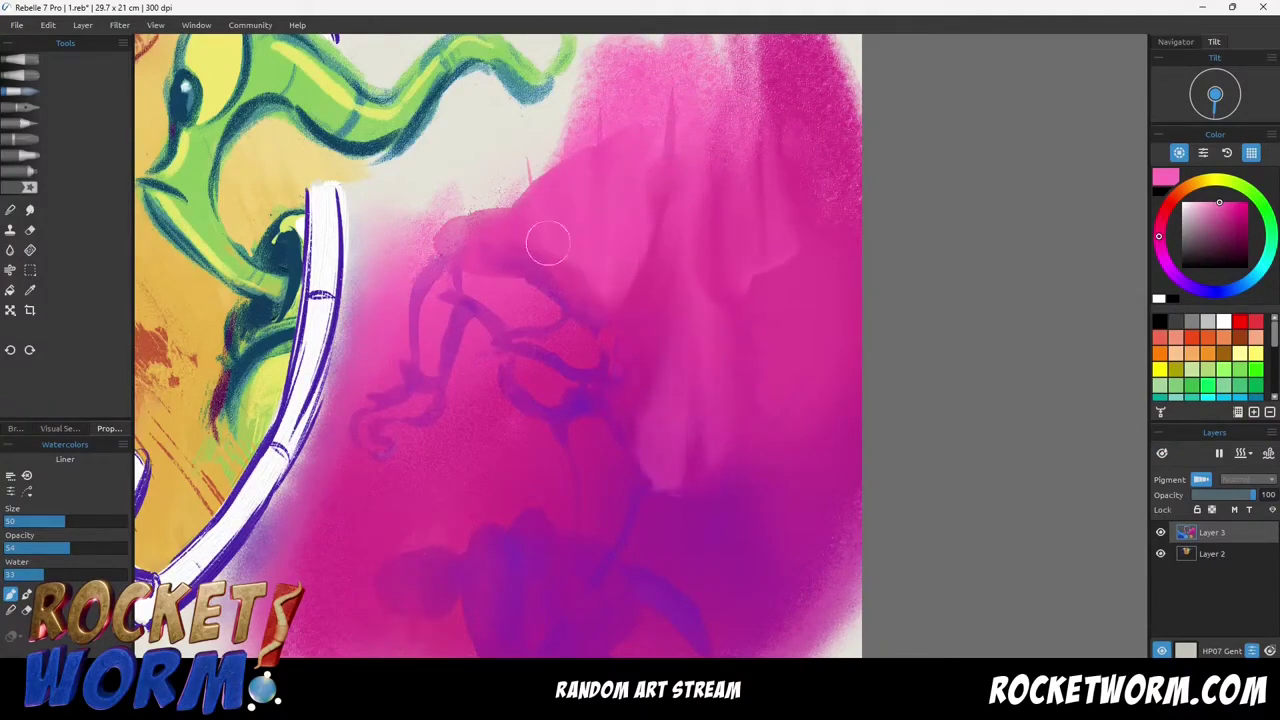
Paint pale pink vertical drips over the forehead and beside the face, and spread the wet paint with the Blow tool.
left_click_drag(540, 240, 515, 310)
left_click_drag(723, 490, 721, 565)
left_click_drag(711, 395, 711, 488)
left_click(1195, 203)
left_click_drag(631, 106, 642, 348)
left_click_drag(596, 180, 600, 243)
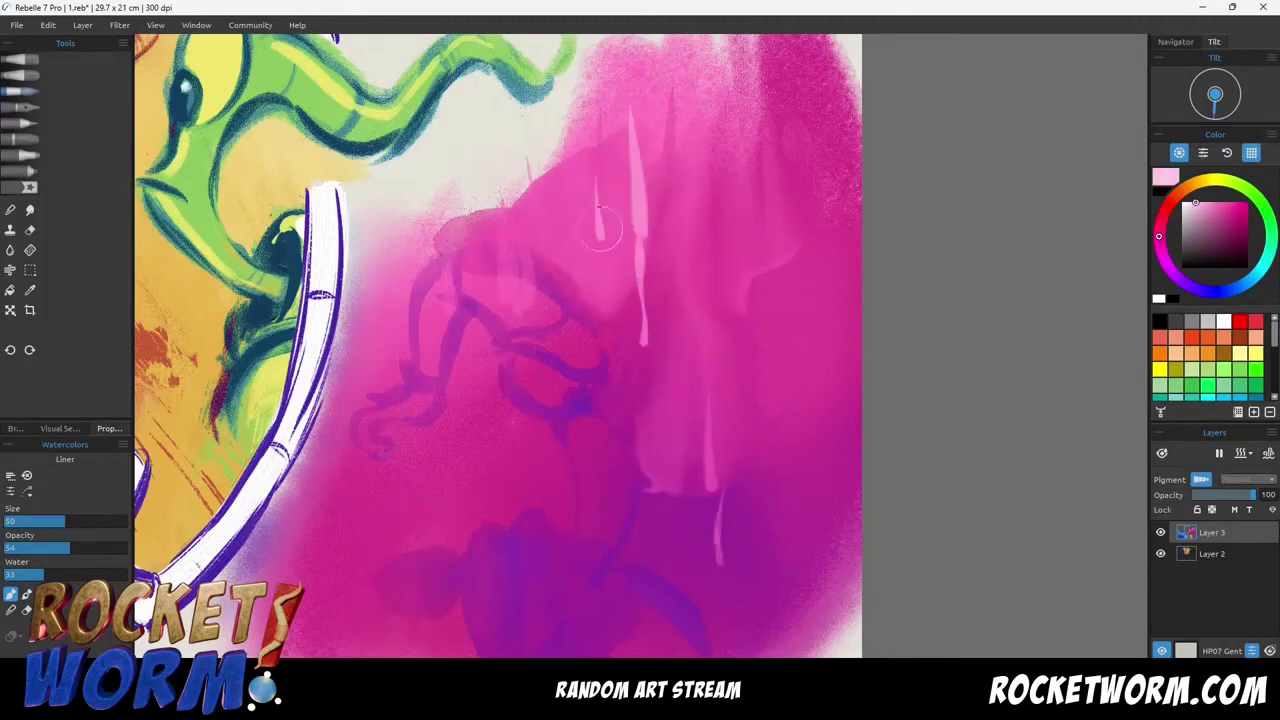
left_click_drag(704, 173, 712, 346)
left_click_drag(713, 352, 710, 434)
left_click_drag(483, 212, 488, 260)
left_click(10, 270)
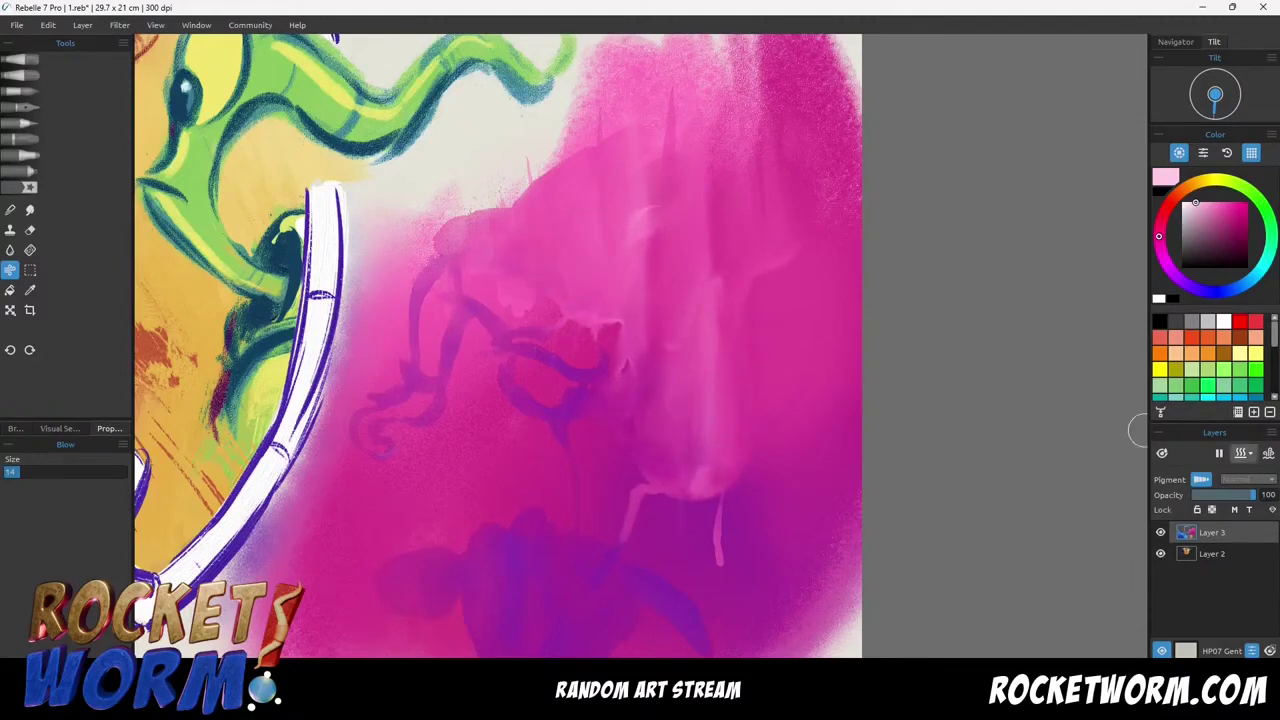
Redraw the worm's eyelids and eye outlines in sampled violet with the ink Dip Pen.
key("i")
left_click(605, 375)
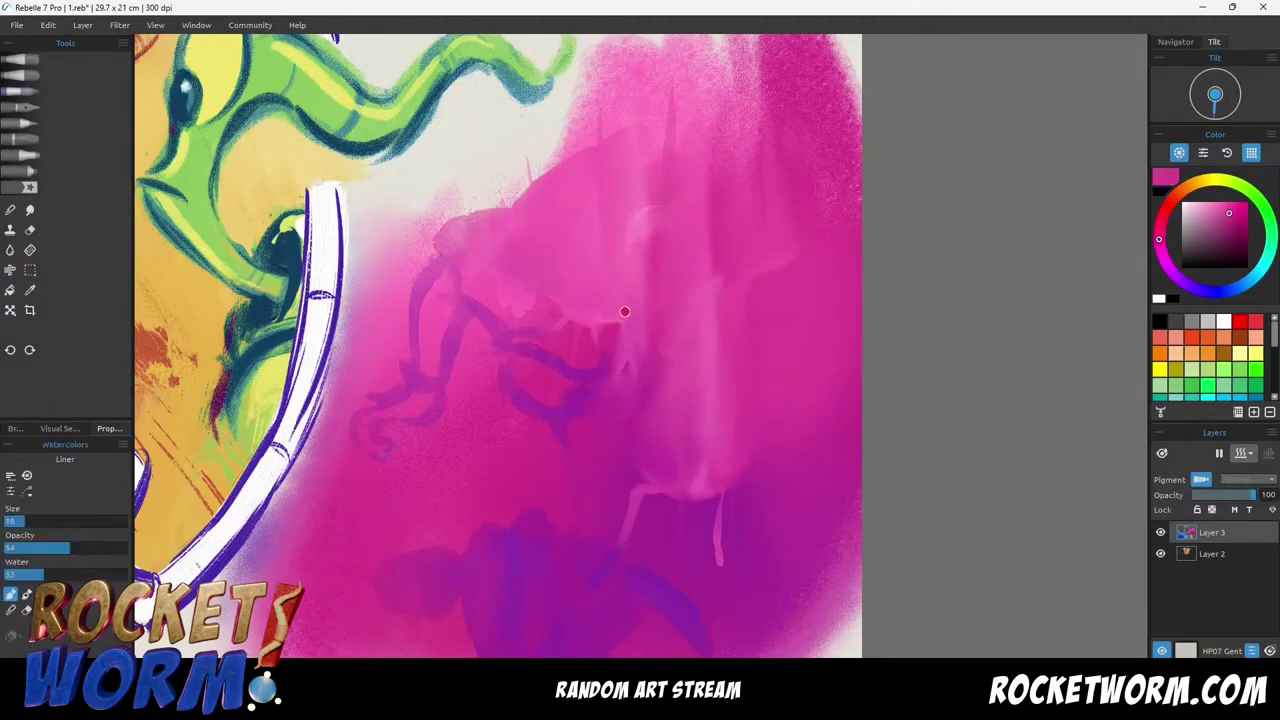
left_click(22, 107)
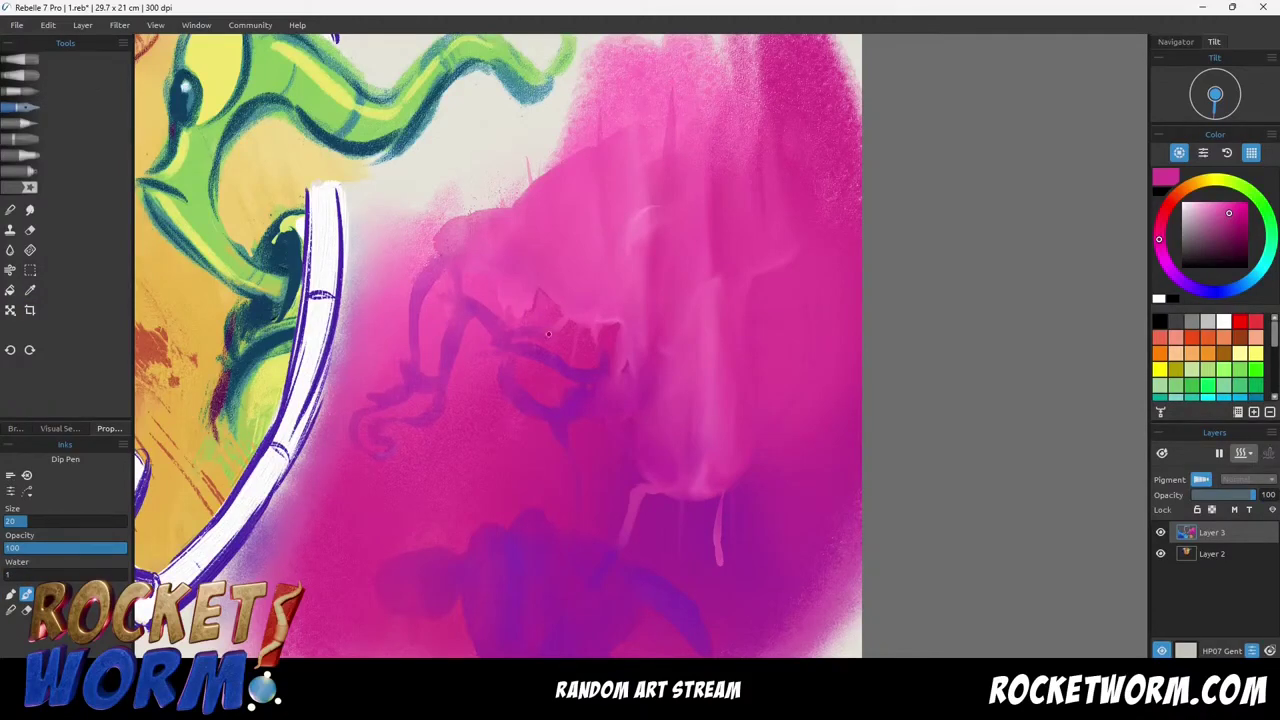
left_click(564, 406, "alt")
key("bracketleft")
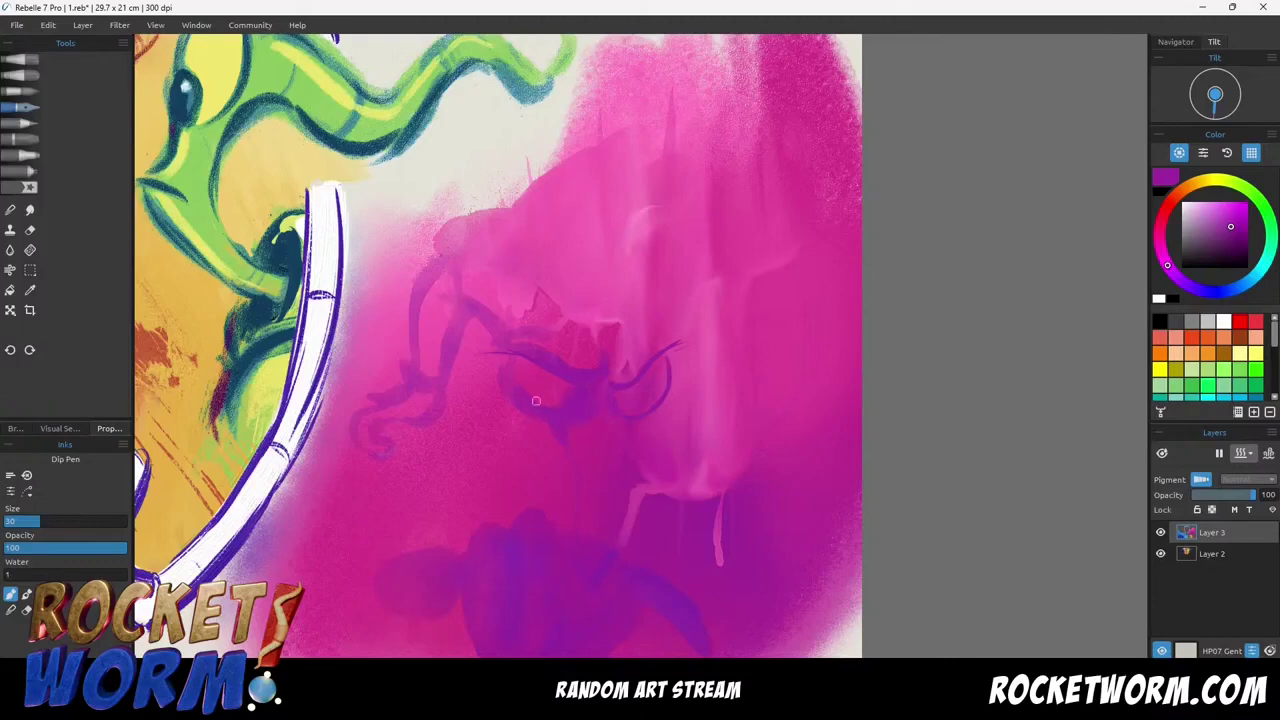
Draw pink highlight lines along the eyelids and nose, and ink the far eye's pupil in sampled violet.
key("i")
left_click(643, 330)
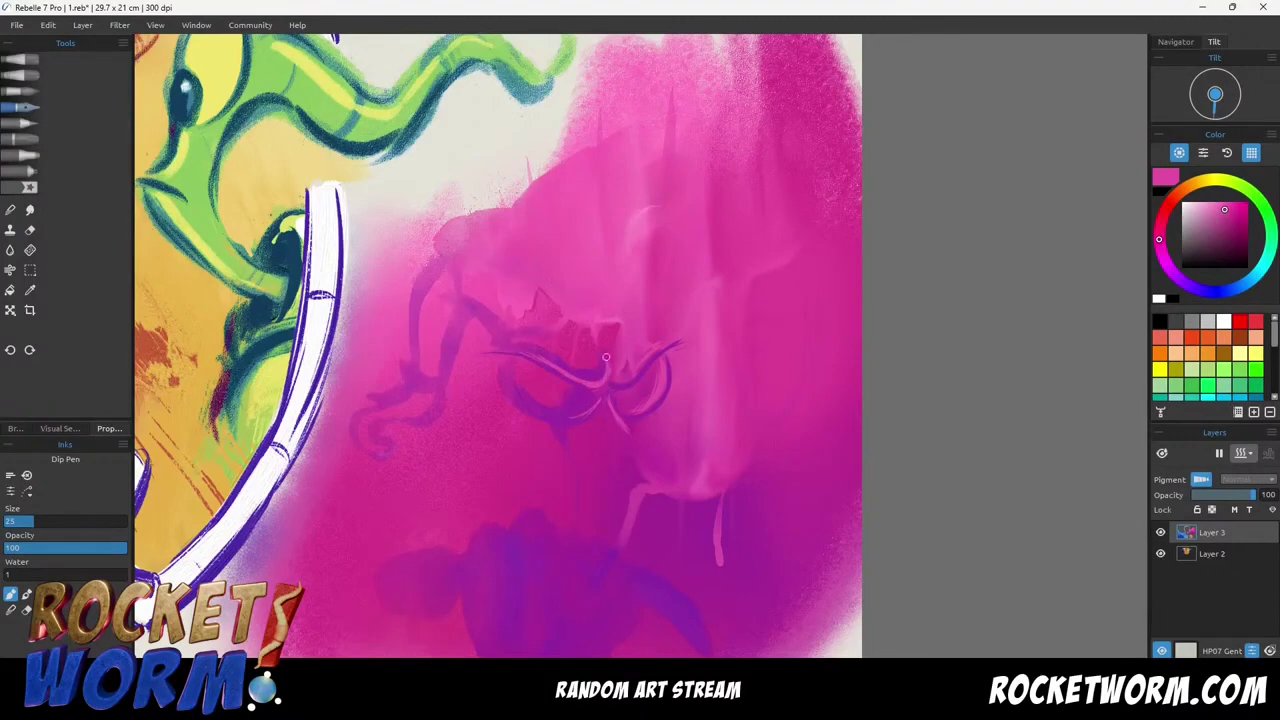
left_click(583, 394, "alt")
scroll(548, 449, "up", 2)
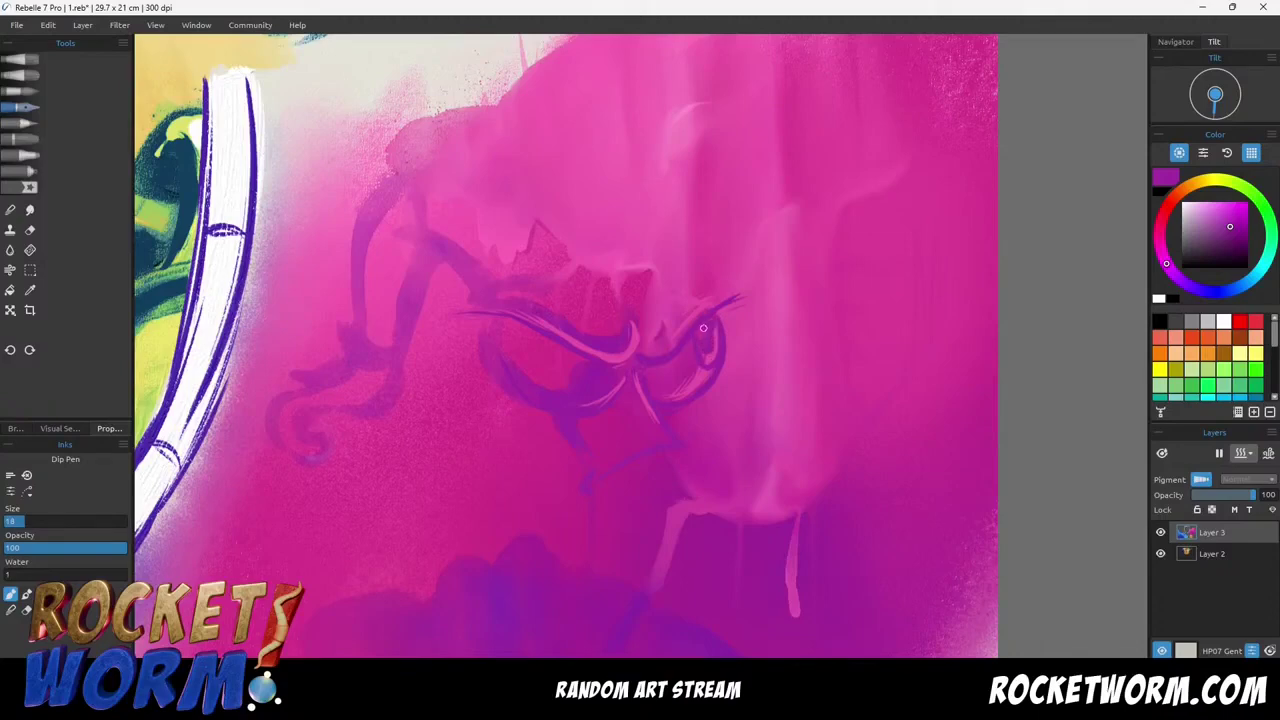
Fill the inside of the worm's larger eye with sampled magenta using a slightly enlarged Dip Pen.
left_click(528, 299, "alt")
key("bracketright")
left_click_drag(502, 346, 559, 382)
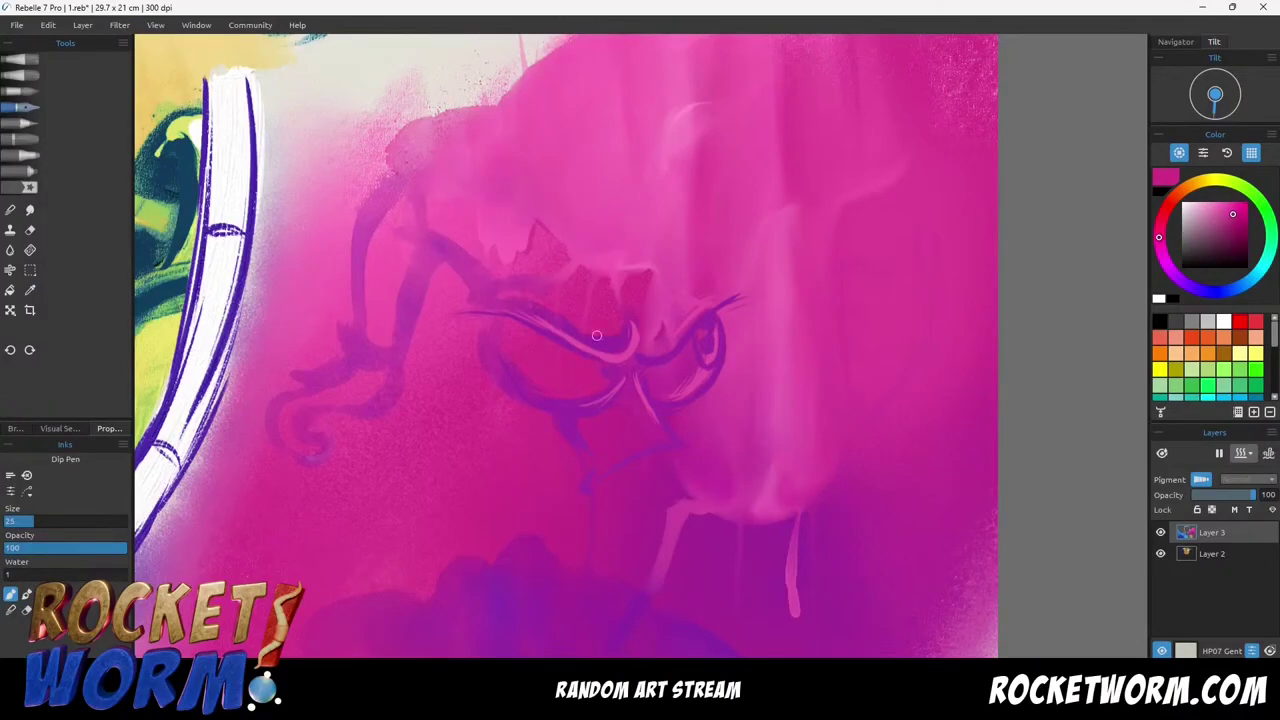
Ink the far eye's upper lid and lash tip in sampled violet with the Dip Pen, and save the painting.
left_click(601, 370, "alt")
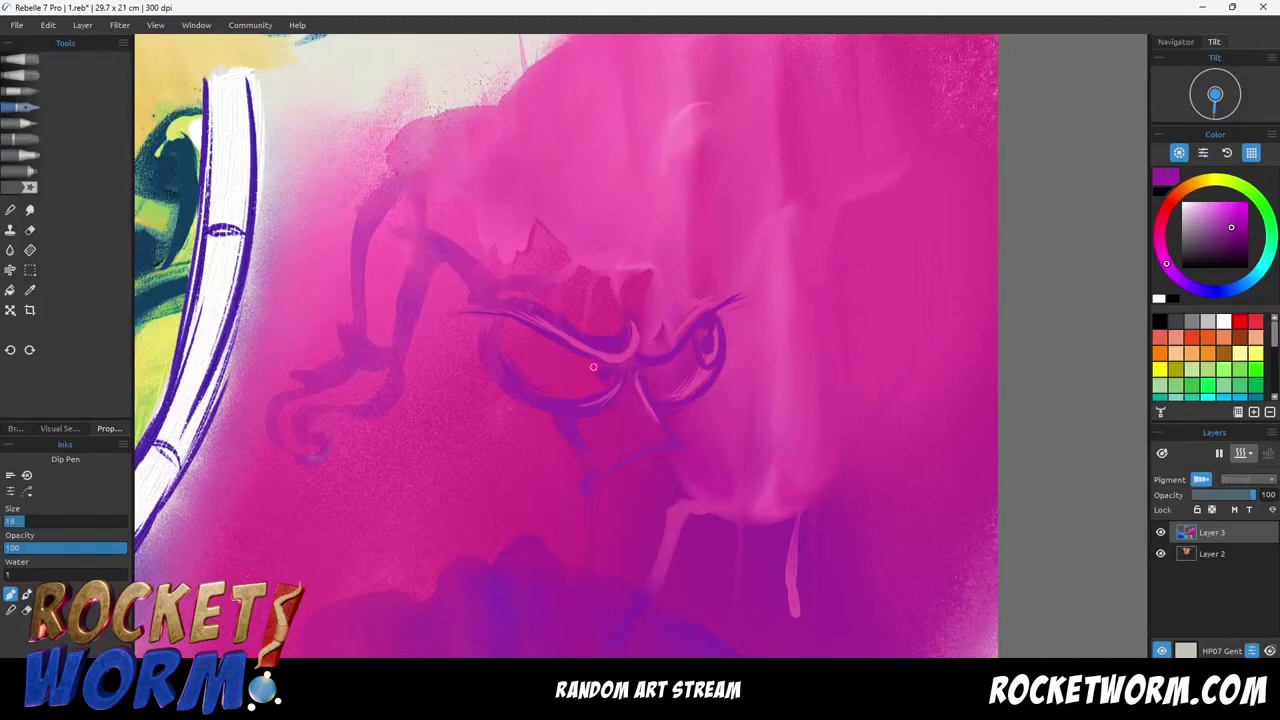
key("bracketright")
key("bracketright")
key("ctrl+s")
left_click_drag(707, 305, 747, 291)
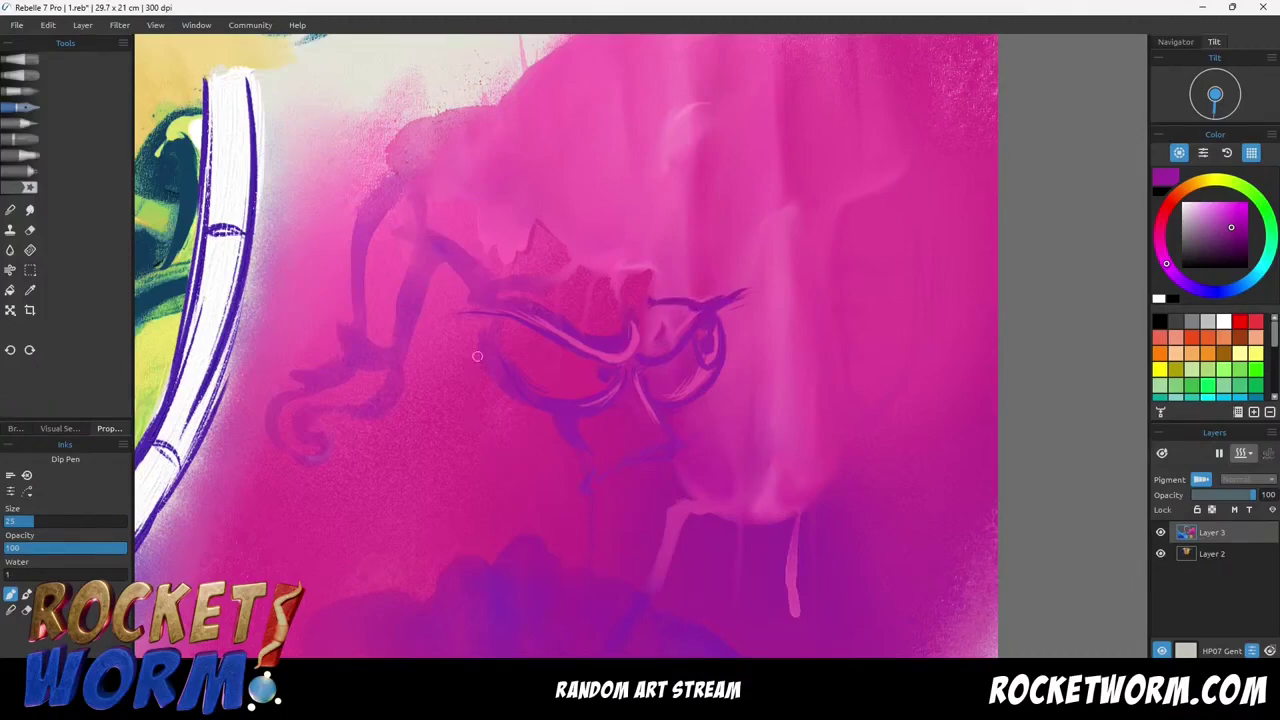
Shade sampled violet-magenta over the area below the worm's mouth with an enlarged 4B Color pencil.
left_click_drag(644, 432, 594, 362)
left_click(611, 397, "alt")
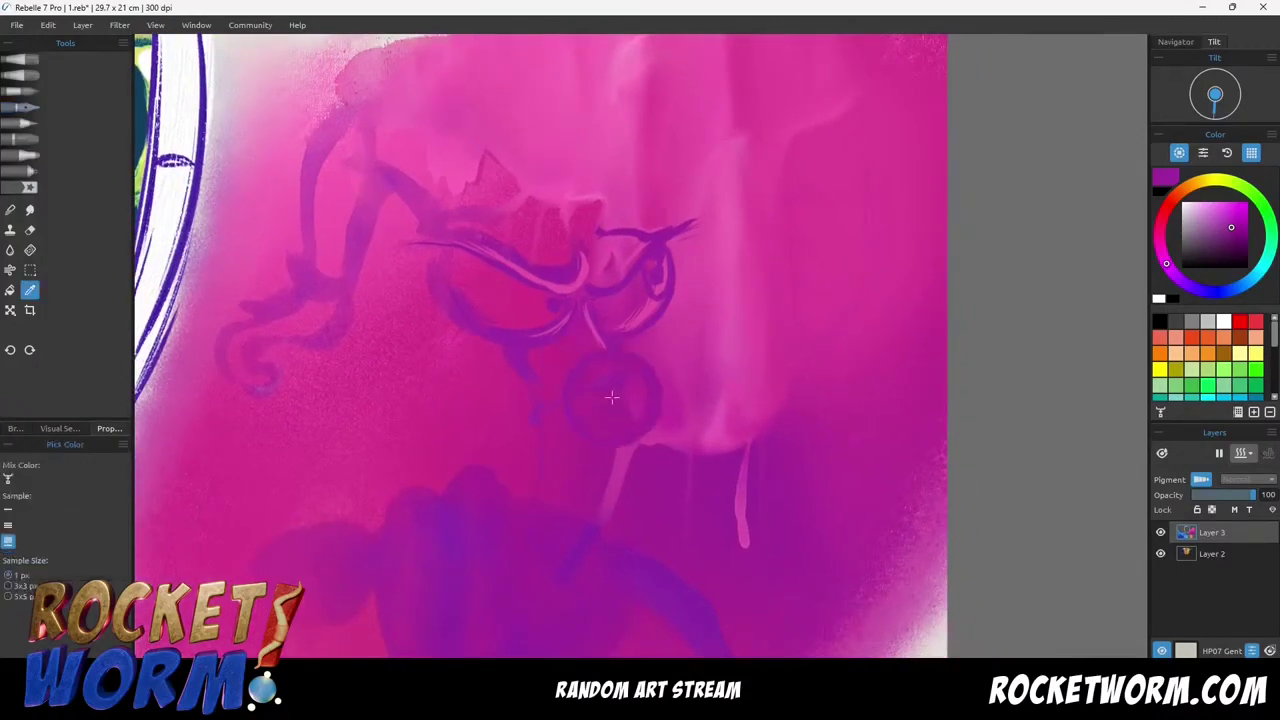
key("p")
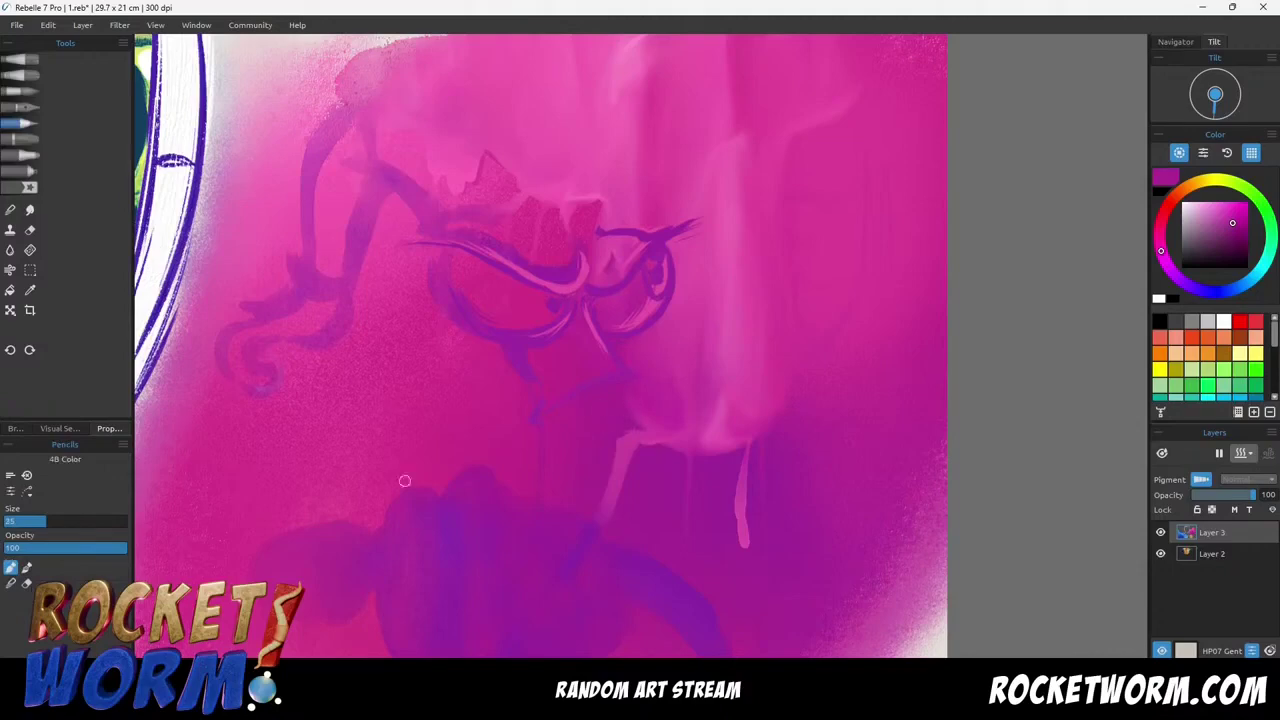
key("]")
key("]")
key("]")
key("]")
key("]")
mouse_move(616, 484)
left_mouse_down()
mouse_move(623, 406)
mouse_move(605, 493)
left_mouse_up()
Shade the larger eye's upper lid in sampled magenta with a reduced 4B Color pencil.
left_click(549, 234, "alt")
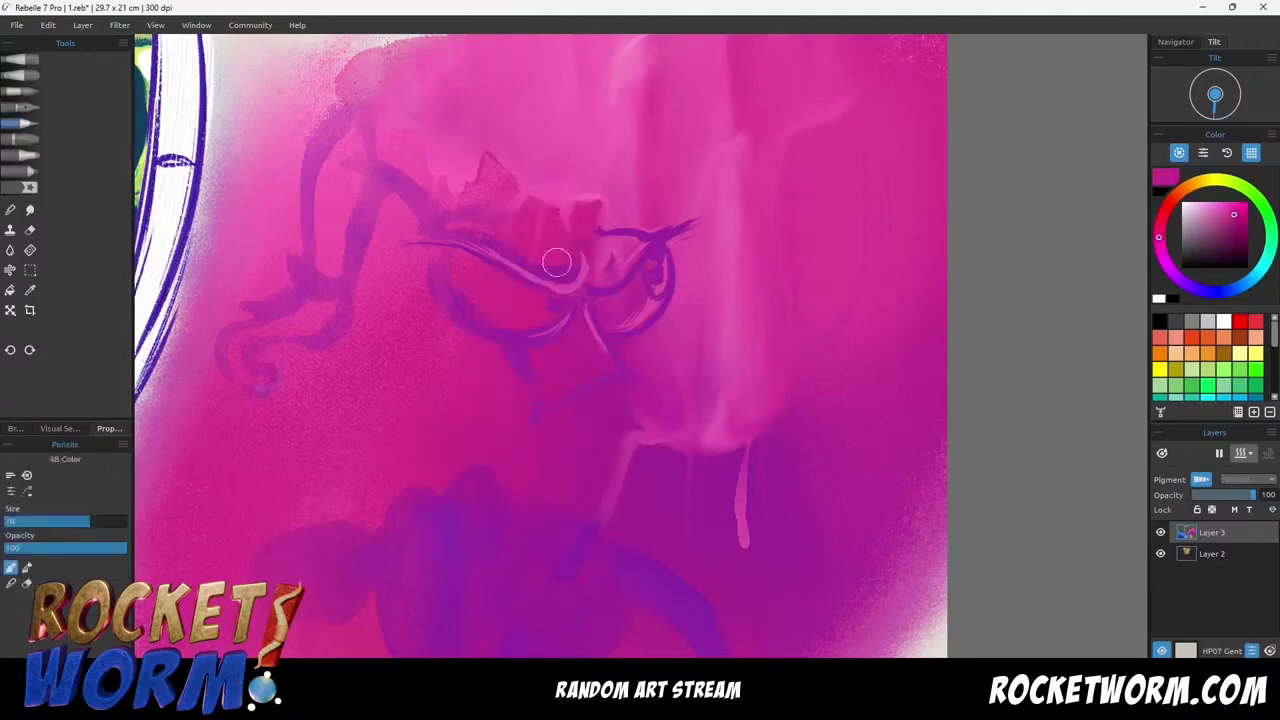
key("bracketleft")
key("bracketleft")
key("bracketleft")
Outline the worm's chin and both sides of its neck in sampled violet with the ink Dip Pen.
left_click(614, 606, "alt")
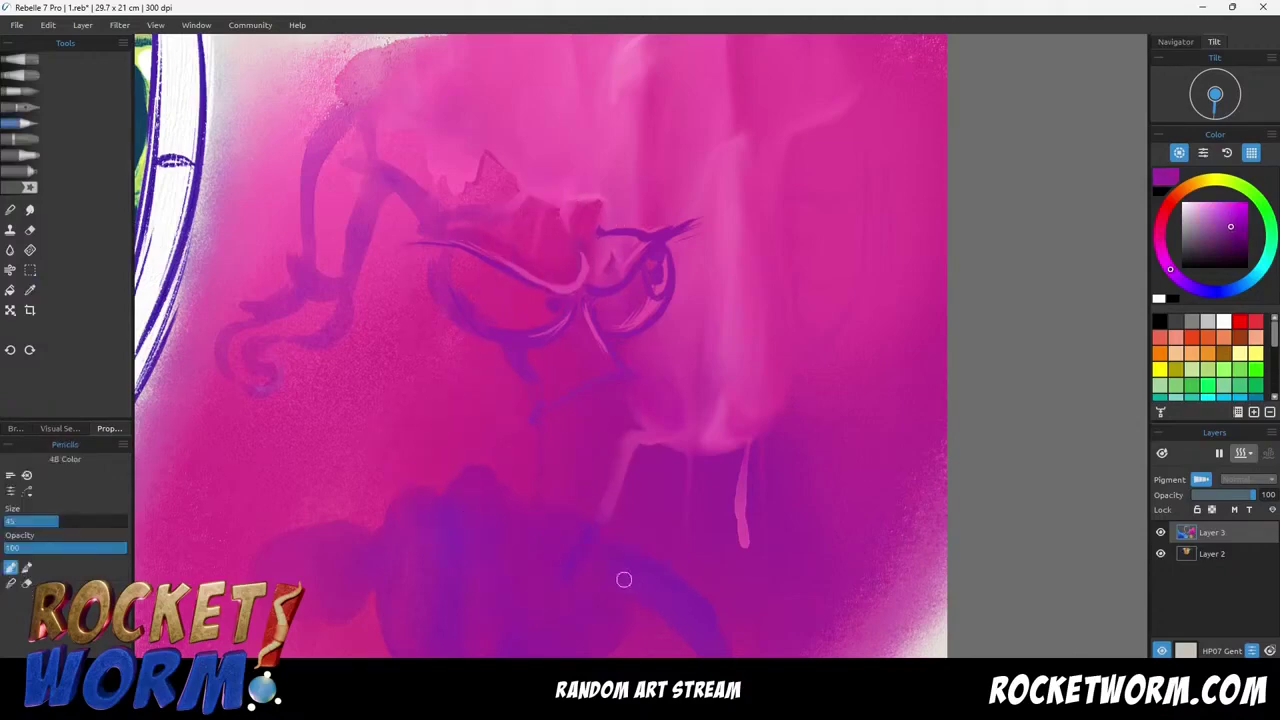
key("i")
left_click(15, 428)
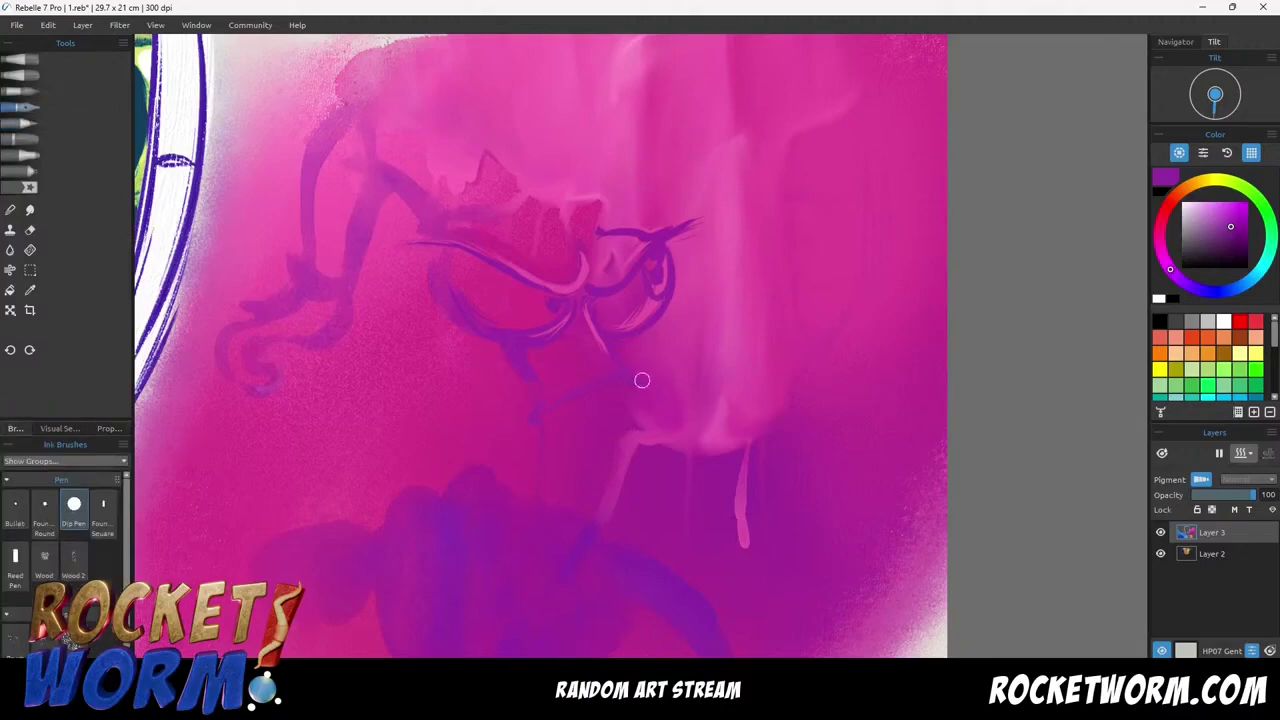
left_click_drag(645, 405, 618, 490)
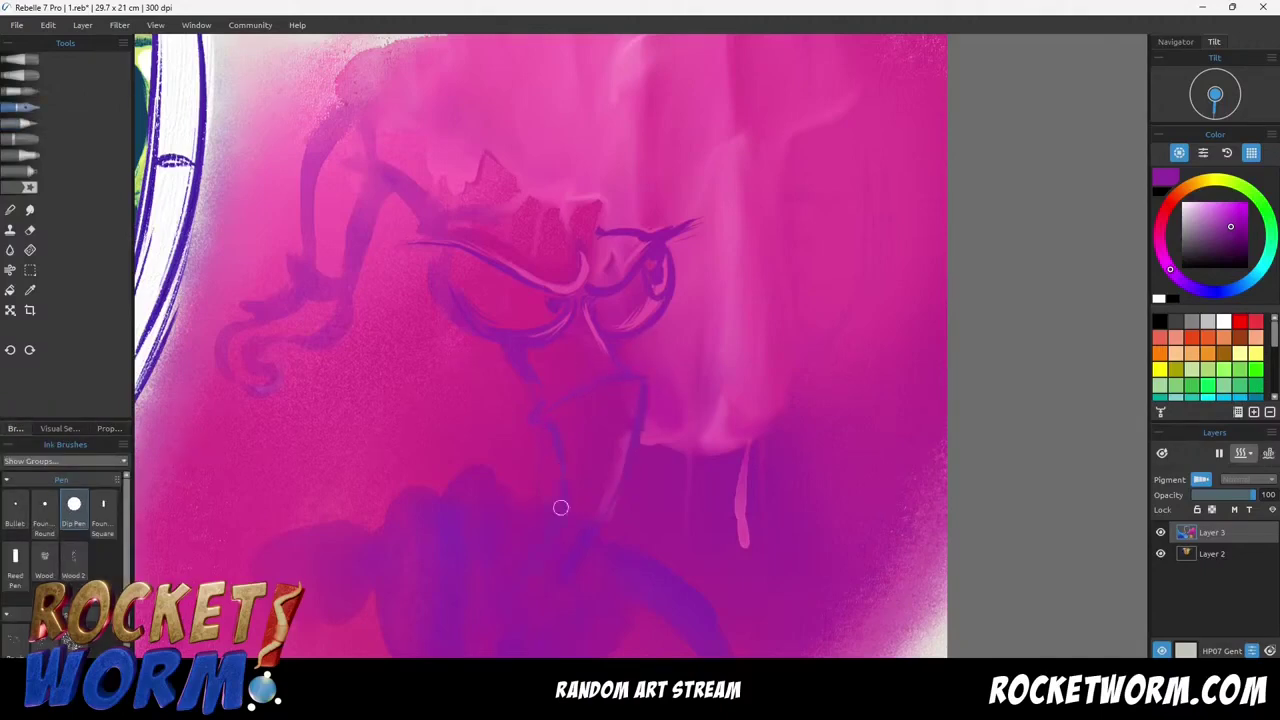
Extend the lashes of both eyes outward and ink the larger eye's lid lines in violet.
left_click_drag(484, 250, 370, 264)
left_click_drag(655, 240, 728, 222)
left_click_drag(586, 266, 569, 284)
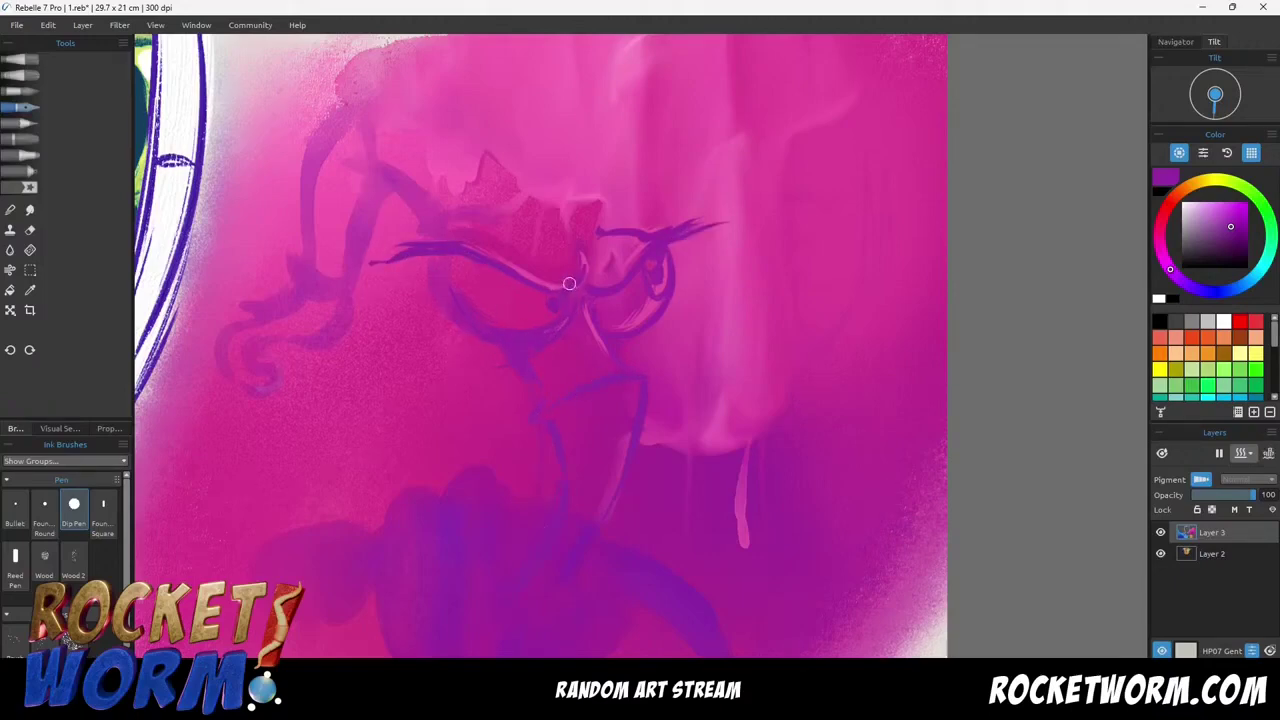
left_click_drag(426, 245, 494, 216)
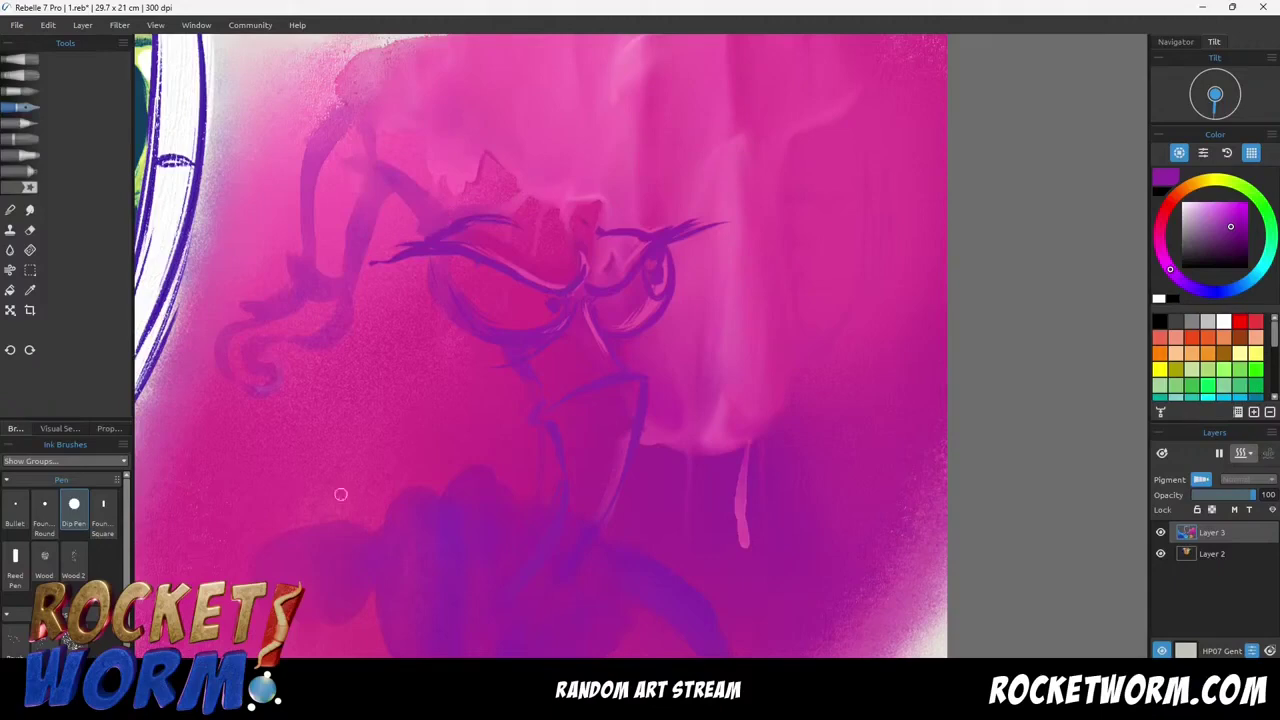
Cover the violet drooping head tip with sampled pink using the Spray 5 airbrush and the pastel Oval brush.
left_click(281, 213, "alt")
left_click(15, 171)
mouse_move(318, 268)
left_mouse_down()
mouse_move(329, 123)
mouse_move(262, 324)
left_mouse_up()
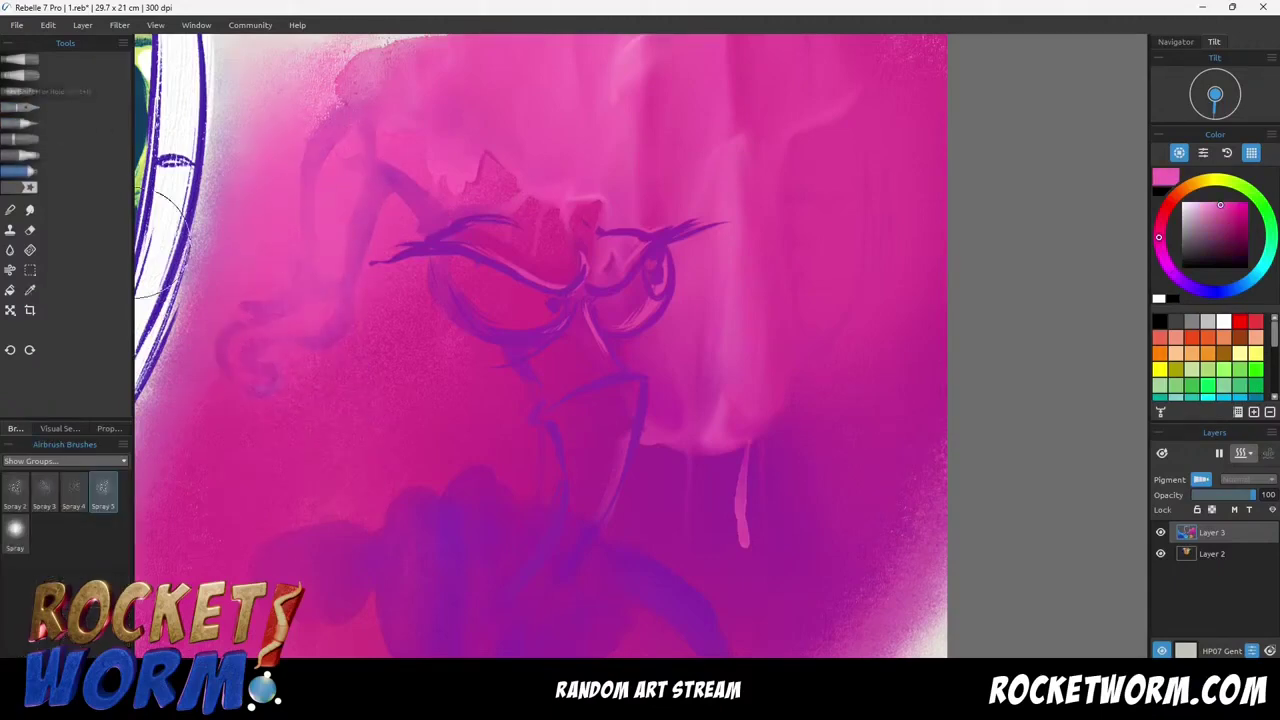
left_click(16, 123)
left_click(16, 139)
mouse_move(340, 235)
left_mouse_down()
mouse_move(325, 285)
mouse_move(428, 91)
mouse_move(290, 135)
left_mouse_up()
Repaint the drooping head tip as a solid magenta shape with the pastel Oval brush, refining its edge with sampled pink.
left_click(313, 404, "alt")
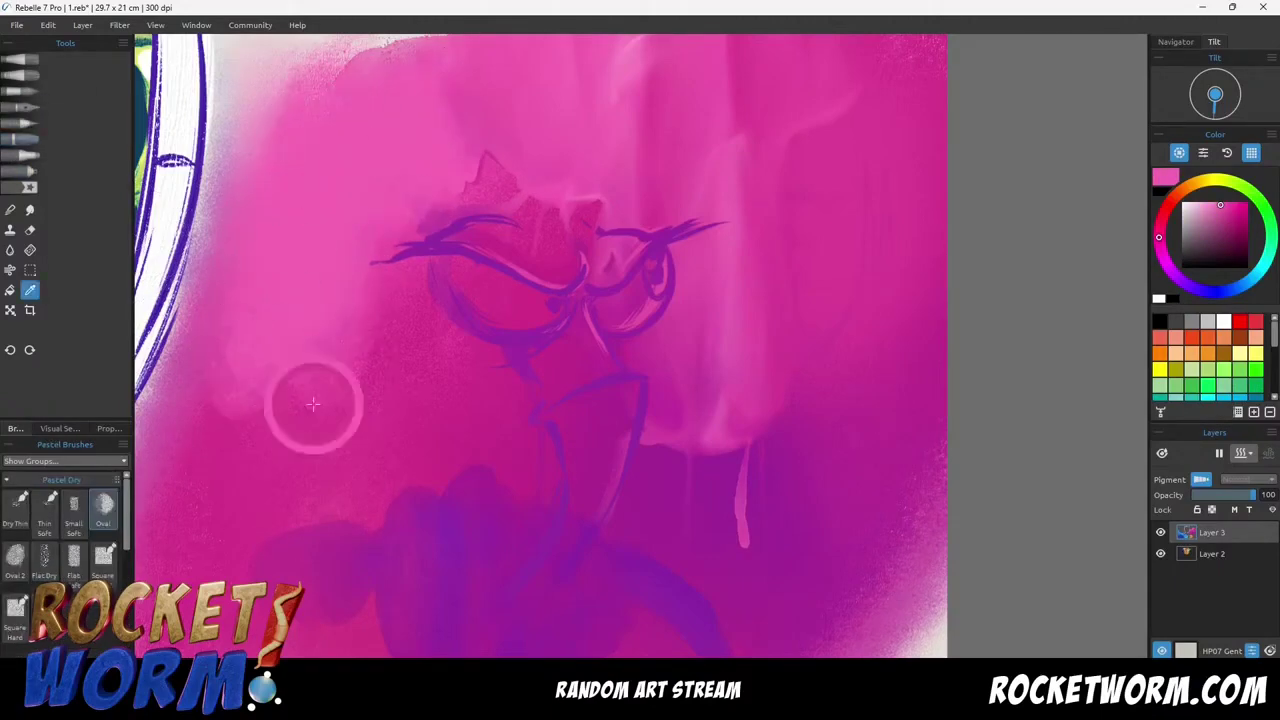
left_click(521, 449)
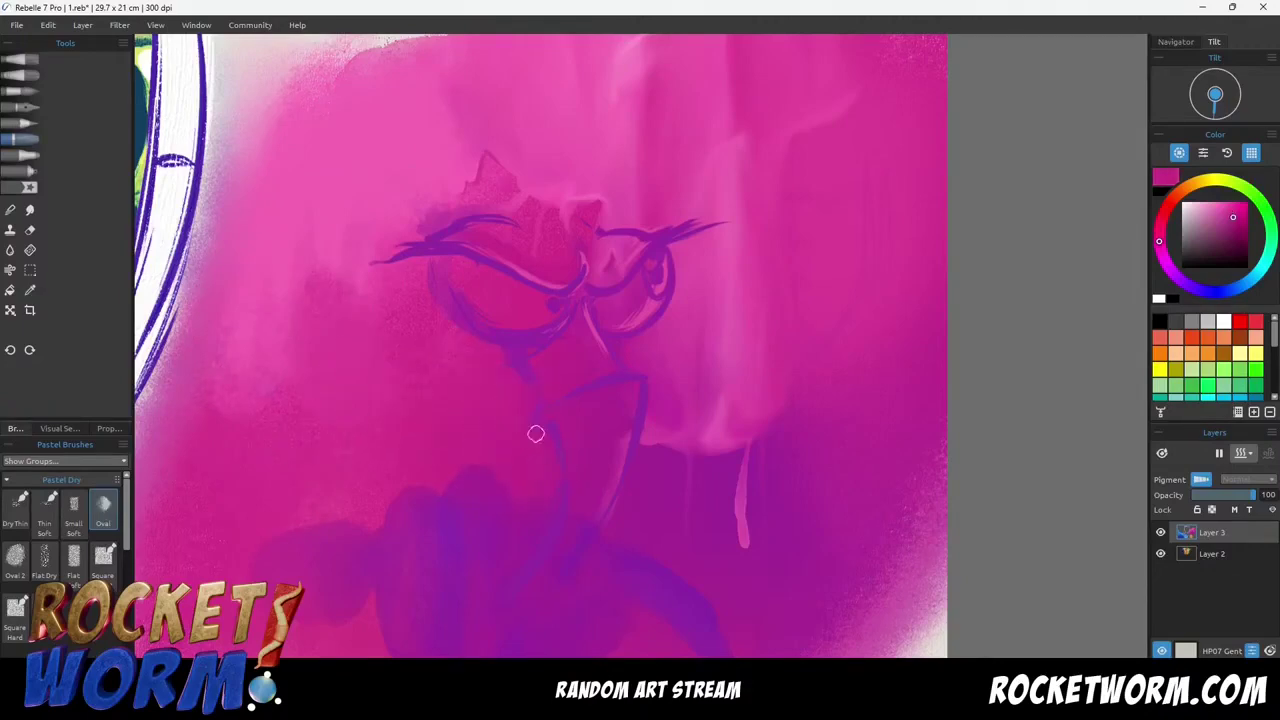
left_click(486, 171, "alt")
left_click_drag(658, 253, 773, 406)
mouse_move(566, 330)
left_mouse_down()
mouse_move(540, 366)
mouse_move(510, 355)
mouse_move(443, 400)
mouse_move(531, 423)
mouse_move(471, 389)
mouse_move(450, 545)
mouse_move(502, 553)
left_mouse_up()
left_click_drag(426, 456, 426, 421)
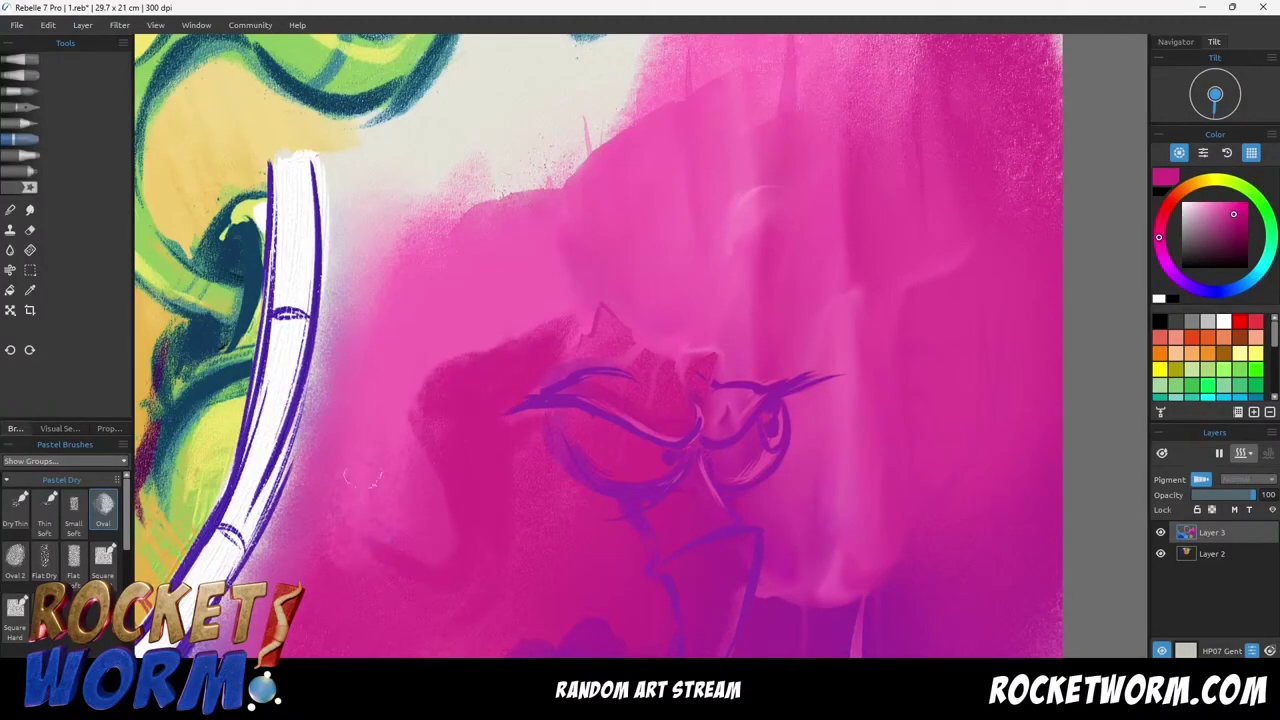
left_click(410, 410, "alt")
Outline the drooping head tip and its curled end in sampled violet with an oil brush.
left_click(511, 544, "alt")
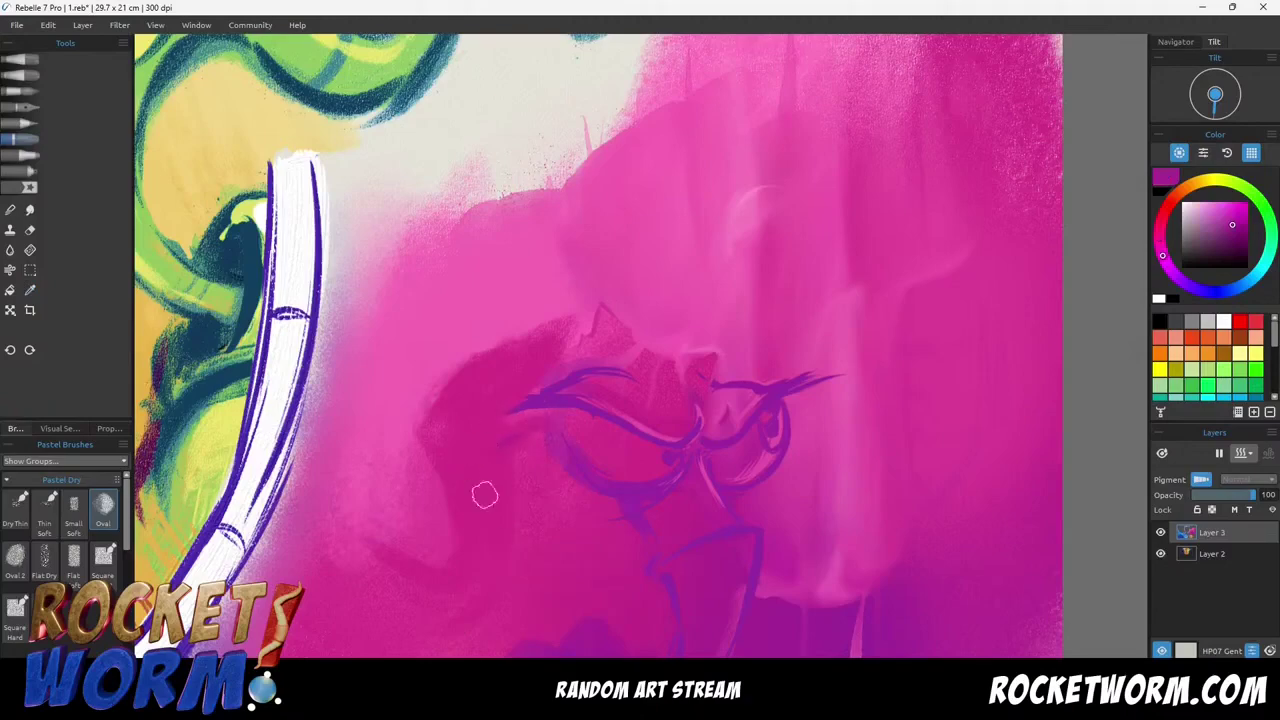
left_click(20, 60)
mouse_move(506, 450)
left_mouse_down()
mouse_move(491, 549)
mouse_move(483, 532)
mouse_move(457, 594)
left_mouse_up()
left_click_drag(447, 485, 436, 432)
left_click_drag(437, 415, 560, 336)
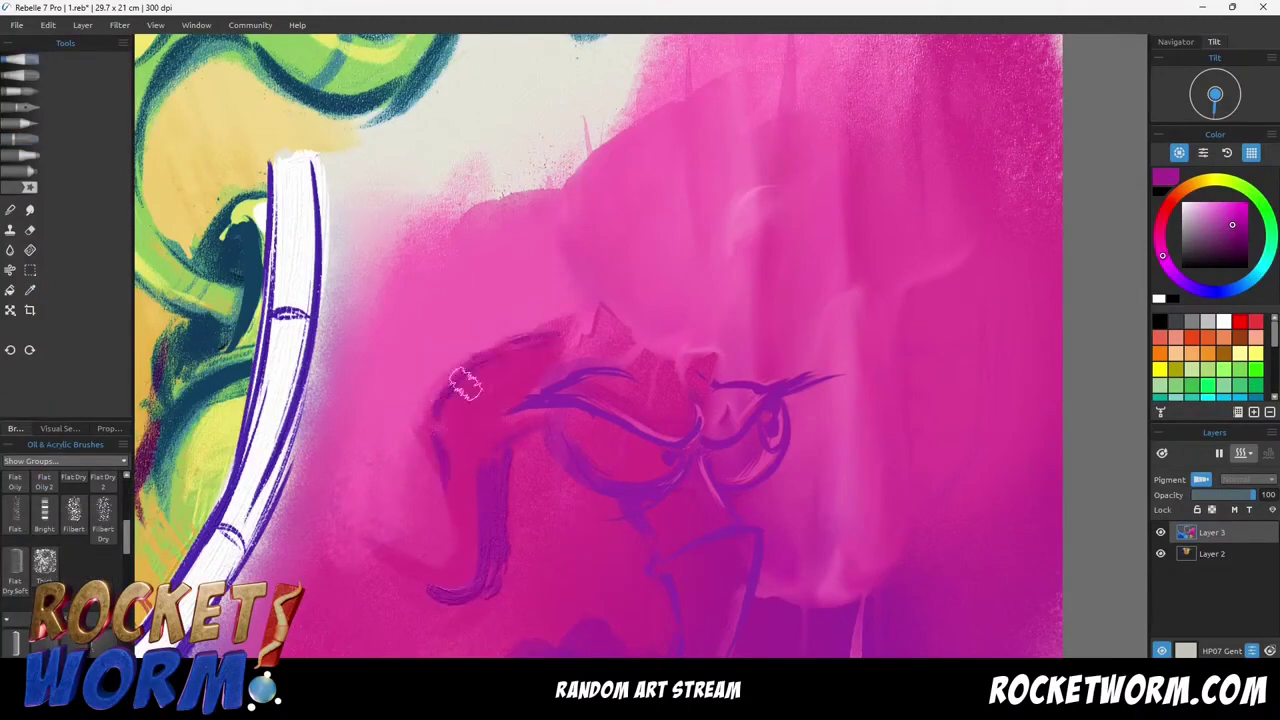
mouse_move(430, 587)
left_mouse_down()
mouse_move(414, 570)
mouse_move(361, 574)
left_mouse_up()
Hatch the worm's chest and neck and strengthen the underside of the head tip in a deeper sampled violet.
left_click_drag(811, 271, 771, 141)
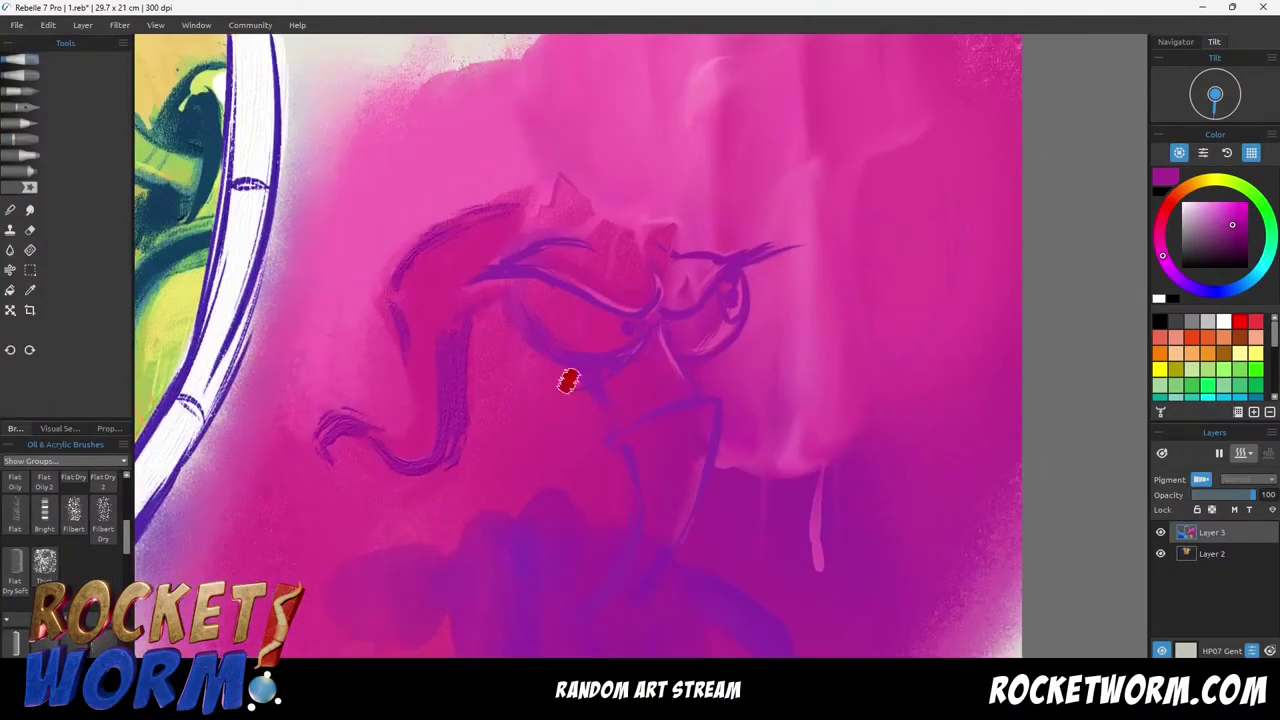
left_click(531, 571, "alt")
mouse_move(576, 558)
left_mouse_down()
mouse_move(563, 615)
mouse_move(594, 618)
left_mouse_up()
left_click_drag(490, 299, 441, 350)
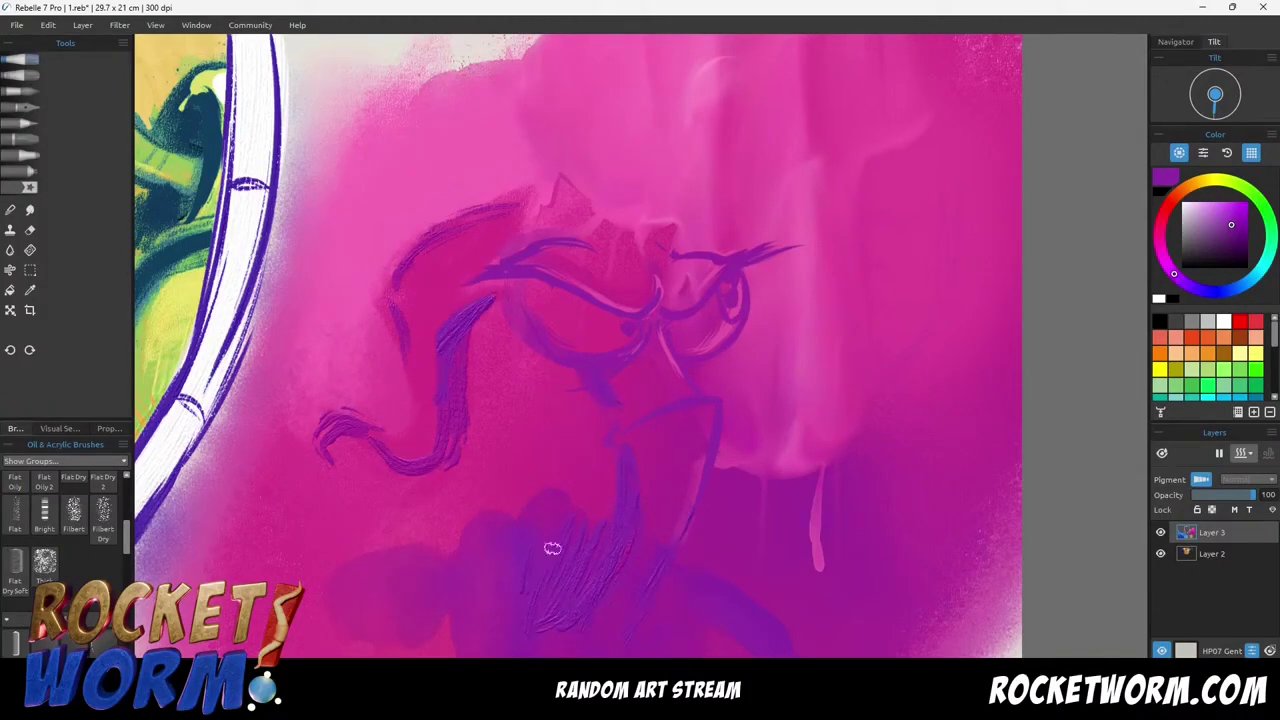
Strengthen the outlines of the forehead, drooping tip, eyes and nose with violet oil strokes.
mouse_move(619, 233)
left_mouse_down()
mouse_move(410, 220)
mouse_move(405, 420)
left_mouse_up()
left_click_drag(505, 295, 450, 332)
left_click_drag(410, 428, 322, 406)
left_click_drag(692, 353, 729, 325)
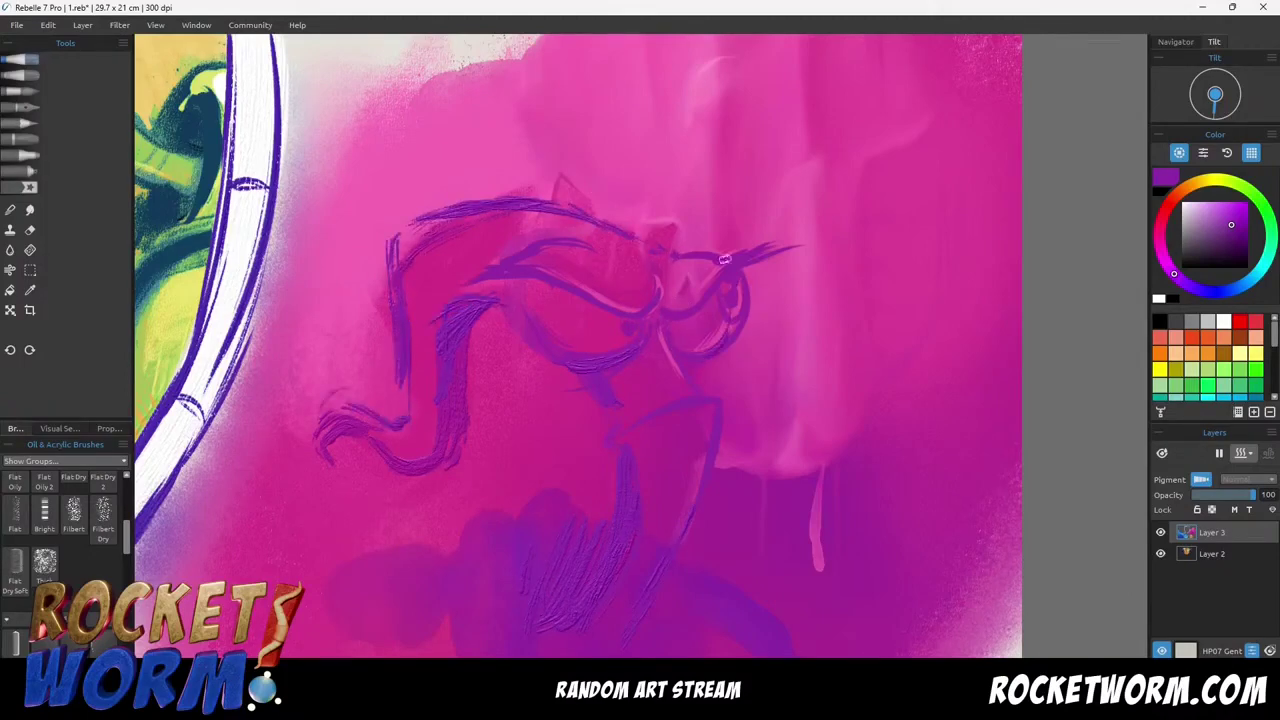
left_click_drag(768, 243, 670, 260)
left_click_drag(662, 328, 686, 380)
Choose a dark navy blue and paint the larger eye's upper lid line and both pupils.
left_click(1234, 243)
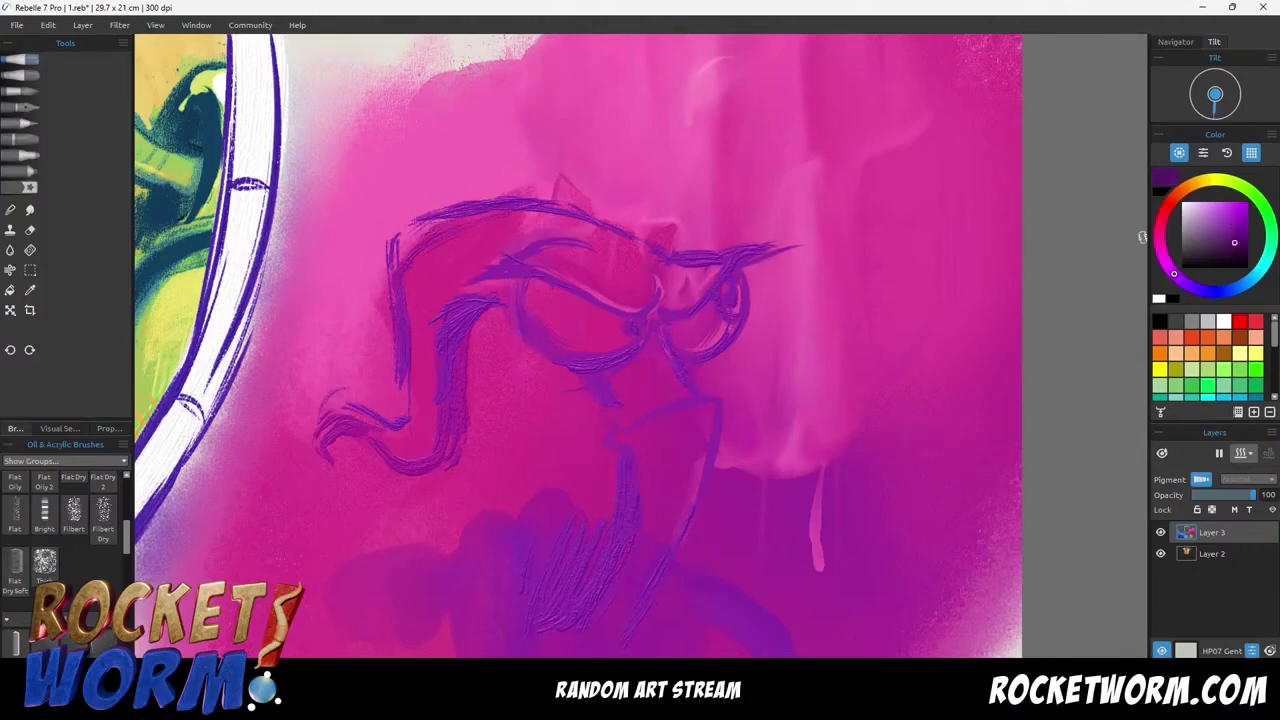
left_click(1218, 292)
left_click_drag(638, 314, 481, 285)
left_click_drag(484, 283, 568, 282)
left_click_drag(625, 326, 631, 340)
left_click_drag(715, 295, 725, 327)
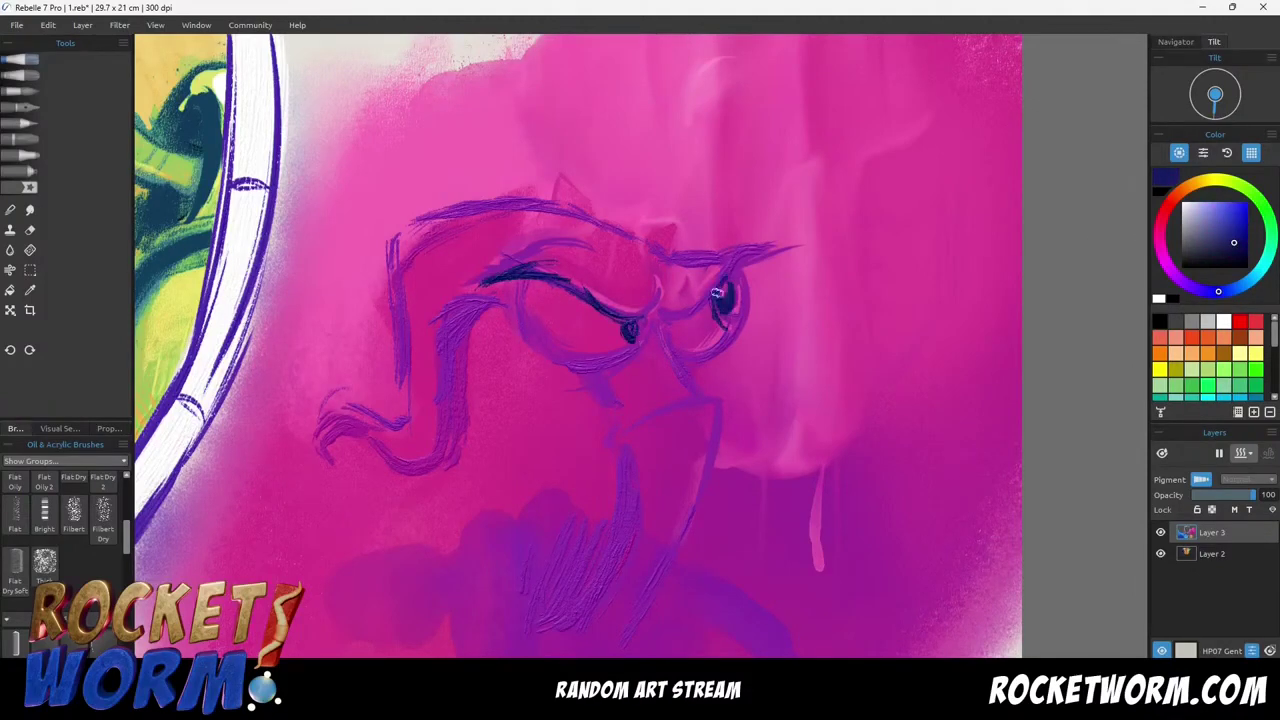
Outline the smaller eye, nose, upper lip and both sides of the neck in navy, and extend the brow line.
mouse_move(720, 282)
left_mouse_down()
mouse_move(777, 245)
mouse_move(653, 319)
mouse_move(694, 394)
mouse_move(606, 448)
mouse_move(594, 373)
left_mouse_up()
left_click_drag(728, 410, 643, 598)
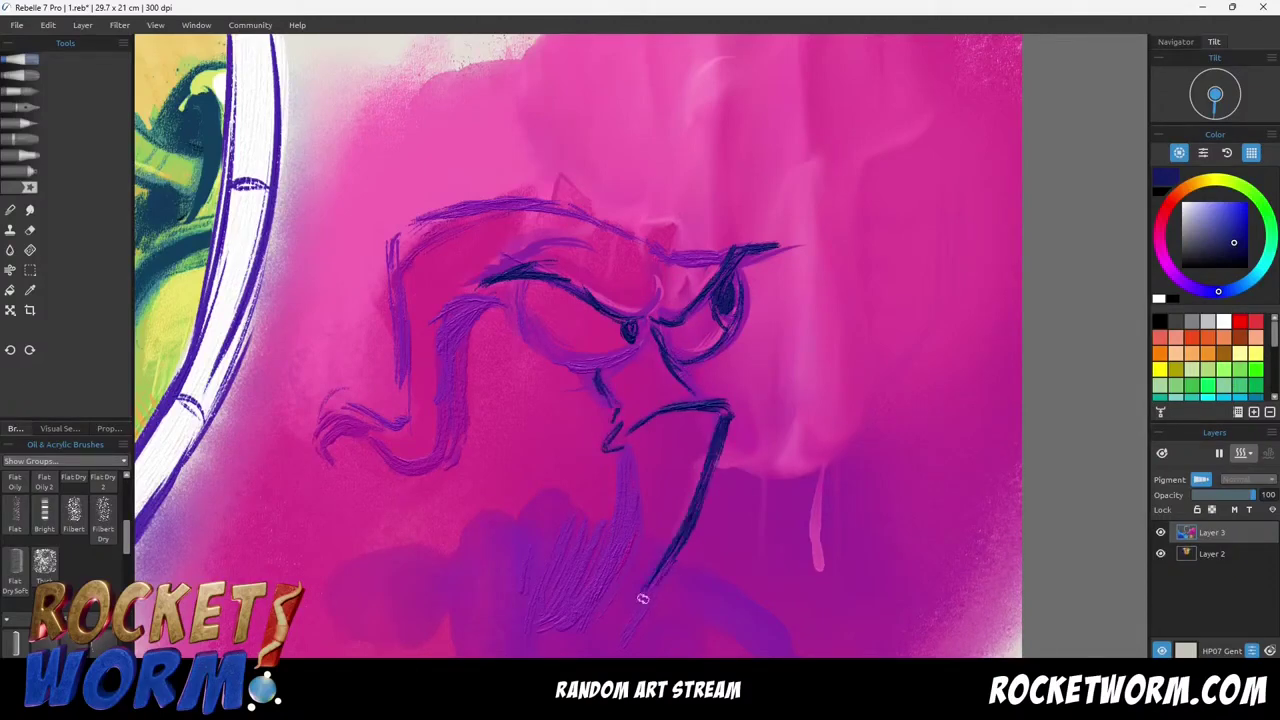
mouse_move(640, 470)
left_mouse_down()
mouse_move(560, 625)
mouse_move(596, 600)
left_mouse_up()
left_click_drag(726, 248, 645, 262)
Outline the forehead and the upper part of the drooping head tip in navy, and strengthen the larger eye's lid.
mouse_move(505, 185)
left_mouse_down()
mouse_move(655, 255)
mouse_move(455, 165)
left_mouse_up()
left_click_drag(514, 257, 595, 249)
left_click_drag(450, 243, 488, 262)
left_click_drag(411, 184, 395, 335)
left_click_drag(476, 155, 417, 190)
left_click_drag(438, 178, 434, 374)
left_click_drag(447, 290, 457, 397)
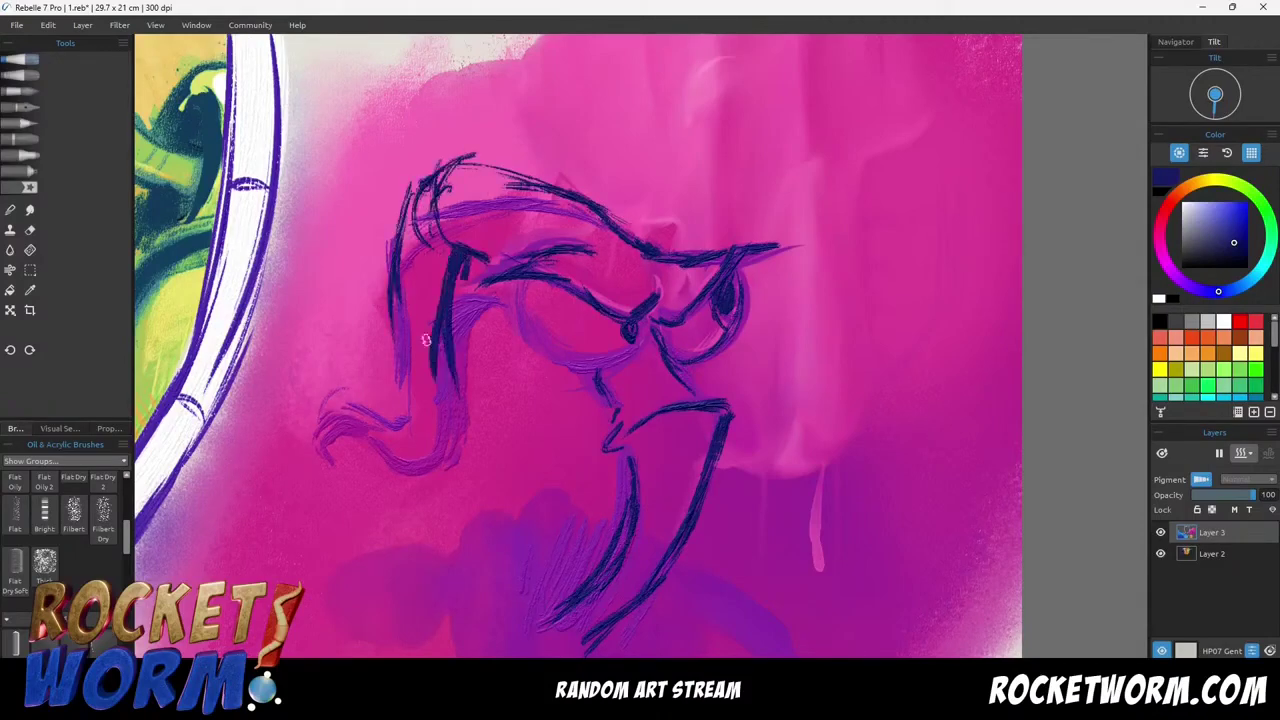
Draw navy wrinkle rings across the drooping head tip and outline its curled end.
left_click_drag(400, 305, 434, 338)
left_click_drag(393, 345, 440, 346)
mouse_move(440, 372)
left_mouse_down()
mouse_move(396, 388)
mouse_move(328, 375)
left_mouse_up()
left_click_drag(334, 380, 335, 460)
left_click_drag(348, 405, 440, 392)
Outline the larger eye's back edge in navy, add a crease below it and thicken the forehead contour.
left_click_drag(520, 280, 540, 346)
left_click_drag(643, 340, 524, 383)
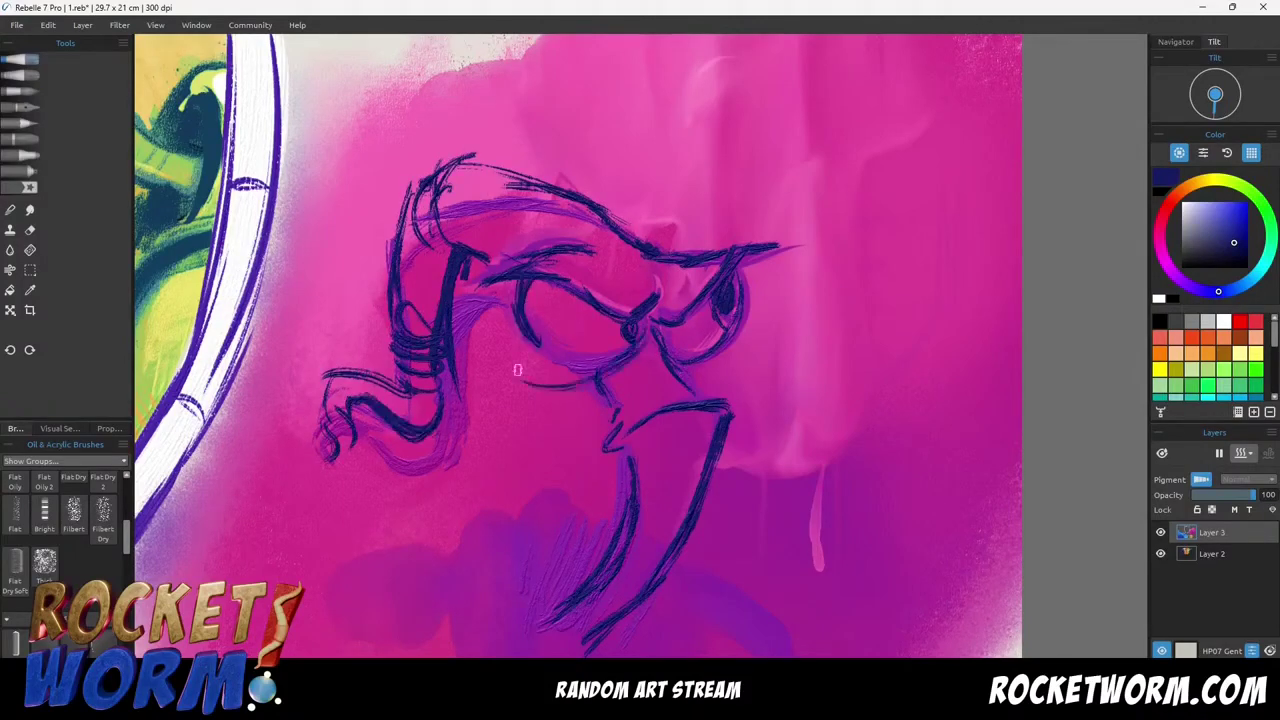
left_click_drag(462, 160, 636, 242)
Sample the magenta skin colour and paint over the stray violet strokes beneath the drooping head tip.
left_click(497, 428, "alt")
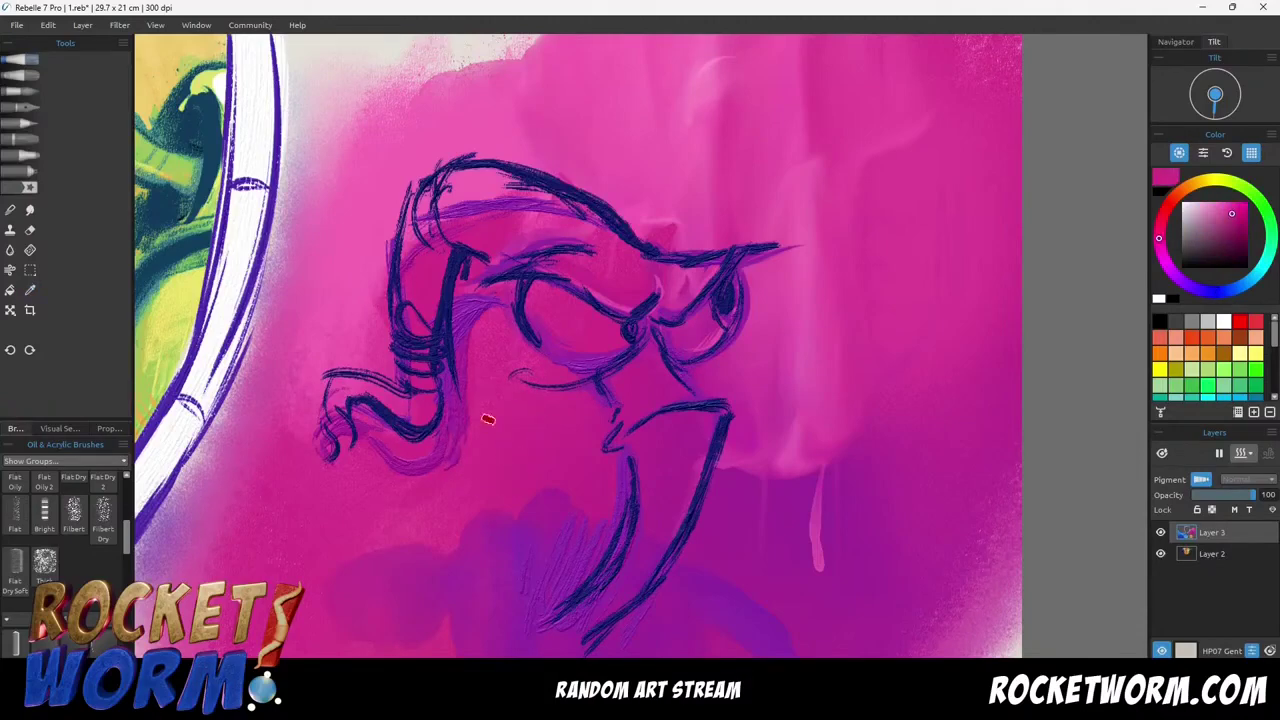
left_click_drag(482, 375, 385, 515)
left_click_drag(484, 312, 436, 440)
Smooth the violet strokes into soft shading across the forehead, head tip and cheek with the Soft Noisy 2 blend brush.
key("b")
mouse_move(459, 349)
left_mouse_down()
mouse_move(460, 331)
mouse_move(449, 412)
mouse_move(500, 294)
mouse_move(457, 277)
left_mouse_up()
left_click_drag(405, 505, 355, 447)
mouse_move(510, 188)
left_mouse_down()
mouse_move(457, 214)
mouse_move(418, 322)
left_mouse_up()
mouse_move(550, 190)
left_mouse_down()
mouse_move(520, 200)
mouse_move(615, 240)
left_mouse_up()
left_click_drag(530, 245, 503, 220)
left_click_drag(560, 190, 602, 212)
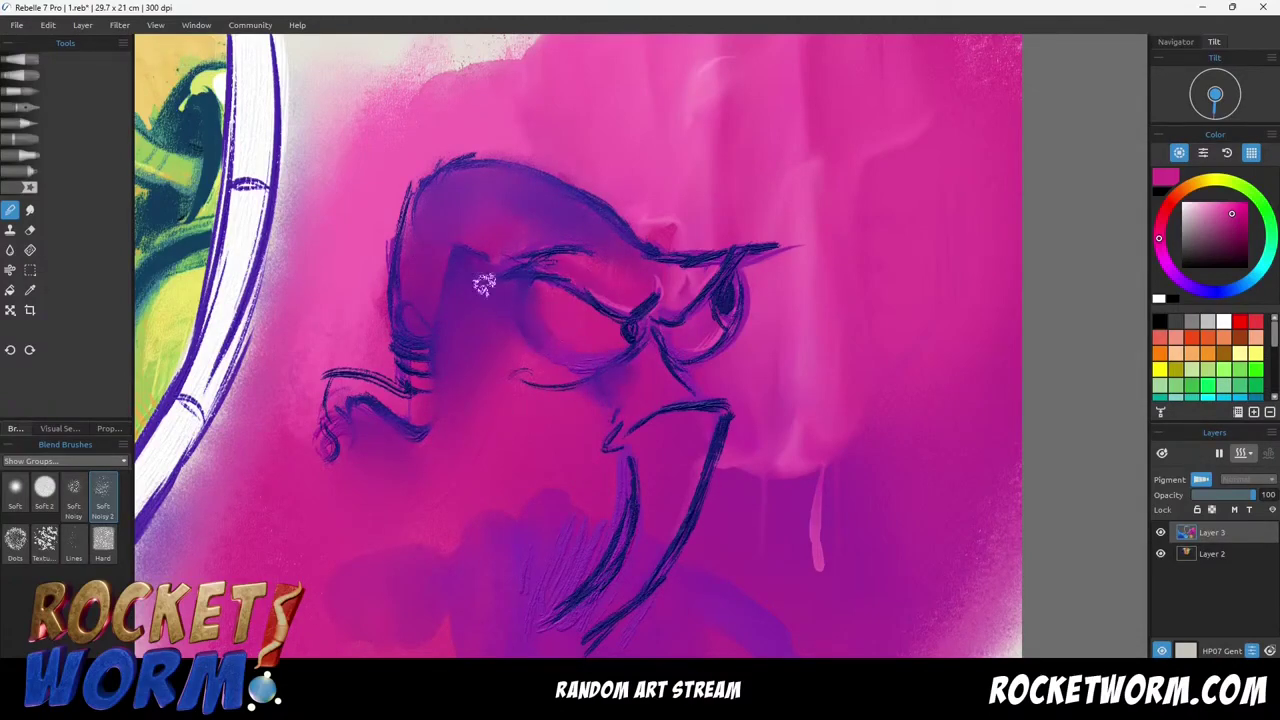
Blend the neck outlines into the chest, and sample the neck's purple for the Oval pastel brush.
left_click_drag(614, 468, 555, 642)
mouse_move(720, 452)
left_mouse_down()
mouse_move(686, 443)
mouse_move(686, 609)
left_mouse_up()
left_click(20, 139)
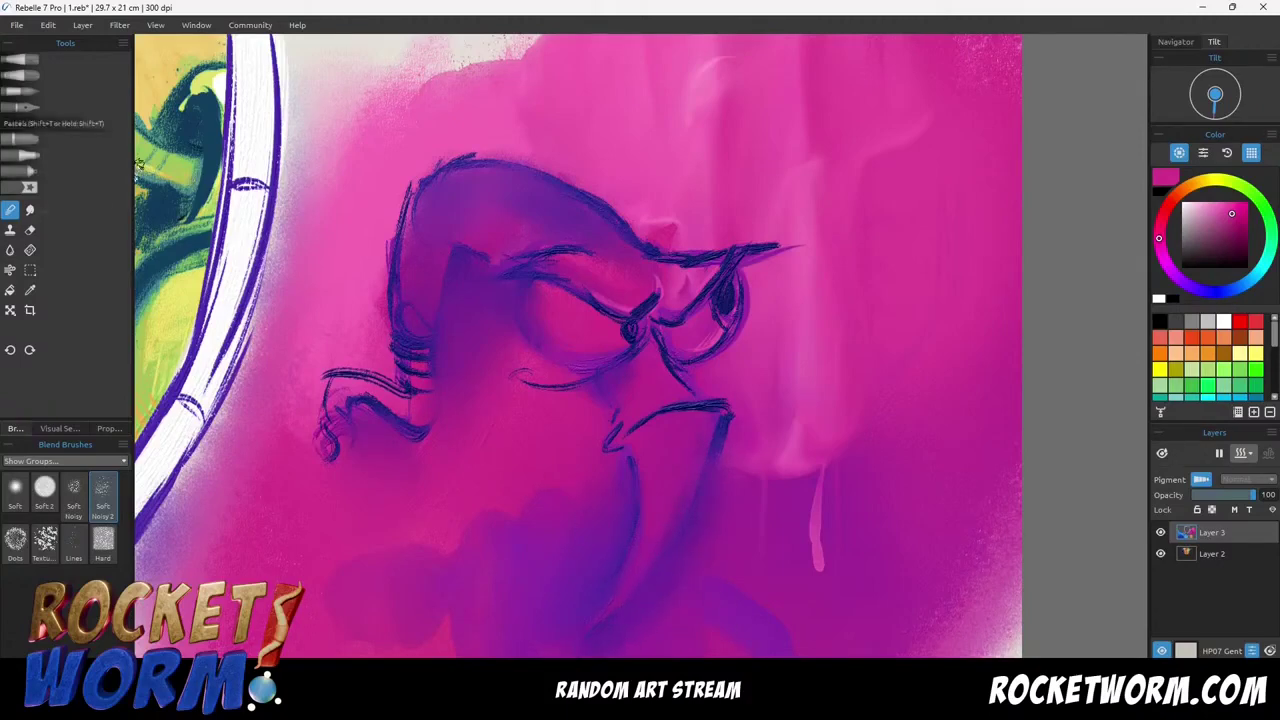
left_click(672, 468, "alt")
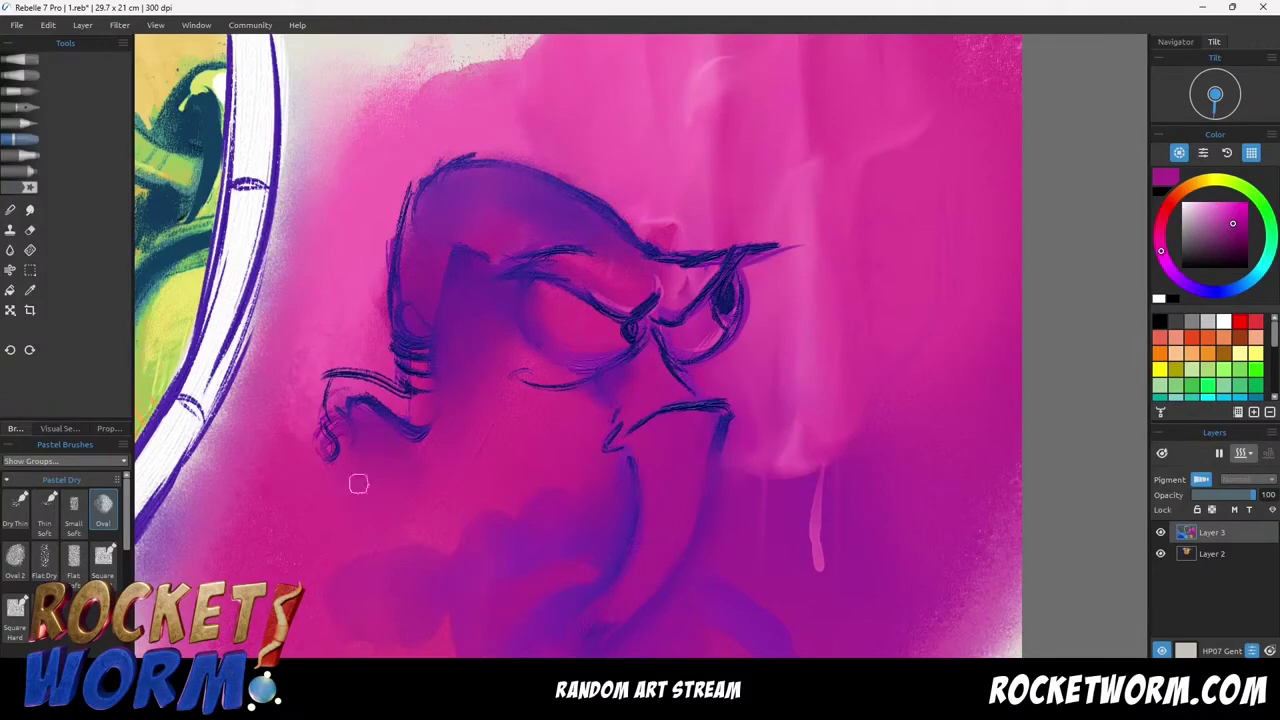
Fill both eyes with a pale pink using the Oval pastel brush.
left_click(614, 129, "alt")
left_click(1201, 203)
mouse_move(541, 312)
left_mouse_down()
mouse_move(589, 347)
mouse_move(578, 346)
mouse_move(605, 320)
mouse_move(610, 345)
mouse_move(592, 357)
left_mouse_up()
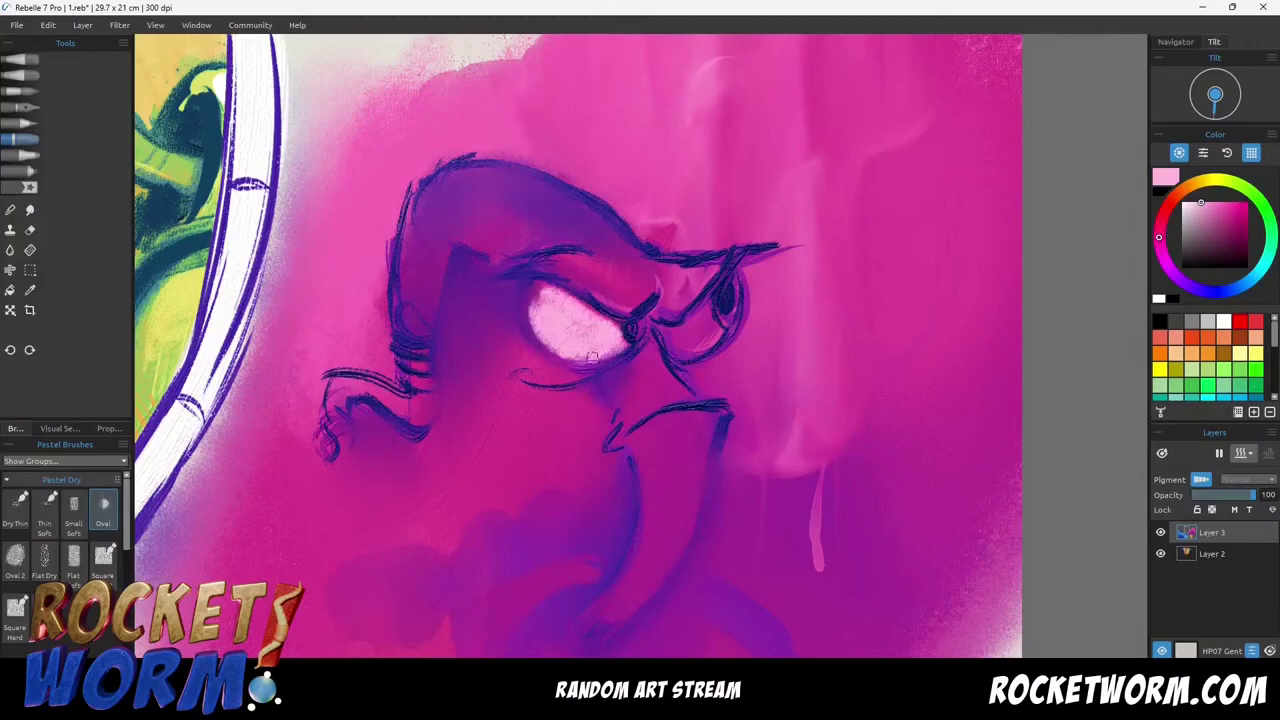
mouse_move(687, 348)
left_mouse_down()
mouse_move(710, 322)
mouse_move(682, 330)
mouse_move(712, 315)
left_mouse_up()
Trim the top of the forehead by painting sampled background pink over its outline with a larger pastel brush.
left_click(579, 175, "alt")
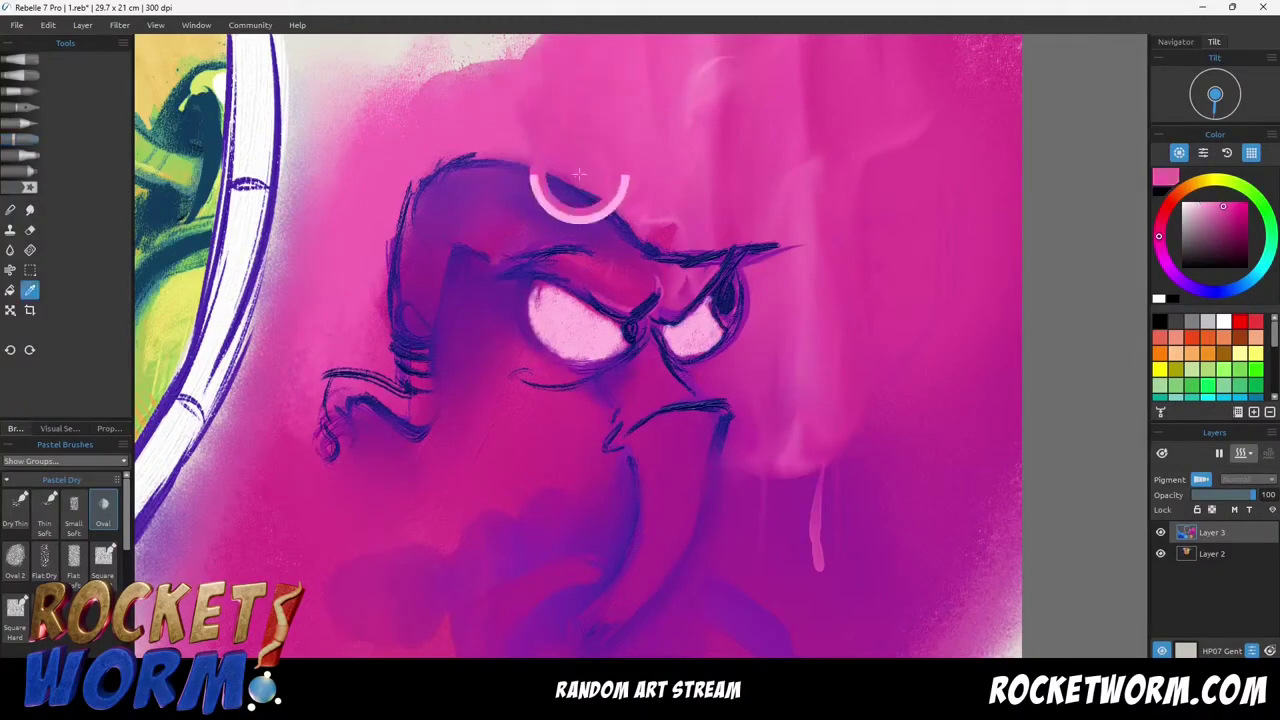
key("]")
mouse_move(474, 160)
left_mouse_down()
mouse_move(626, 209)
mouse_move(402, 215)
left_mouse_up()
Redraw the forehead contour, head tip fold and larger eye's outline in sampled navy with an oil brush.
left_click(700, 258, "alt")
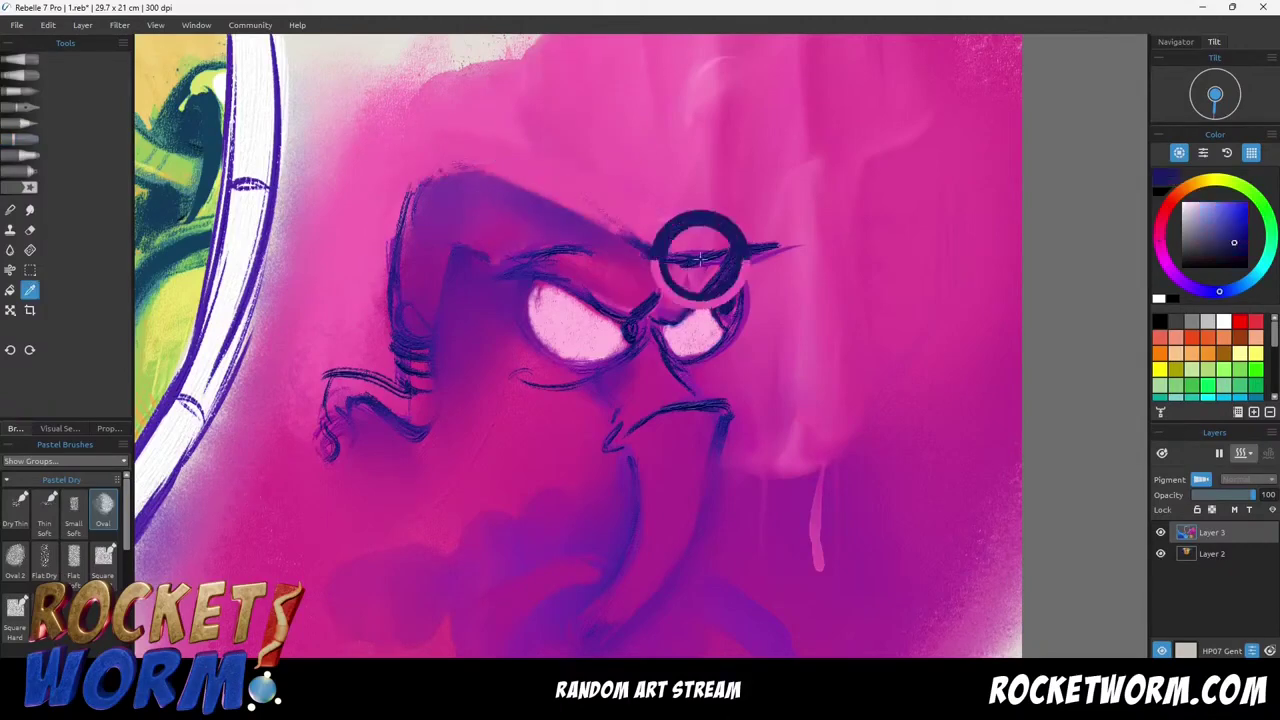
left_click(20, 59)
left_click_drag(638, 238, 431, 180)
left_click_drag(492, 250, 447, 262)
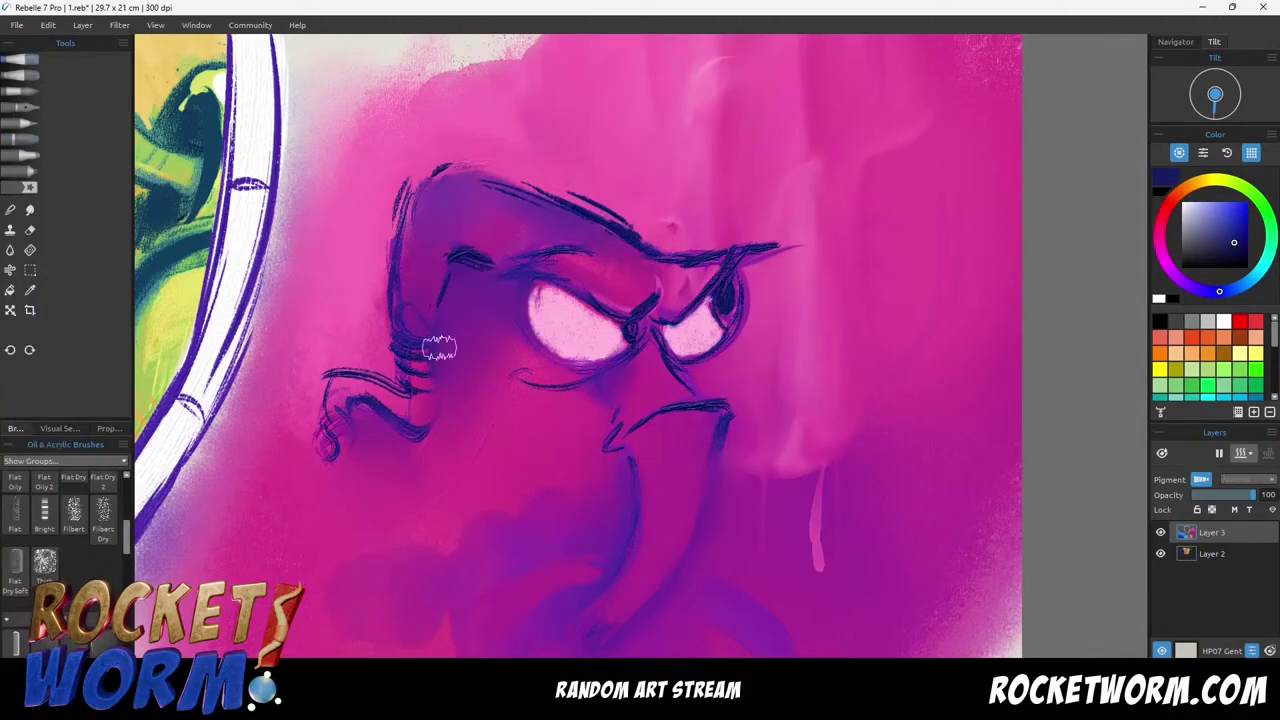
left_click_drag(530, 285, 522, 338)
mouse_move(598, 292)
left_mouse_down()
mouse_move(531, 280)
mouse_move(476, 300)
left_mouse_up()
left_click_drag(594, 370, 604, 390)
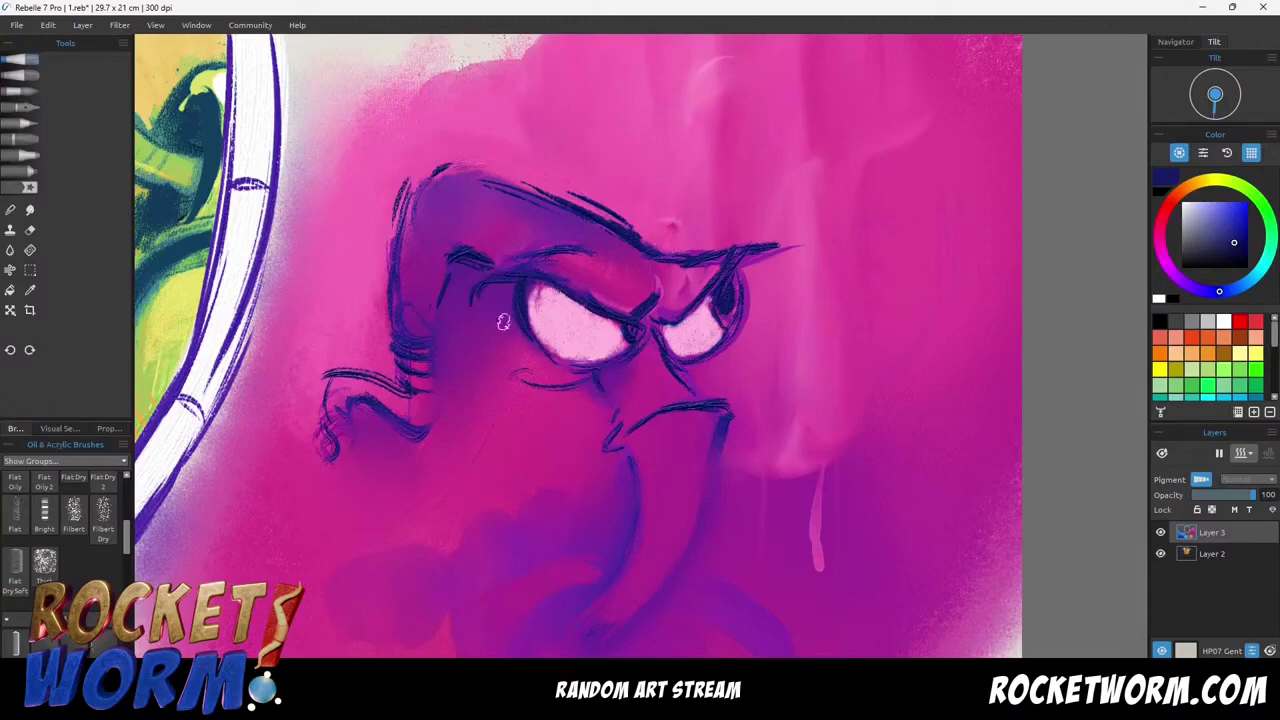
Strengthen both neck lines in navy and add an inner contour where the forehead folds into the head tip.
scroll(634, 428, "down", 1)
mouse_move(598, 538)
left_mouse_down()
mouse_move(580, 431)
mouse_move(668, 411)
mouse_move(681, 368)
left_mouse_up()
left_click_drag(535, 515, 601, 414)
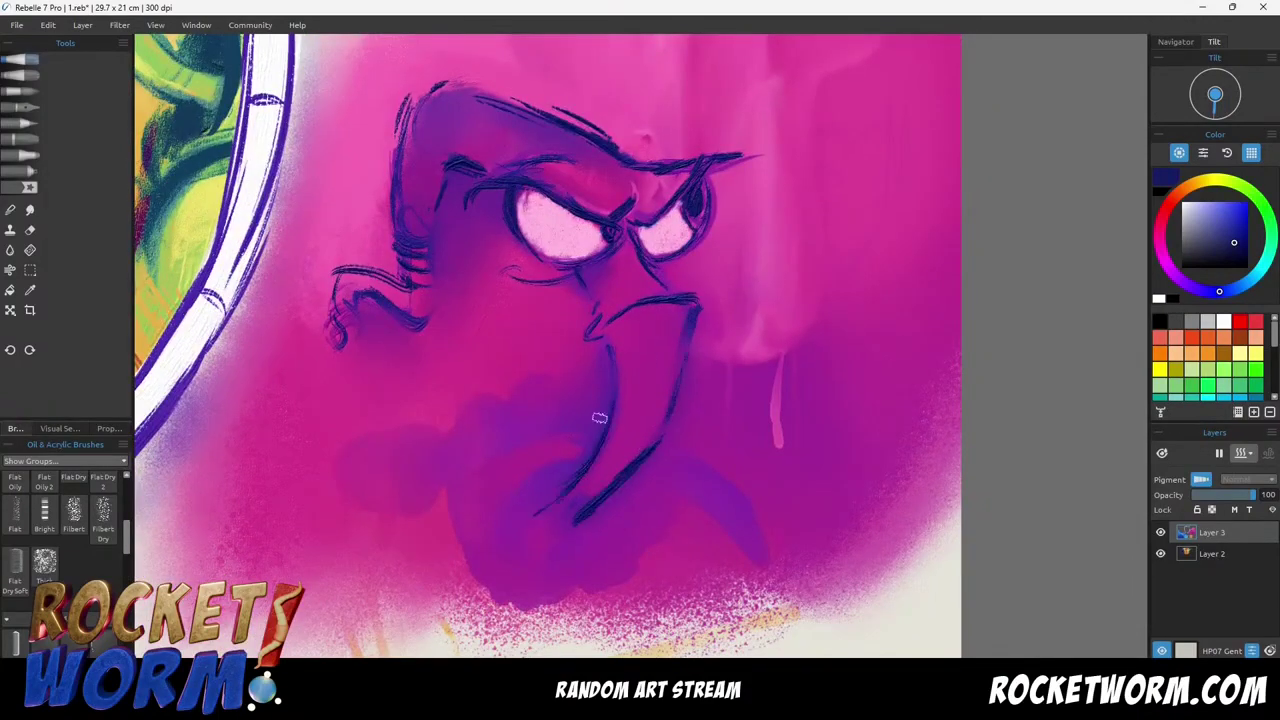
left_click_drag(500, 100, 452, 158)
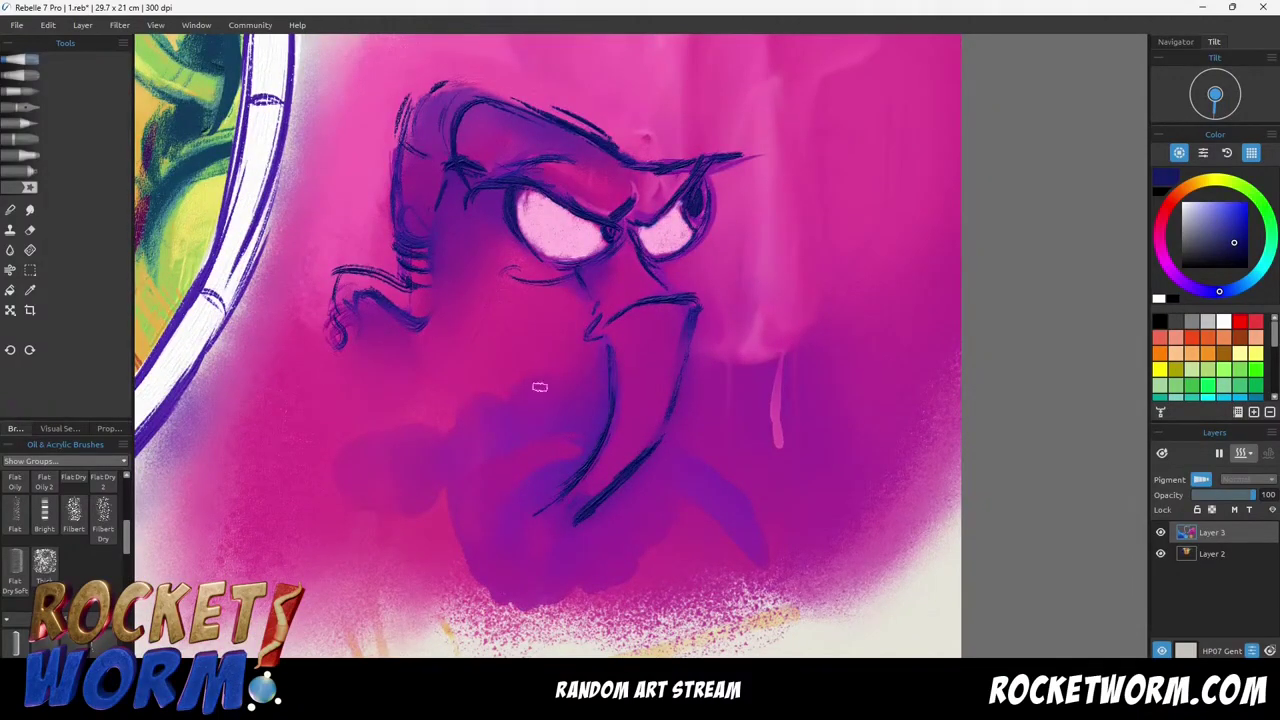
Draw navy arcs and hatching at the base of the neck to form the dark collar opening.
left_click_drag(556, 475, 518, 496)
left_click_drag(578, 461, 503, 514)
left_click_drag(520, 468, 476, 540)
mouse_move(628, 482)
left_mouse_down()
mouse_move(645, 554)
mouse_move(668, 531)
left_mouse_up()
mouse_move(640, 508)
left_mouse_down()
mouse_move(610, 554)
mouse_move(585, 540)
left_mouse_up()
left_click_drag(570, 474, 517, 515)
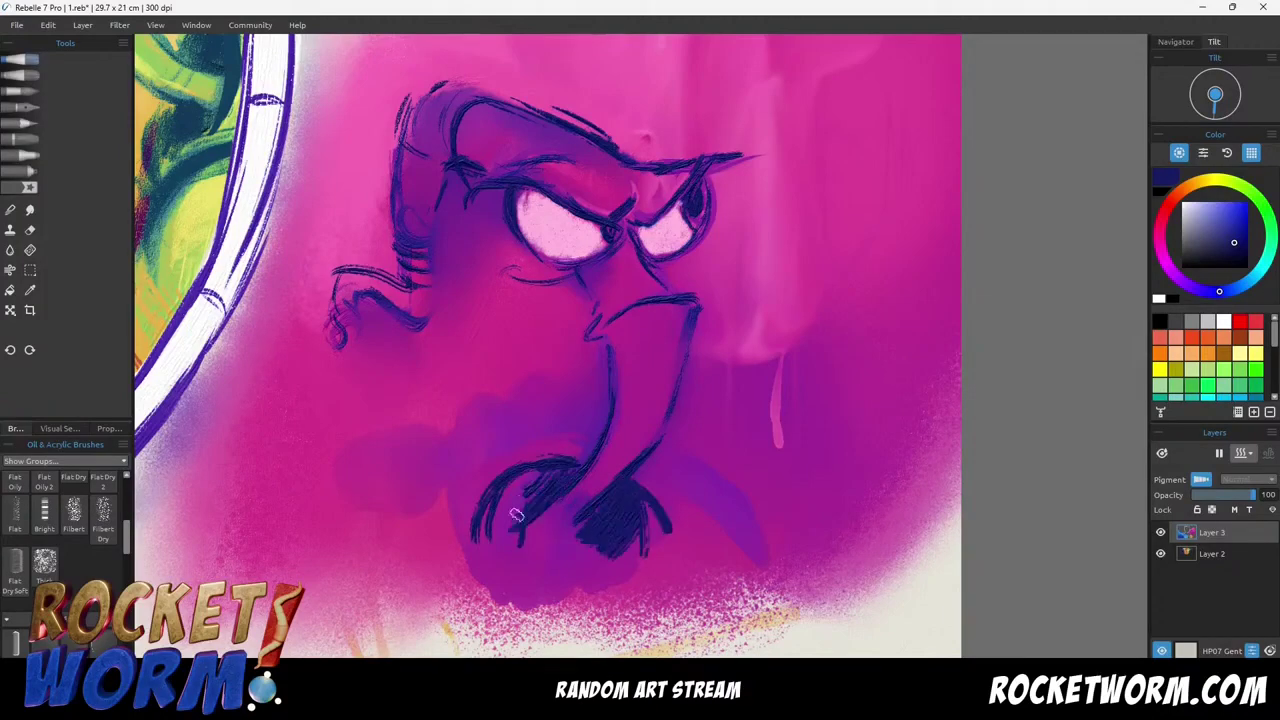
Draw the collar's outer rim and both shoulder contours in navy.
mouse_move(582, 432)
left_mouse_down()
mouse_move(455, 500)
mouse_move(455, 522)
left_mouse_up()
left_click_drag(648, 460, 670, 480)
mouse_move(475, 440)
left_mouse_down()
mouse_move(432, 486)
mouse_move(300, 490)
left_mouse_up()
left_click_drag(310, 482, 296, 522)
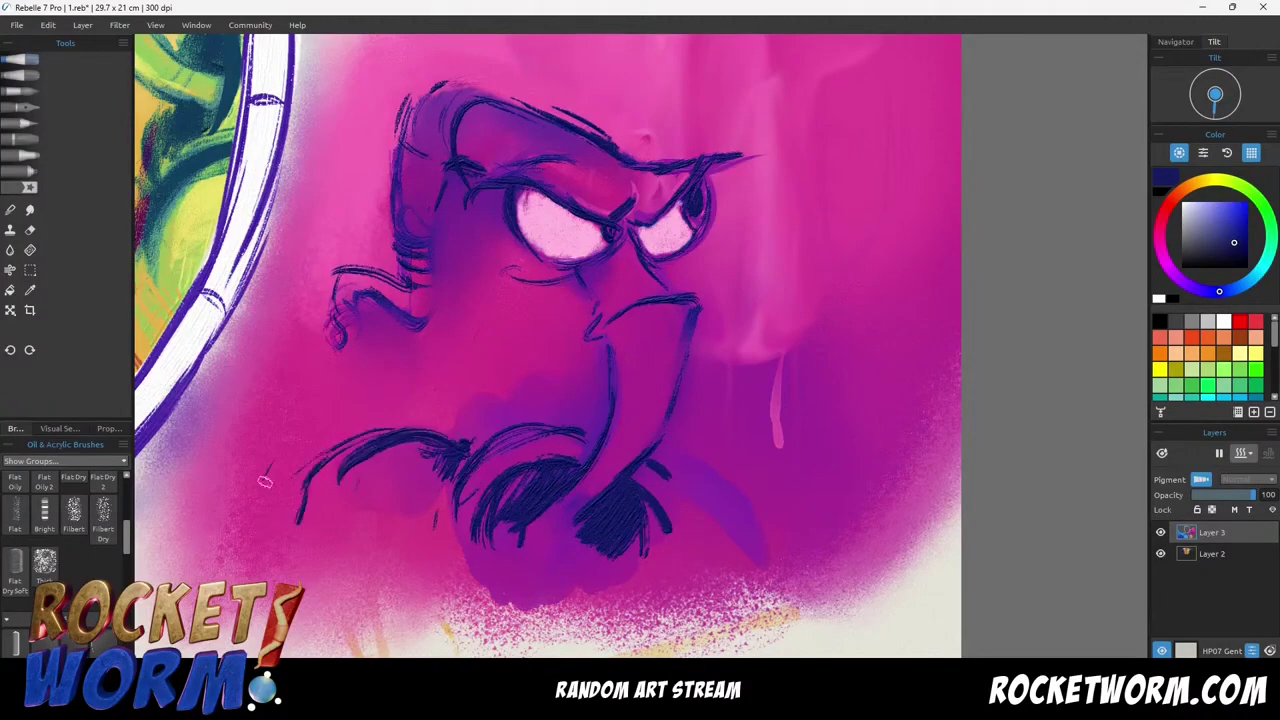
left_click_drag(684, 502, 790, 632)
Blend the navy strokes of the shoulders and collar opening into soft shadows.
left_click(10, 210)
mouse_move(775, 560)
left_mouse_down()
mouse_move(697, 497)
mouse_move(796, 622)
left_mouse_up()
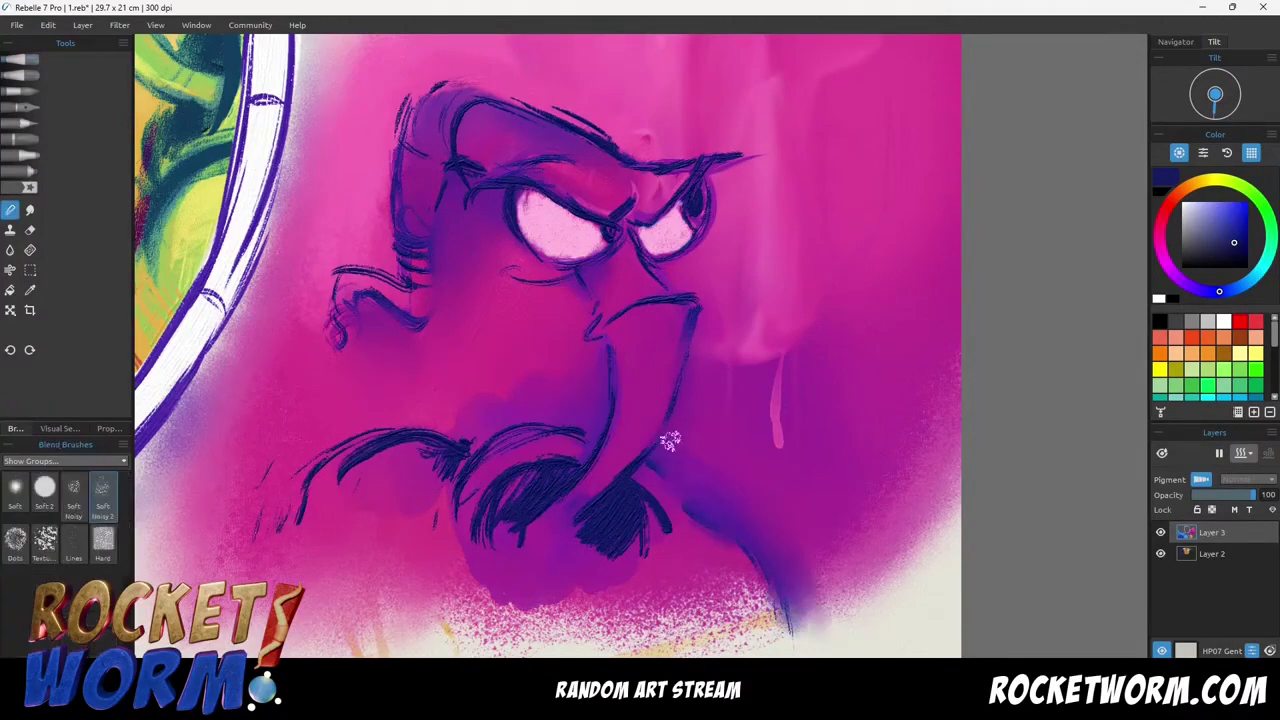
mouse_move(516, 534)
left_mouse_down()
mouse_move(560, 488)
mouse_move(642, 543)
mouse_move(619, 523)
mouse_move(561, 557)
mouse_move(641, 531)
mouse_move(609, 592)
left_mouse_up()
left_click_drag(574, 253, 568, 239)
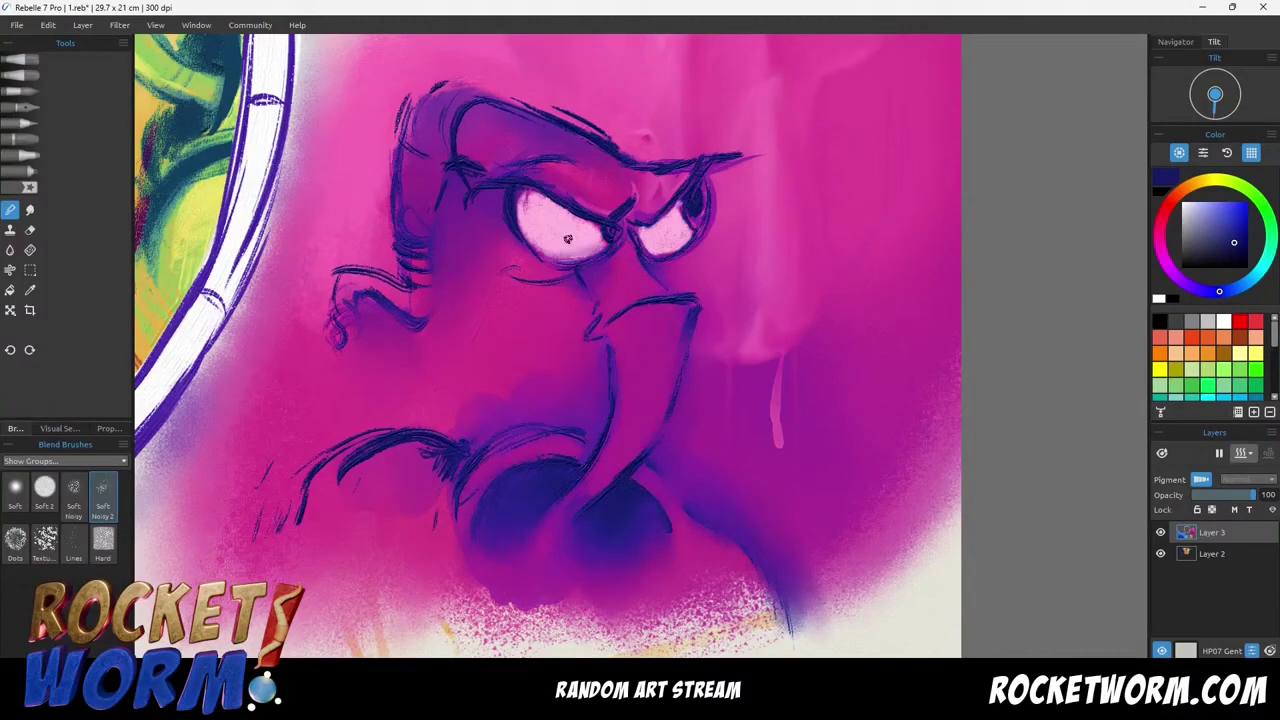
mouse_move(422, 485)
left_mouse_down()
mouse_move(402, 448)
mouse_move(318, 482)
mouse_move(260, 548)
left_mouse_up()
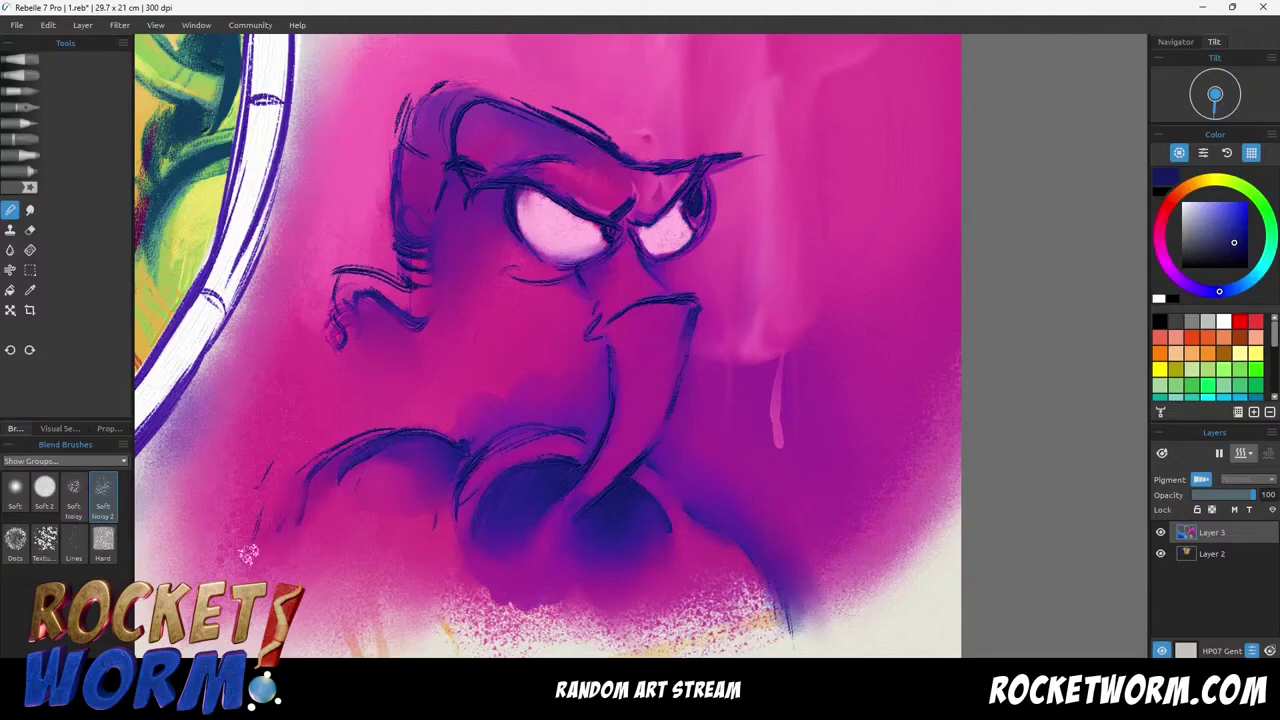
Paint sampled light pink highlights along the collar rim, forehead, head tip, shoulder and neck with an oil brush.
left_click(364, 108, "alt")
key("b")
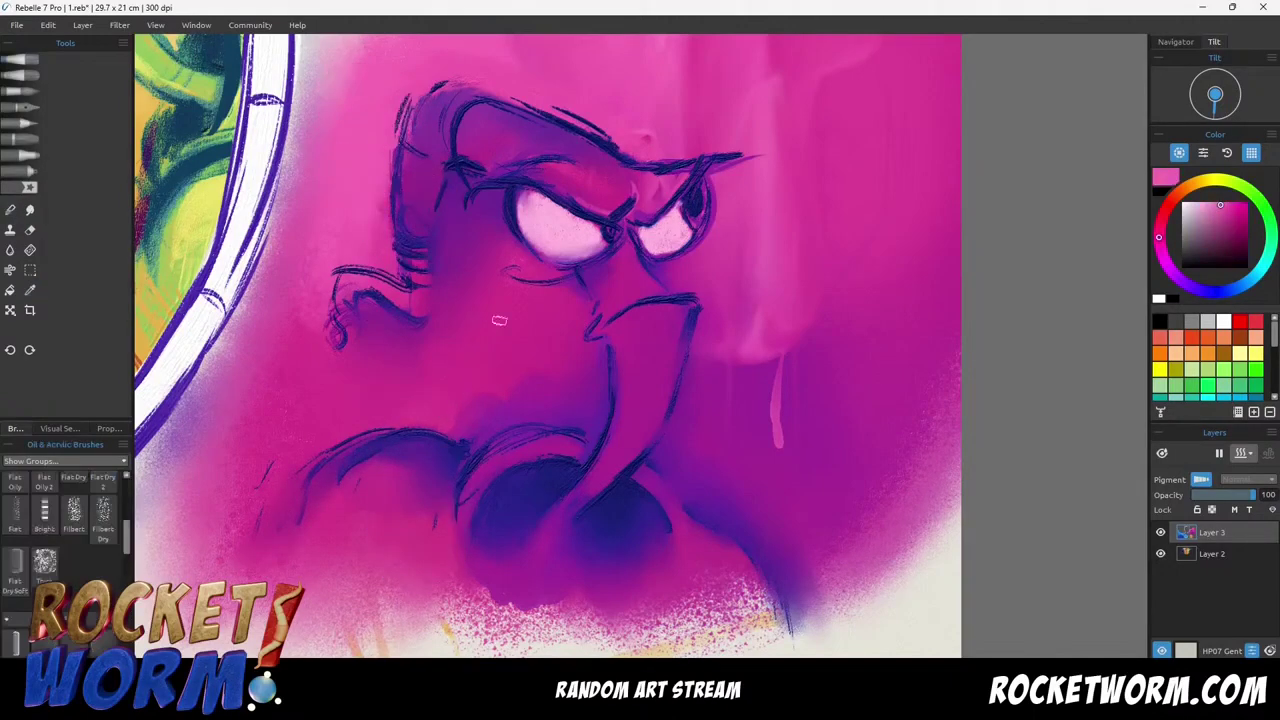
mouse_move(530, 435)
left_mouse_down()
mouse_move(480, 462)
mouse_move(460, 492)
left_mouse_up()
left_click_drag(546, 437, 572, 437)
left_click_drag(472, 112, 562, 141)
left_click_drag(444, 96, 484, 102)
mouse_move(455, 149)
left_mouse_down()
mouse_move(513, 118)
mouse_move(595, 153)
left_mouse_up()
left_click_drag(410, 268, 407, 163)
mouse_move(438, 448)
left_mouse_down()
mouse_move(395, 449)
mouse_move(285, 548)
left_mouse_up()
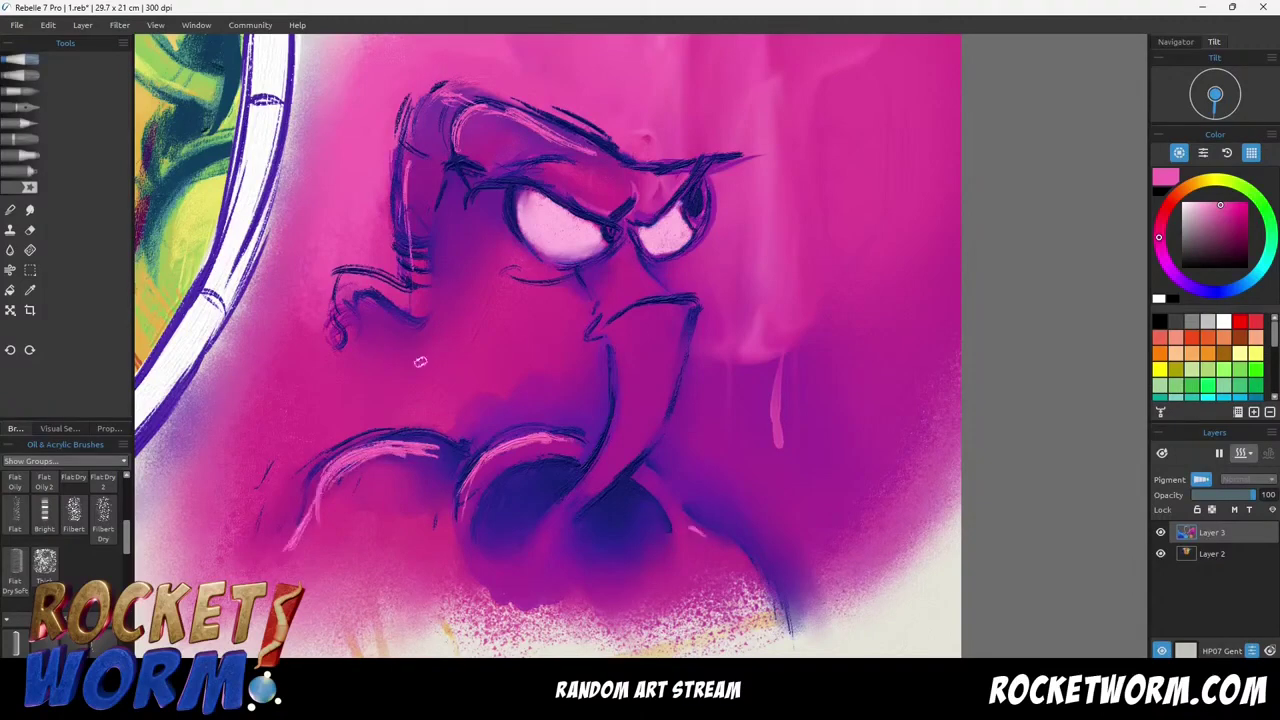
left_click_drag(620, 372, 556, 514)
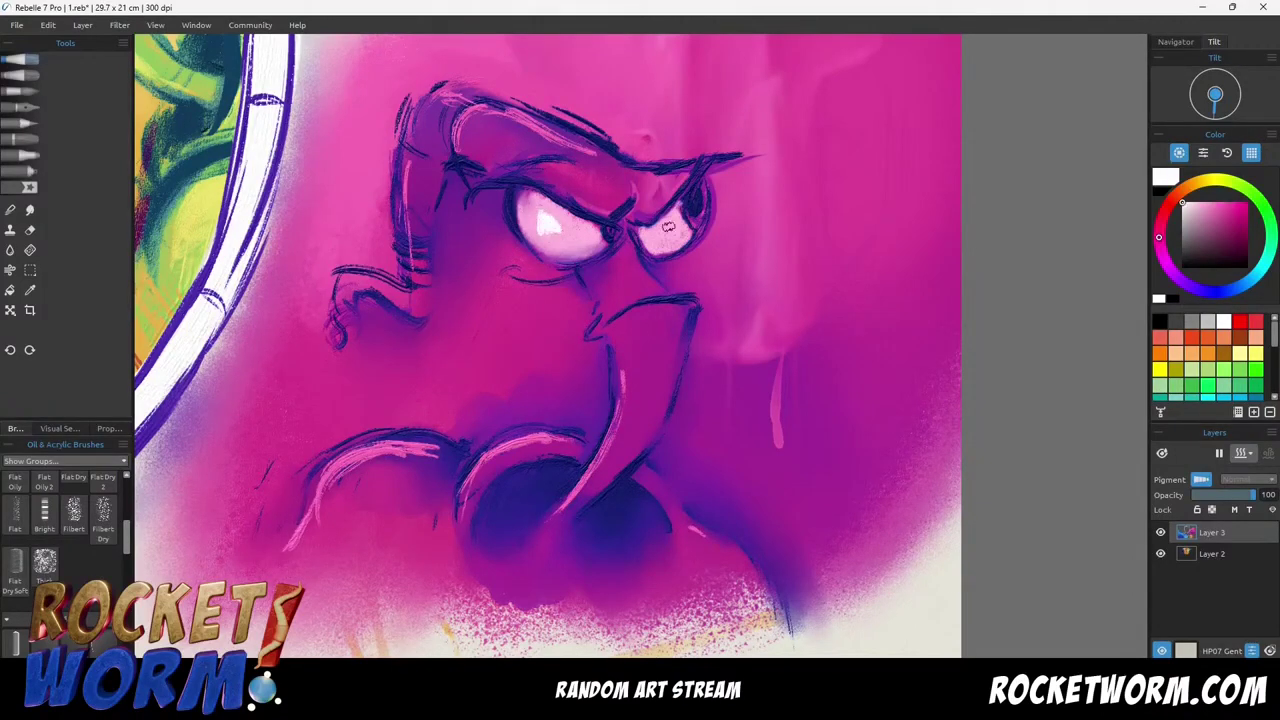
Add white highlights to the smaller eye and the head tip's outer edge, and save the painting.
left_click_drag(694, 196, 687, 206)
left_click_drag(436, 86, 400, 212)
scroll(450, 550, "down", 5)
scroll(356, 447, "up", 3)
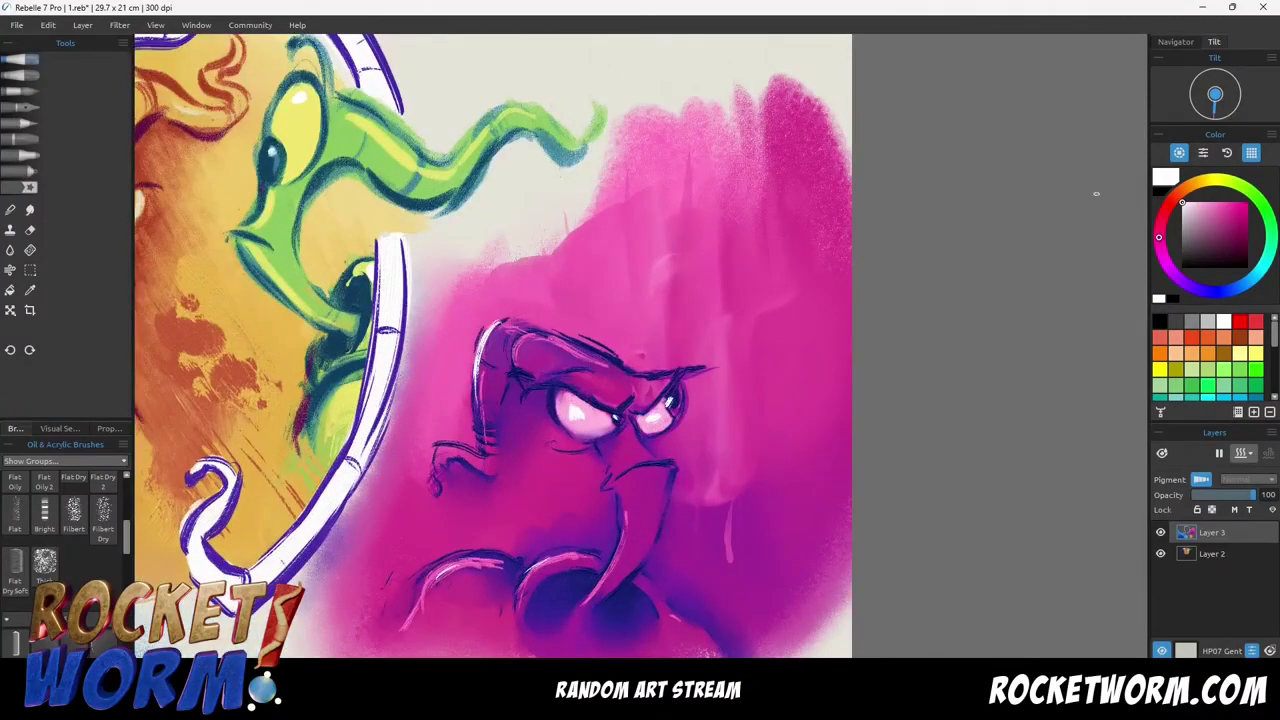
left_click_drag(560, 360, 806, 348)
key("ctrl+s")
Paint a large green head shape over the pink background above the violet worm and blend its lower edge.
left_click_drag(800, 540, 658, 182)
left_click_drag(660, 115, 452, 582)
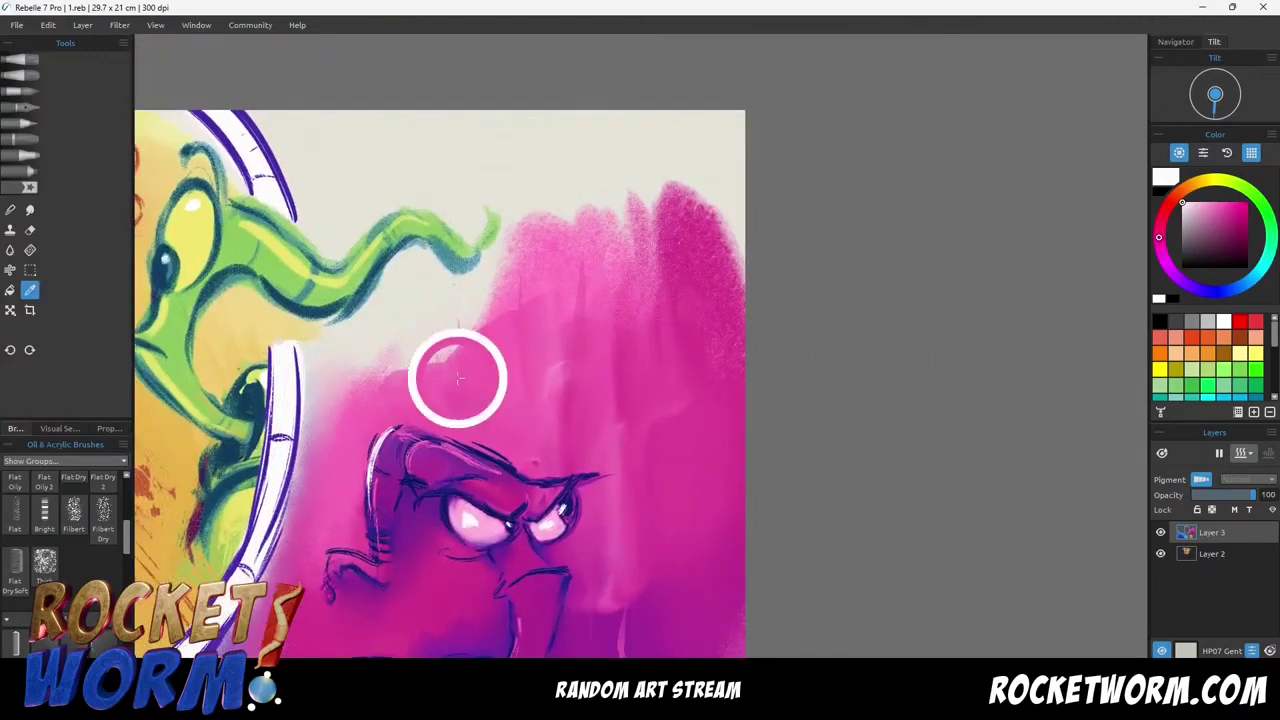
left_click(1263, 205)
left_click(1220, 232)
left_click(1266, 211)
mouse_move(560, 284)
left_mouse_down()
mouse_move(678, 362)
mouse_move(573, 343)
mouse_move(590, 257)
mouse_move(554, 250)
mouse_move(742, 362)
mouse_move(678, 437)
mouse_move(509, 295)
mouse_move(494, 297)
mouse_move(564, 206)
mouse_move(623, 271)
left_mouse_up()
mouse_move(485, 297)
left_mouse_down()
mouse_move(543, 334)
mouse_move(660, 457)
mouse_move(670, 498)
left_mouse_up()
key("n")
mouse_move(557, 366)
left_mouse_down()
mouse_move(527, 330)
mouse_move(558, 335)
mouse_move(623, 393)
mouse_move(725, 519)
mouse_move(653, 422)
mouse_move(598, 378)
left_mouse_up()
Choose a green swatch, build up the green head's upper contour with oil strokes and blend them into the body.
left_click(1240, 369)
key("b")
mouse_move(608, 200)
left_mouse_down()
mouse_move(669, 285)
mouse_move(516, 236)
left_mouse_up()
left_click_drag(698, 308, 718, 324)
left_click_drag(600, 208, 525, 289)
key("n")
left_click_drag(612, 244, 749, 373)
mouse_move(592, 212)
left_mouse_down()
mouse_move(628, 332)
mouse_move(614, 264)
left_mouse_up()
Paint bright lime highlights on top of the green head and blend them into the surrounding green.
key("b")
left_click(1233, 203)
mouse_move(1255, 196)
left_mouse_down()
mouse_move(1226, 180)
mouse_move(1240, 184)
left_mouse_up()
left_click_drag(590, 206, 646, 262)
left_click_drag(622, 246, 557, 208)
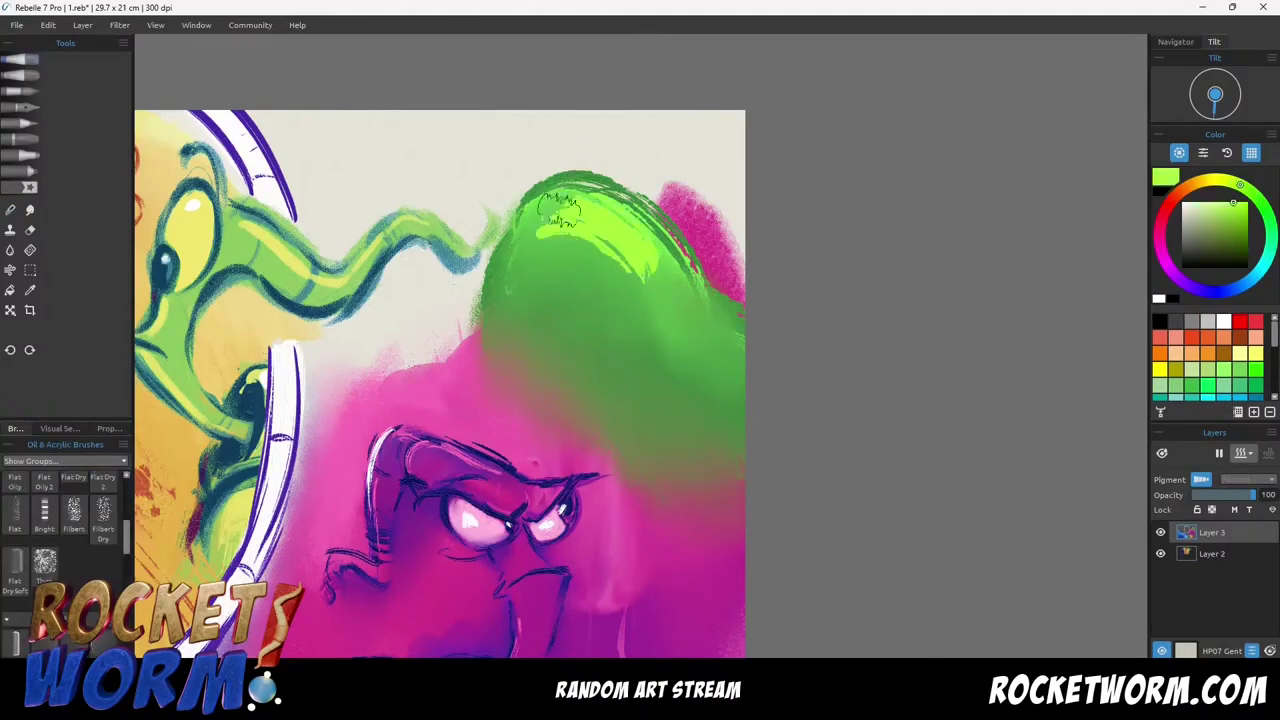
key("n")
left_click_drag(630, 240, 648, 268)
left_click_drag(570, 172, 511, 220)
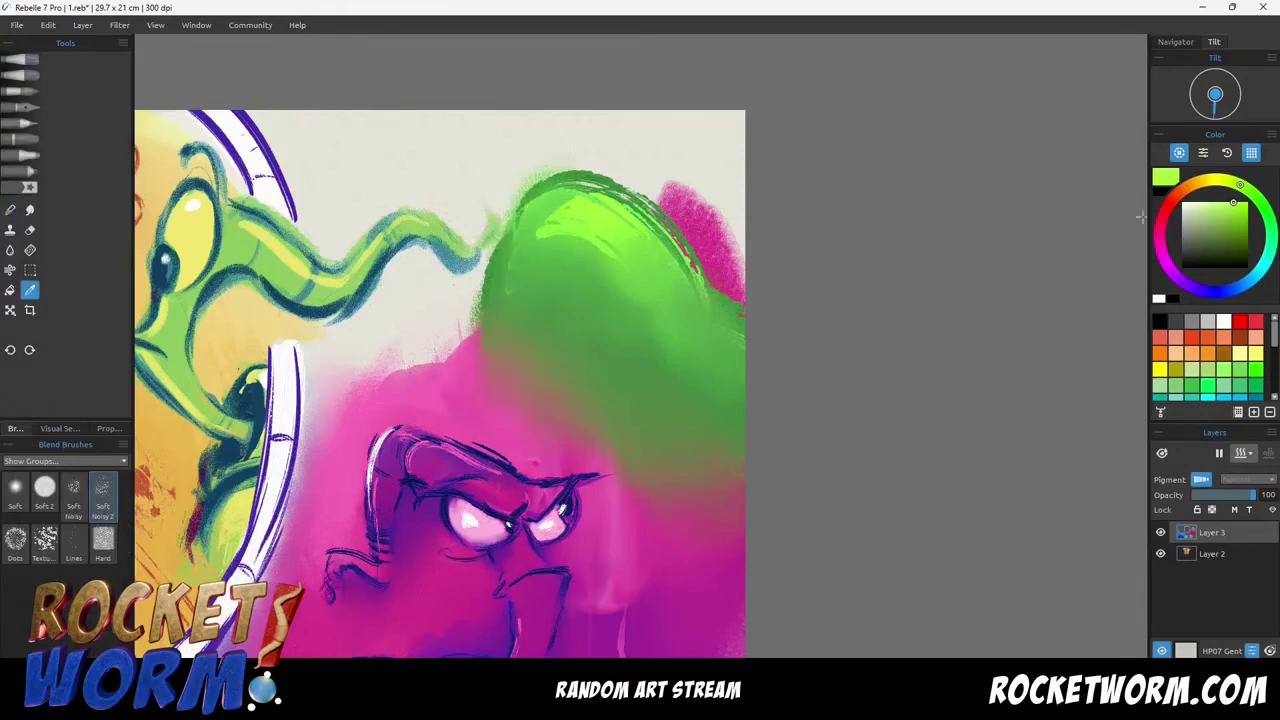
Paint two round yellow-lime eyes on the green head with a reduced Round Soft oil brush.
key("b")
left_click(1228, 181)
scroll(46, 512, "up", 3)
left_click(45, 510)
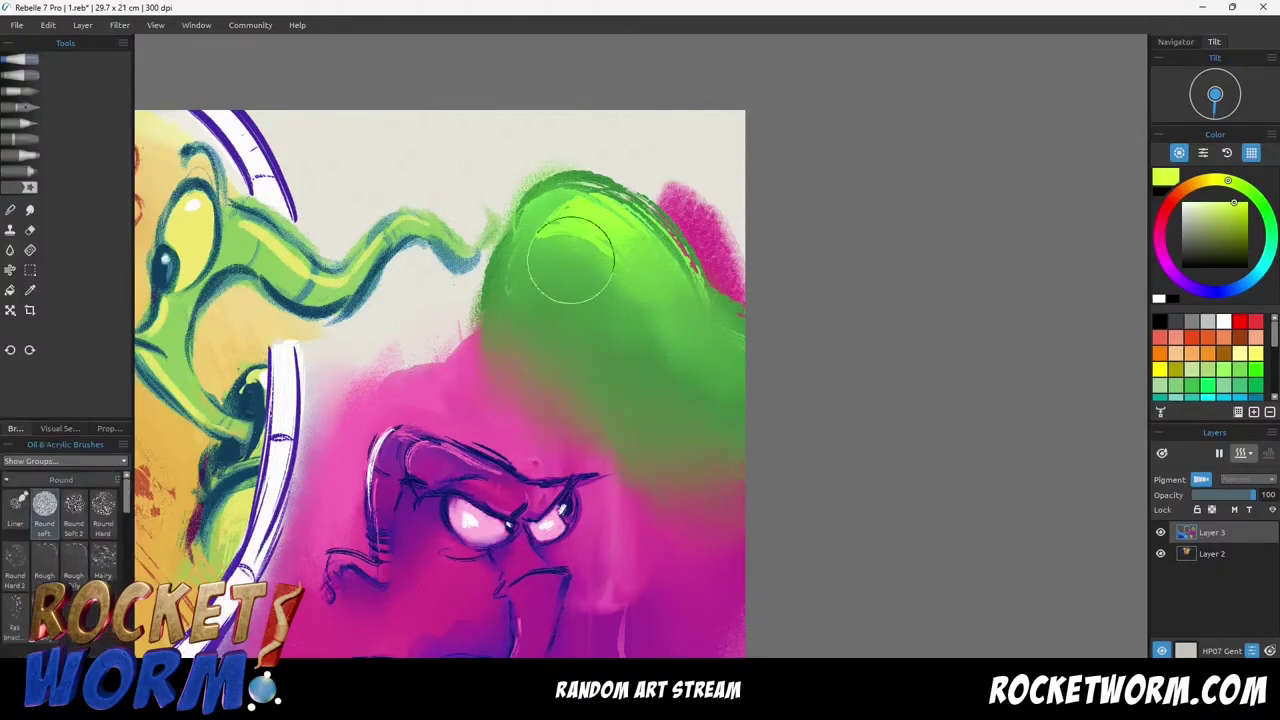
key("bracketleft")
key("bracketleft")
key("bracketleft")
mouse_move(526, 268)
left_mouse_down()
mouse_move(505, 228)
mouse_move(506, 260)
left_mouse_up()
mouse_move(620, 252)
left_mouse_down()
mouse_move(626, 322)
mouse_move(614, 280)
mouse_move(599, 304)
mouse_move(655, 294)
mouse_move(600, 306)
left_mouse_up()
Outline the round eyes, the front of the face and the top of the green head in sampled dark green.
left_click(606, 333, "alt")
left_click(690, 263, "alt")
left_click_drag(523, 286, 561, 281)
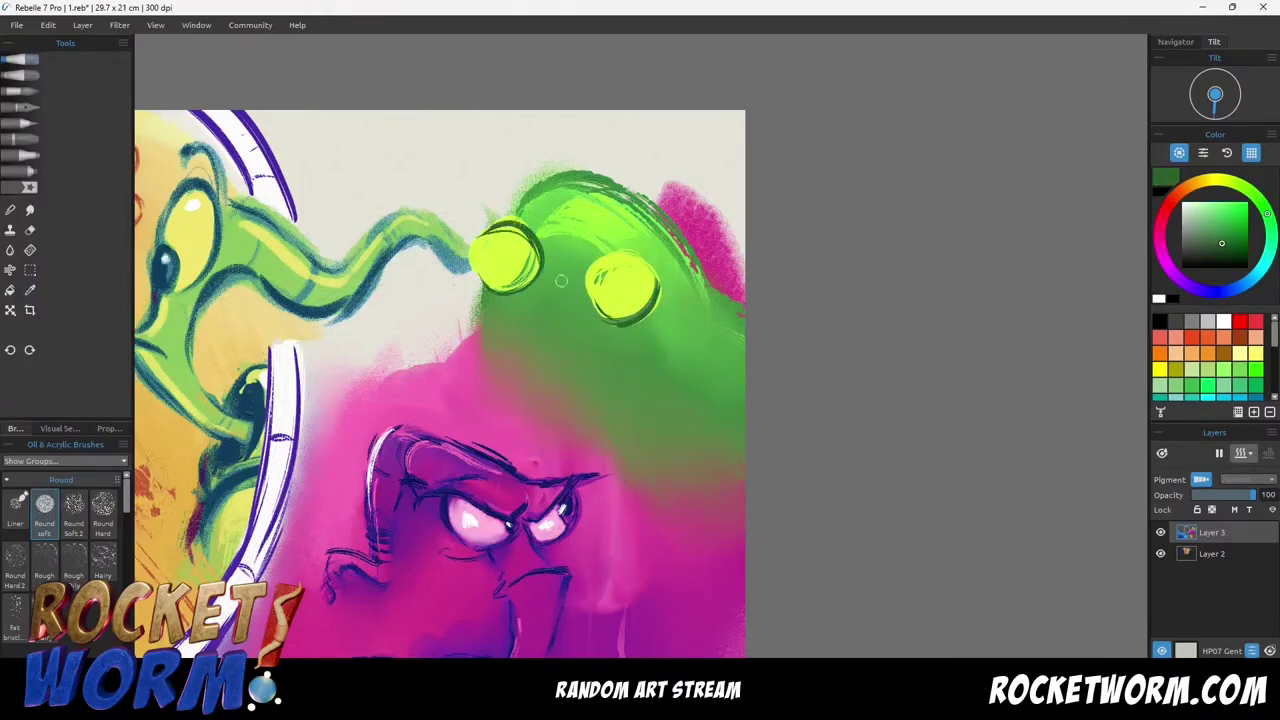
left_click_drag(480, 328, 487, 360)
left_click_drag(524, 214, 595, 182)
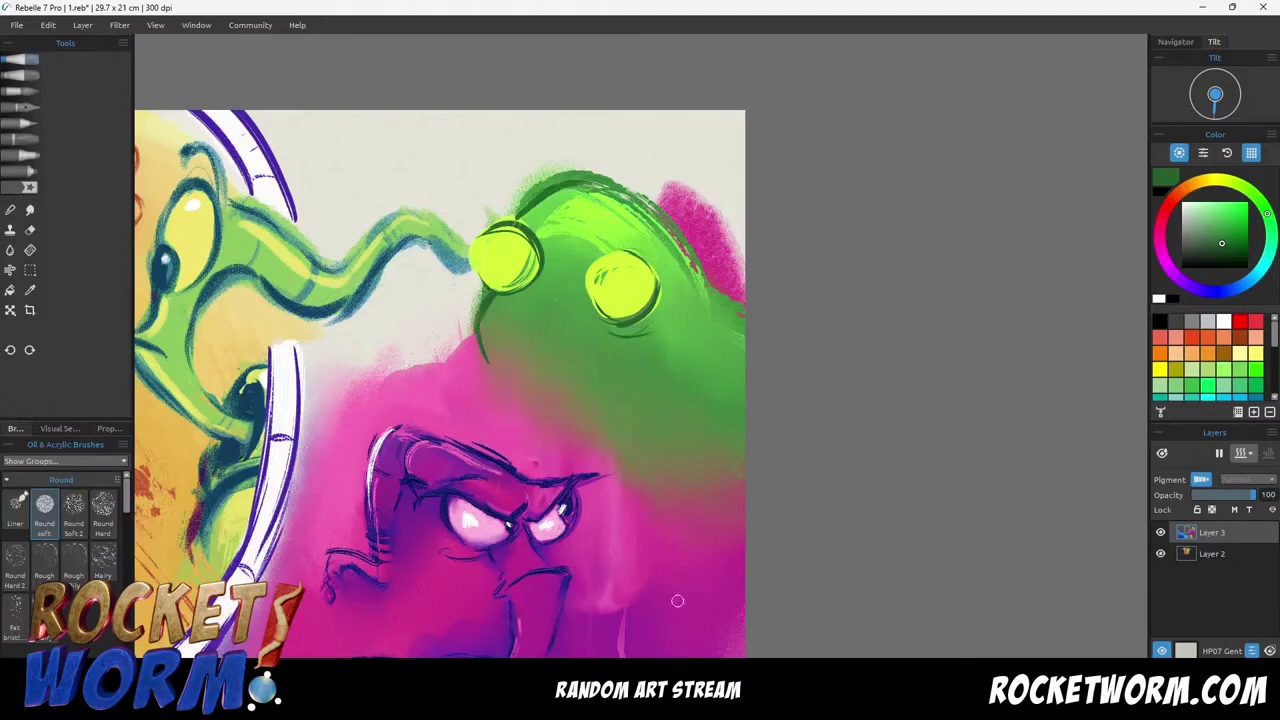
Blend the shading inside both round yellow-lime eyes.
key("b")
mouse_move(630, 252)
left_mouse_down()
mouse_move(591, 278)
mouse_move(624, 251)
left_mouse_up()
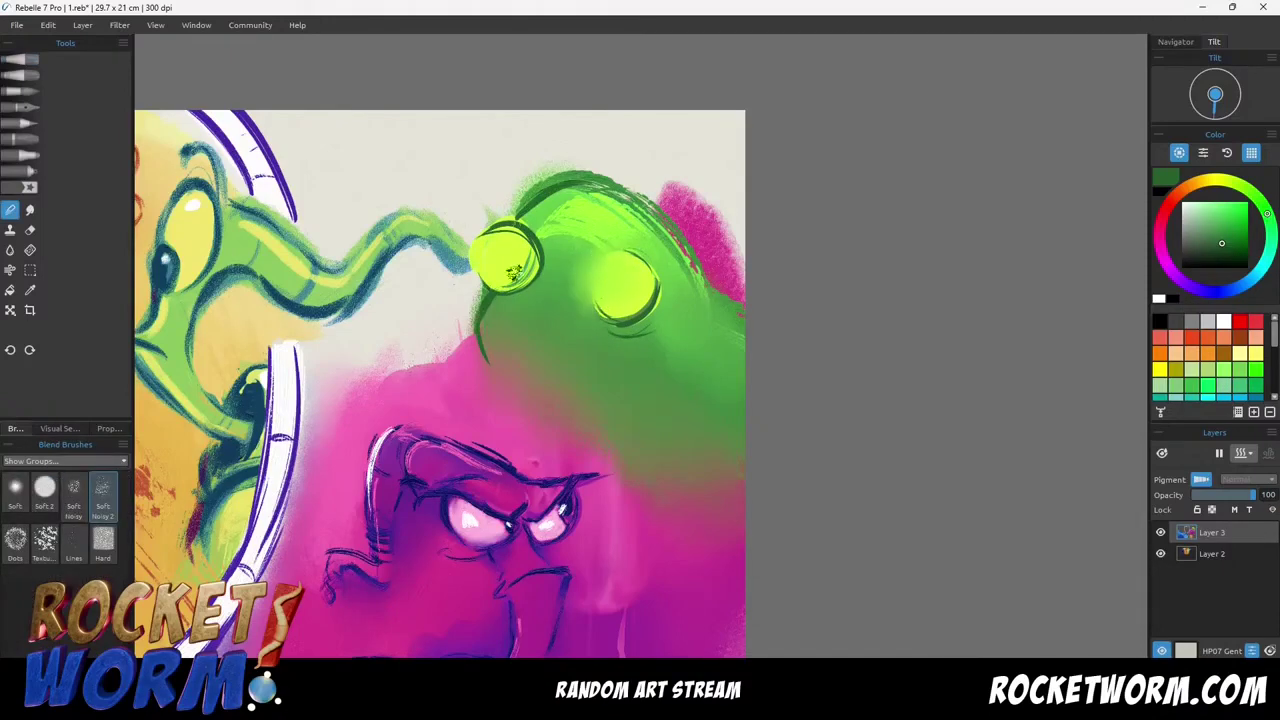
left_click_drag(515, 273, 492, 266)
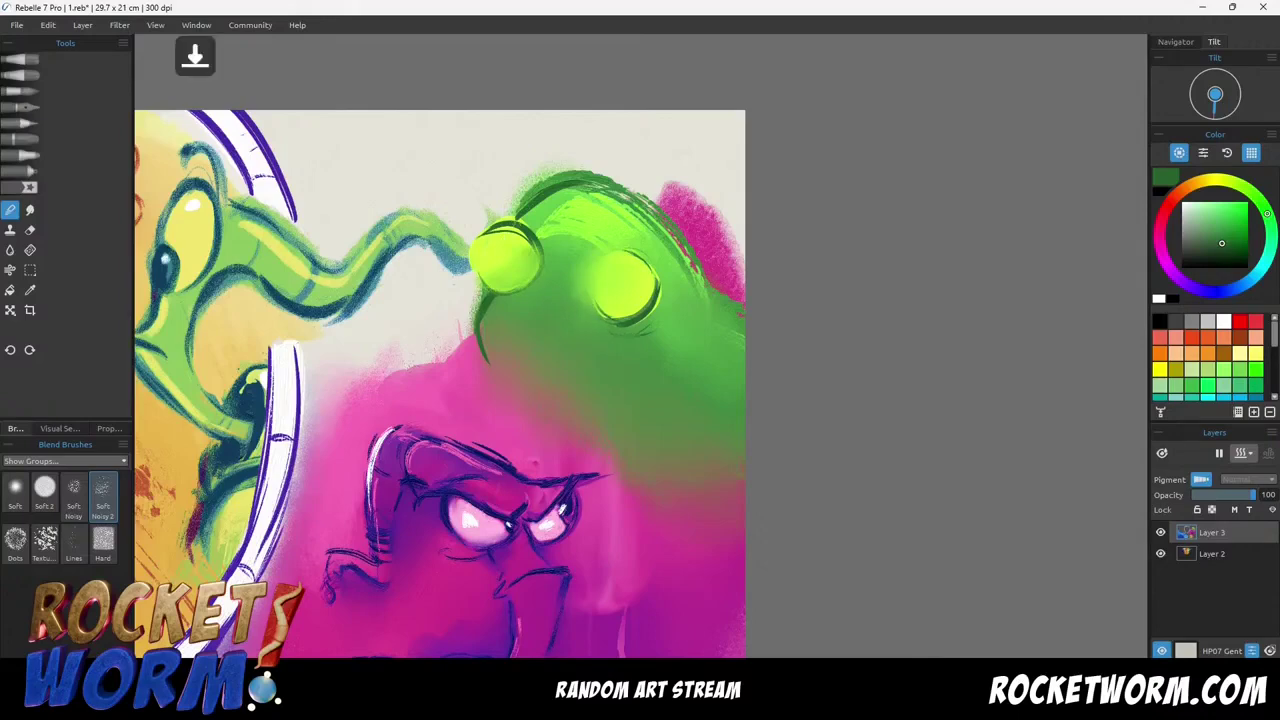
Fill the background above the green head with sampled magenta using the Oval pastel brush, tidying the head's upper edge.
left_click_drag(590, 172, 515, 165)
mouse_move(660, 150)
left_mouse_down()
mouse_move(710, 212)
mouse_move(631, 157)
mouse_move(728, 208)
mouse_move(714, 267)
mouse_move(705, 125)
mouse_move(595, 110)
mouse_move(520, 208)
left_mouse_up()
key("p")
left_click(635, 528, "alt")
mouse_move(630, 168)
left_mouse_down()
mouse_move(510, 192)
mouse_move(539, 135)
mouse_move(640, 106)
left_mouse_up()
mouse_move(651, 111)
left_mouse_down()
mouse_move(515, 172)
mouse_move(574, 143)
mouse_move(458, 163)
mouse_move(440, 180)
left_mouse_up()
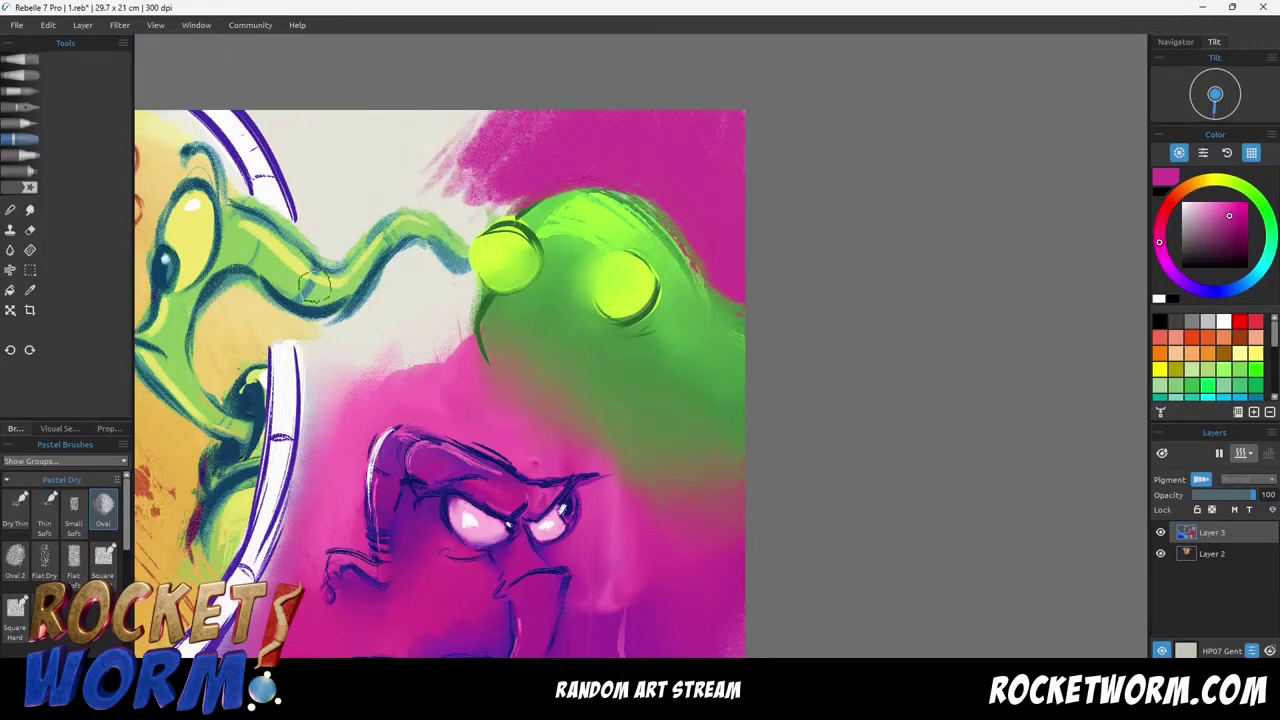
Add pale yellow highlights to both round eyes and a white rim light to the nearer eye's edge.
left_click(508, 251, "alt")
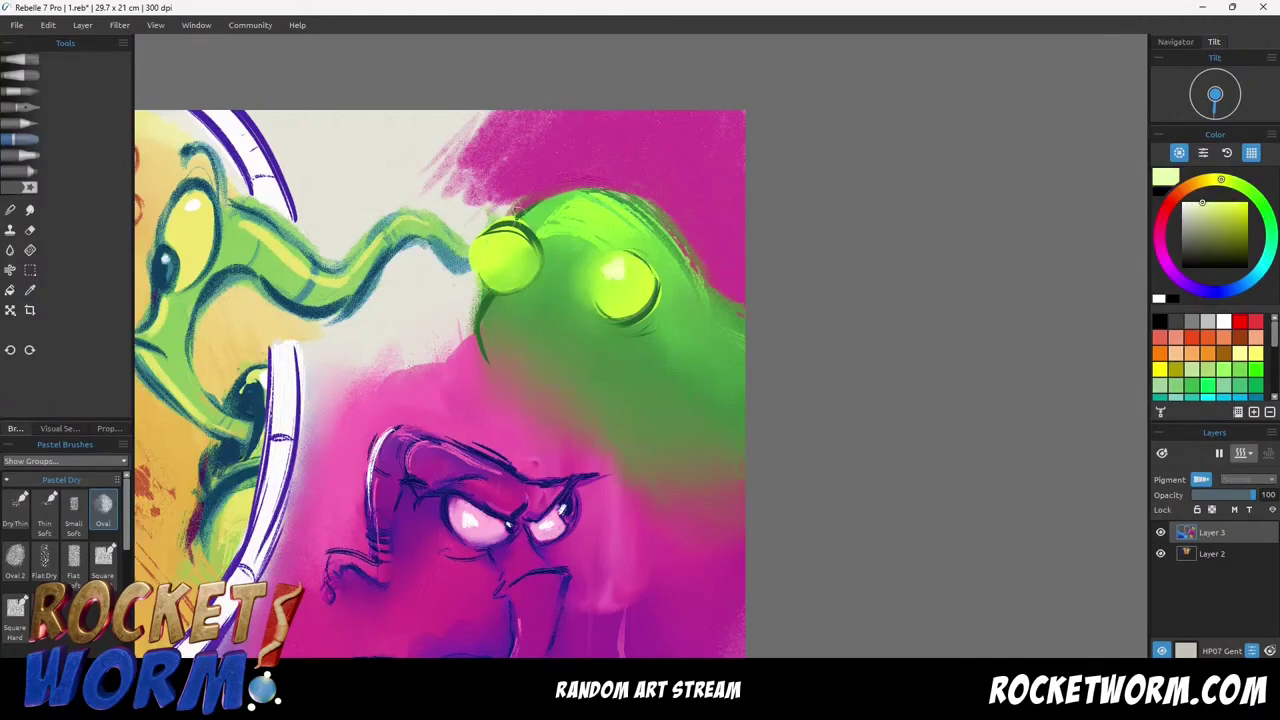
left_click(20, 60)
left_click_drag(636, 257, 648, 296)
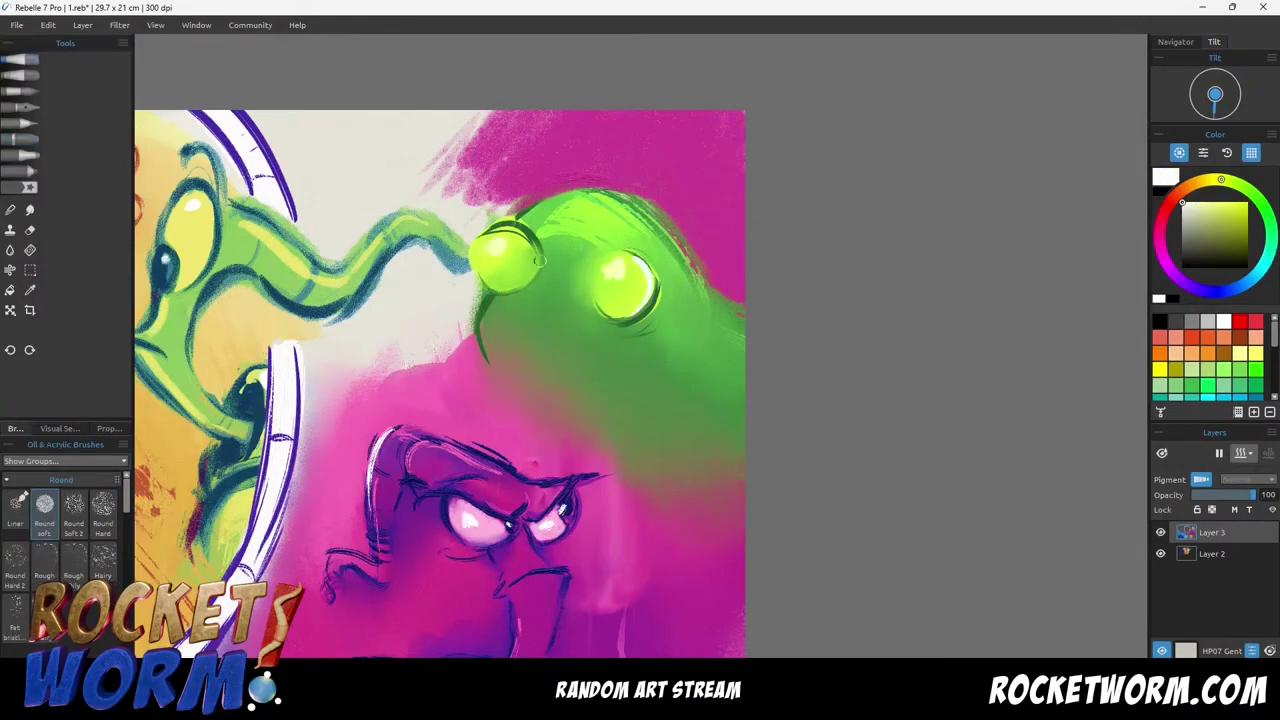
Draw the green character's smiling mouth, chin and pupils and strengthen its back outline in sampled dark green with the Flat Dry 2 brush.
left_click(626, 295, "alt")
left_click(631, 318, "alt")
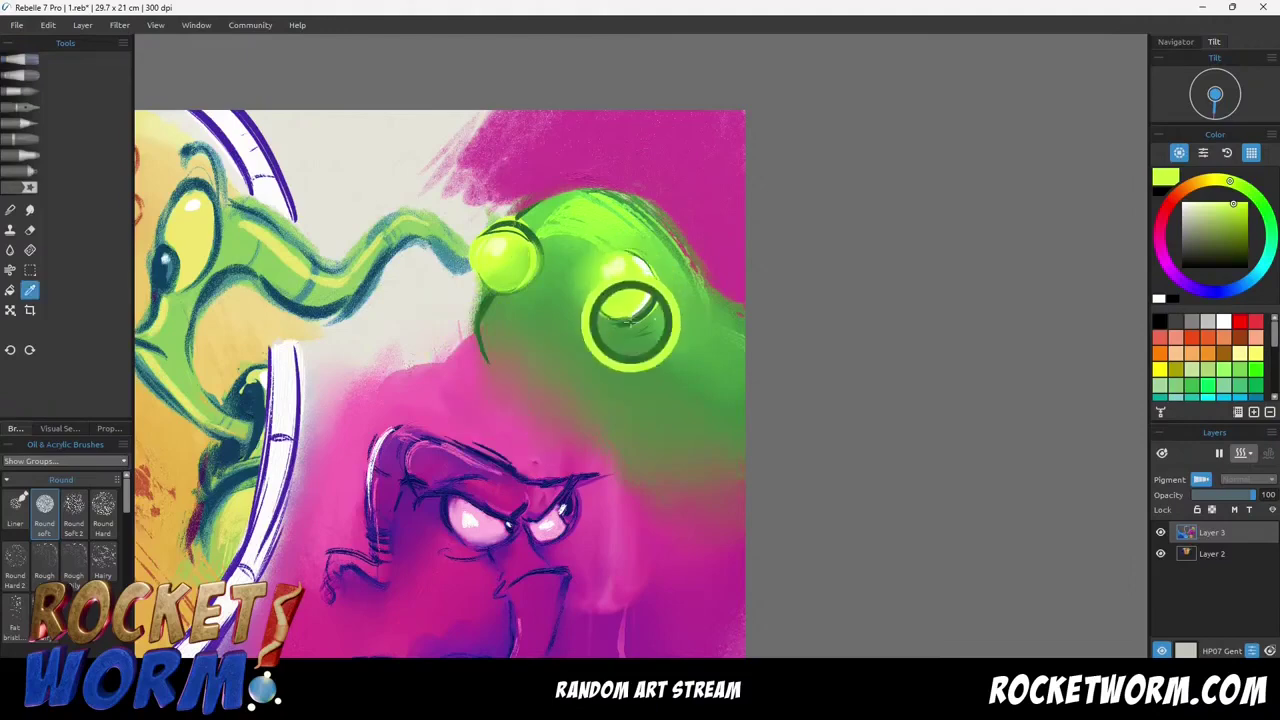
scroll(74, 516, "down", 4)
left_click(74, 530)
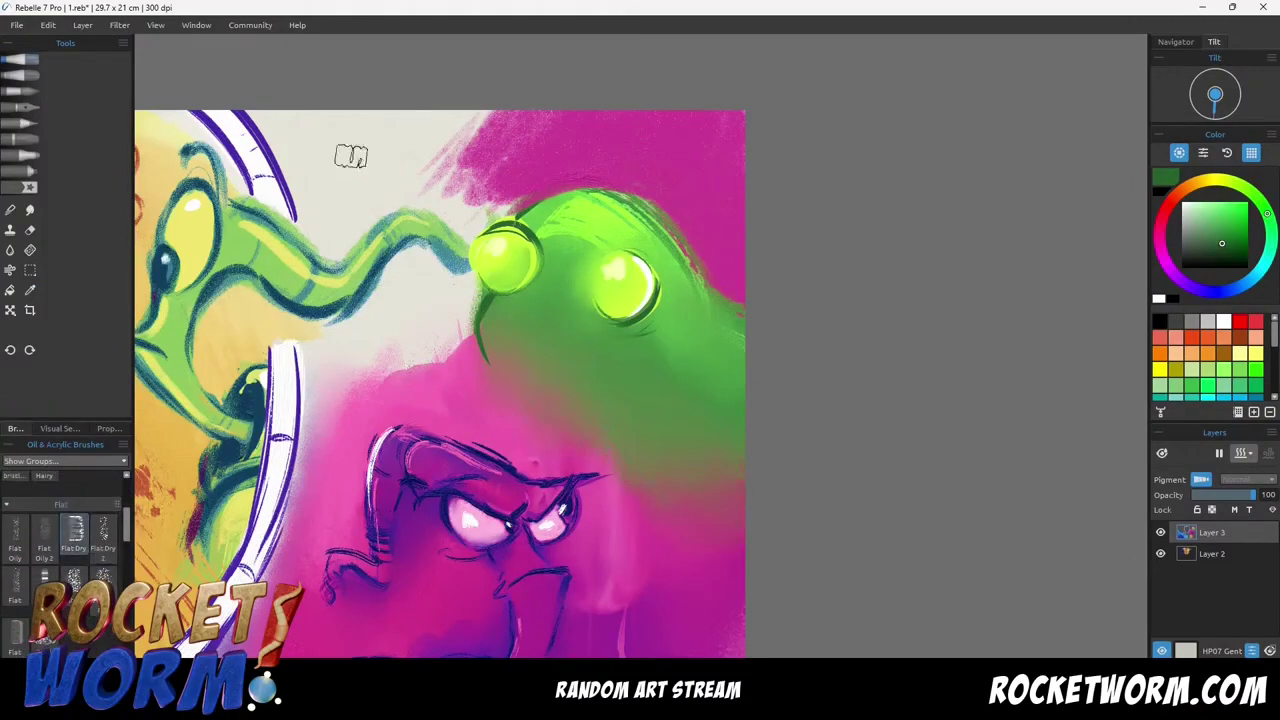
left_click_drag(316, 144, 346, 186)
left_click(103, 535)
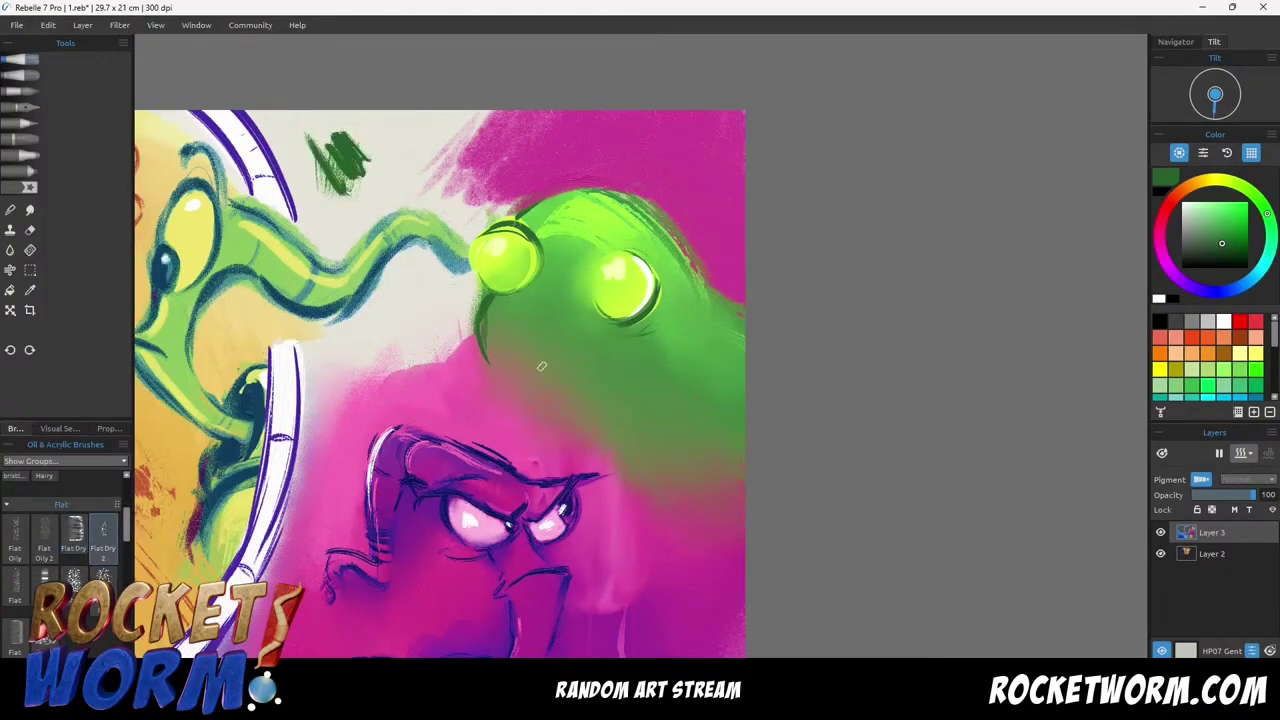
left_click_drag(505, 354, 642, 353)
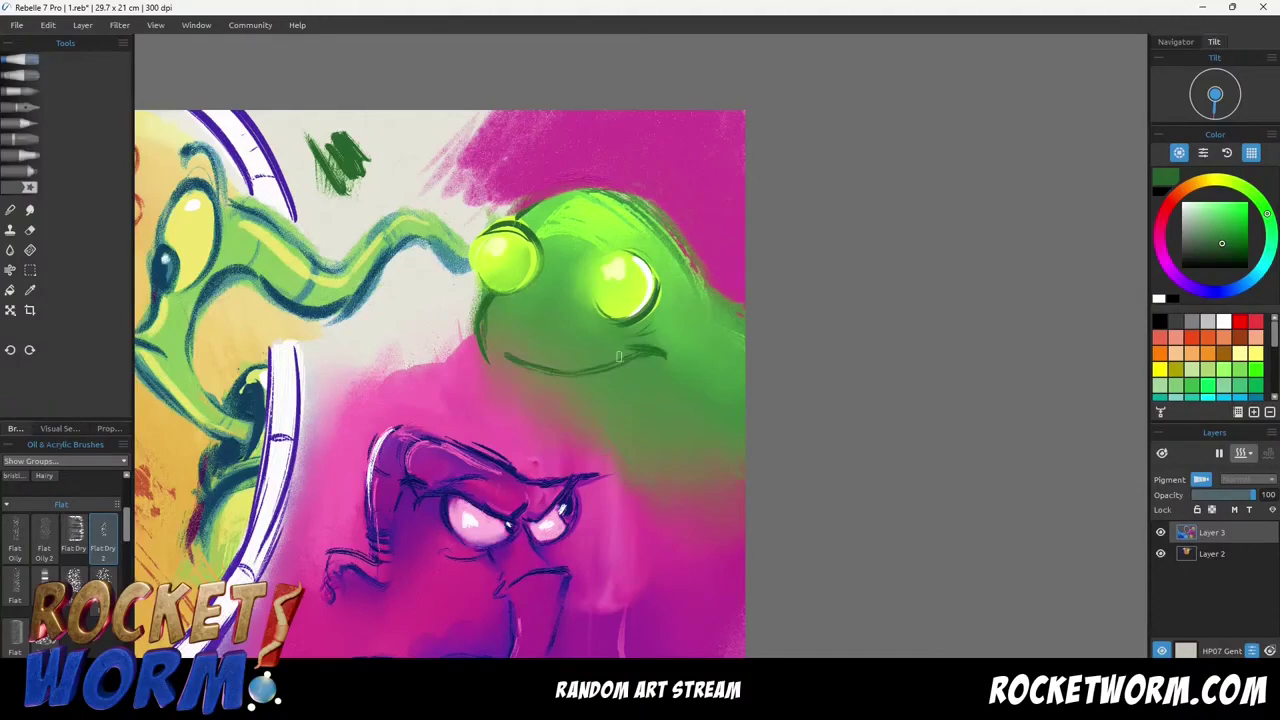
mouse_move(716, 302)
left_mouse_down()
mouse_move(610, 206)
mouse_move(744, 314)
left_mouse_up()
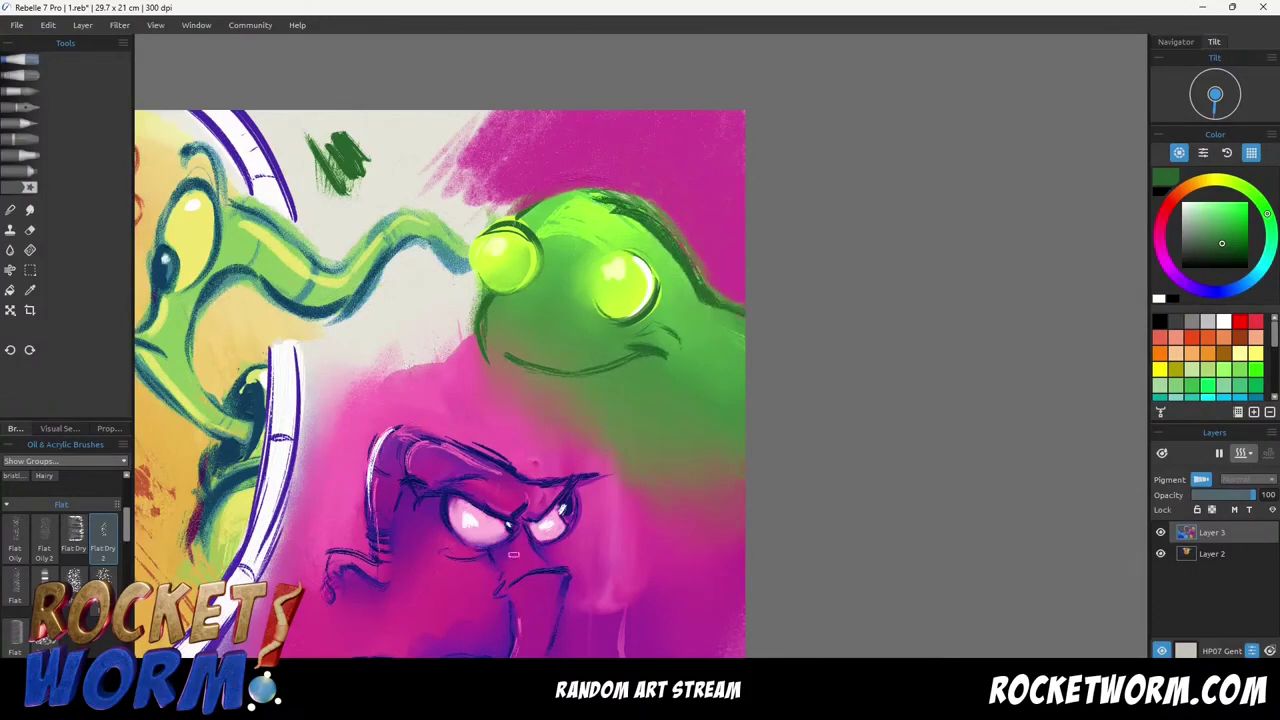
key("ctrl+z")
left_click_drag(658, 353, 606, 394)
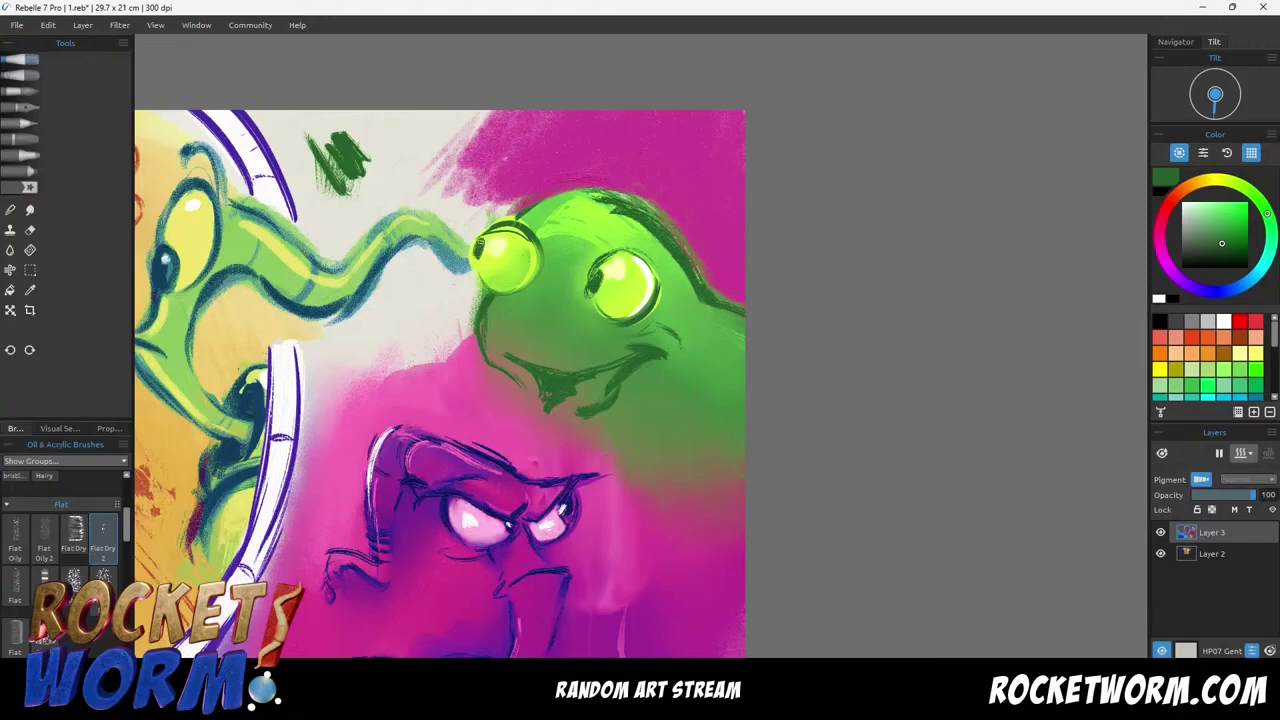
Paint sampled lime highlights on the lower lip and along the front of the green muzzle beneath the far eye.
left_click(580, 234, "alt")
mouse_move(620, 370)
left_mouse_down()
mouse_move(578, 388)
mouse_move(616, 371)
left_mouse_up()
key("b")
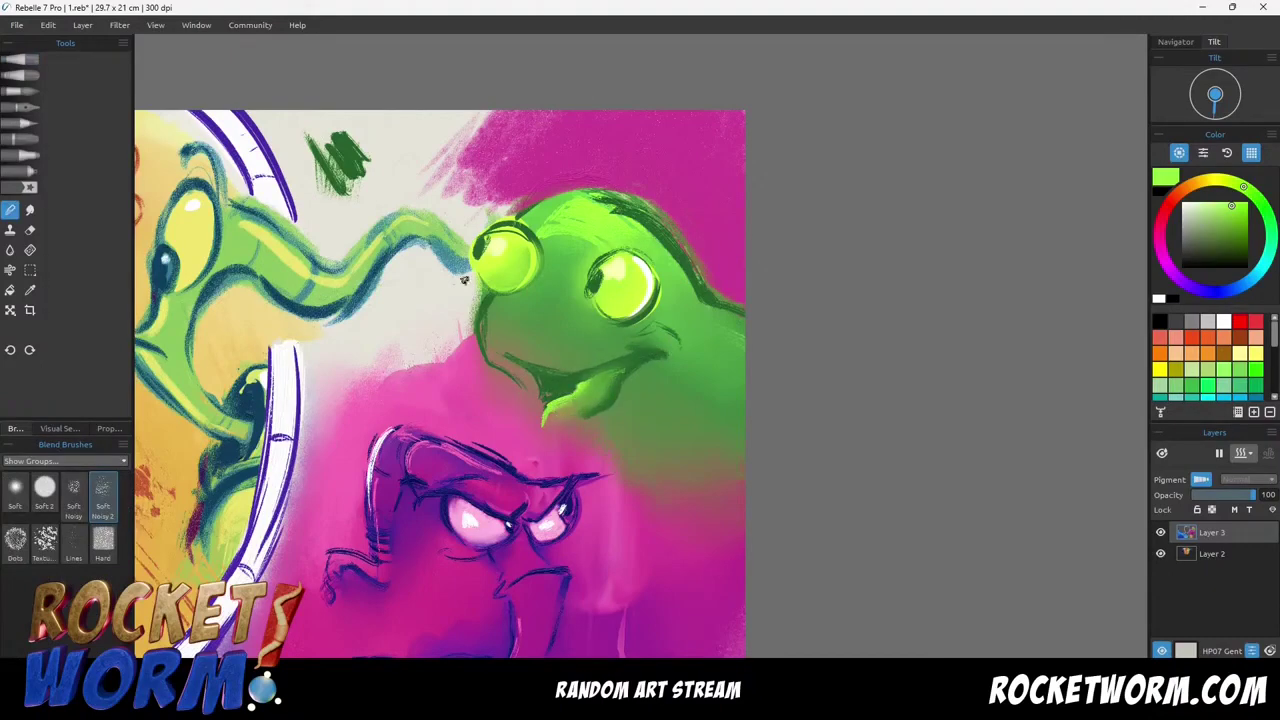
key("b")
left_click(515, 340, "alt")
mouse_move(497, 314)
left_mouse_down()
mouse_move(492, 345)
mouse_move(550, 360)
mouse_move(545, 250)
mouse_move(645, 312)
left_mouse_up()
left_click(532, 264, "alt")
left_click_drag(502, 306, 492, 346)
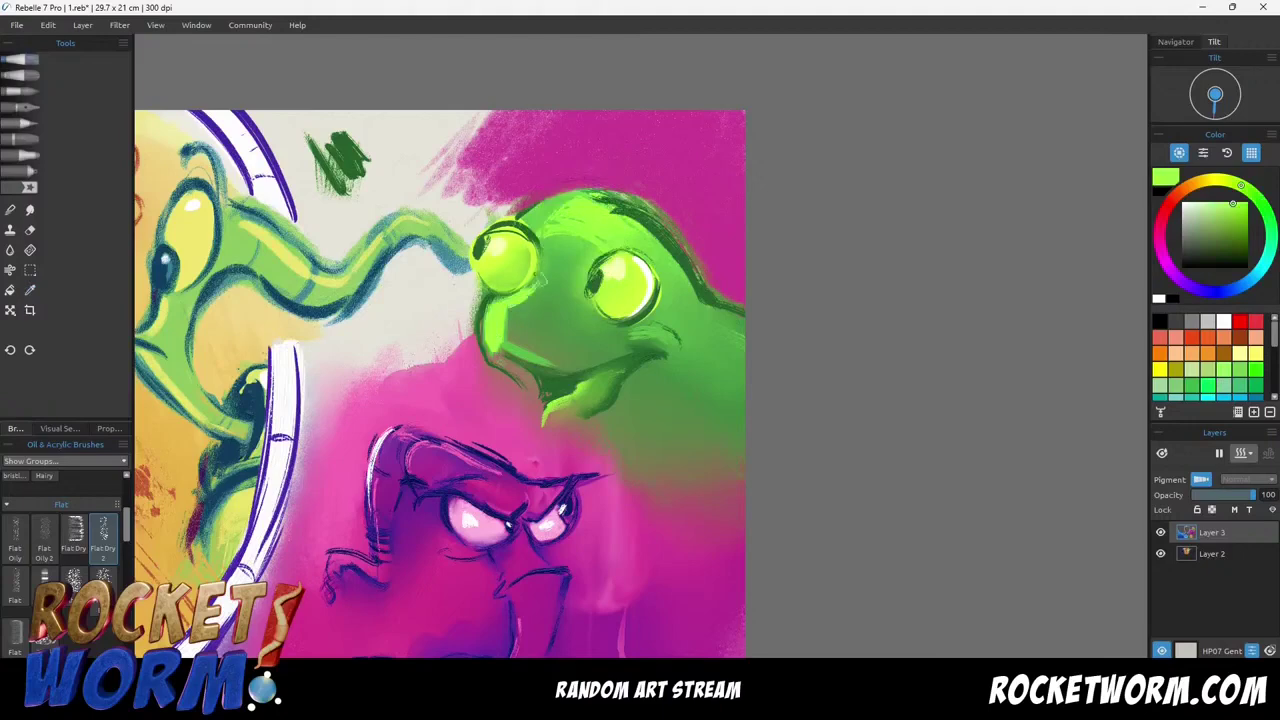
Fill the green character's protruding lower lip and jaw edge with sampled mid and light greens.
left_click(636, 399, "alt")
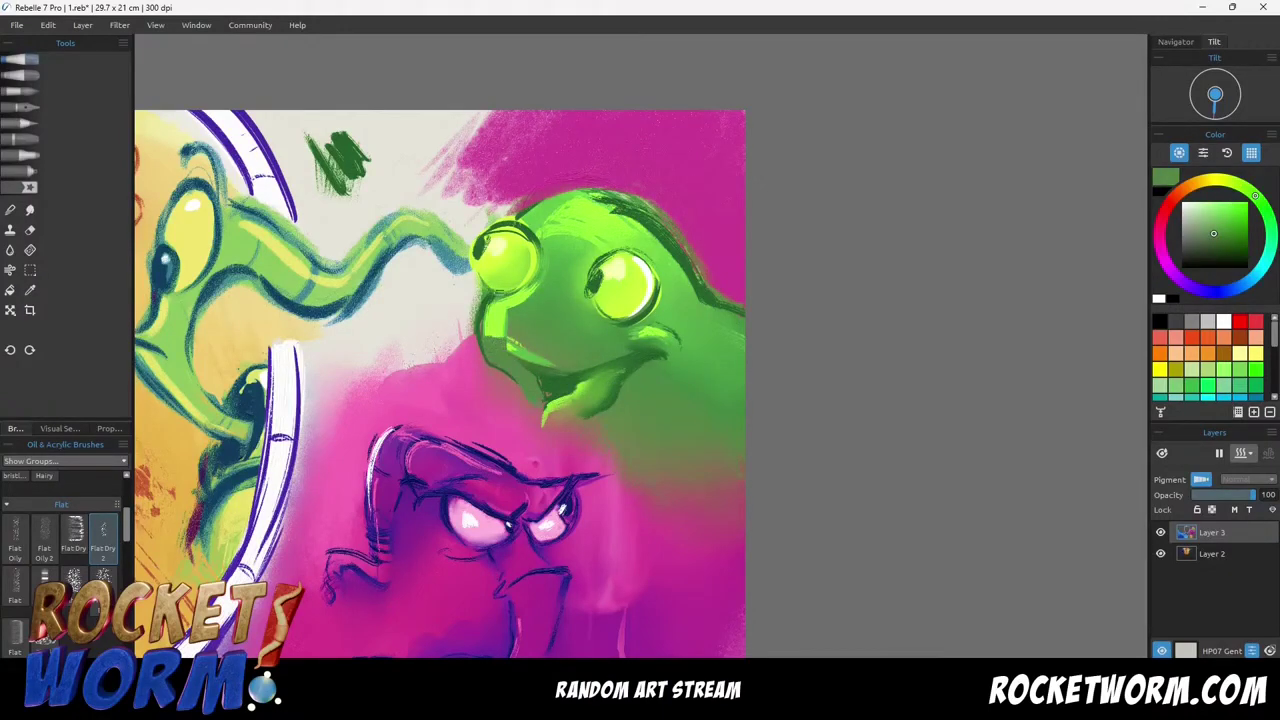
left_click(508, 237, "alt")
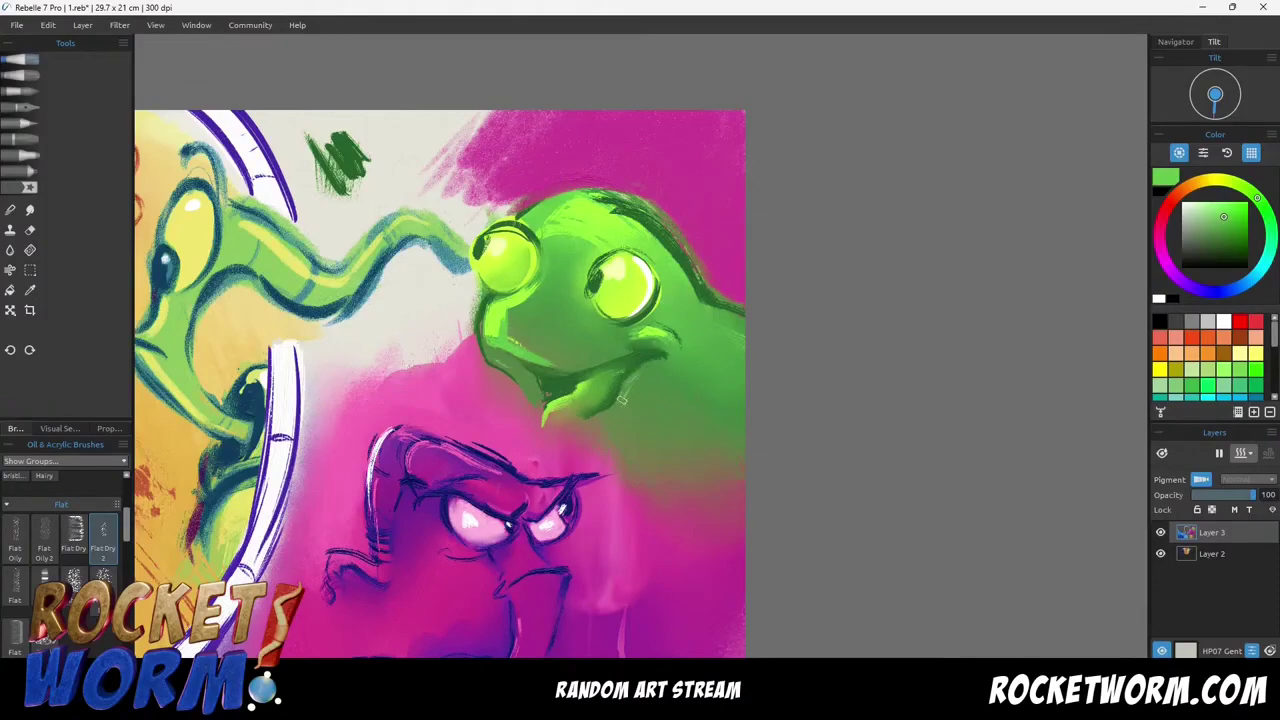
left_click_drag(620, 399, 556, 427)
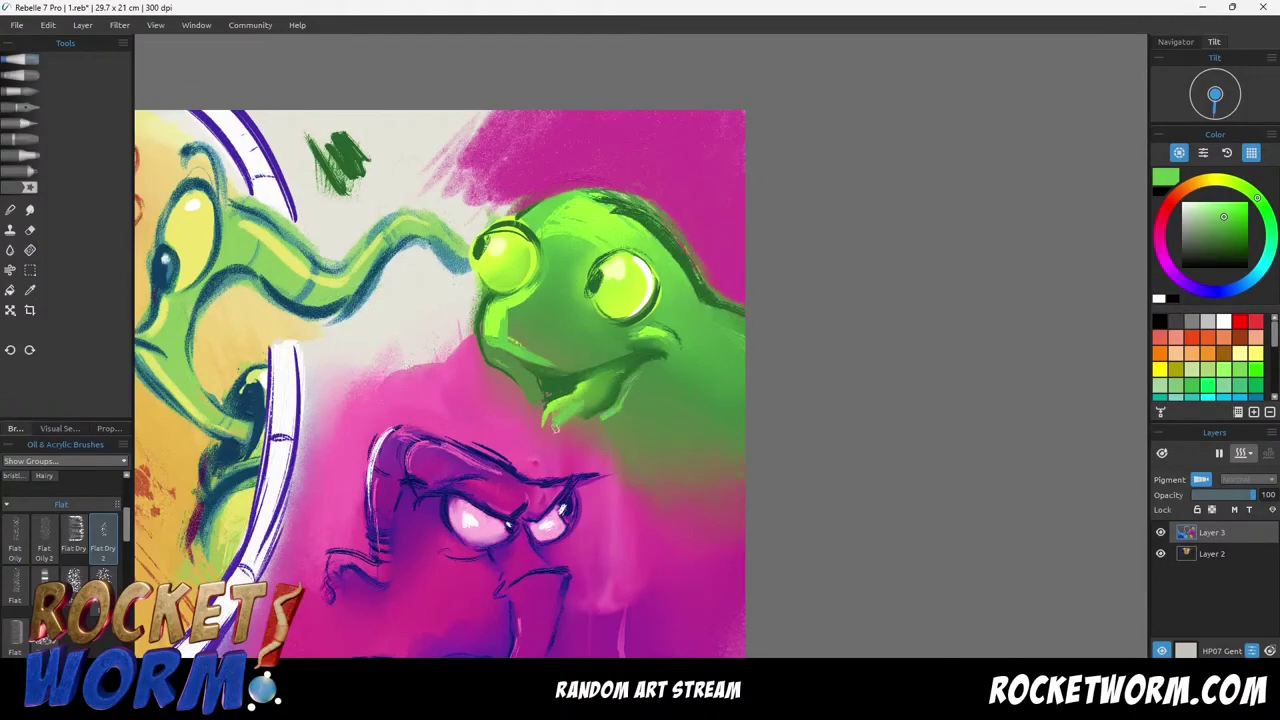
Flatten the nearer eye's lower edge with sampled greens, then retrace the mouth line in dark green.
left_click(597, 315, "alt")
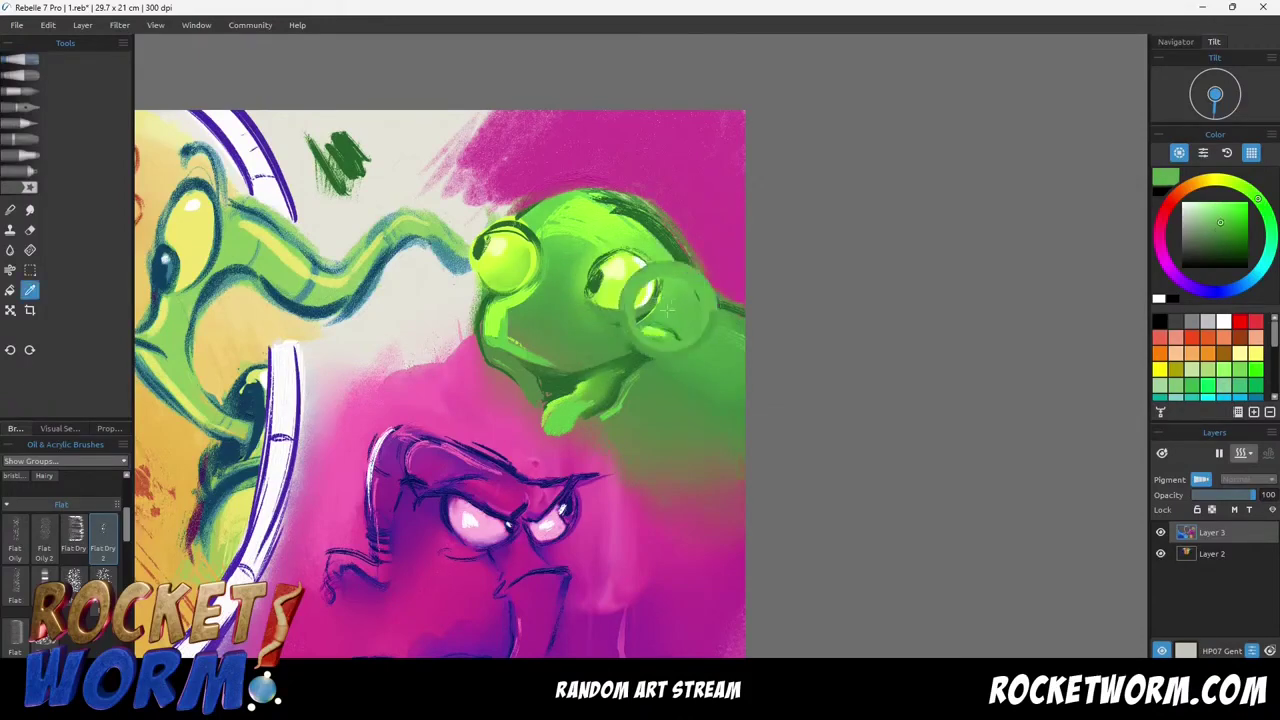
left_click(612, 311, "alt")
left_click(643, 290, "alt")
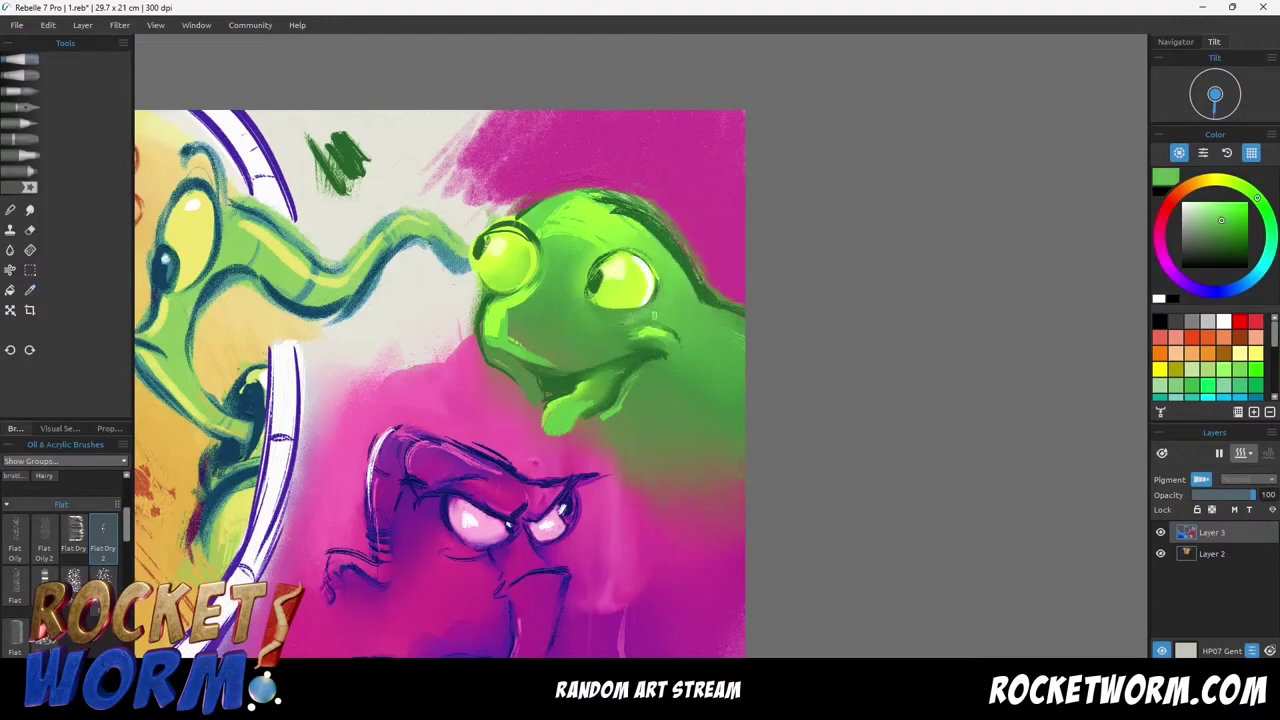
left_click(666, 237, "alt")
left_click_drag(600, 306, 646, 307)
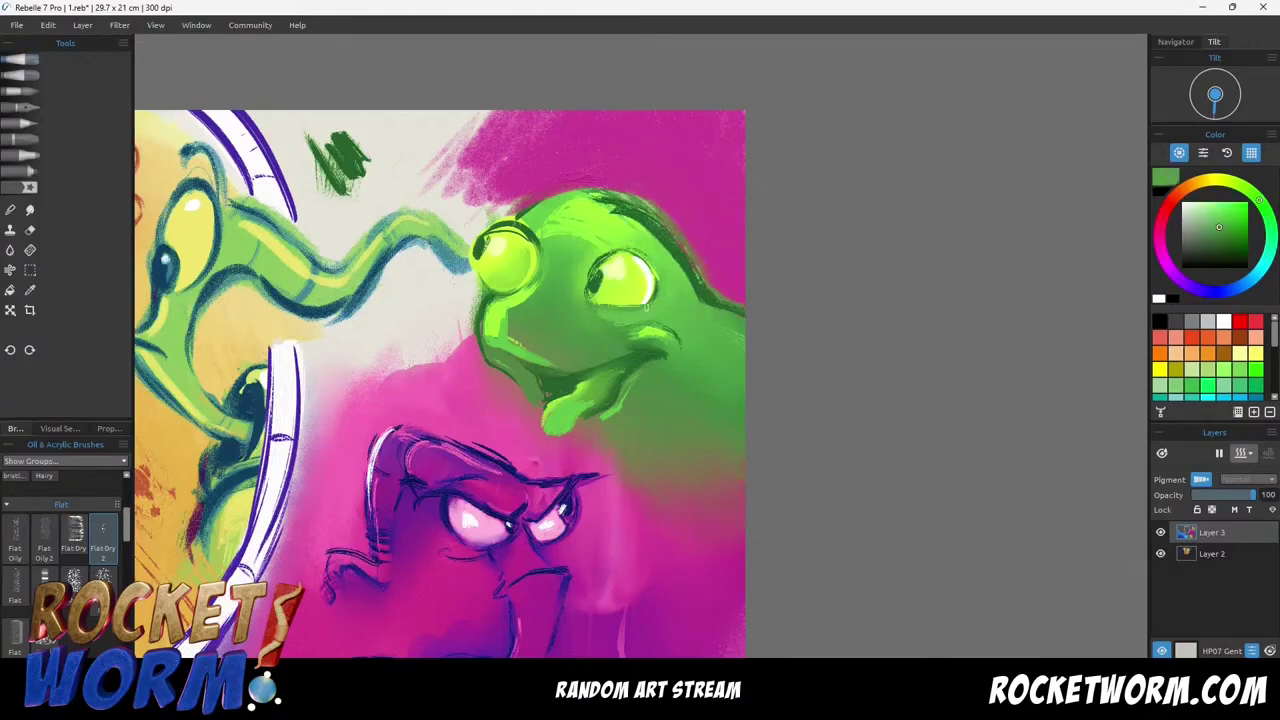
left_click(612, 206, "alt")
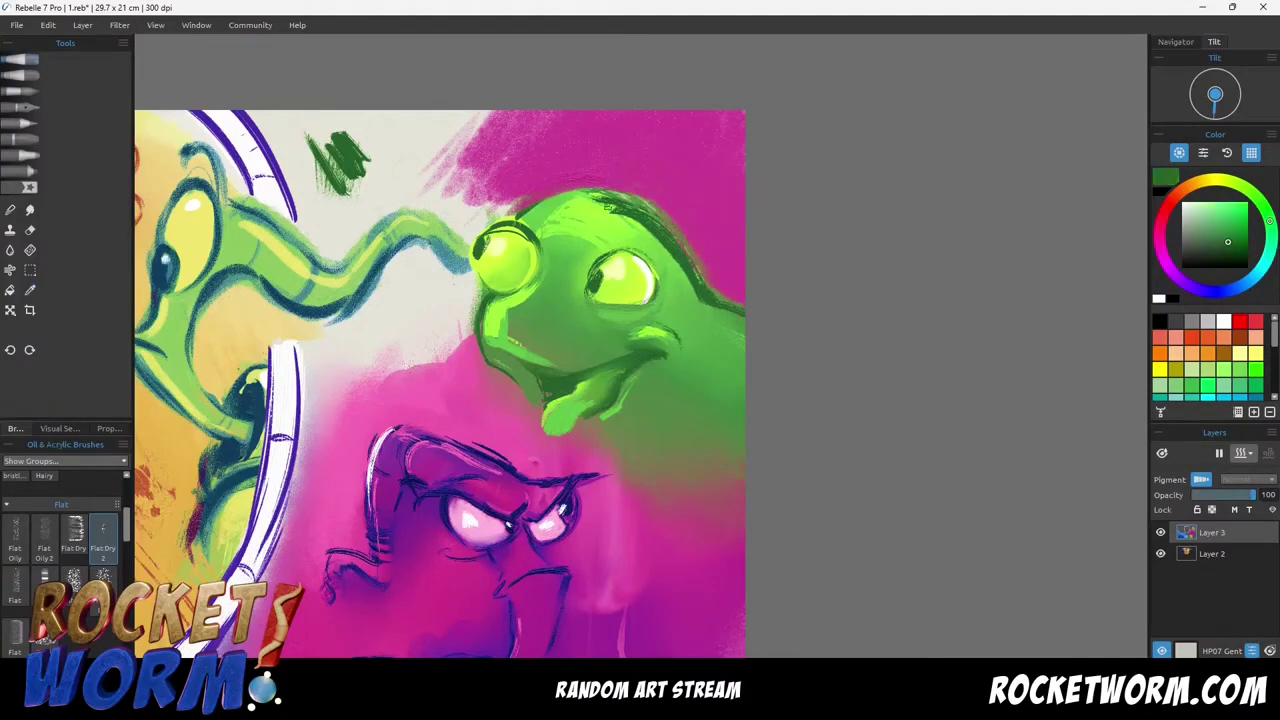
left_click_drag(497, 345, 572, 373)
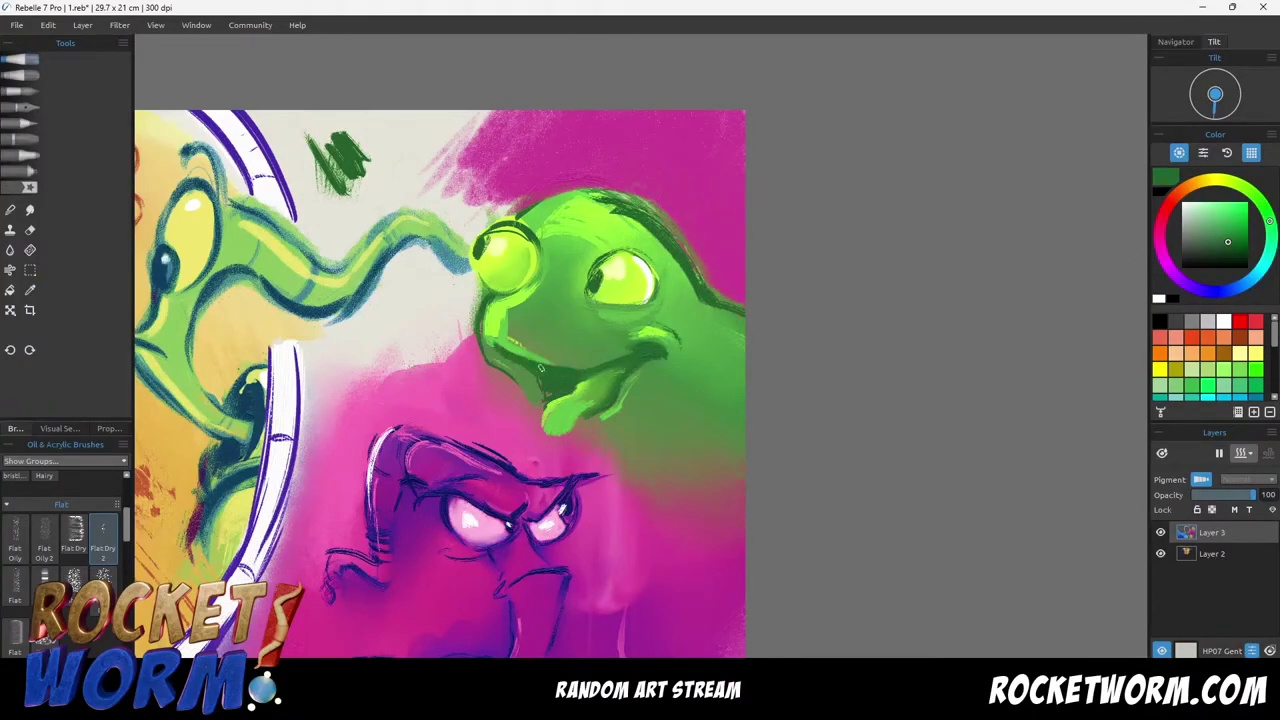
Fill the muzzle between the eyes and mouth with sampled light green and blend its shading.
left_click(579, 224, "alt")
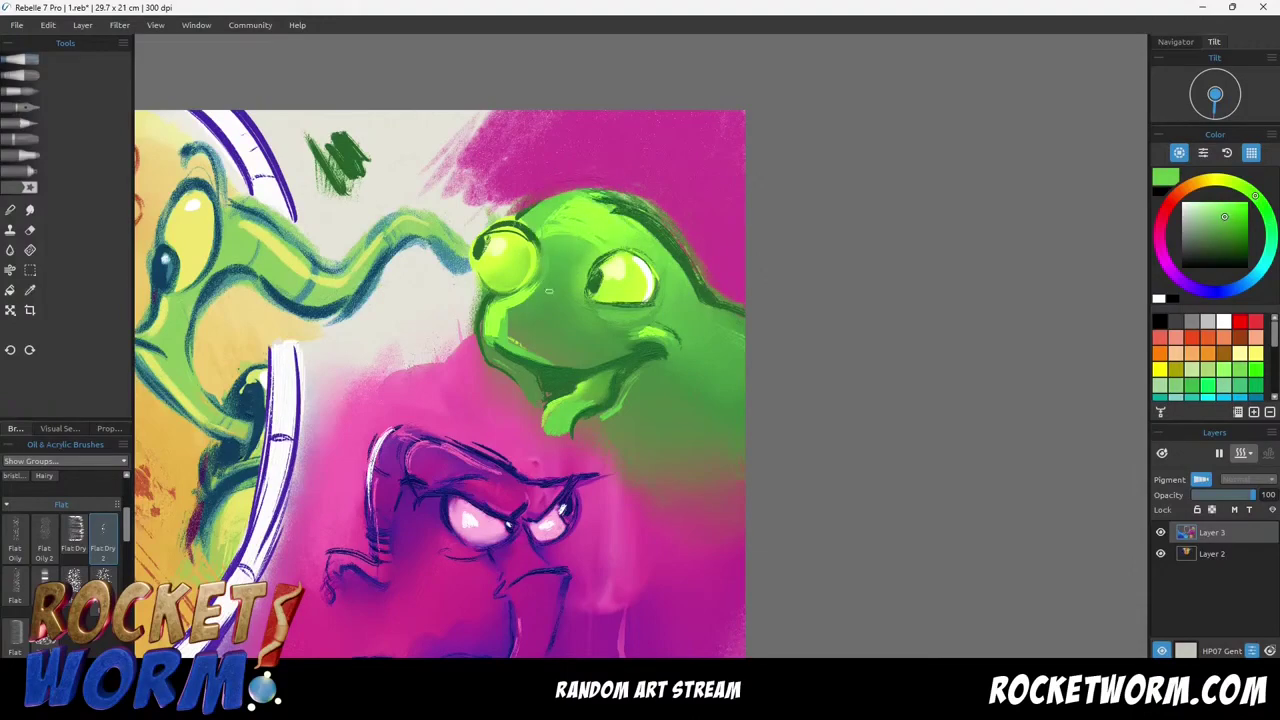
mouse_move(535, 302)
left_mouse_down()
mouse_move(520, 338)
mouse_move(600, 347)
left_mouse_up()
mouse_move(555, 282)
left_mouse_down()
mouse_move(570, 330)
mouse_move(594, 333)
left_mouse_up()
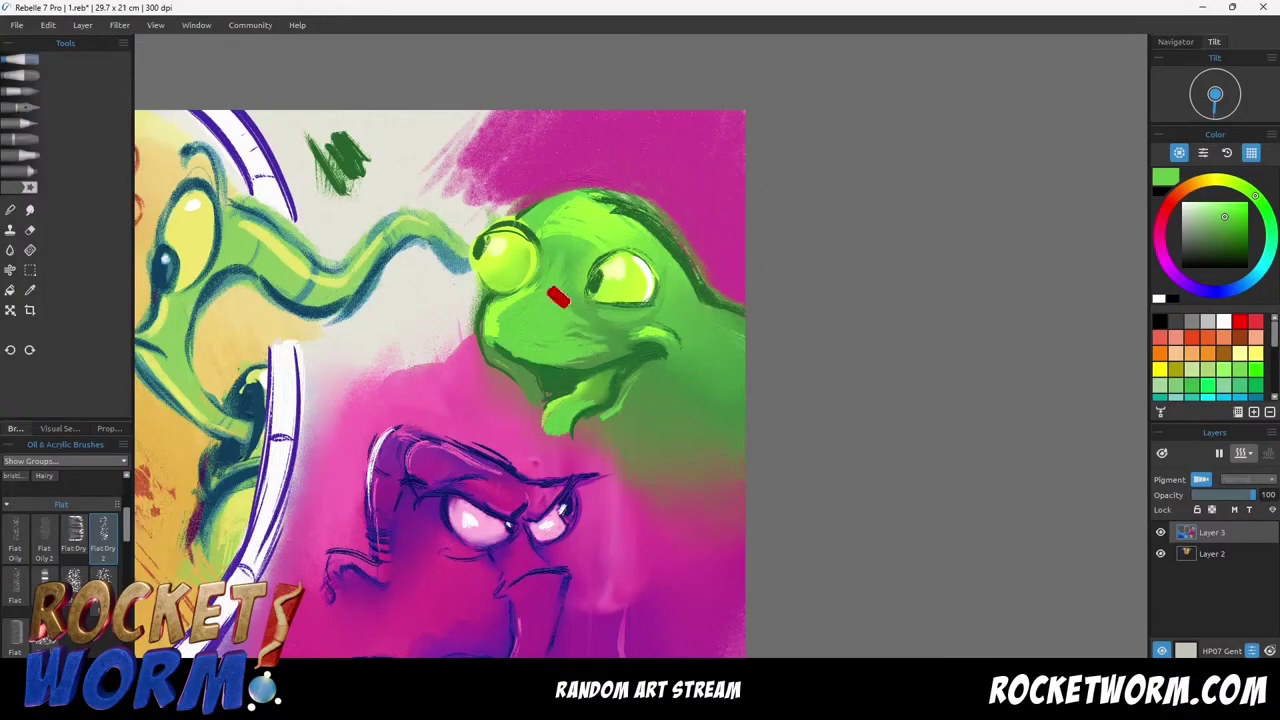
key("n")
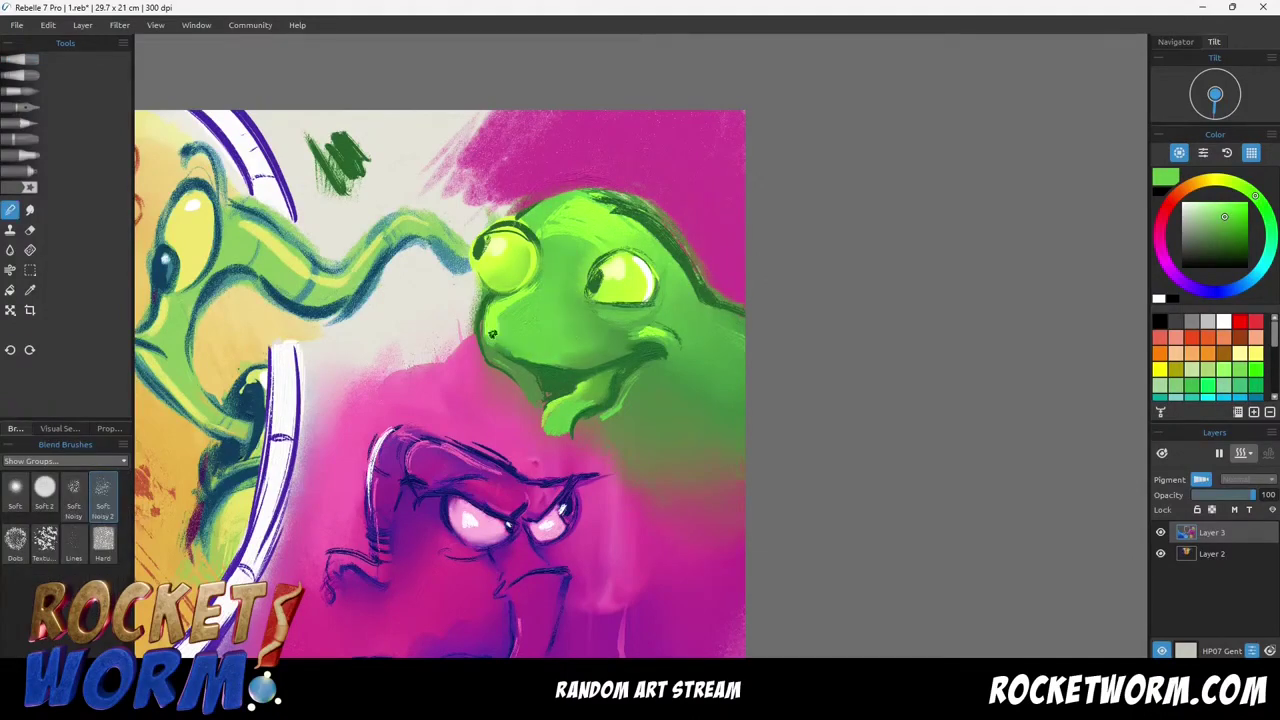
Deepen the mouth and lower-lip outline in dark green and add a lime highlight down the front of the muzzle.
left_click(563, 368, "alt")
key("b")
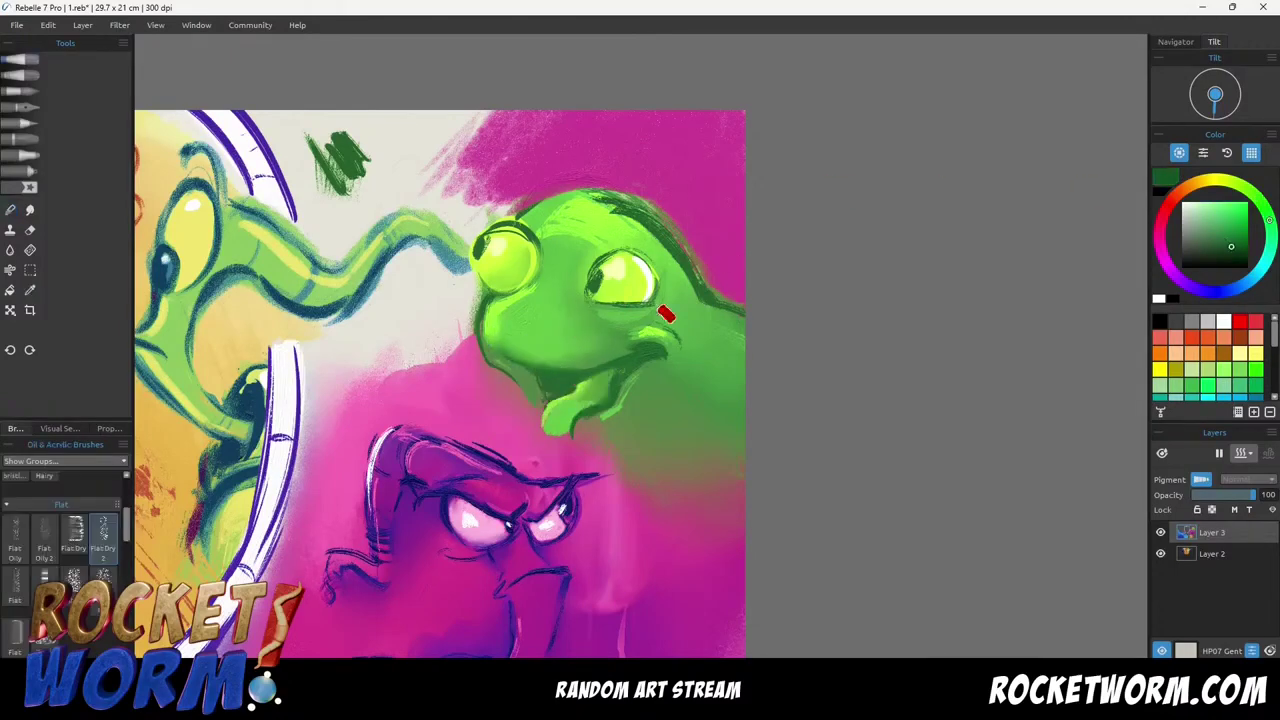
left_click_drag(576, 376, 646, 350)
left_click_drag(522, 358, 584, 370)
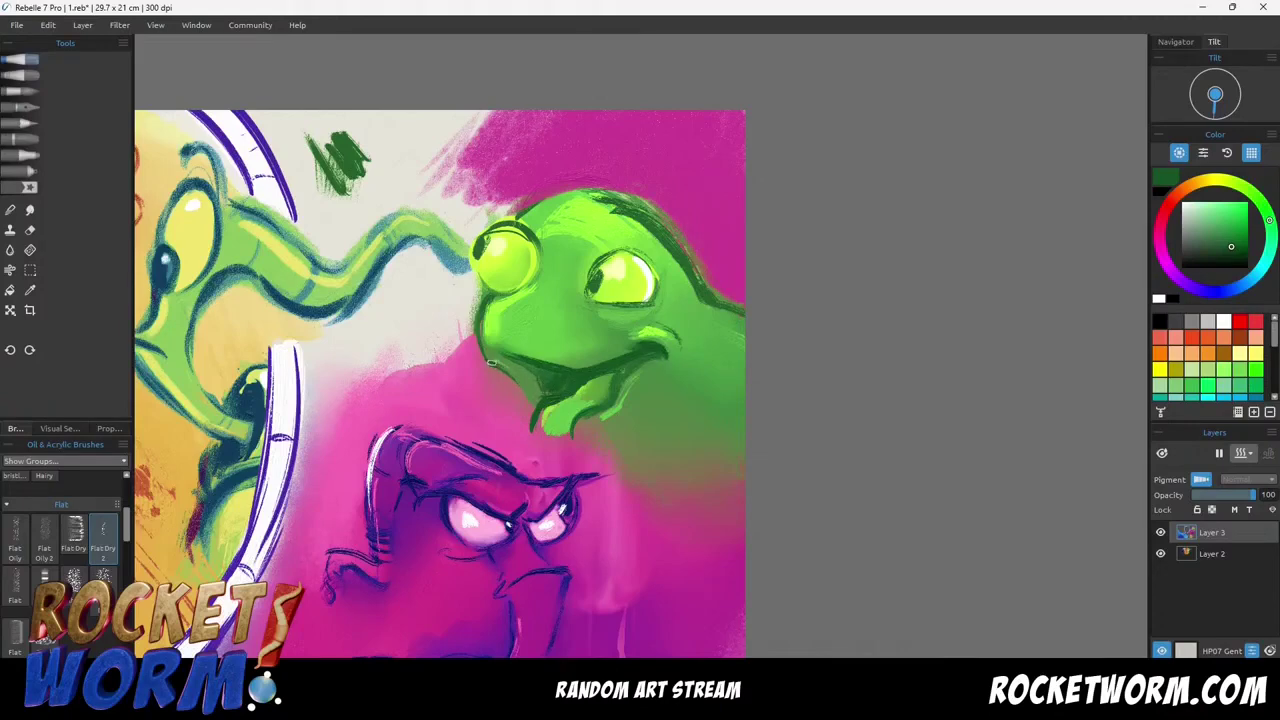
left_click(587, 219, "alt")
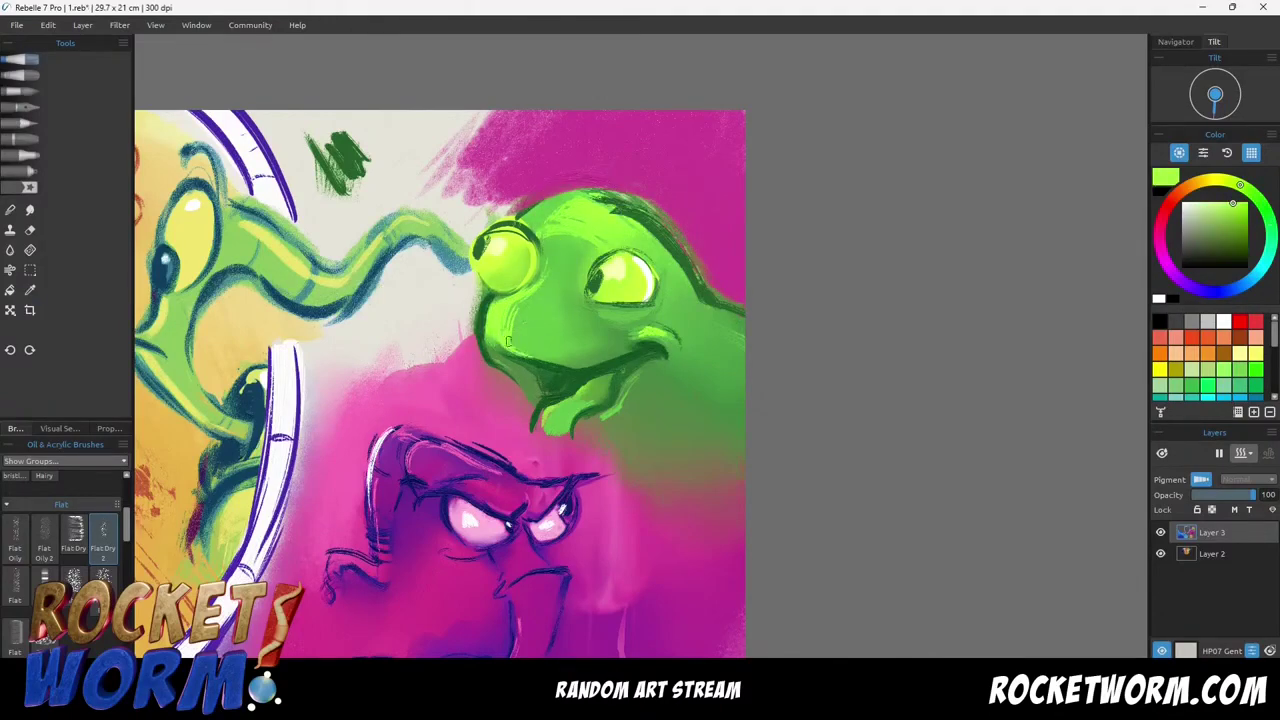
left_click(573, 230, "alt")
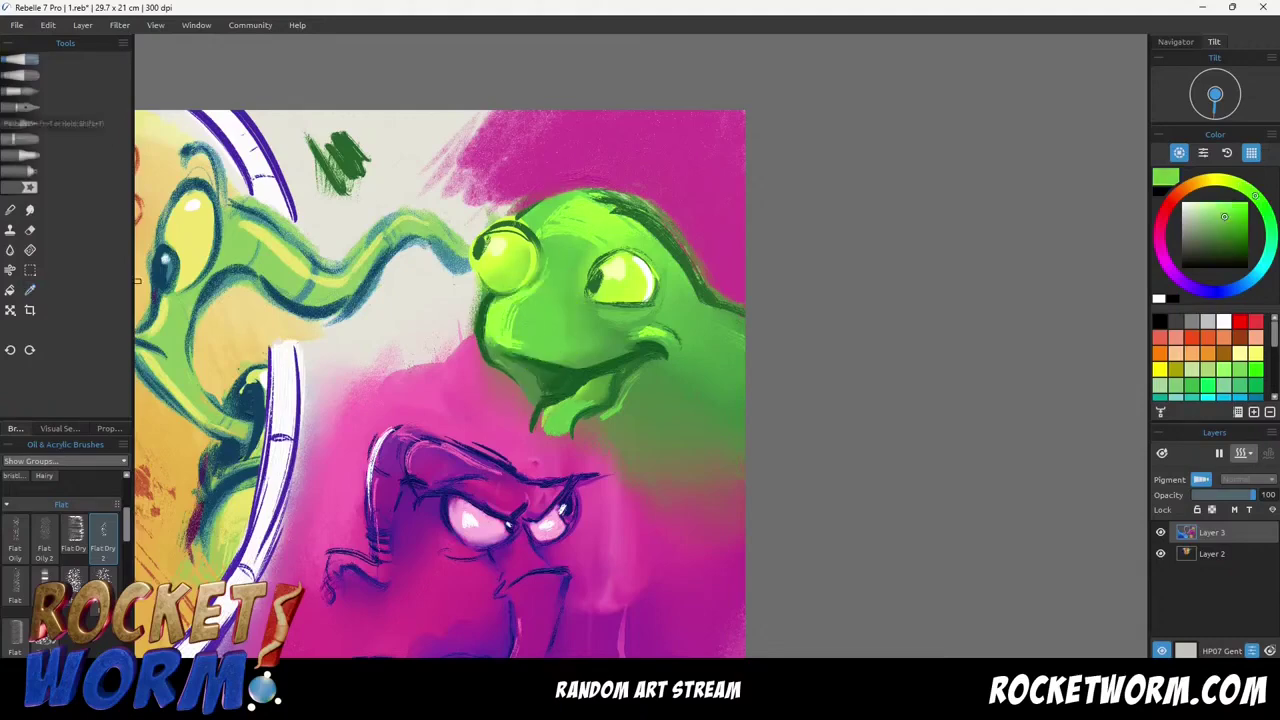
Paint over the green character's mouth and lower body with sampled pinks using the Oval pastel brush.
left_click(22, 139)
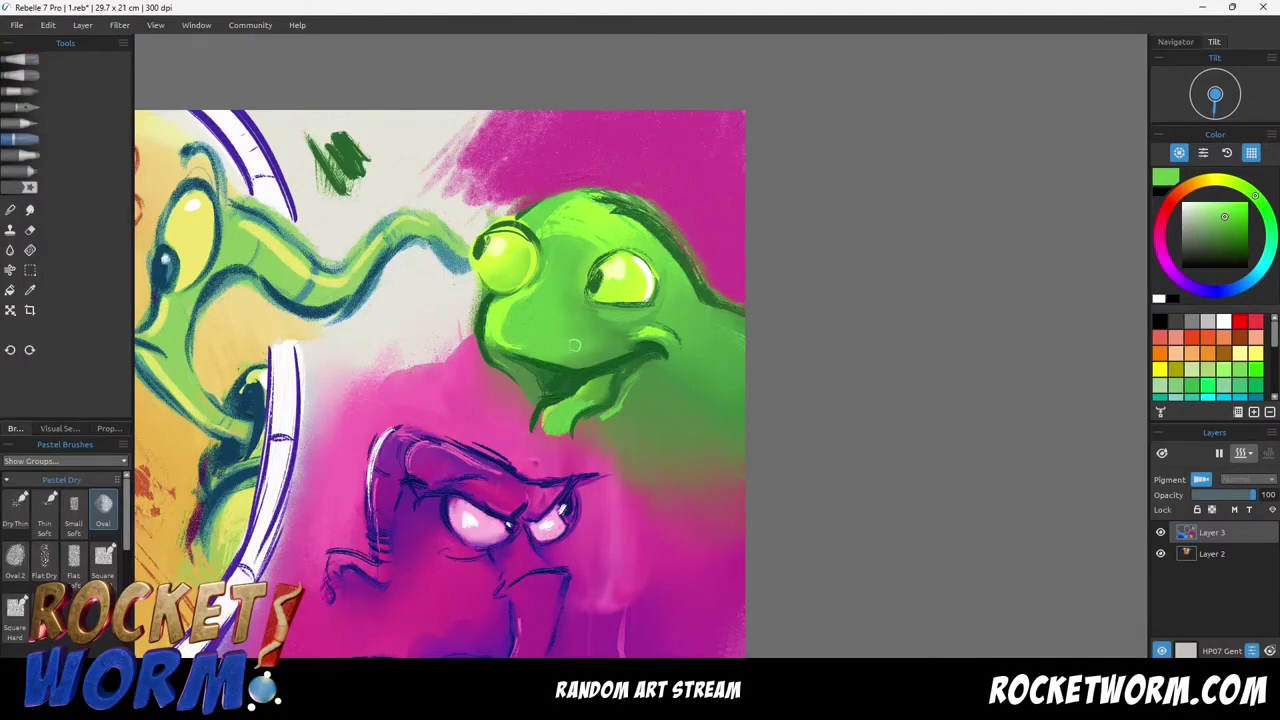
left_click(565, 349, "alt")
mouse_move(634, 352)
left_mouse_down()
mouse_move(449, 386)
mouse_move(720, 434)
left_mouse_up()
left_click(522, 402, "alt")
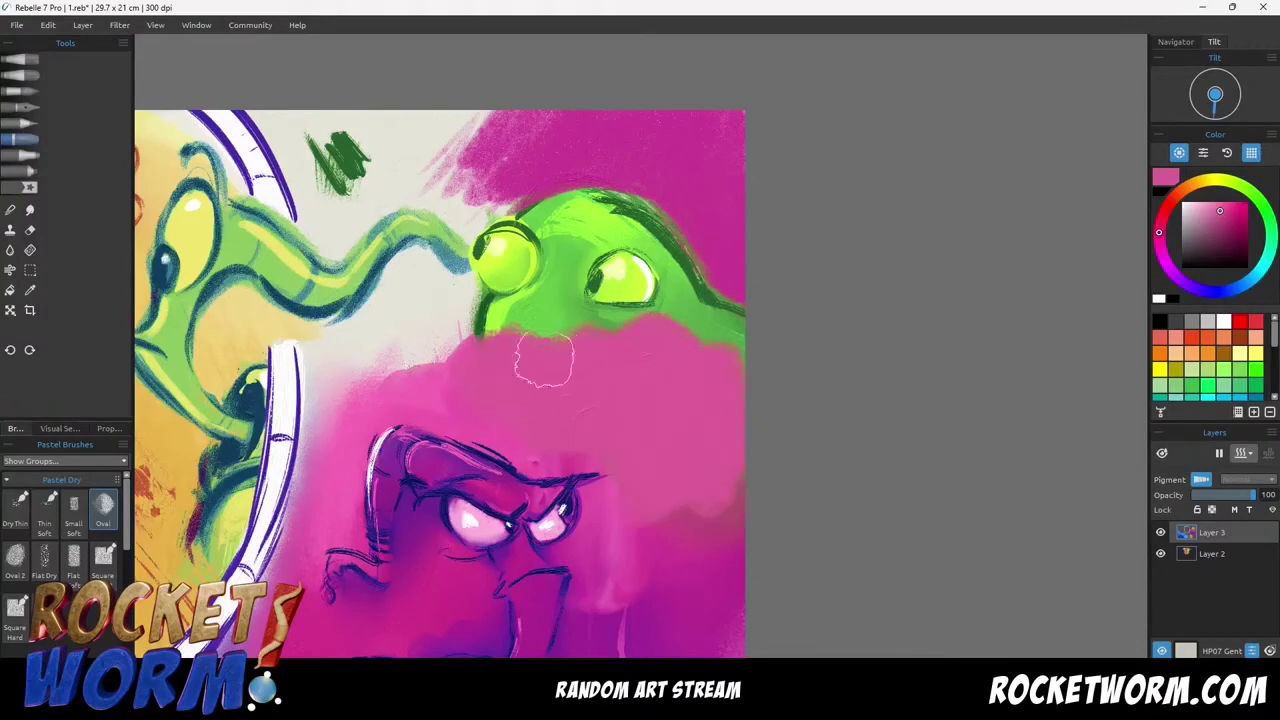
left_click(692, 529, "alt")
mouse_move(692, 490)
left_mouse_down()
mouse_move(686, 396)
mouse_move(508, 352)
mouse_move(565, 365)
mouse_move(597, 351)
mouse_move(586, 354)
left_mouse_up()
Draw a jagged white line along the upper edge of the pink area and trim the top of the green head with magenta.
left_click(1183, 204)
mouse_move(648, 318)
left_mouse_down()
mouse_move(471, 336)
mouse_move(352, 394)
mouse_move(744, 358)
left_mouse_up()
left_click(591, 151, "alt")
mouse_move(603, 203)
left_mouse_down()
mouse_move(520, 217)
mouse_move(689, 237)
mouse_move(622, 203)
left_mouse_up()
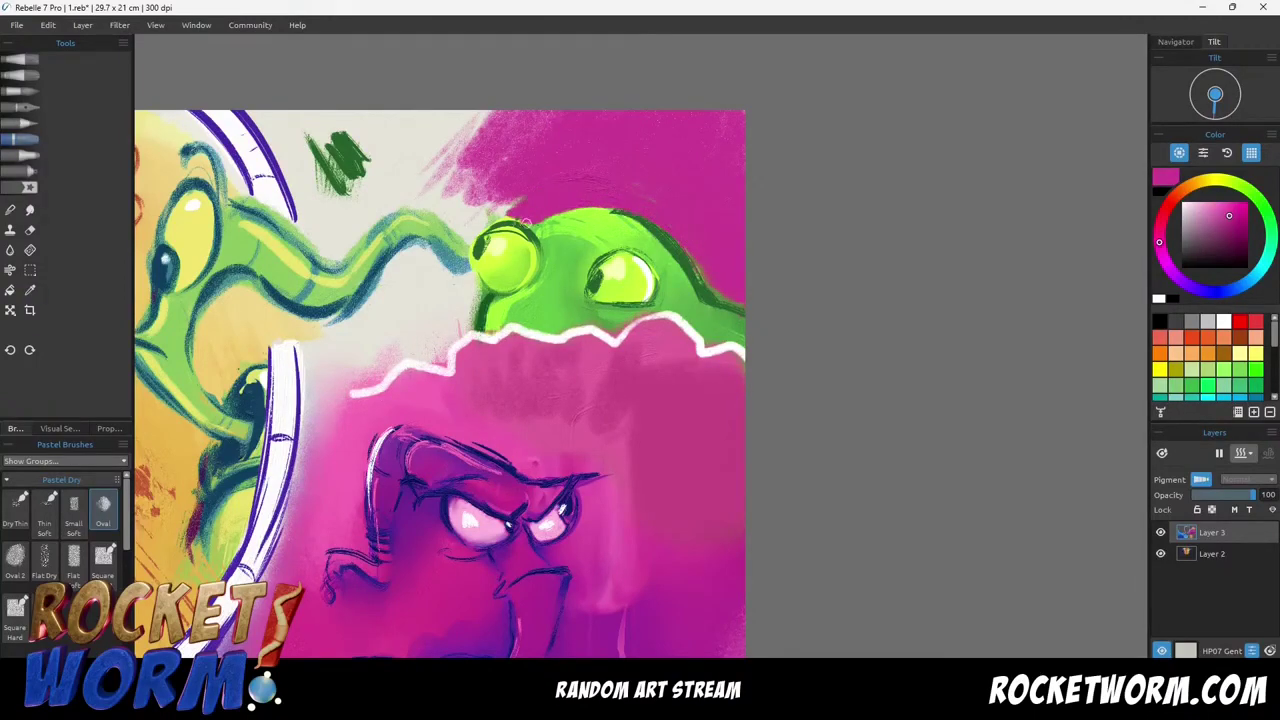
Paint raised, worried eyebrows above both yellow-lime eyes in sampled dark green with the Flat Dry 2 brush.
left_click(663, 234, "alt")
mouse_move(486, 215)
left_mouse_down()
mouse_move(521, 211)
mouse_move(546, 228)
left_mouse_up()
left_click(20, 60)
left_click_drag(480, 214, 538, 208)
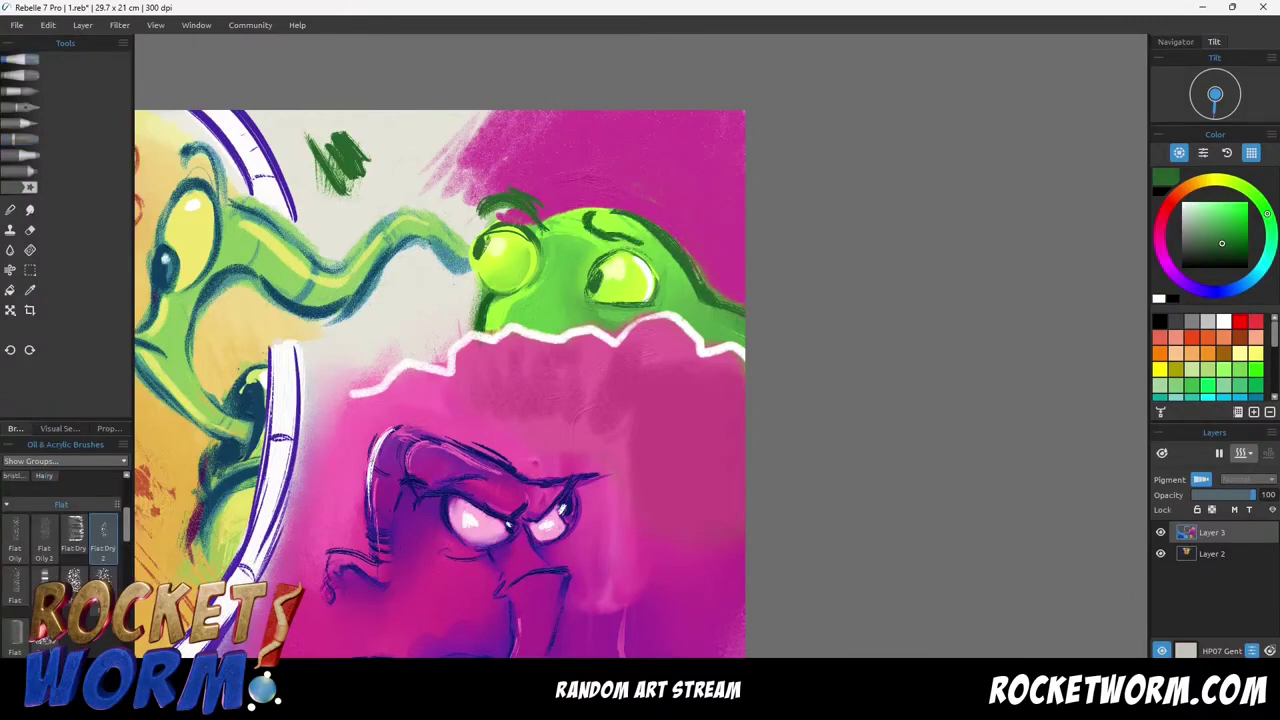
Hand-letter "Thats a Nope !" in white across the background above the green head, with a lead-in stroke before it.
left_click(1182, 203)
left_click_drag(386, 142, 488, 124)
mouse_move(456, 126)
left_mouse_down()
mouse_move(460, 158)
mouse_move(548, 160)
left_mouse_up()
mouse_move(574, 132)
left_mouse_down()
mouse_move(598, 158)
mouse_move(652, 172)
left_mouse_up()
left_click_drag(662, 152, 738, 194)
left_click_drag(697, 191, 694, 220)
left_click(703, 243)
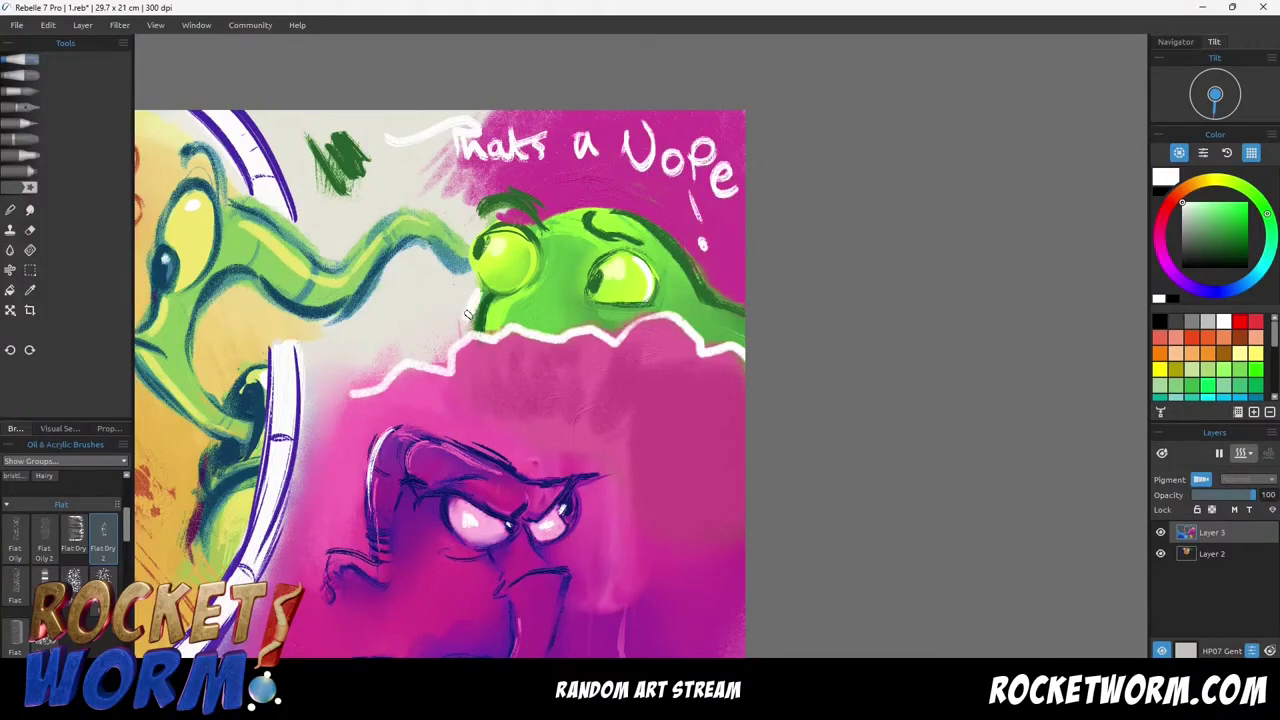
Fill the area between the stretched green eyestalk and the green head with loose white strokes and save the painting.
mouse_move(464, 318)
left_mouse_down()
mouse_move(448, 330)
mouse_move(453, 279)
mouse_move(405, 252)
mouse_move(400, 320)
mouse_move(380, 270)
mouse_move(349, 372)
mouse_move(372, 320)
mouse_move(408, 286)
mouse_move(455, 375)
mouse_move(340, 408)
mouse_move(360, 340)
mouse_move(520, 370)
mouse_move(416, 333)
mouse_move(535, 429)
mouse_move(475, 514)
left_mouse_up()
key("ctrl+s")
Cover the white lettering and the dark green test scribble with broad strokes of sampled magenta.
left_click(628, 378, "alt")
mouse_move(692, 325)
left_mouse_down()
mouse_move(744, 328)
mouse_move(784, 360)
left_mouse_up()
left_click_drag(784, 360, 596, 326)
mouse_move(596, 326)
left_mouse_down()
mouse_move(728, 312)
mouse_move(450, 330)
mouse_move(495, 358)
left_mouse_up()
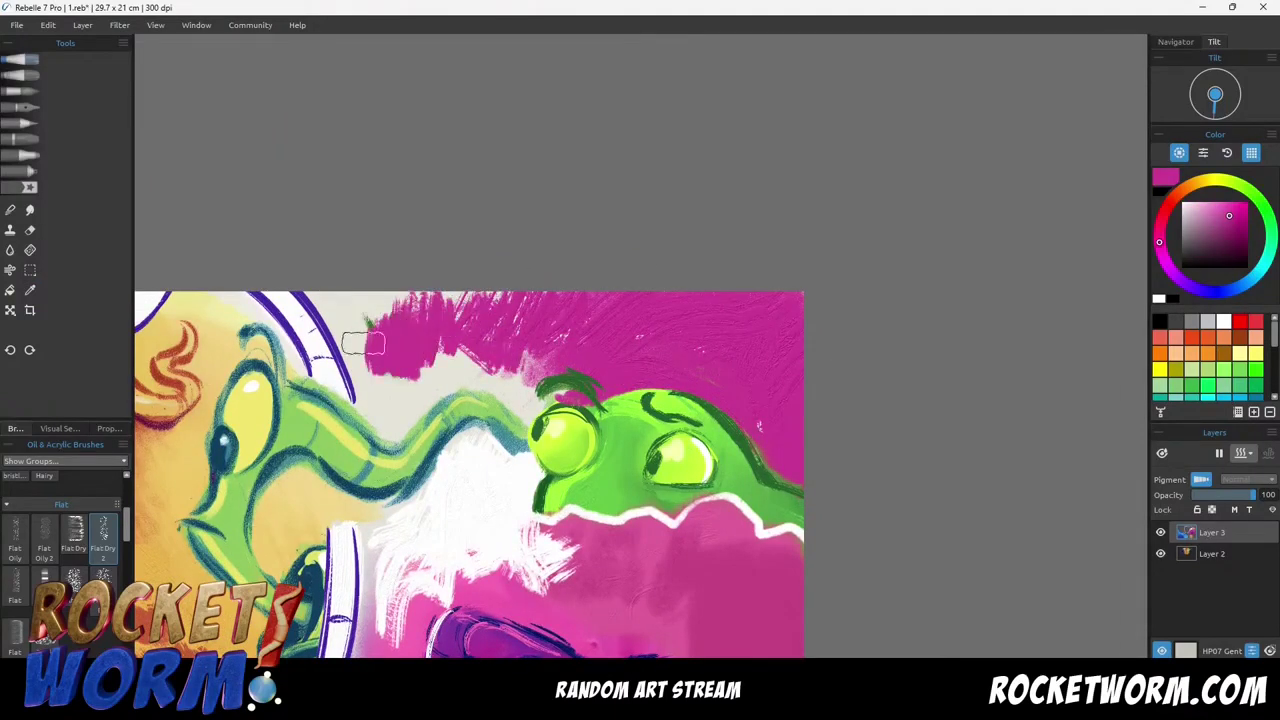
Paint a wide deep purple band across the upper background above the green characters.
left_click(1236, 226)
mouse_move(365, 320)
left_mouse_down()
mouse_move(486, 287)
mouse_move(330, 320)
mouse_move(680, 300)
left_mouse_up()
left_click(1184, 282)
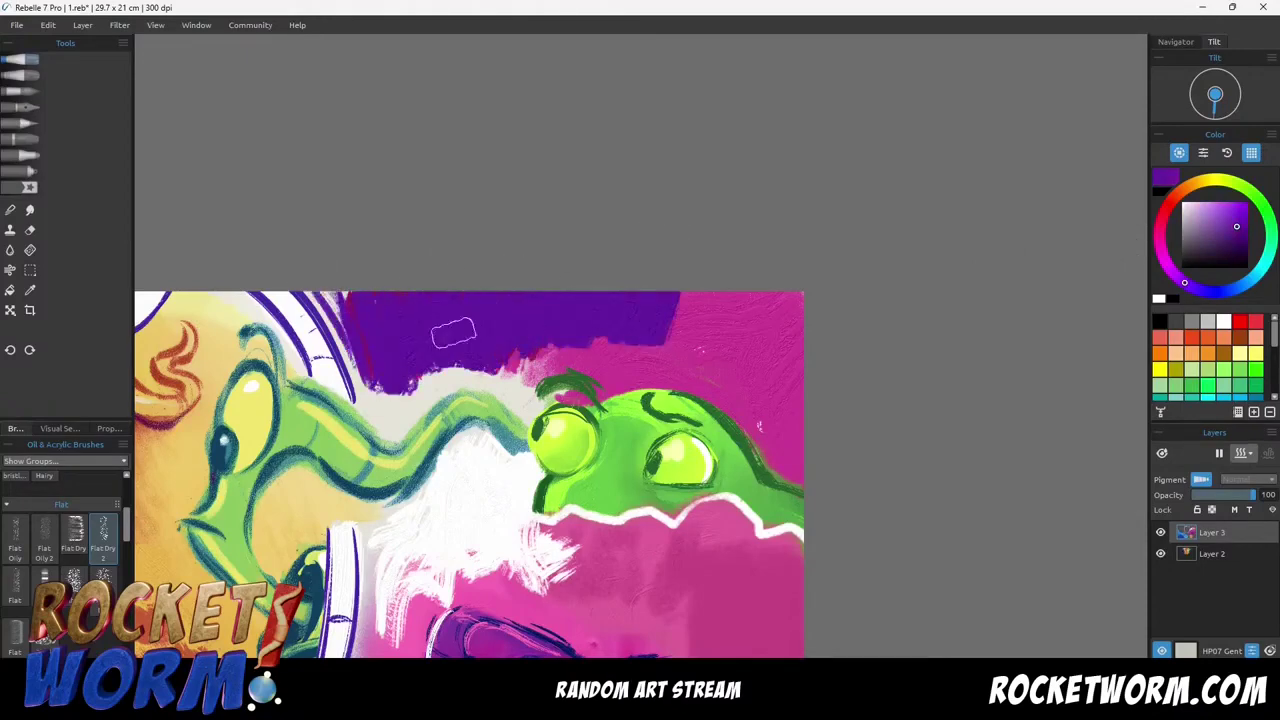
Cover the upper background with bright cyan, from the white ring across to the canvas edge above the green head.
left_click(1215, 179)
left_click(1233, 202)
mouse_move(605, 312)
left_mouse_down()
mouse_move(563, 325)
mouse_move(390, 320)
mouse_move(400, 300)
mouse_move(634, 266)
left_mouse_up()
left_click(1263, 265)
mouse_move(720, 320)
left_mouse_down()
mouse_move(775, 362)
mouse_move(745, 292)
mouse_move(682, 334)
mouse_move(730, 314)
mouse_move(796, 220)
mouse_move(700, 296)
mouse_move(604, 319)
mouse_move(468, 274)
mouse_move(408, 348)
mouse_move(280, 238)
mouse_move(365, 344)
mouse_move(457, 366)
mouse_move(635, 339)
mouse_move(785, 394)
left_mouse_up()
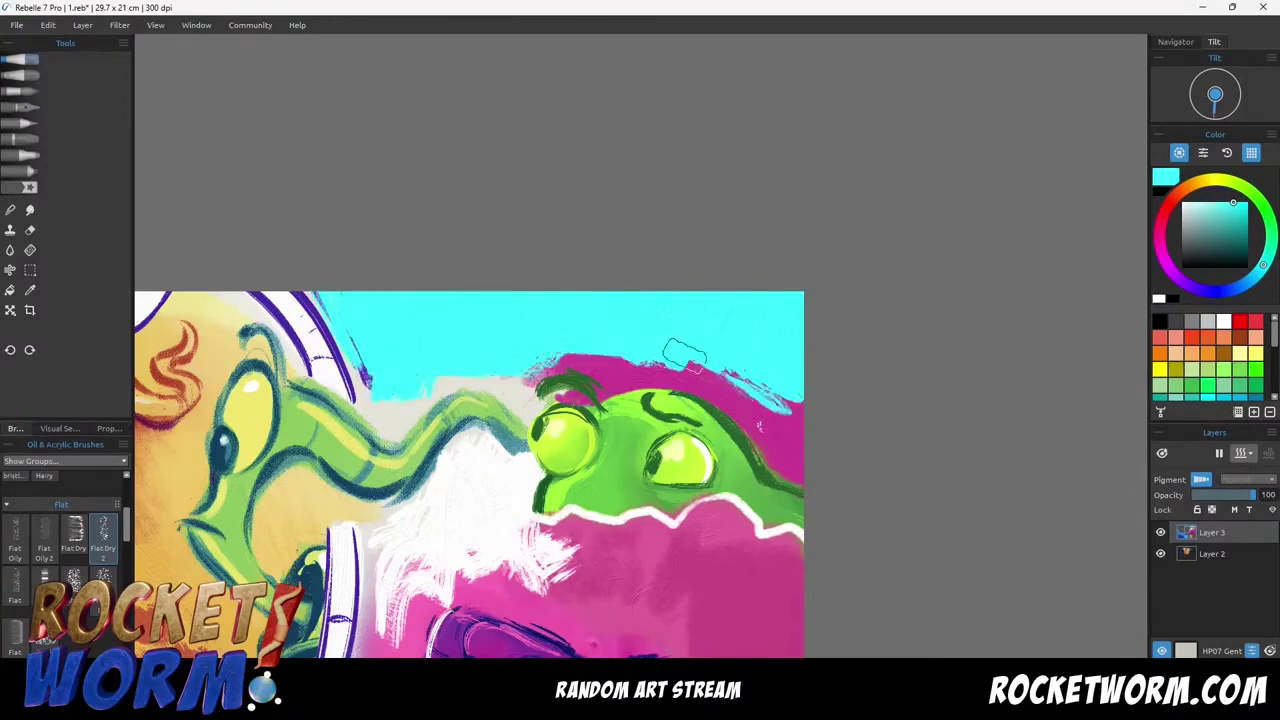
Repaint the green character's eyebrows and both pupils in black.
left_click(1248, 268)
left_click_drag(585, 387, 543, 390)
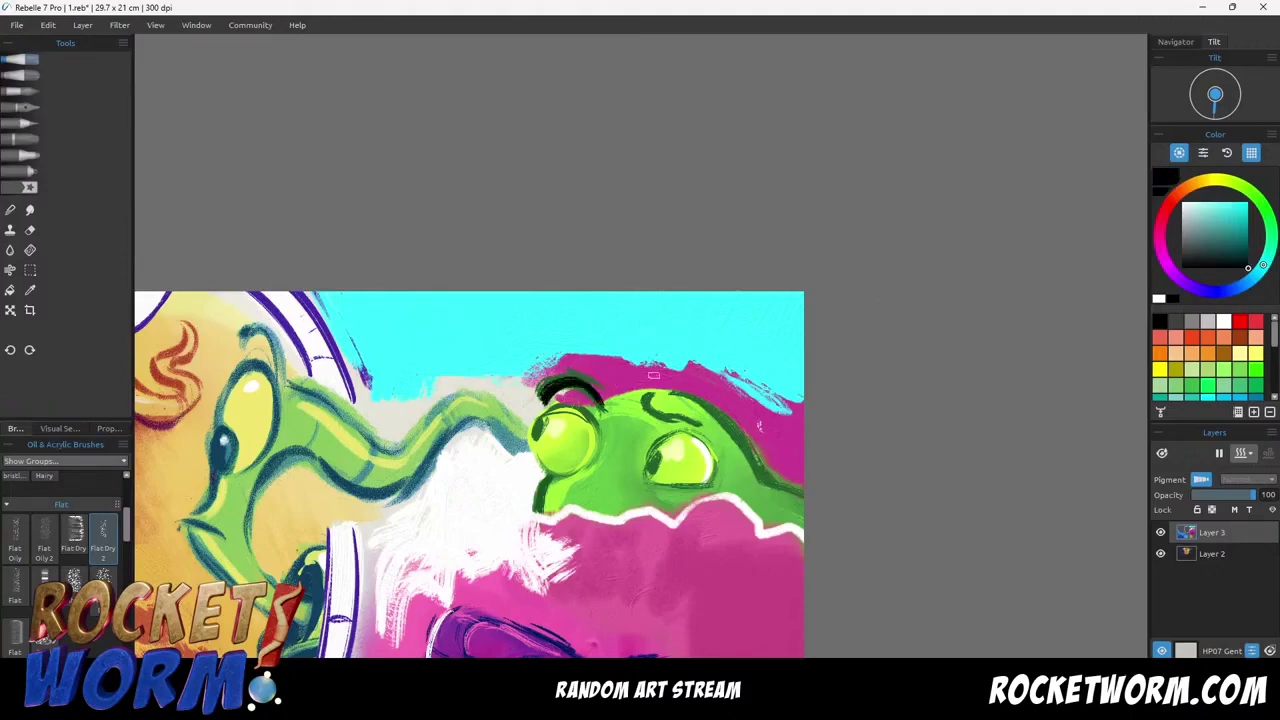
left_click_drag(650, 452, 656, 476)
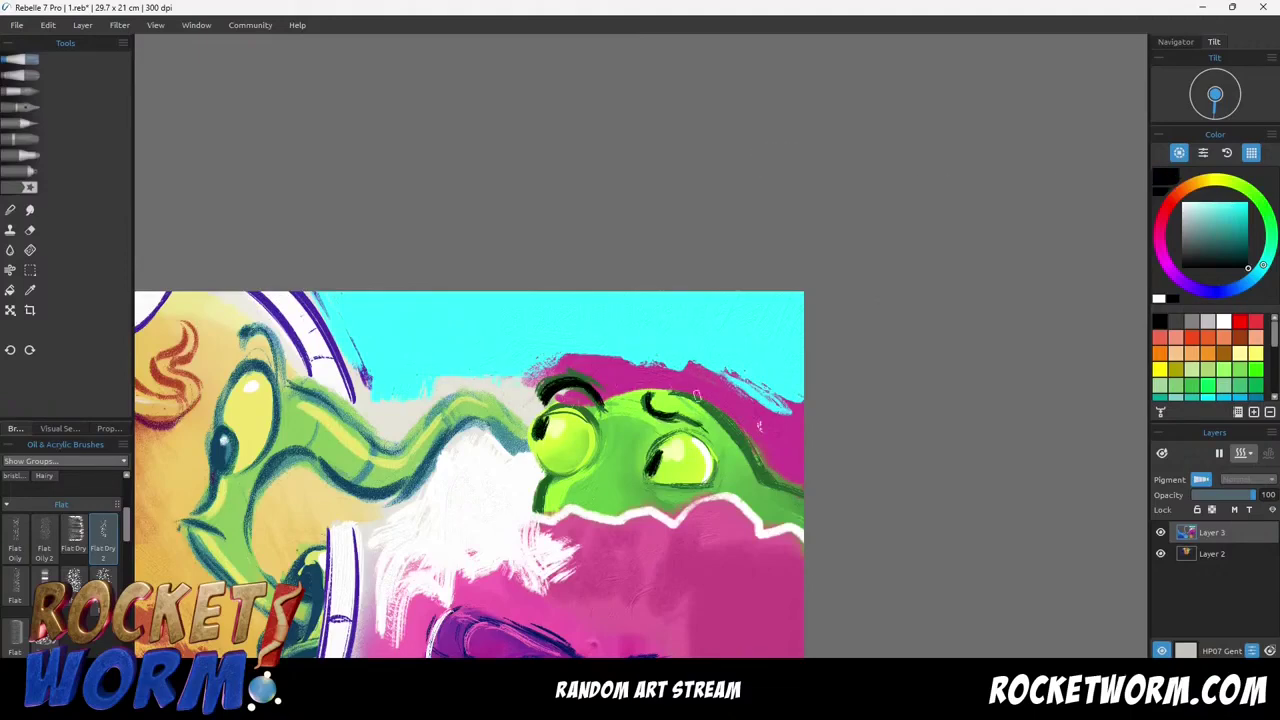
Outline a winding, segmented worm body across the cyan band in darker teal-blue, with curved lines dividing the segments.
left_click(1256, 275)
left_click(1237, 225)
mouse_move(745, 376)
left_mouse_down()
mouse_move(803, 392)
mouse_move(692, 355)
mouse_move(663, 315)
left_mouse_up()
mouse_move(742, 326)
left_mouse_down()
mouse_move(800, 331)
mouse_move(702, 293)
left_mouse_up()
left_click_drag(738, 319, 697, 357)
mouse_move(662, 316)
left_mouse_down()
mouse_move(655, 299)
mouse_move(550, 367)
mouse_move(406, 370)
left_mouse_up()
left_click_drag(322, 292, 370, 372)
left_click_drag(578, 280, 498, 335)
mouse_move(496, 332)
left_mouse_down()
mouse_move(490, 374)
mouse_move(410, 322)
mouse_move(392, 292)
mouse_move(384, 360)
left_mouse_up()
left_click_drag(398, 309, 375, 338)
Add long white highlight strokes along the segments of the cyan worm body.
left_click(1182, 203)
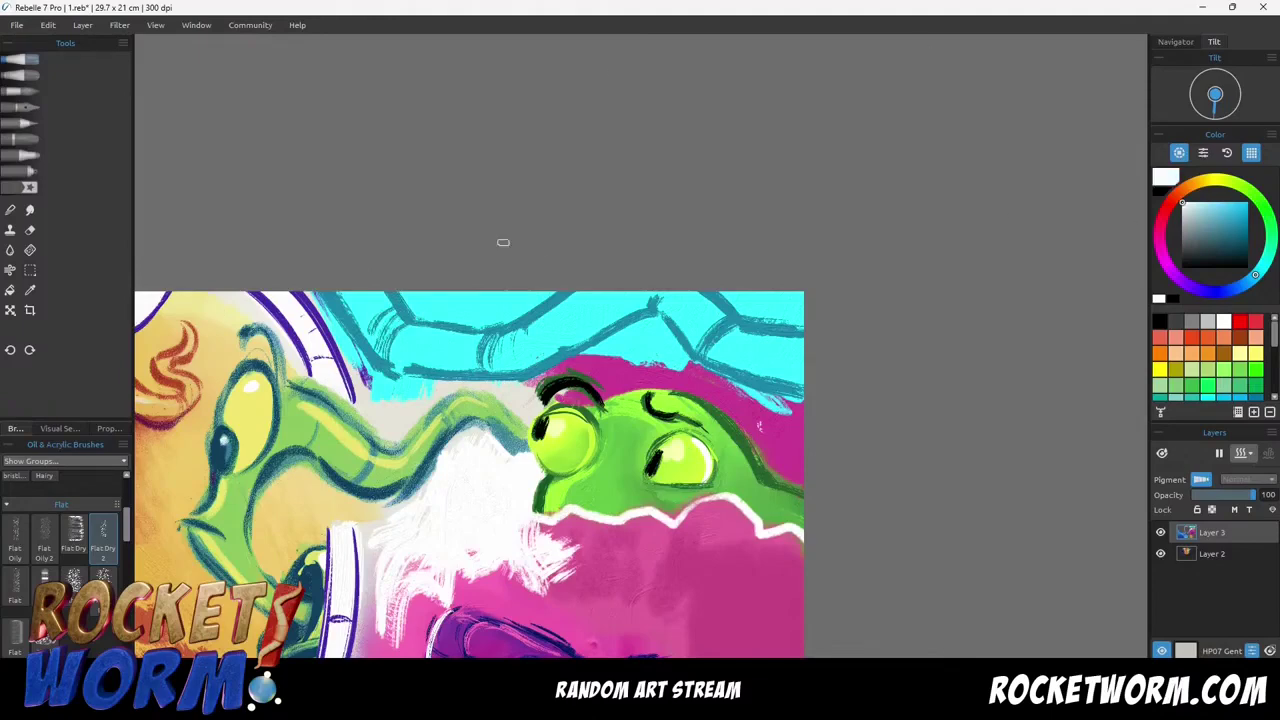
left_click_drag(574, 306, 494, 350)
mouse_move(484, 349)
left_mouse_down()
mouse_move(427, 343)
mouse_move(377, 306)
left_mouse_up()
mouse_move(690, 307)
left_mouse_down()
mouse_move(724, 341)
mouse_move(788, 352)
left_mouse_up()
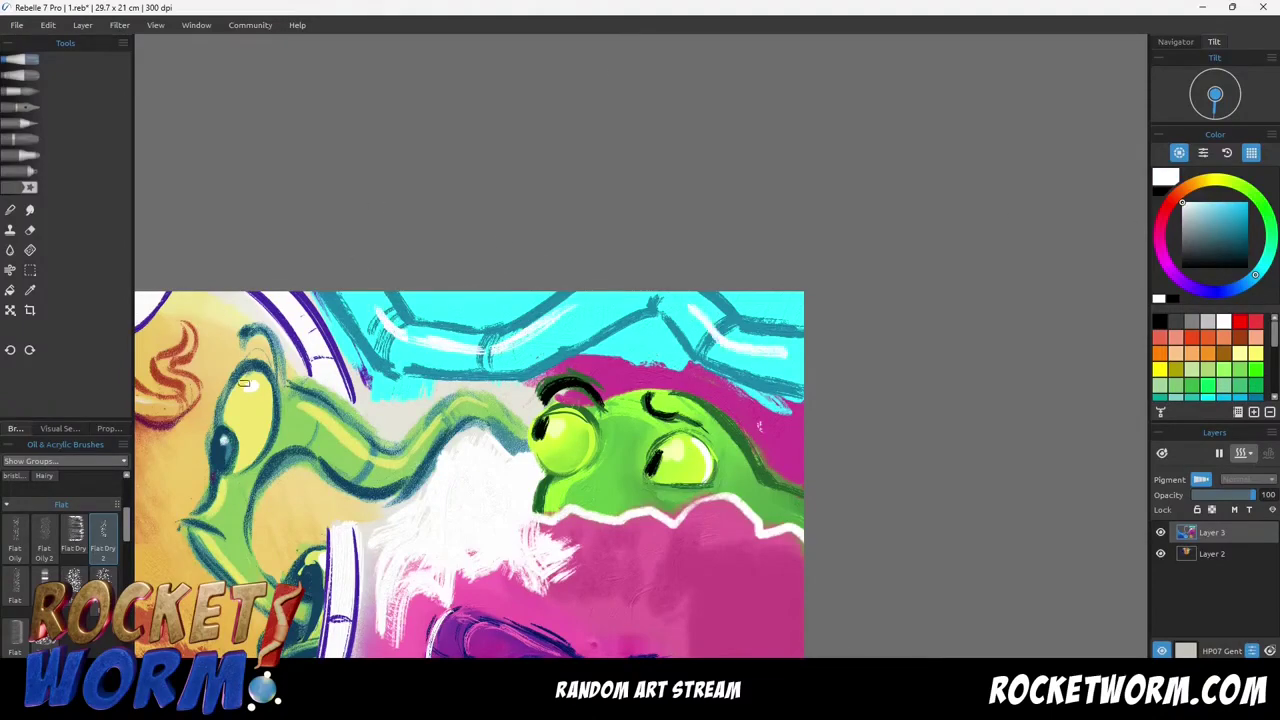
Clean up the cyan paint outside the worm body's outline, restoring the off-white background above and below it.
left_click_drag(375, 380, 346, 345)
left_click_drag(388, 386, 413, 390)
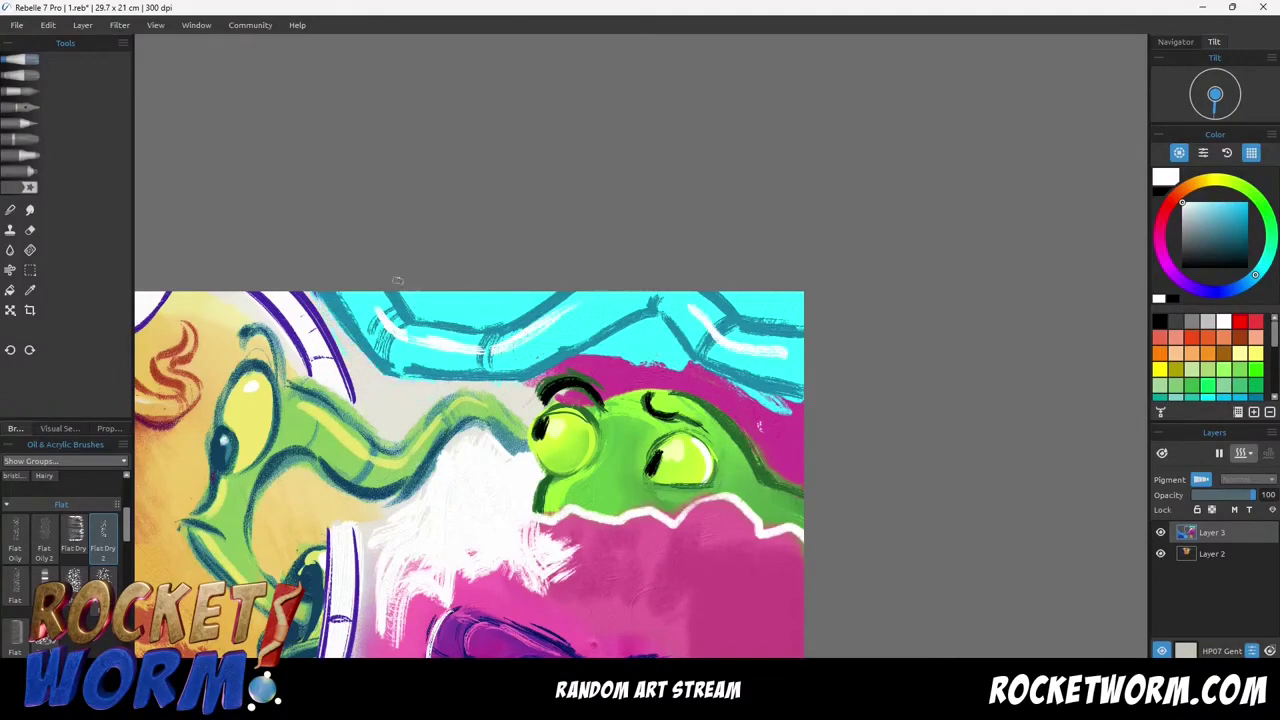
mouse_move(402, 292)
left_mouse_down()
mouse_move(507, 306)
mouse_move(418, 306)
left_mouse_up()
left_click_drag(727, 293, 803, 322)
left_click_drag(803, 299, 735, 294)
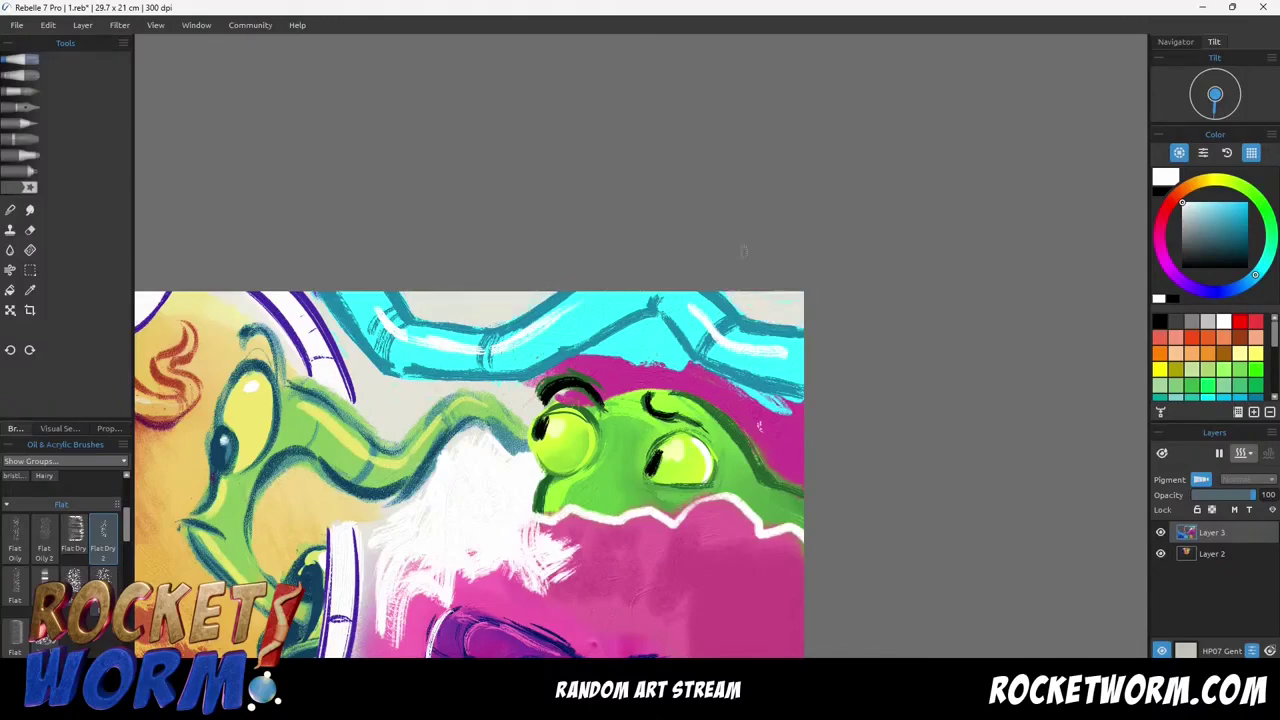
Fill the background around the cyan worm near the green head with magenta sampled from the artwork.
left_click_drag(636, 281, 527, 317)
left_click(504, 414, "alt")
mouse_move(532, 388)
left_mouse_down()
mouse_move(479, 399)
mouse_move(558, 403)
mouse_move(548, 358)
left_mouse_up()
left_click_drag(620, 326, 688, 357)
left_click_drag(688, 345, 630, 328)
Sketch a large oval eye in dark blue colored pencil on the blue area beside the angry blue worm.
scroll(273, 507, "down", 4)
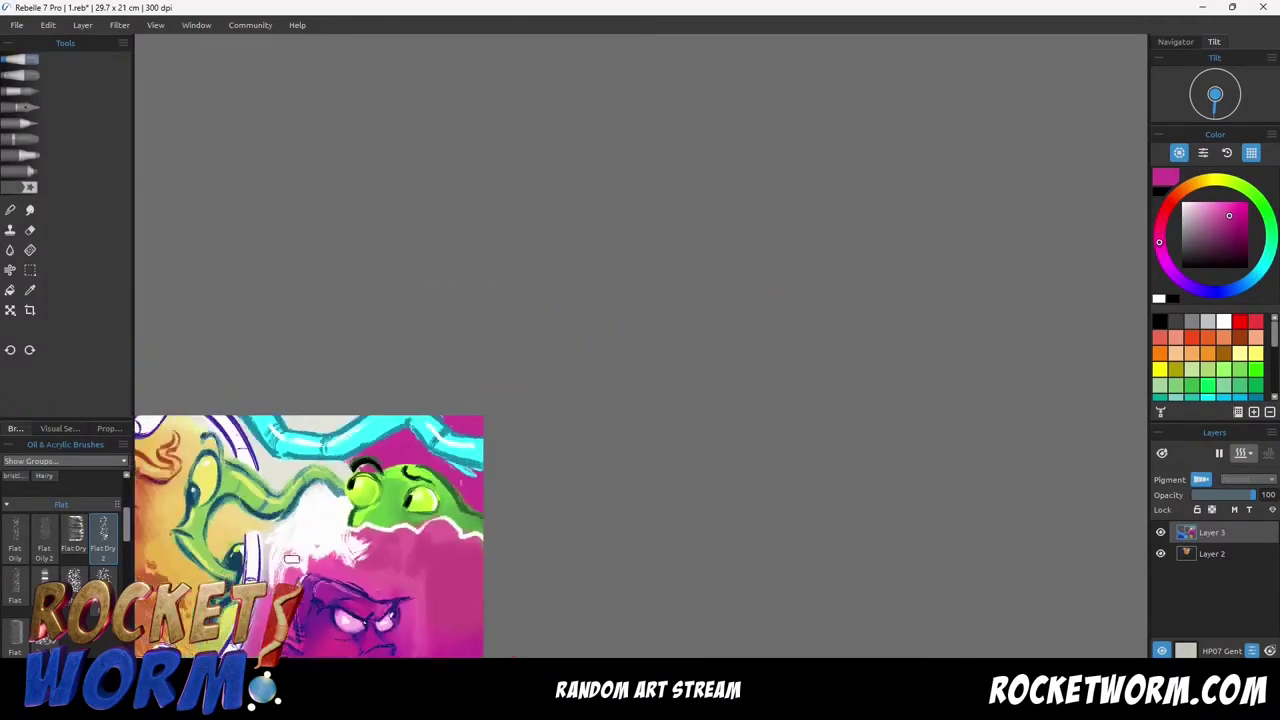
left_click_drag(291, 561, 578, 471)
scroll(700, 500, "up", 5)
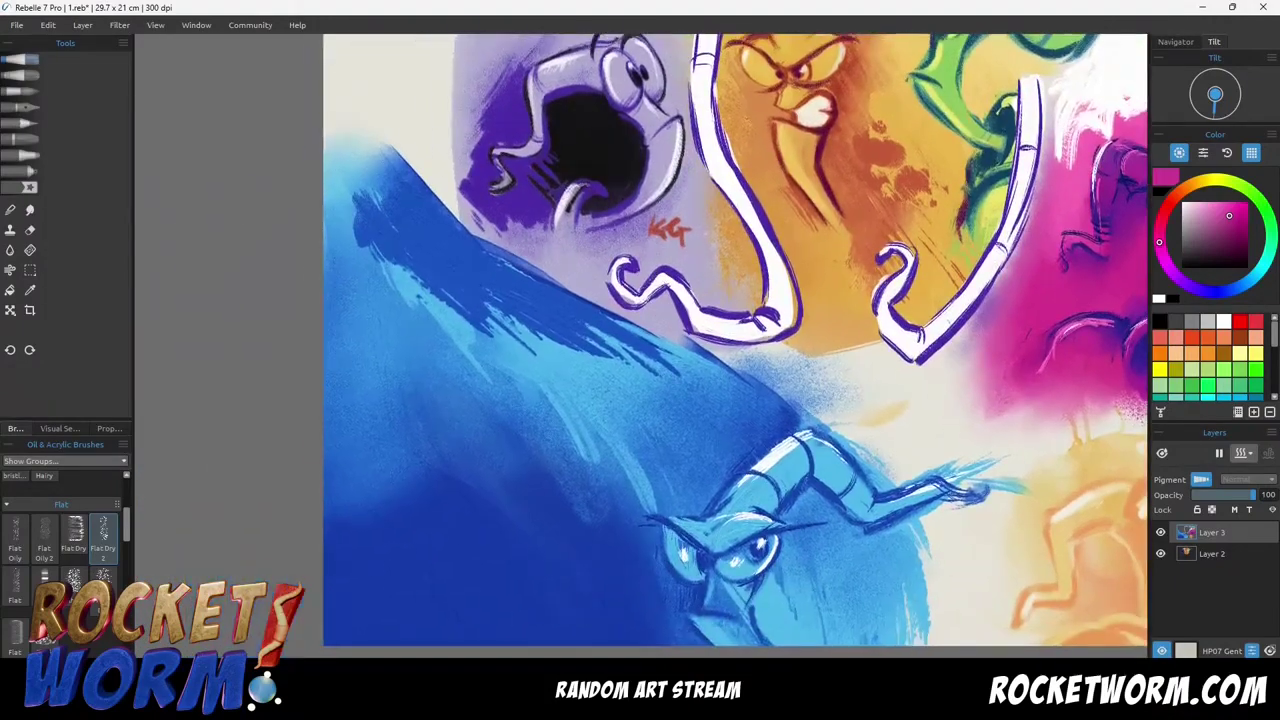
scroll(500, 426, "up", 4)
scroll(440, 355, "down", 1)
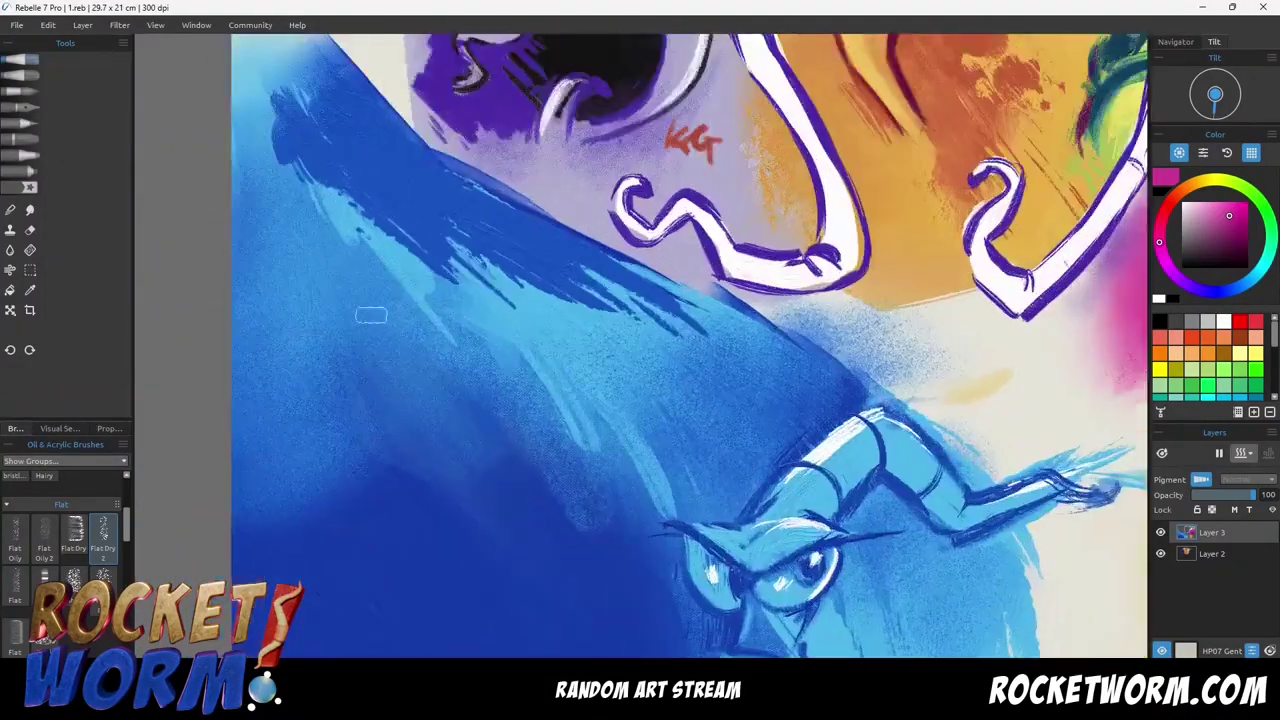
left_click(20, 123)
left_click(486, 423, "alt")
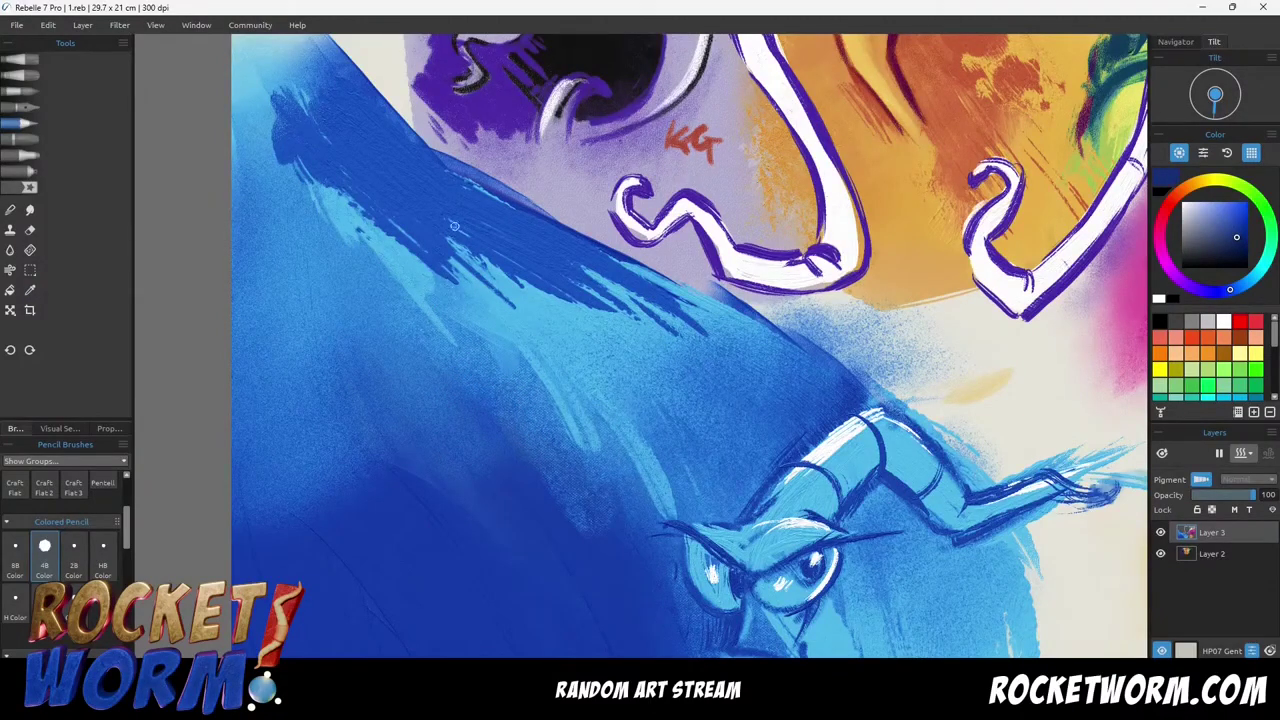
mouse_move(417, 313)
left_mouse_down()
mouse_move(378, 287)
mouse_move(350, 345)
mouse_move(413, 291)
left_mouse_up()
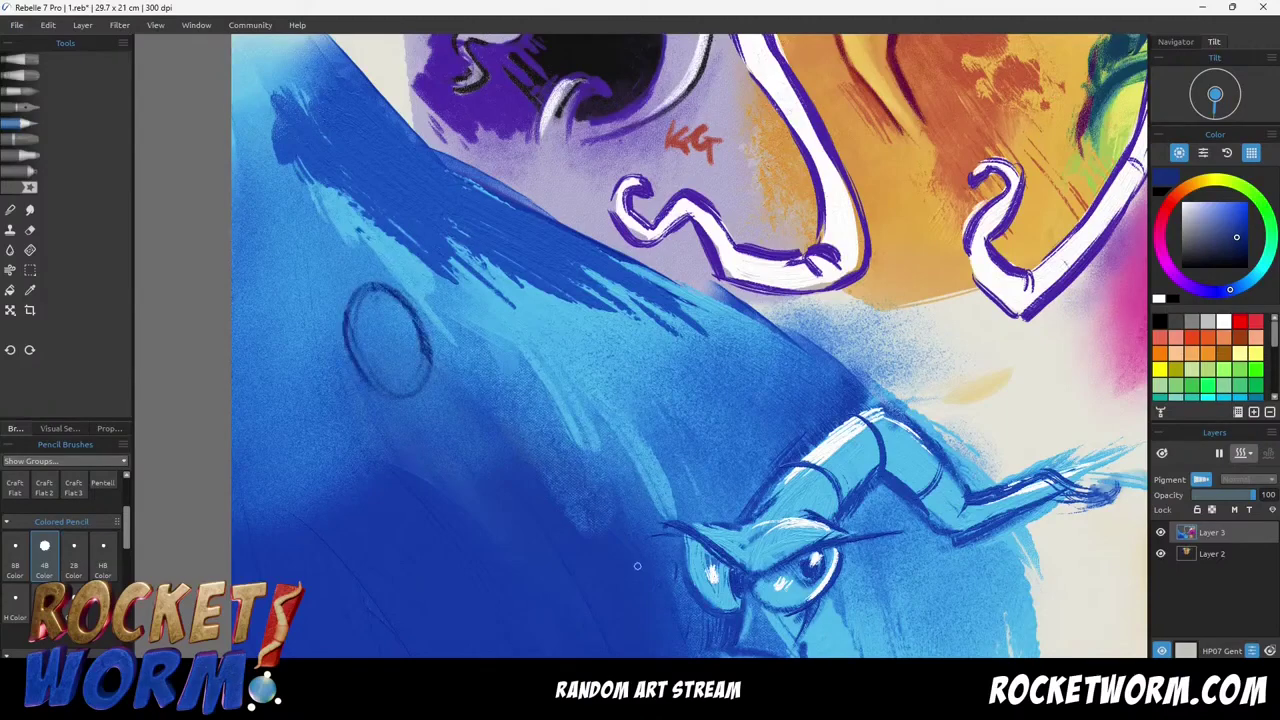
left_click(15, 552)
left_click_drag(345, 337, 430, 378)
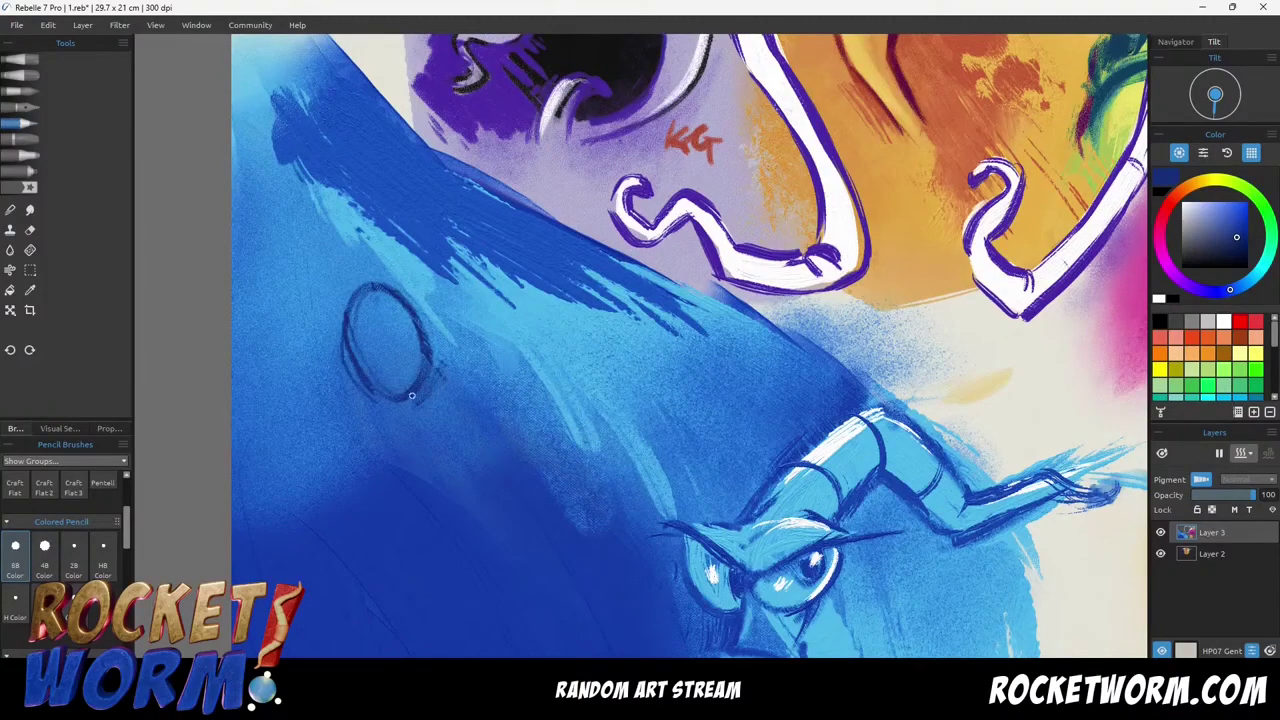
Draw the second eye behind the first, then add the inward-looking pupils, snout, cheek and narrow neck below.
mouse_move(474, 330)
left_mouse_down()
mouse_move(436, 397)
mouse_move(416, 268)
mouse_move(401, 284)
left_mouse_up()
left_click_drag(420, 300, 434, 306)
left_click_drag(468, 400, 558, 388)
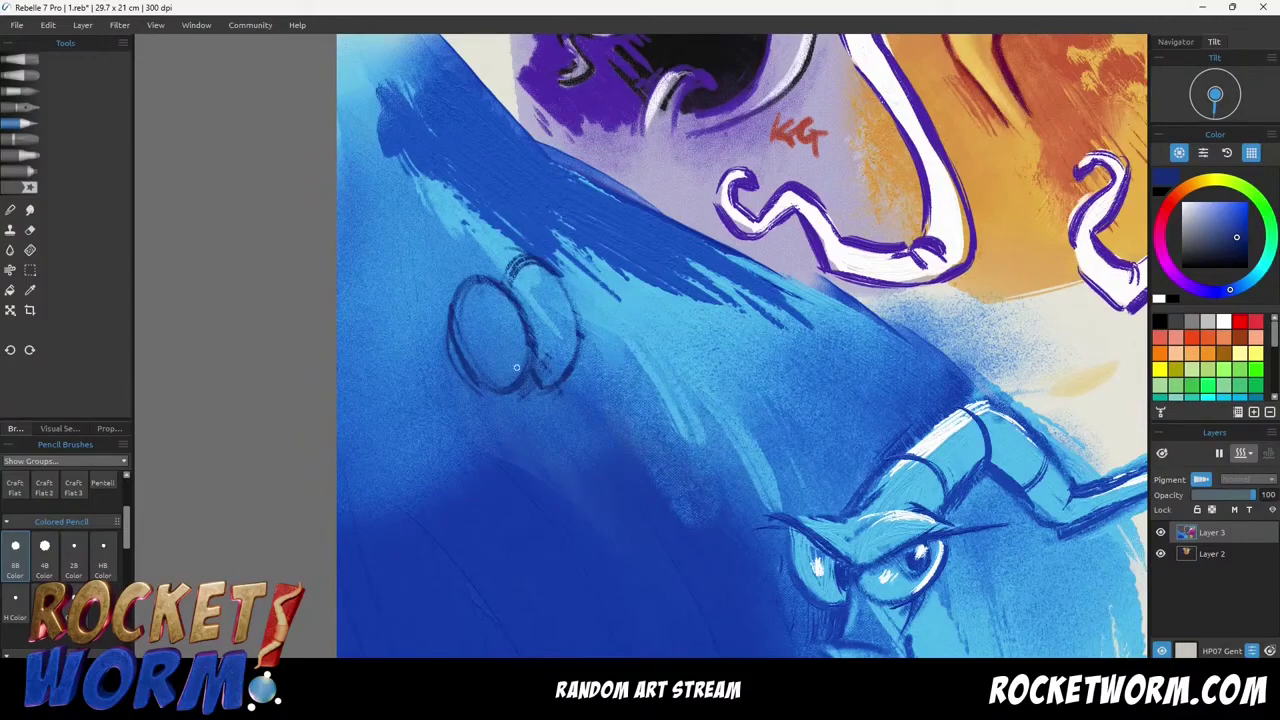
left_click_drag(525, 369, 550, 387)
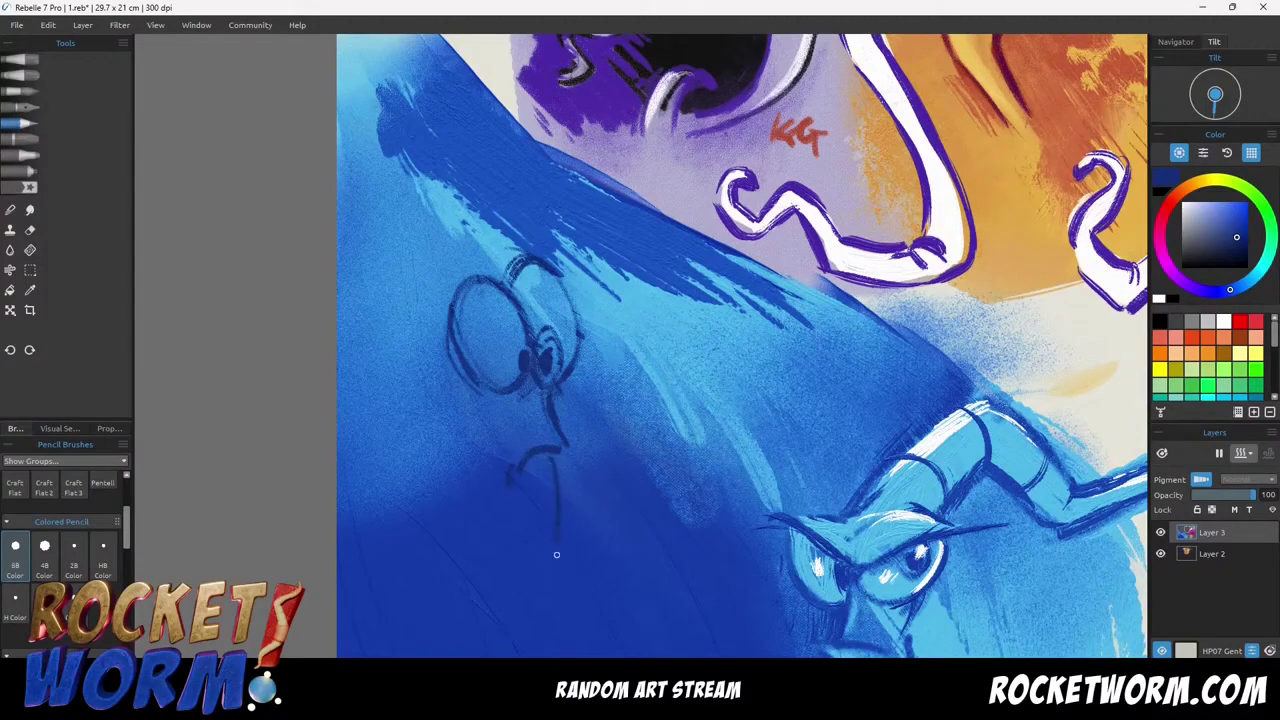
left_click_drag(426, 357, 490, 401)
left_click_drag(589, 385, 561, 403)
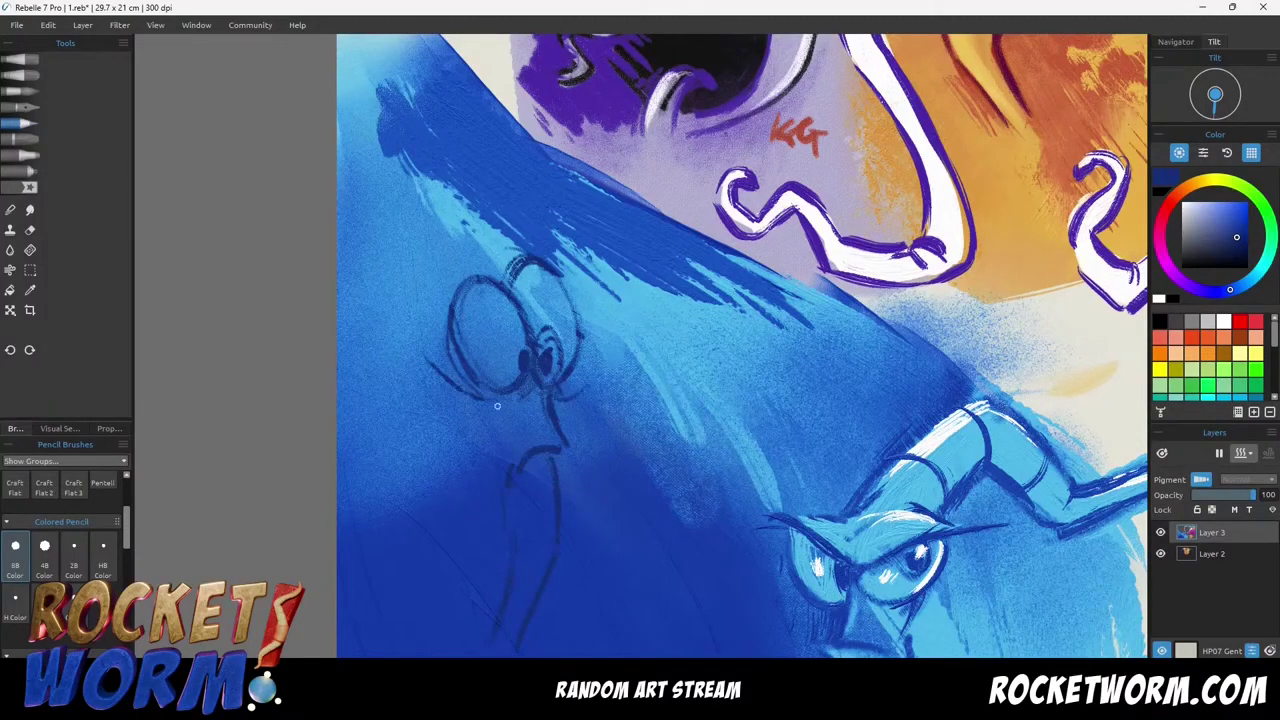
Sketch the back of the head and the upper body running to the canvas edge, with a curled tip above.
left_click_drag(508, 265, 408, 239)
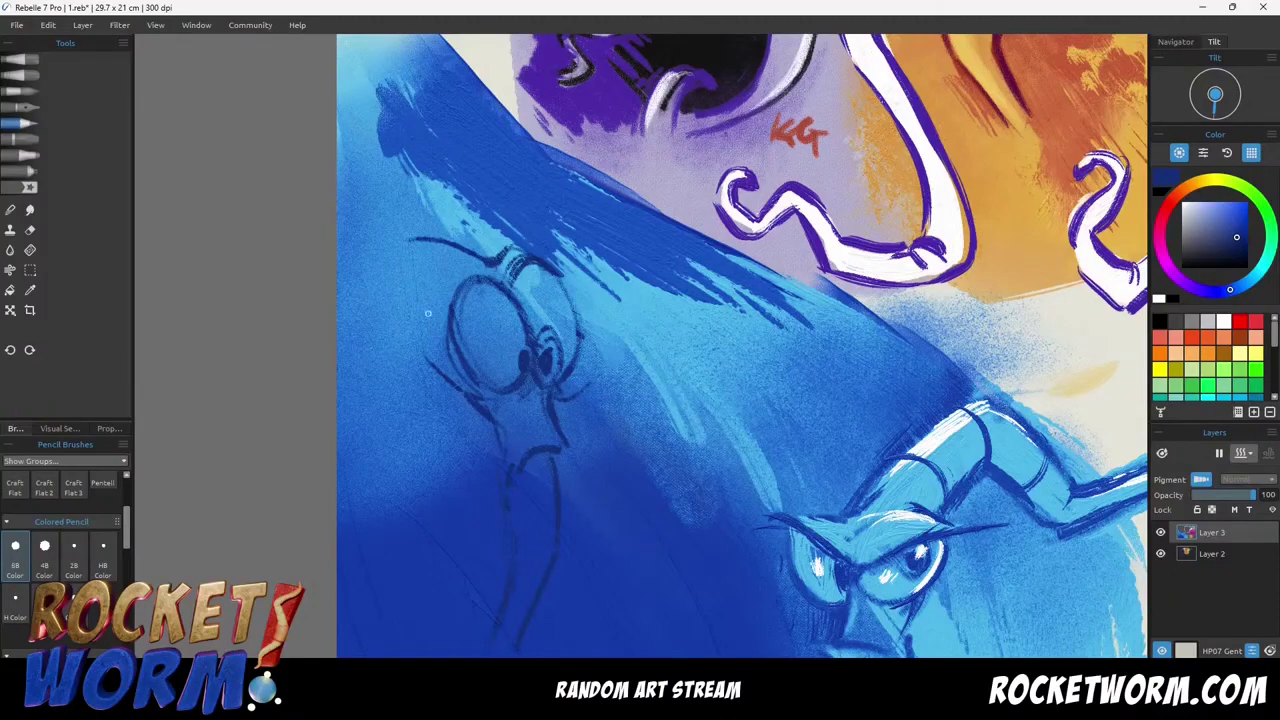
left_click_drag(445, 292, 430, 344)
mouse_move(432, 314)
left_mouse_down()
mouse_move(392, 287)
mouse_move(374, 235)
mouse_move(371, 286)
mouse_move(339, 290)
left_mouse_up()
mouse_move(374, 234)
left_mouse_down()
mouse_move(430, 164)
mouse_move(426, 174)
left_mouse_up()
mouse_move(389, 142)
left_mouse_down()
mouse_move(337, 176)
mouse_move(412, 393)
left_mouse_up()
left_click_drag(478, 318, 500, 339)
left_click_drag(515, 267, 500, 316)
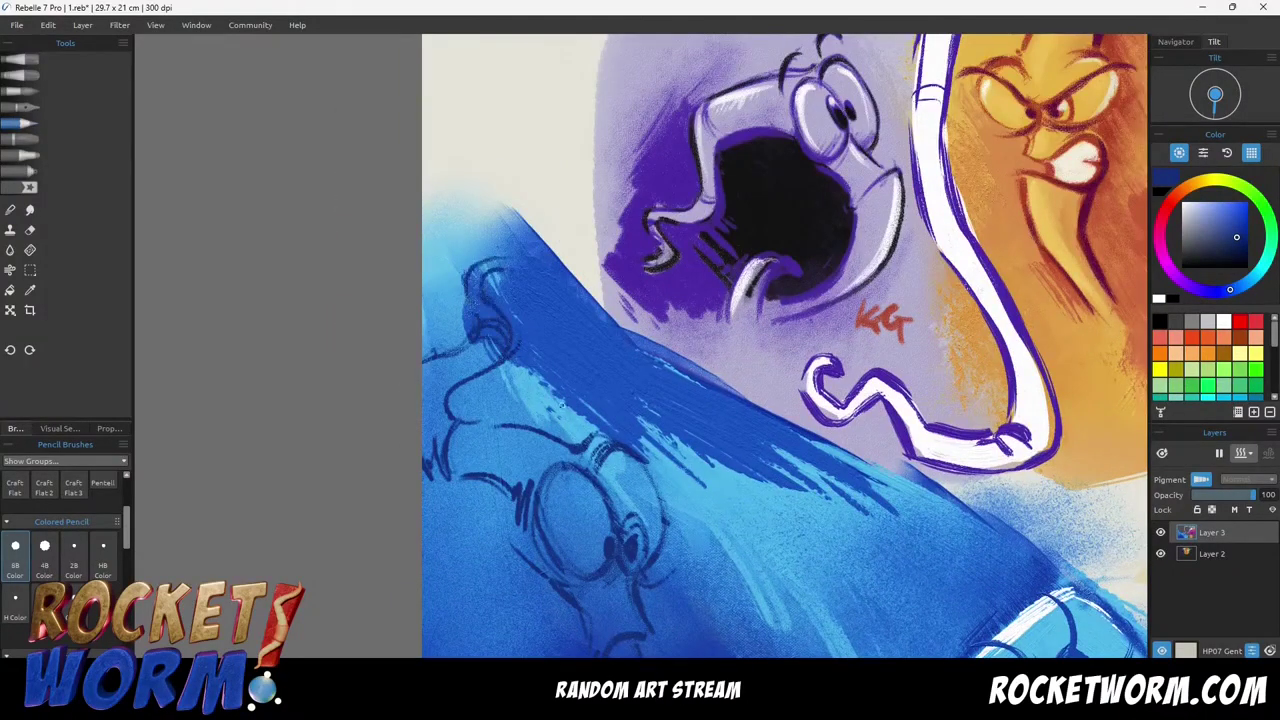
Add curved eyebrow strokes above the eyes and sketch the body looping up from the base of the neck.
left_click_drag(560, 403, 531, 466)
mouse_move(586, 384)
left_mouse_down()
mouse_move(634, 414)
mouse_move(600, 376)
left_mouse_up()
left_click_drag(592, 390, 606, 277)
mouse_move(512, 156)
left_mouse_down()
mouse_move(531, 138)
mouse_move(511, 161)
left_mouse_up()
left_click_drag(592, 497, 551, 357)
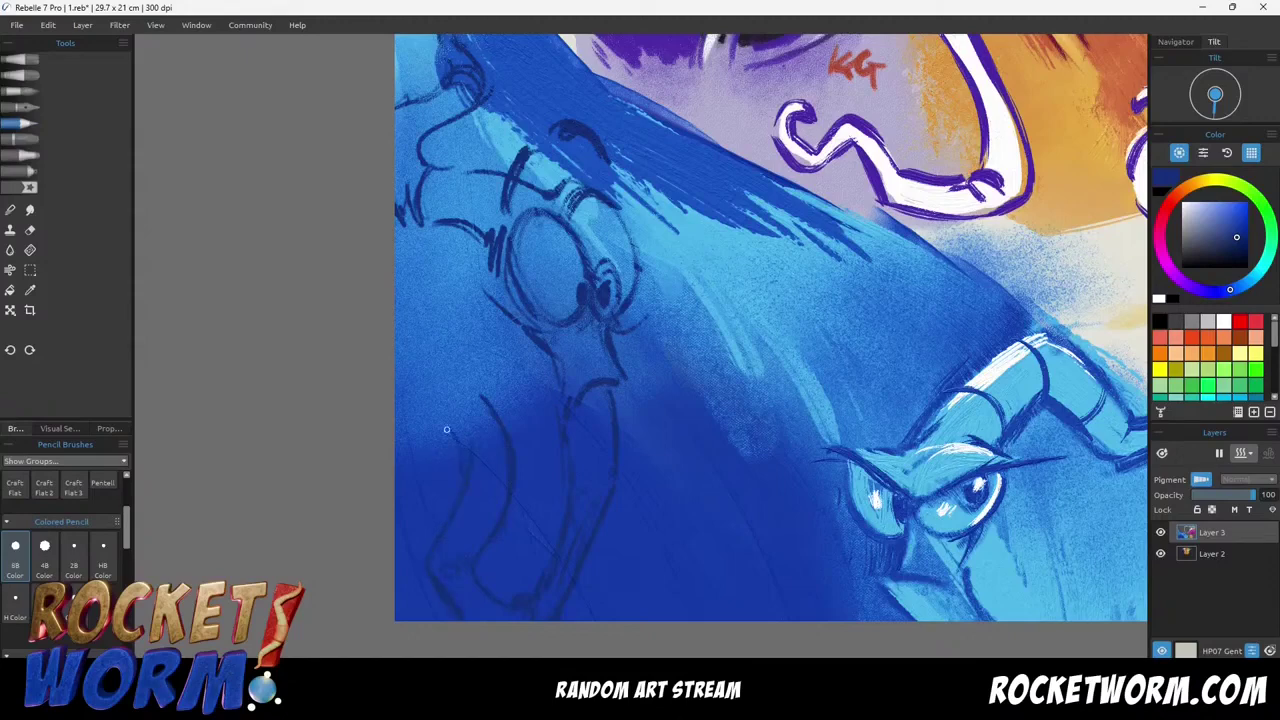
Arch the looping lower body over to the canvas edge, adding segment lines and short bristle strokes on top.
left_click_drag(447, 430, 431, 433)
left_click_drag(482, 396, 442, 414)
mouse_move(474, 382)
left_mouse_down()
mouse_move(433, 418)
mouse_move(397, 388)
left_mouse_up()
left_click_drag(444, 429, 403, 444)
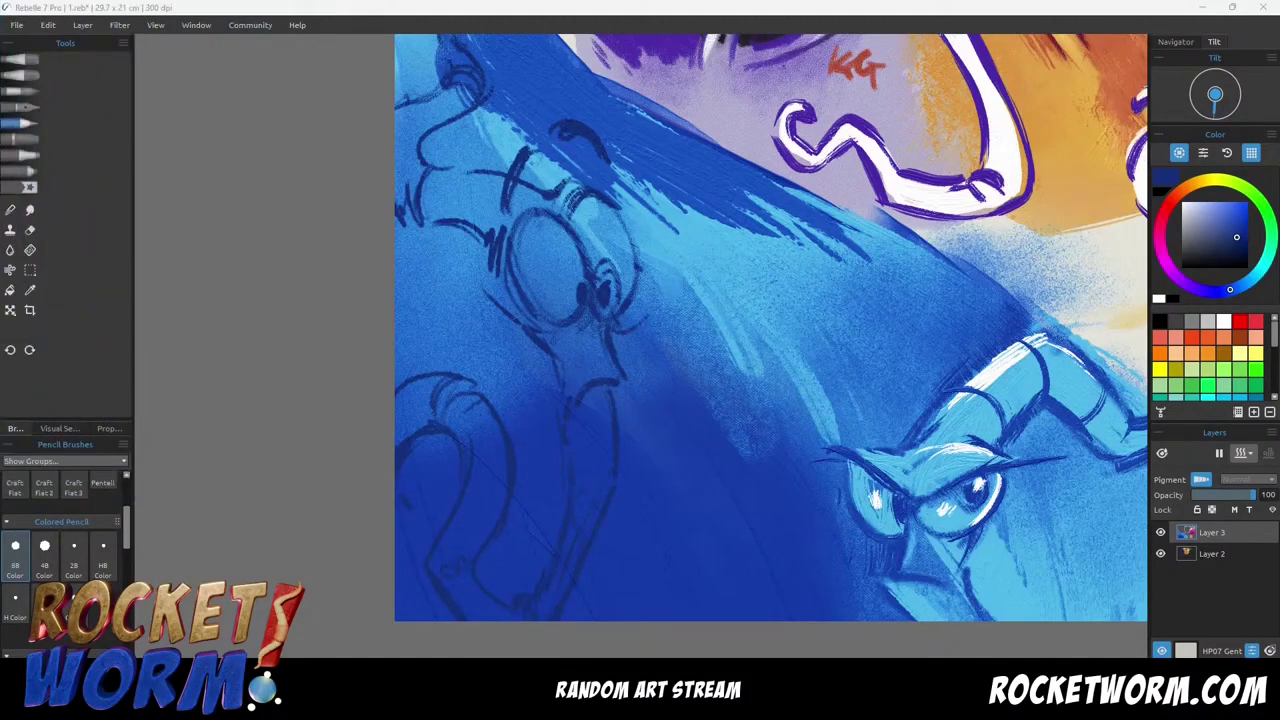
left_click_drag(465, 366, 459, 376)
left_click(475, 382)
mouse_move(441, 354)
left_mouse_down()
mouse_move(349, 356)
mouse_move(424, 345)
left_mouse_up()
left_click_drag(466, 155, 441, 208)
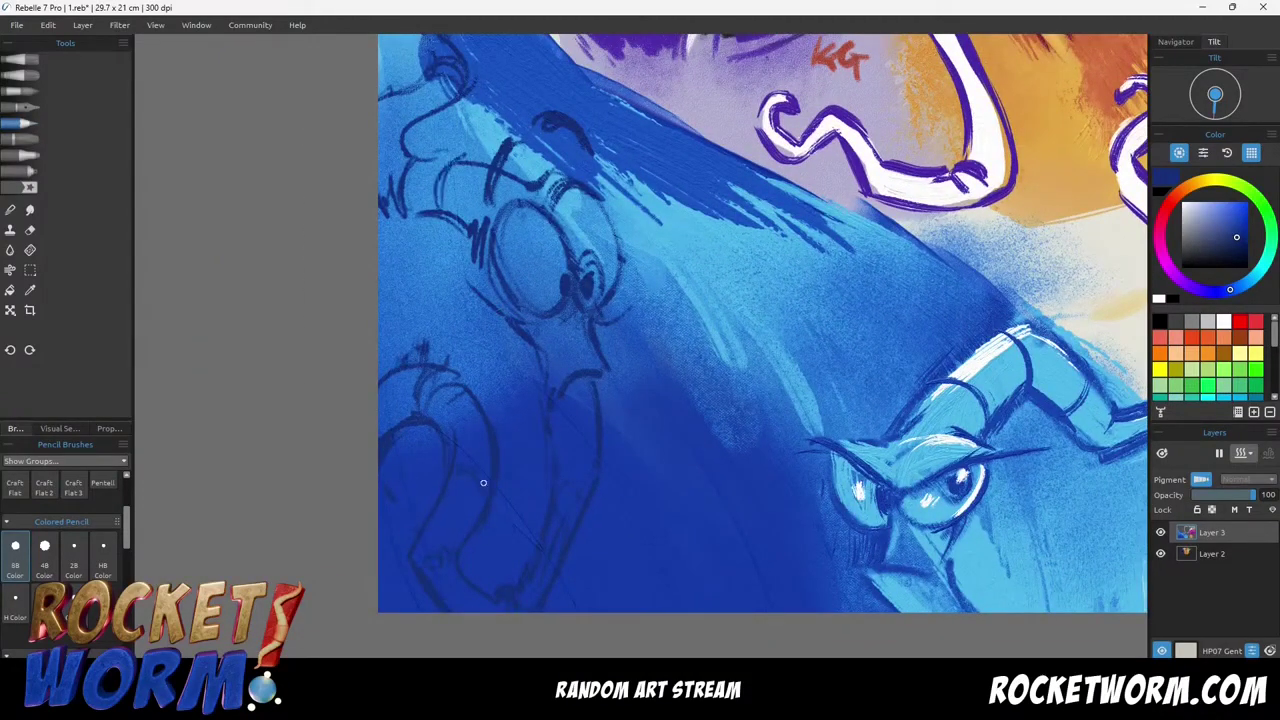
Sketch another segmented coil on the other side of the neck and a small curled tail tip above it.
left_click_drag(544, 344, 522, 328)
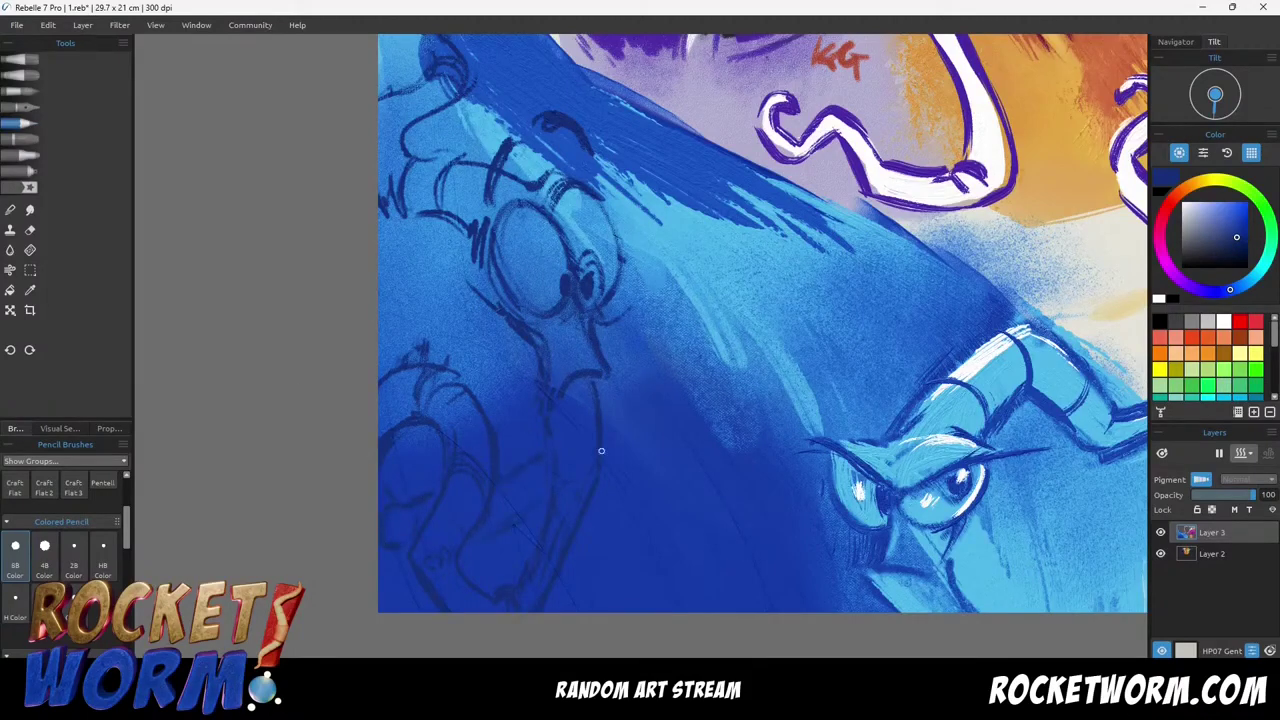
left_click_drag(601, 450, 704, 486)
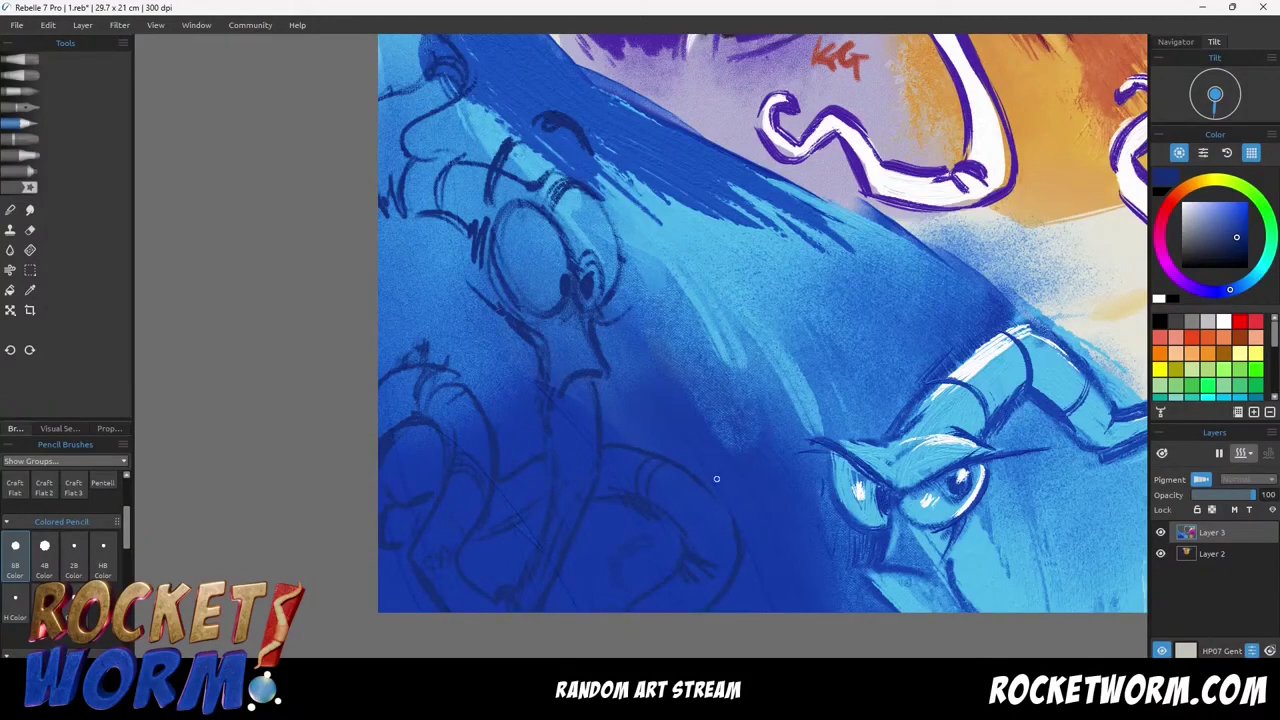
left_click_drag(707, 396, 742, 446)
Lighten both eyes and the snout with sampled light blue using the Dry Thin pastel brush, and save the file.
left_click(590, 325, "alt")
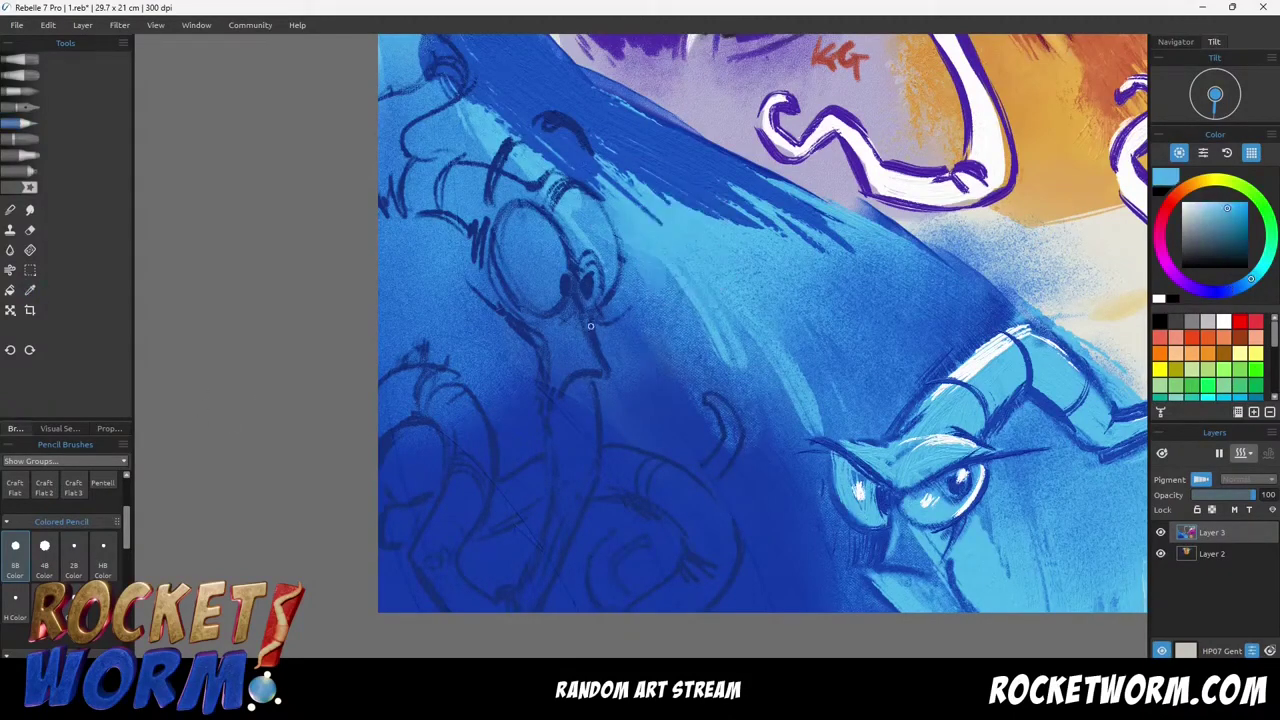
key("p")
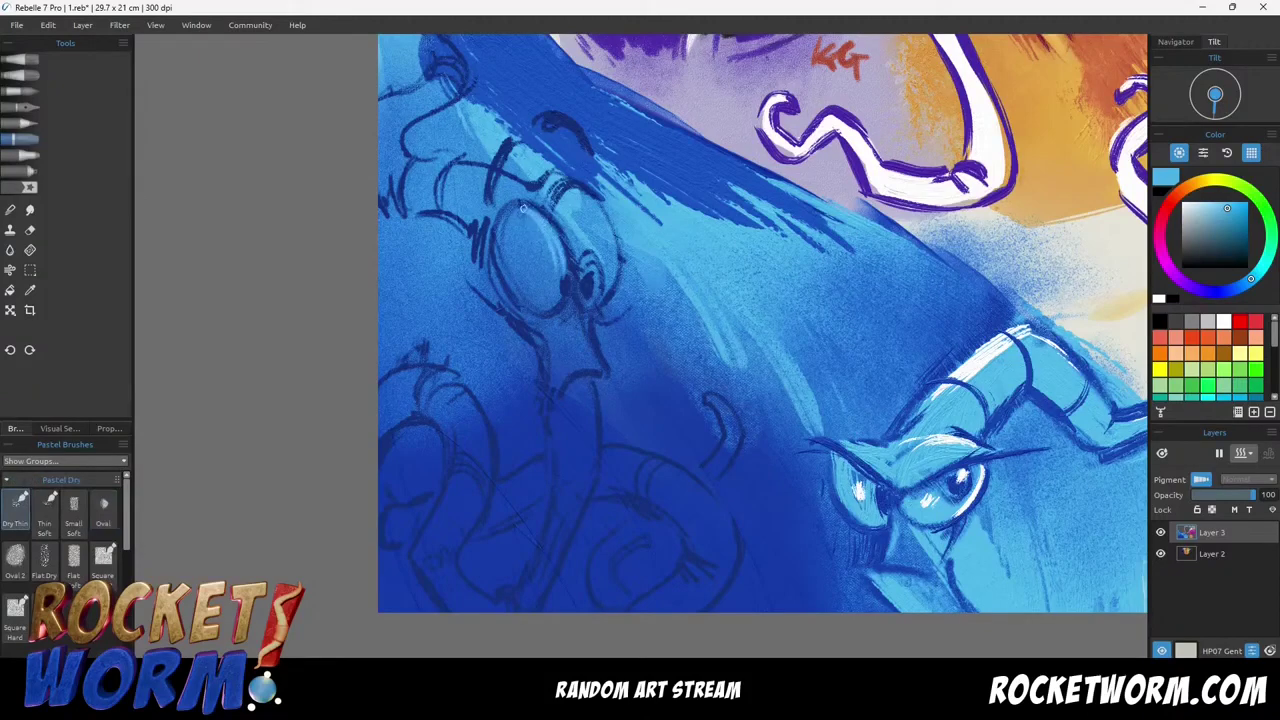
mouse_move(527, 231)
left_mouse_down()
mouse_move(508, 245)
mouse_move(550, 285)
mouse_move(525, 240)
mouse_move(505, 257)
mouse_move(588, 212)
mouse_move(611, 258)
left_mouse_up()
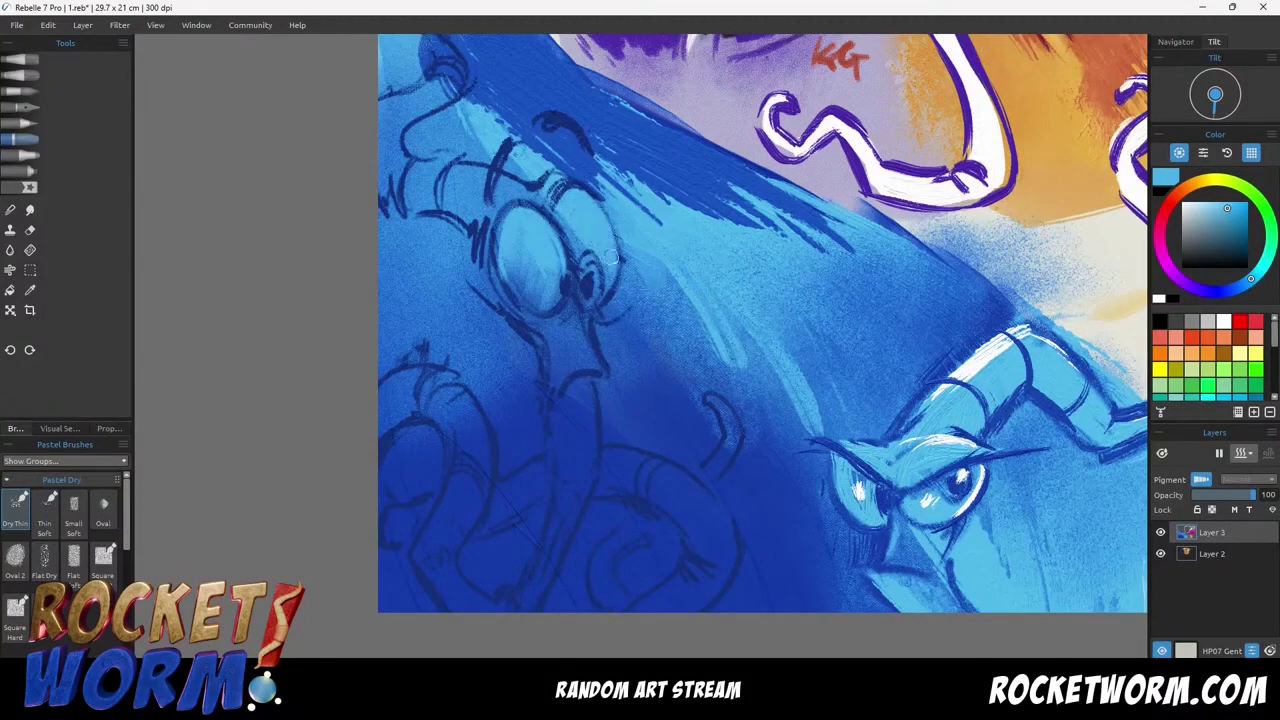
key("ctrl+s")
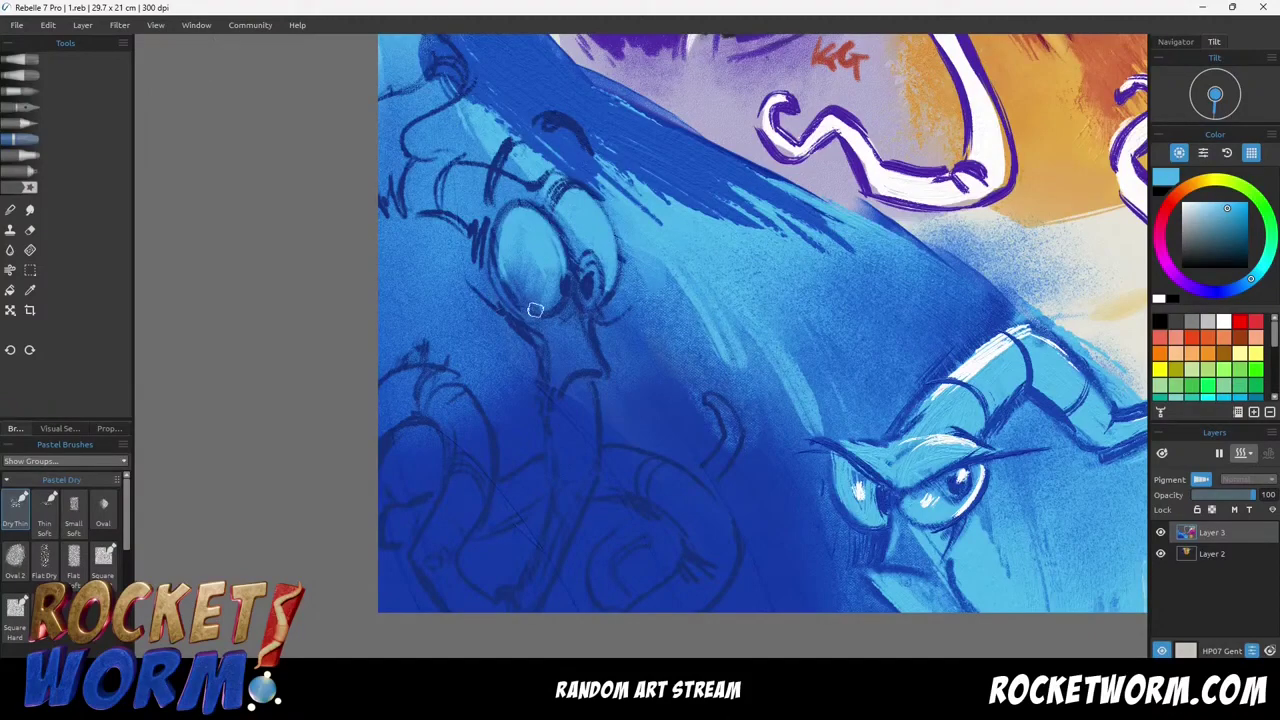
mouse_move(569, 316)
left_mouse_down()
mouse_move(594, 361)
mouse_move(564, 309)
left_mouse_up()
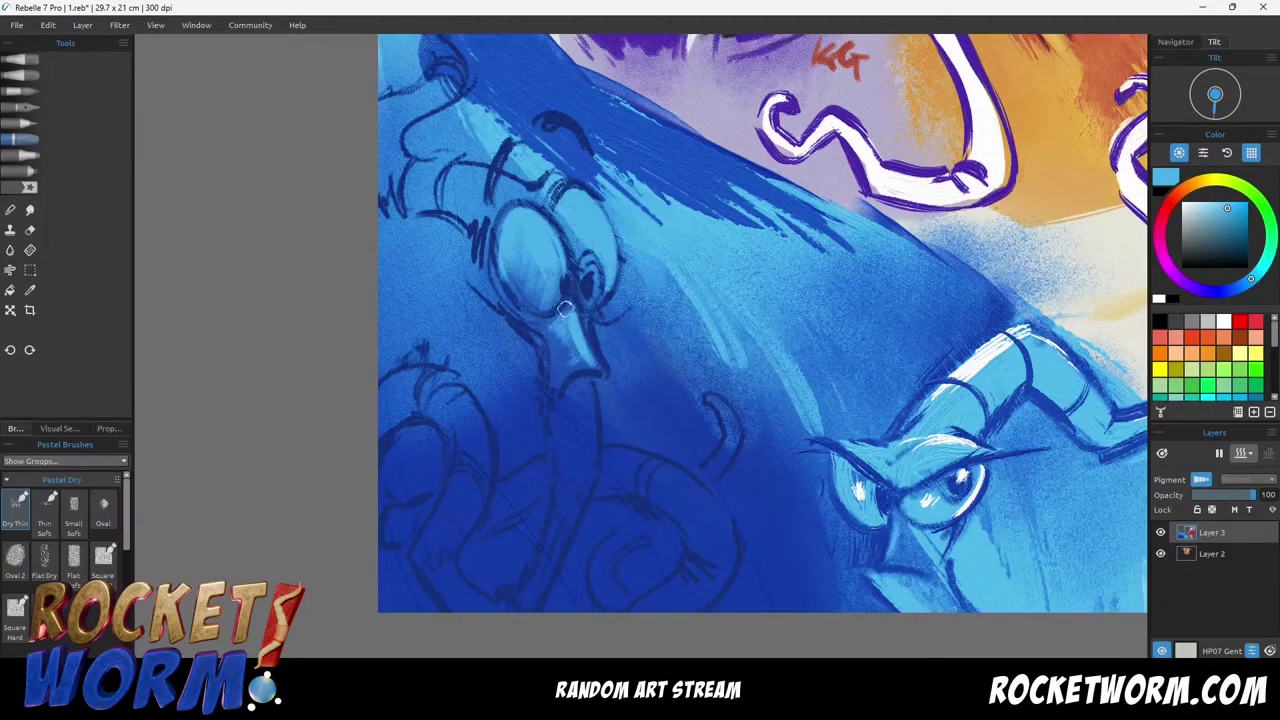
Paint light blue down the worm's neck and smooth the neck, snout and near eye with the Soft Noisy 2 blender.
mouse_move(583, 389)
left_mouse_down()
mouse_move(597, 470)
mouse_move(543, 596)
left_mouse_up()
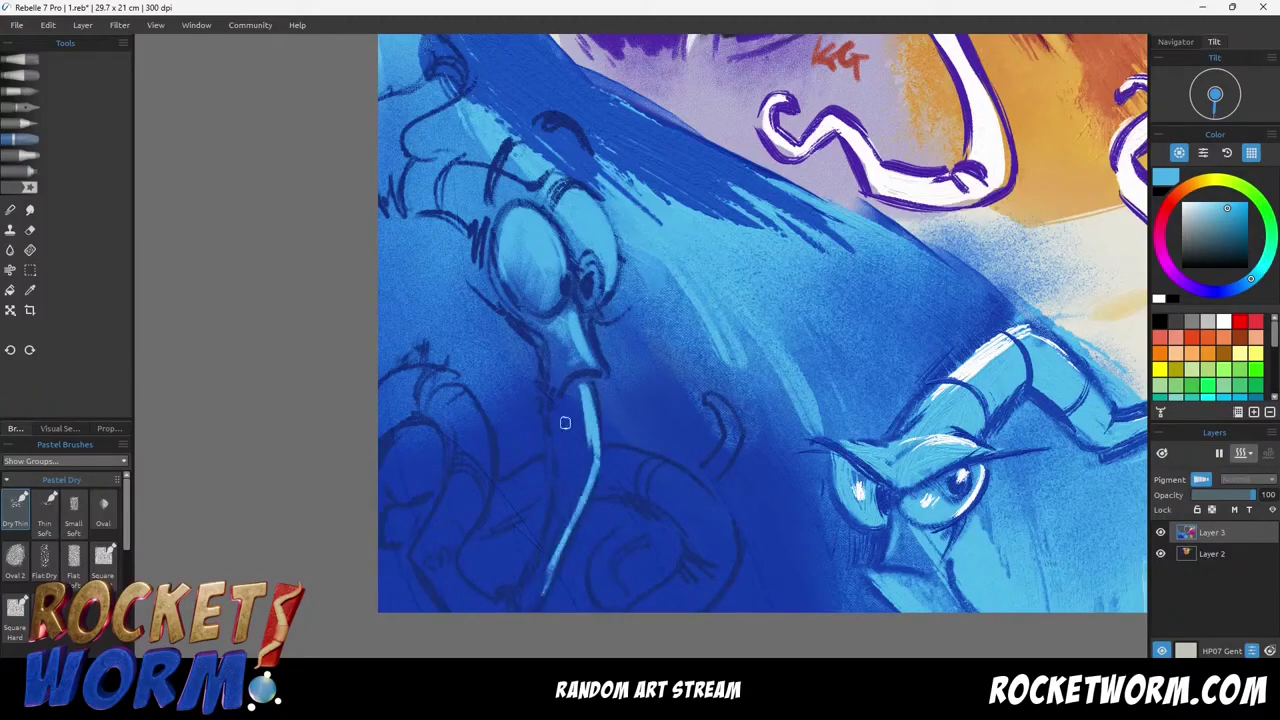
key("n")
mouse_move(579, 392)
left_mouse_down()
mouse_move(592, 464)
mouse_move(581, 493)
left_mouse_up()
left_click_drag(582, 424, 550, 561)
mouse_move(568, 400)
left_mouse_down()
mouse_move(564, 498)
mouse_move(582, 488)
mouse_move(556, 543)
left_mouse_up()
key("n")
key("n")
left_click_drag(588, 436, 548, 568)
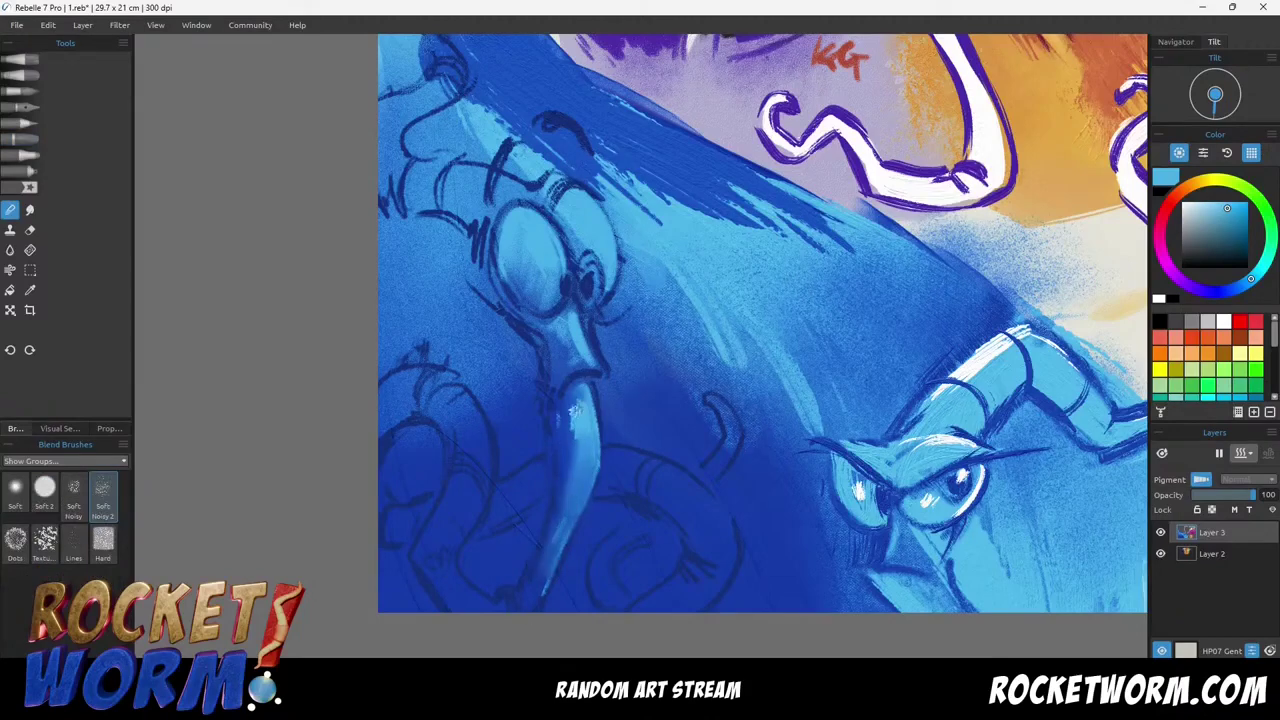
left_click_drag(576, 395, 567, 456)
left_click_drag(571, 352, 573, 311)
mouse_move(558, 426)
left_mouse_down()
mouse_move(579, 386)
mouse_move(552, 566)
left_mouse_up()
left_click_drag(556, 250, 513, 266)
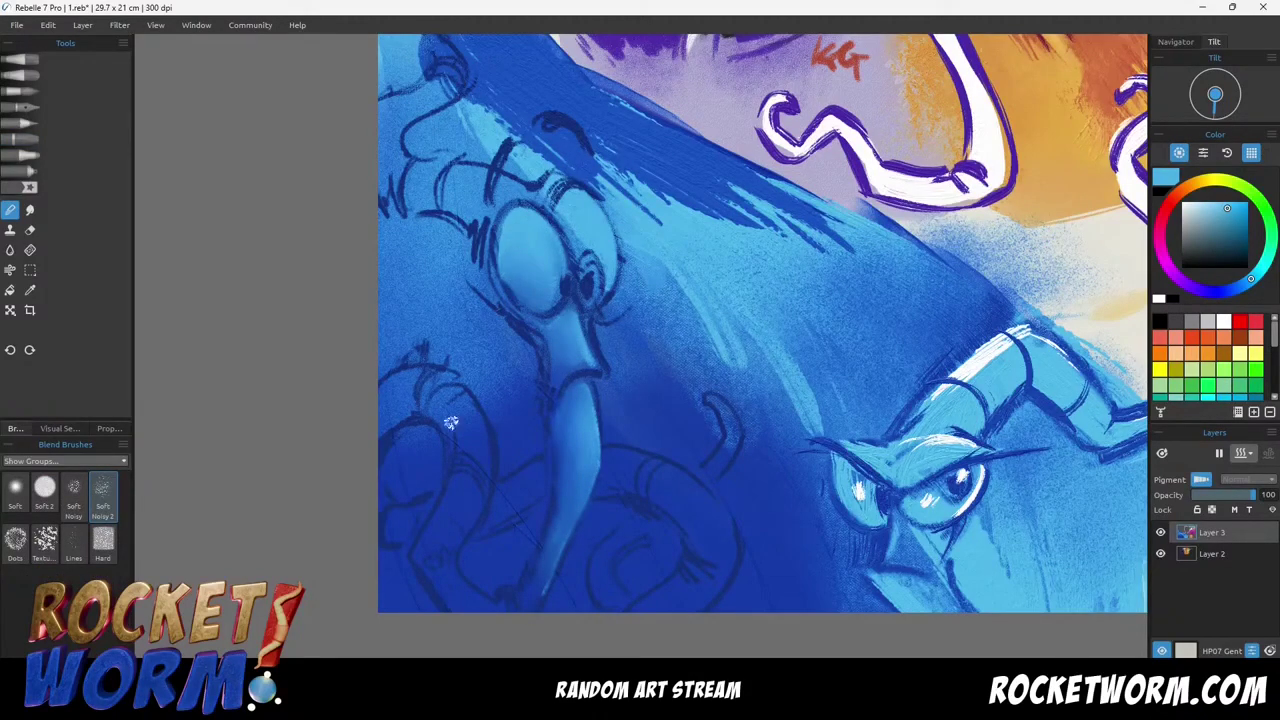
Paint light blue along the coils on both sides of the neck and blend them into rounded forms.
key("p")
mouse_move(467, 507)
left_mouse_down()
mouse_move(381, 400)
mouse_move(441, 518)
mouse_move(455, 425)
mouse_move(420, 392)
mouse_move(385, 412)
mouse_move(474, 418)
left_mouse_up()
key("n")
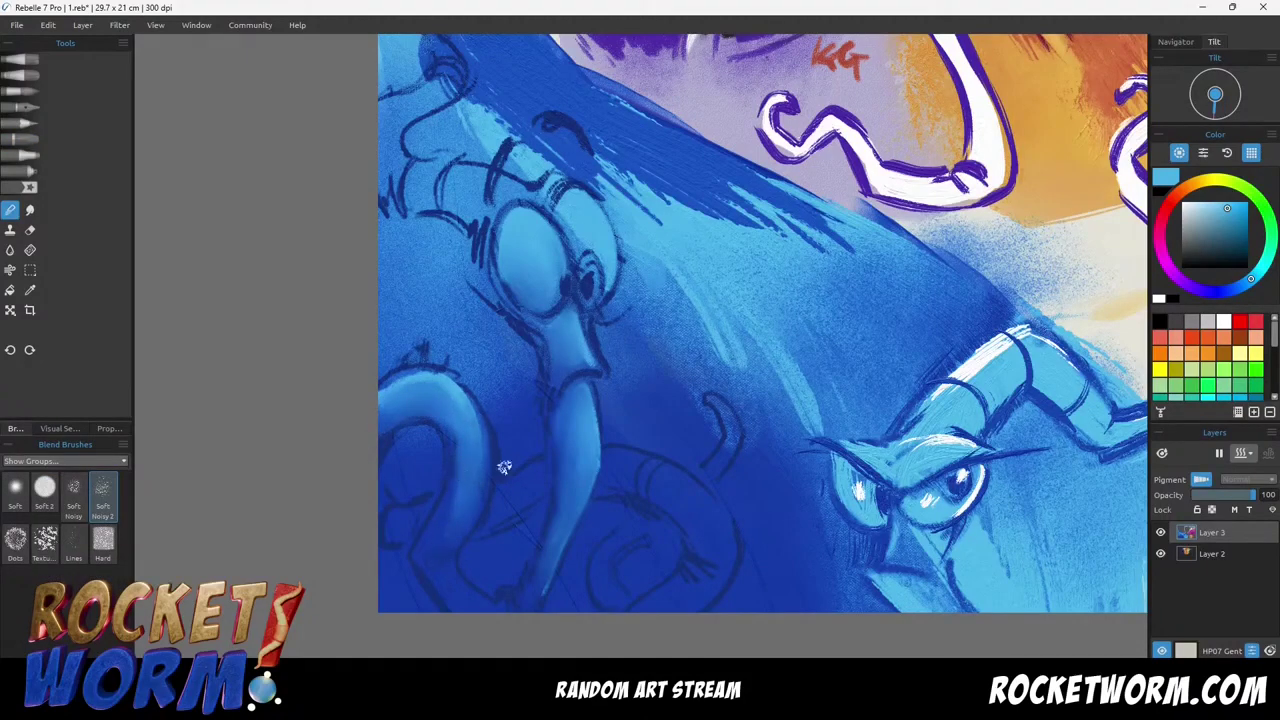
key("p")
left_click_drag(617, 457, 742, 565)
mouse_move(588, 400)
left_mouse_down()
mouse_move(584, 490)
mouse_move(563, 532)
left_mouse_up()
key("n")
mouse_move(622, 458)
left_mouse_down()
mouse_move(735, 565)
mouse_move(709, 543)
mouse_move(712, 580)
left_mouse_up()
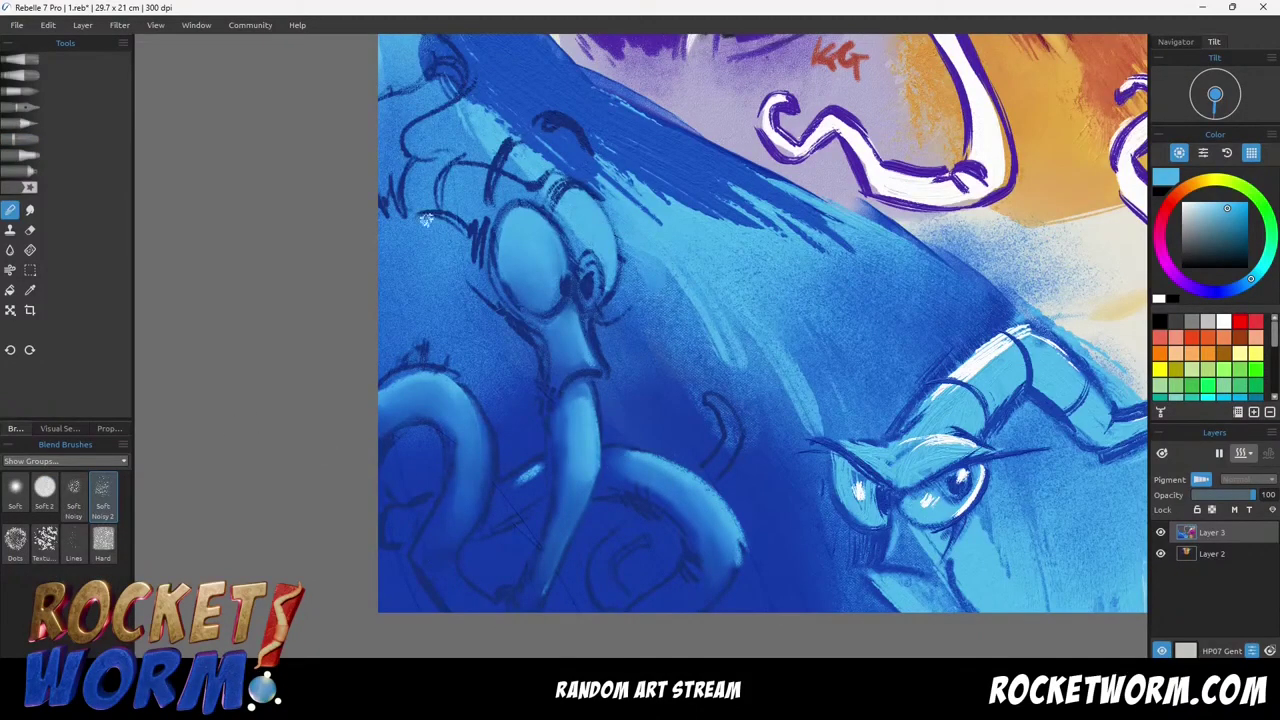
Lighten and blend the upper body behind the head, and smooth the highlight on the short segment beside the neck.
key("p")
mouse_move(412, 174)
left_mouse_down()
mouse_move(480, 181)
mouse_move(386, 112)
left_mouse_up()
key("n")
left_click_drag(454, 184, 386, 173)
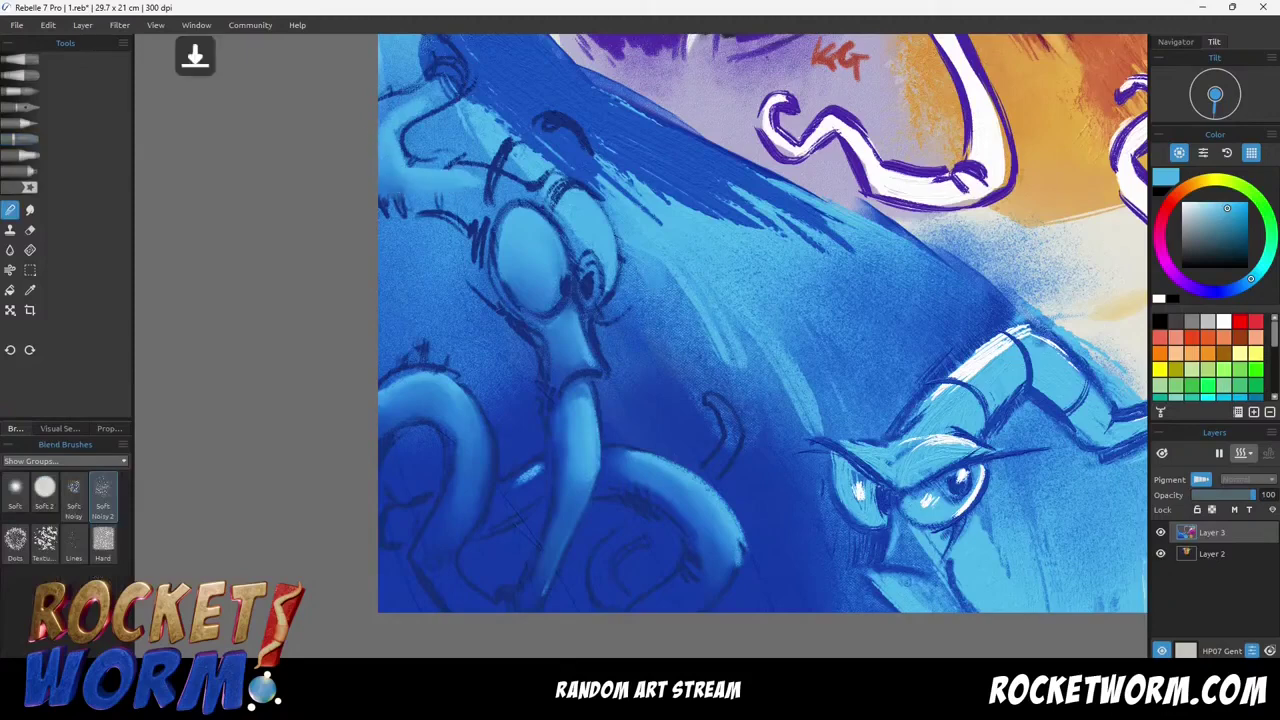
left_click_drag(412, 384, 382, 393)
left_click_drag(541, 467, 503, 502)
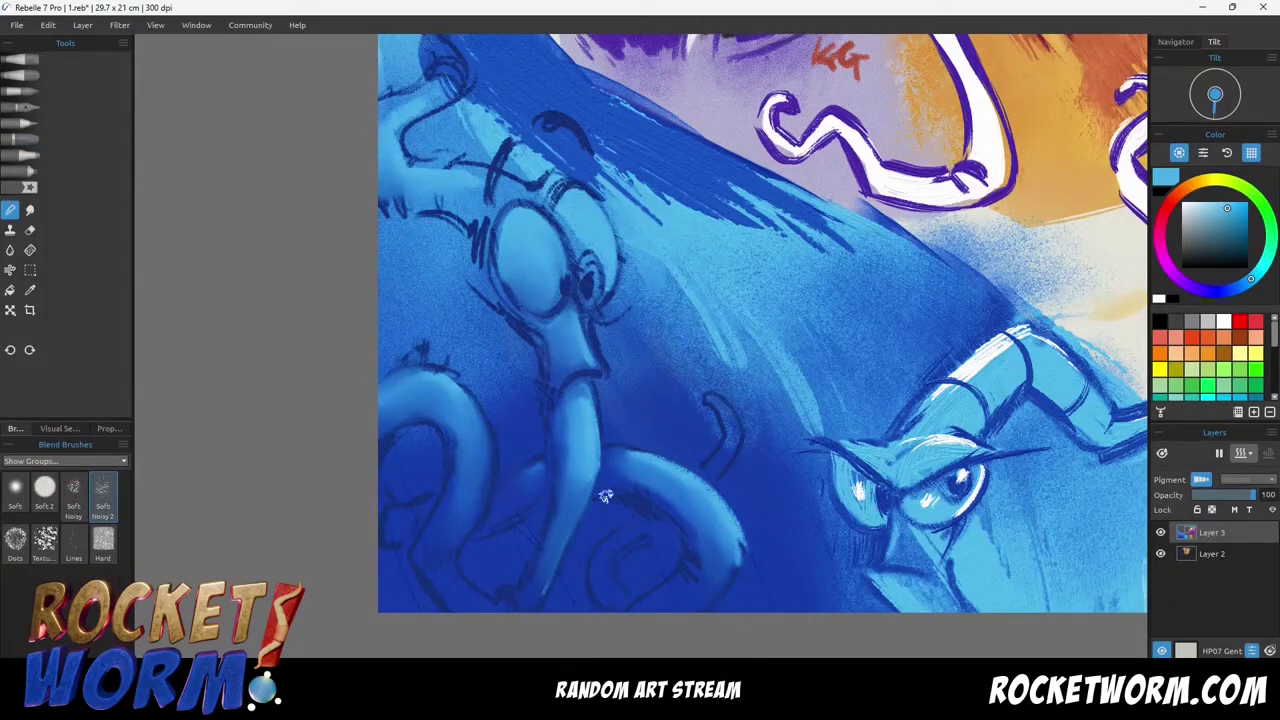
Extend the light blue shading to the far coil's lower end, its inner curl and the small tail tip.
key("p")
left_click_drag(736, 540, 698, 602)
key("n")
key("p")
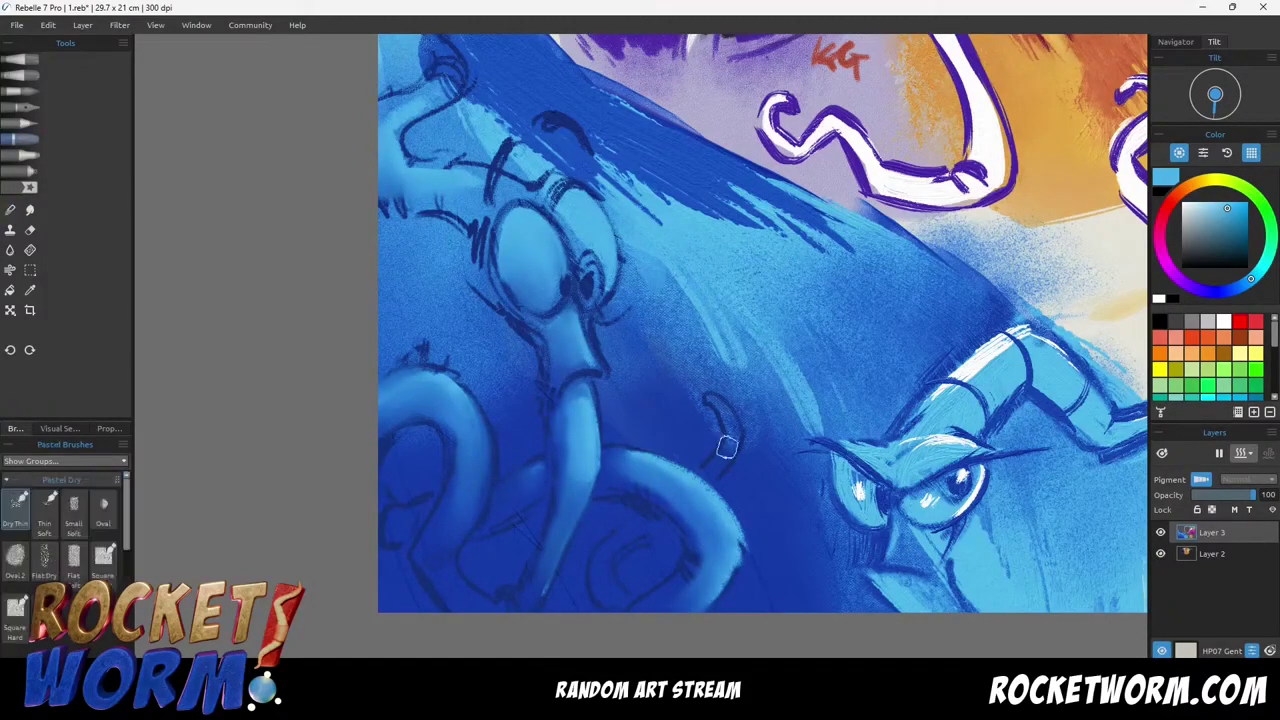
key("b")
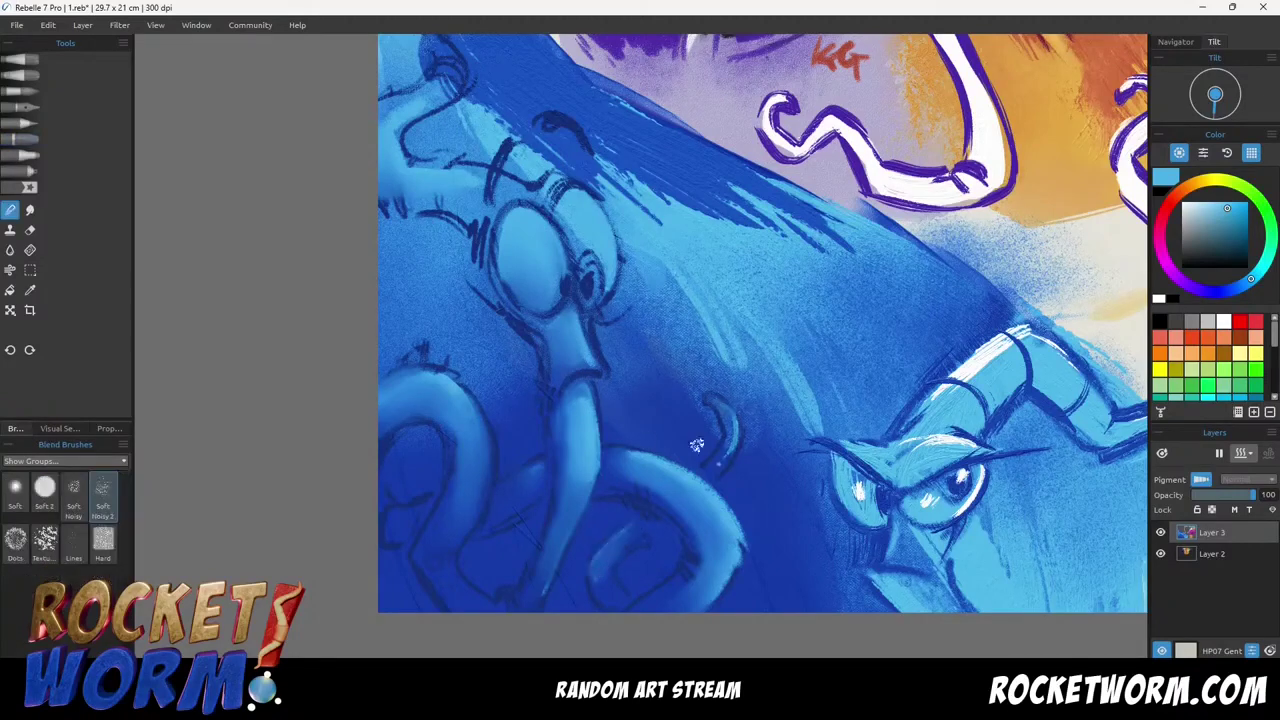
Shade the outer edge of the near eye with darker blue pastel and blend it smooth.
key("p")
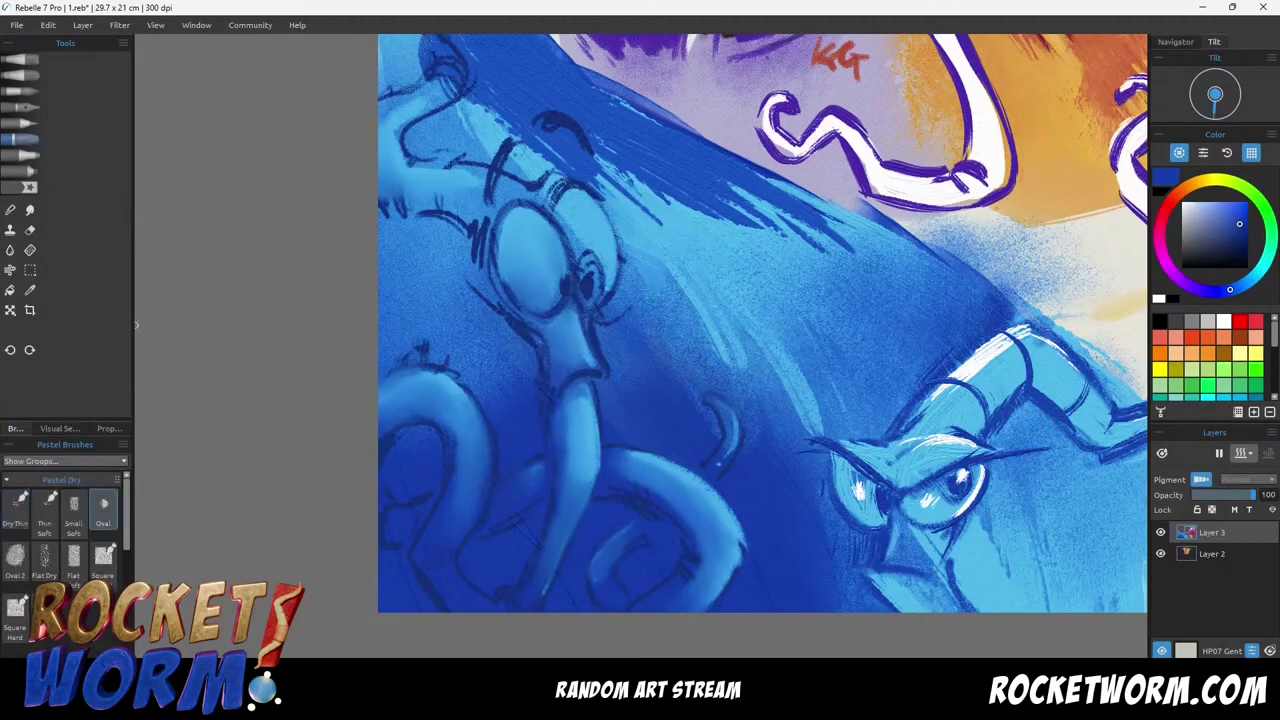
key("b")
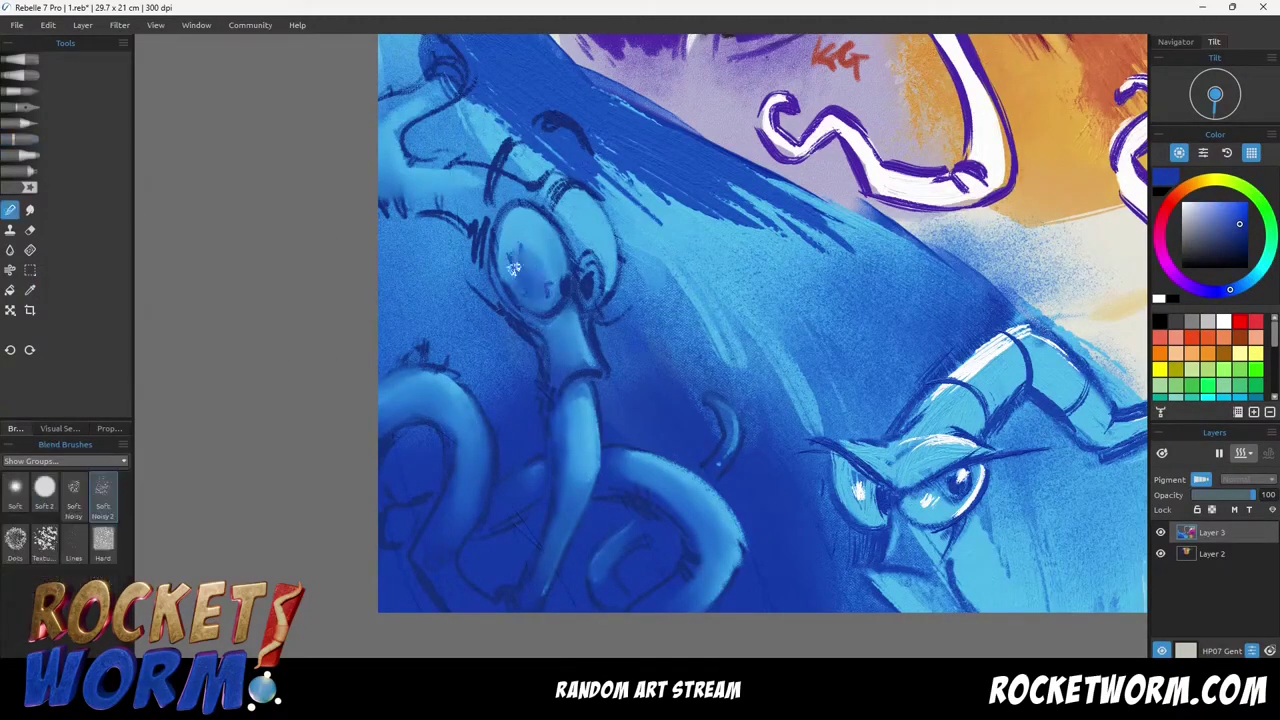
key("p")
mouse_move(509, 242)
left_mouse_down()
mouse_move(536, 294)
mouse_move(508, 250)
mouse_move(512, 218)
left_mouse_up()
key("b")
key("p")
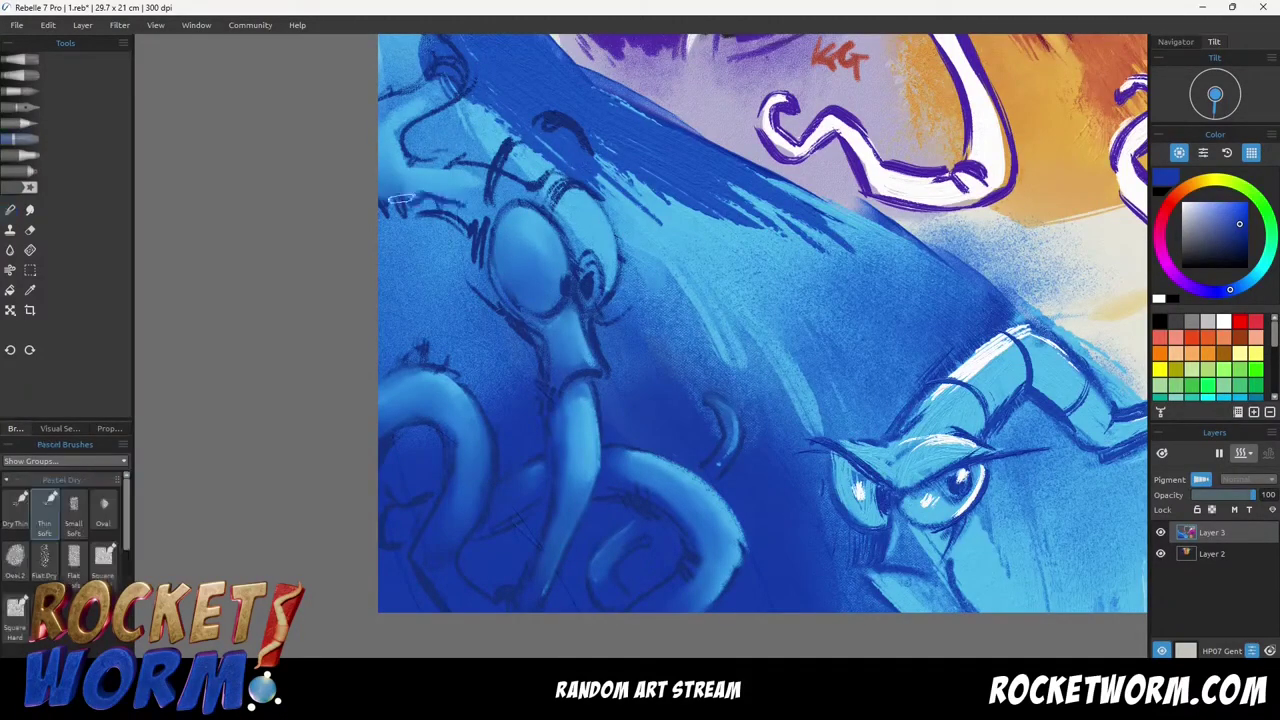
Blend the lower edge of the coiled worm's upper body and the area beside its neck, and save the file.
key("b")
mouse_move(394, 200)
left_mouse_down()
mouse_move(482, 213)
mouse_move(405, 210)
mouse_move(388, 175)
left_mouse_up()
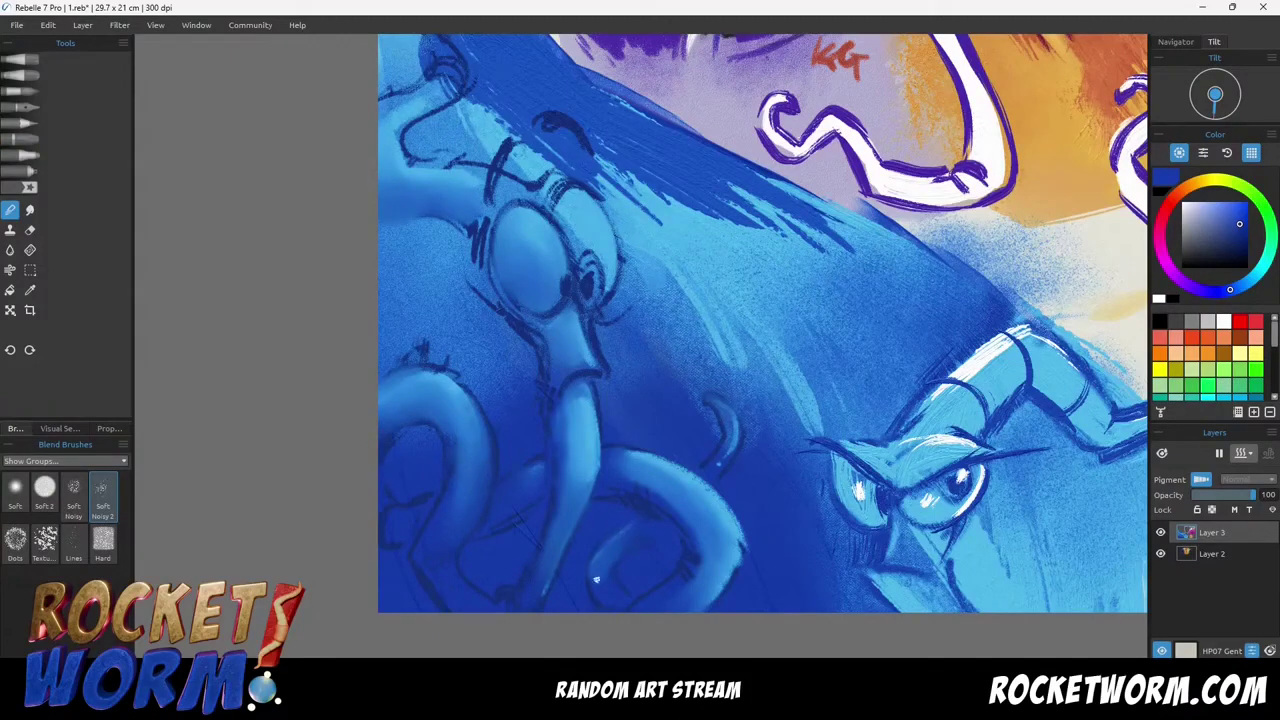
key("ctrl+s")
mouse_move(556, 410)
left_mouse_down()
mouse_move(529, 350)
mouse_move(513, 468)
left_mouse_up()
Fill the background between the upper body, head and near coil with soft dark blue pastel and blend the edges.
left_click(650, 408, "alt")
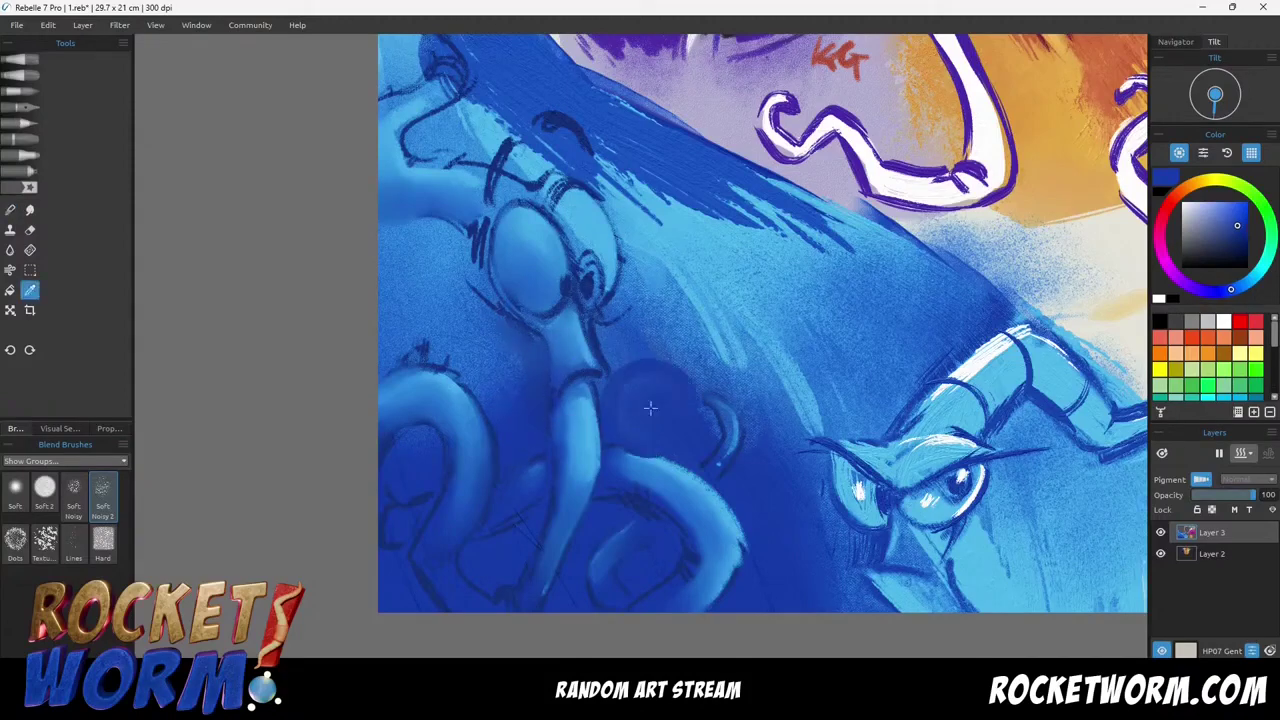
key("b")
left_click(74, 512)
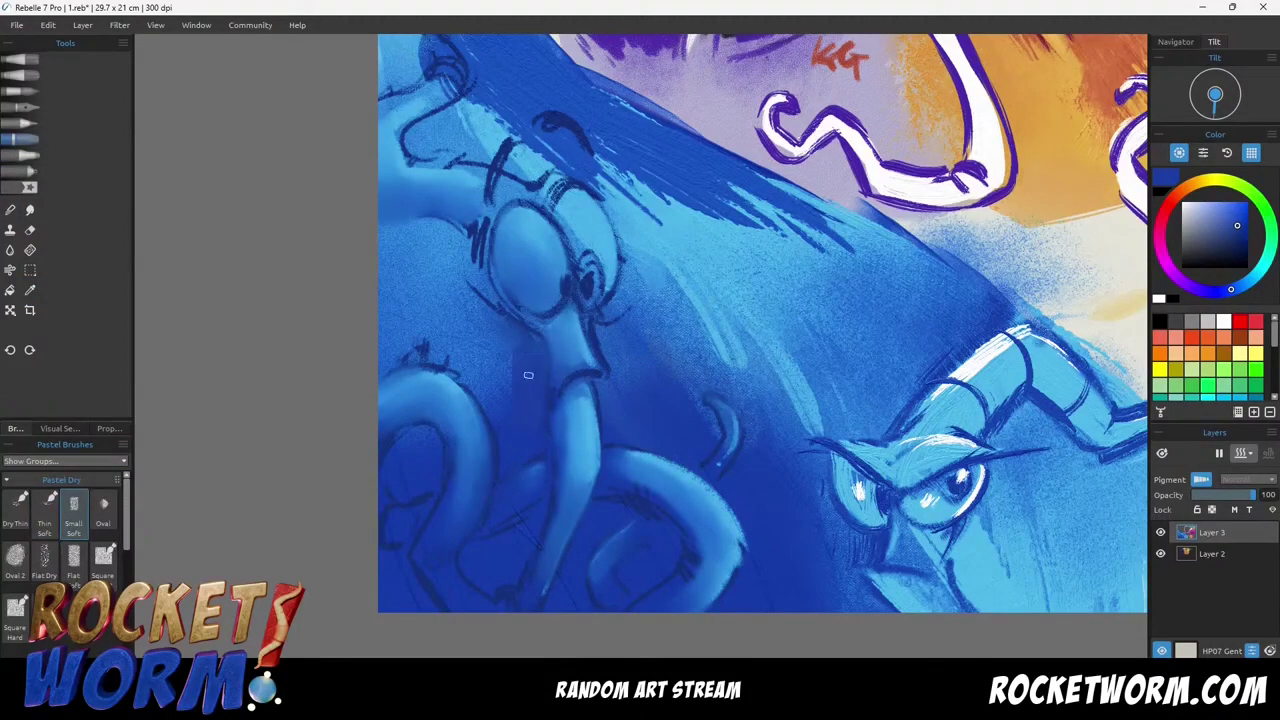
mouse_move(512, 398)
left_mouse_down()
mouse_move(482, 340)
mouse_move(498, 383)
left_mouse_up()
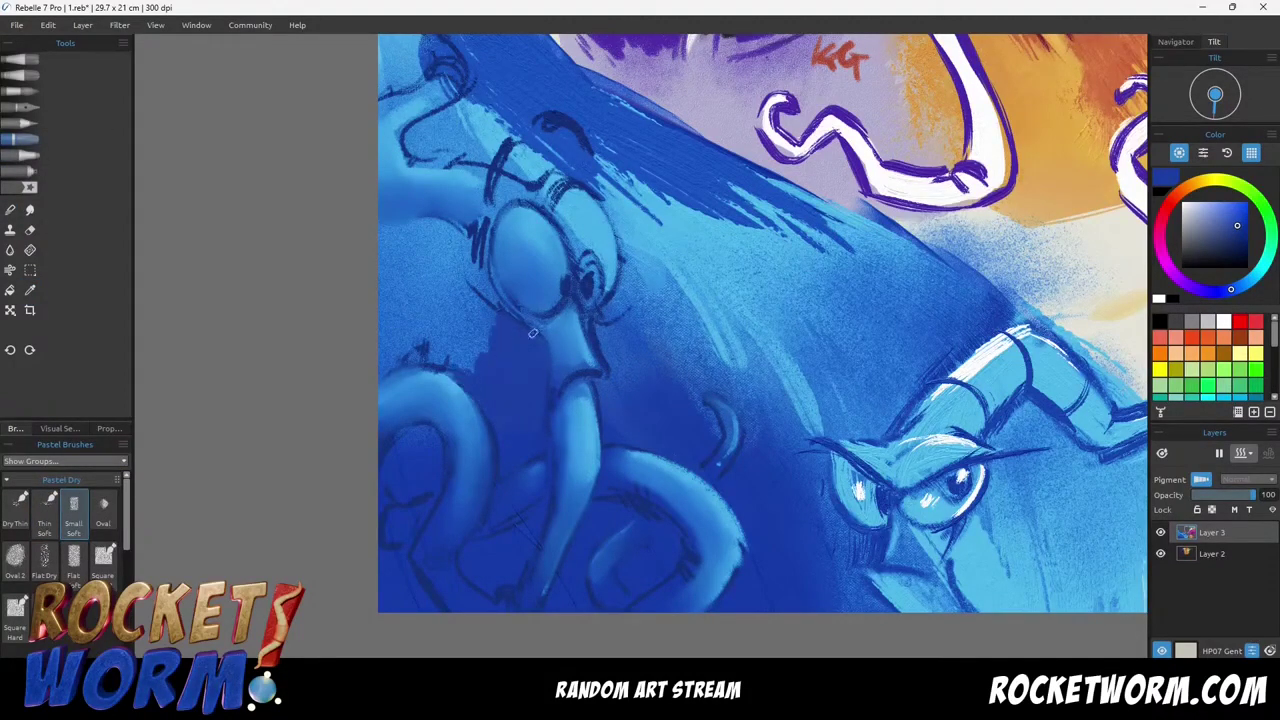
mouse_move(533, 333)
left_mouse_down()
mouse_move(478, 300)
mouse_move(452, 330)
mouse_move(429, 277)
mouse_move(370, 360)
mouse_move(437, 283)
mouse_move(400, 258)
mouse_move(383, 312)
left_mouse_up()
key("n")
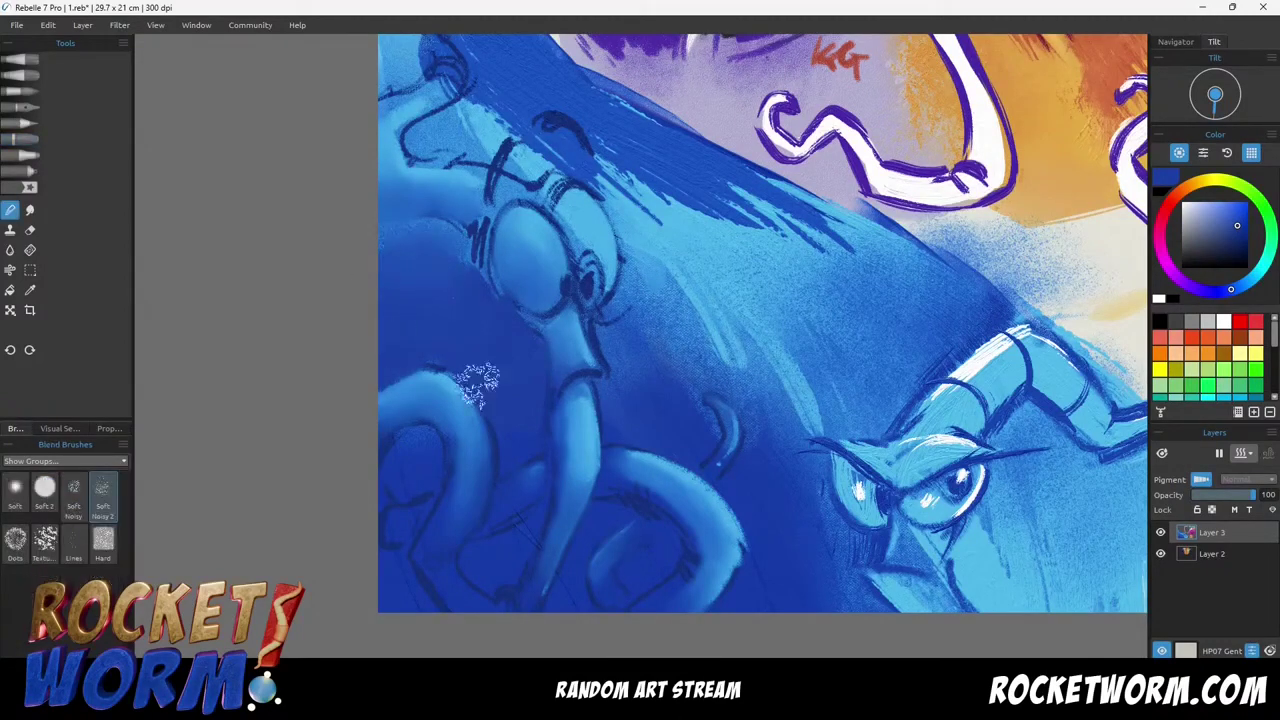
key("b")
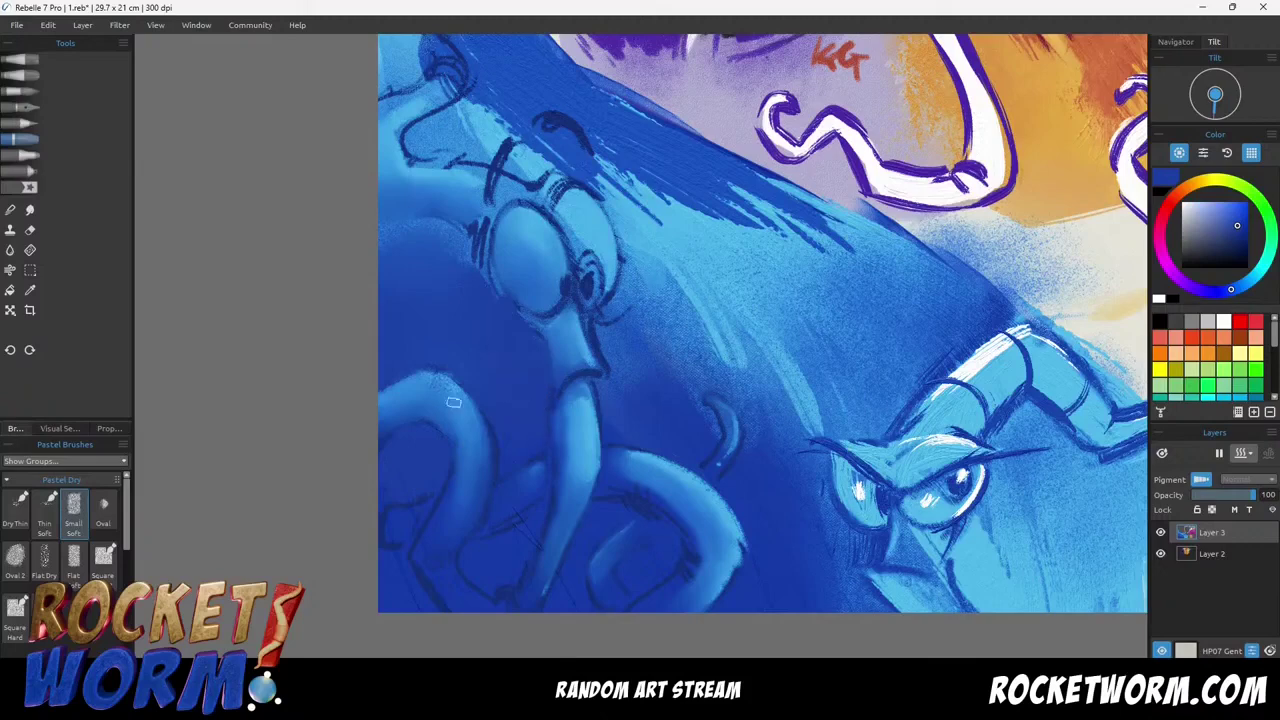
Redraw the outline around the near eye, snout and underside of the upper body in darker navy, and blend it.
left_click(522, 315, "alt")
left_click(1237, 241)
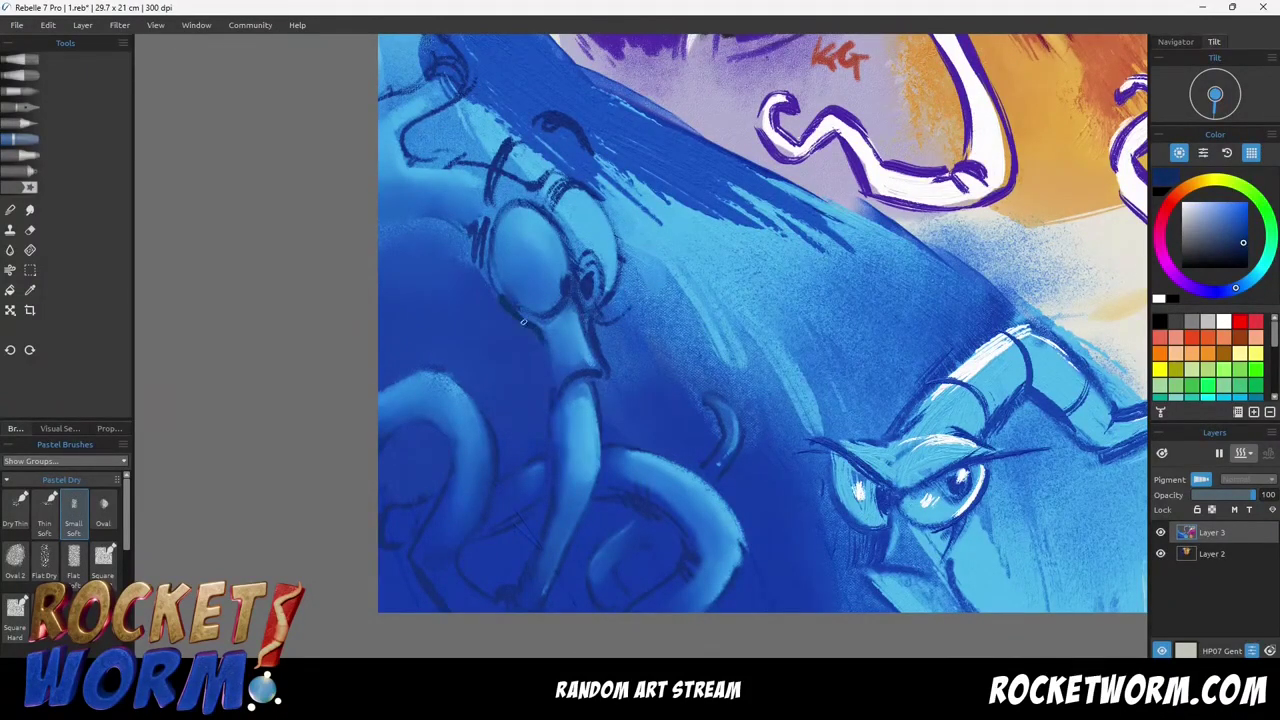
key("b")
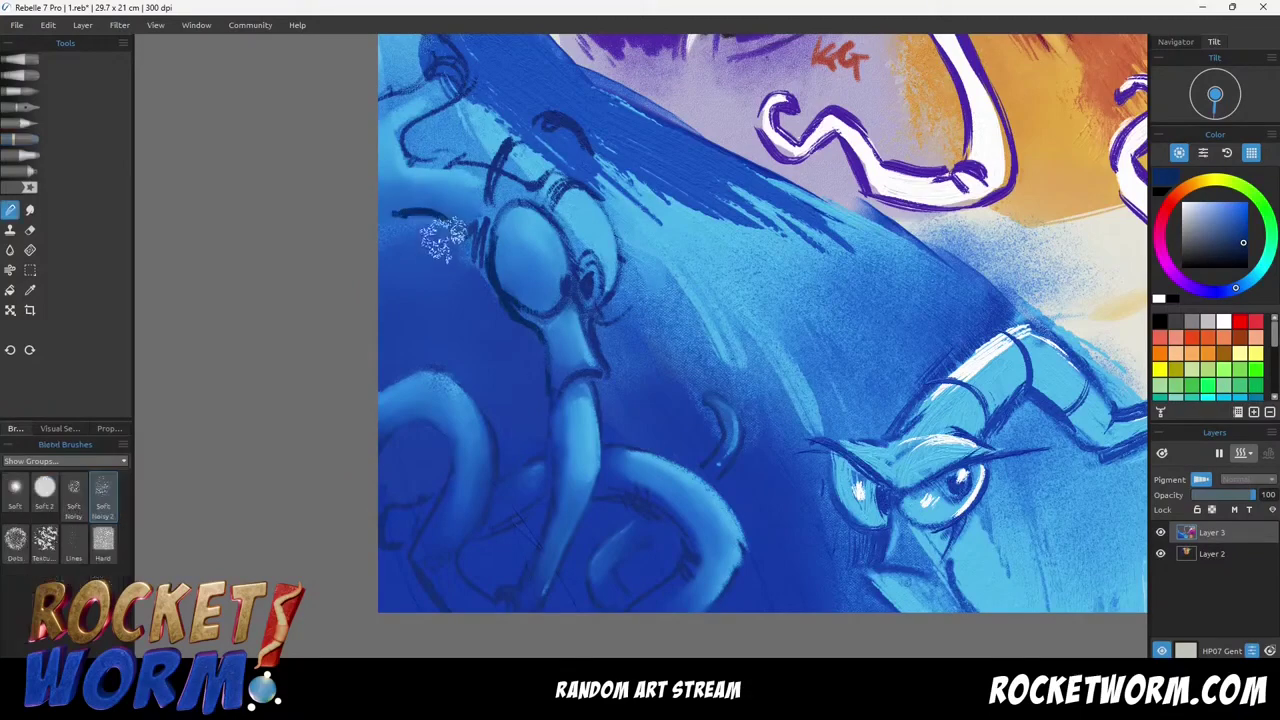
Add light blue oil highlights to the coiled worm's upper body and coils, and paint the far eye's iris green.
left_click(558, 229, "alt")
left_click(20, 60)
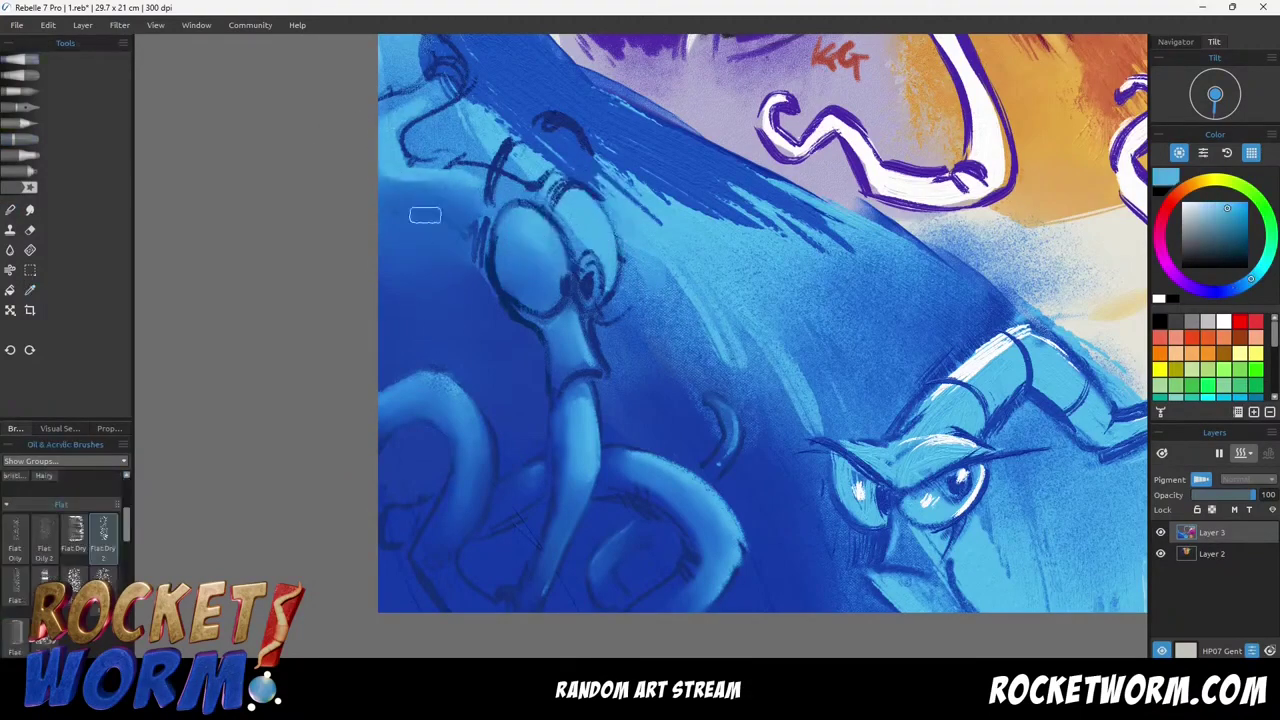
left_click_drag(456, 236, 379, 218)
left_click_drag(432, 182, 413, 207)
mouse_move(380, 400)
left_mouse_down()
mouse_move(440, 378)
mouse_move(477, 449)
left_mouse_up()
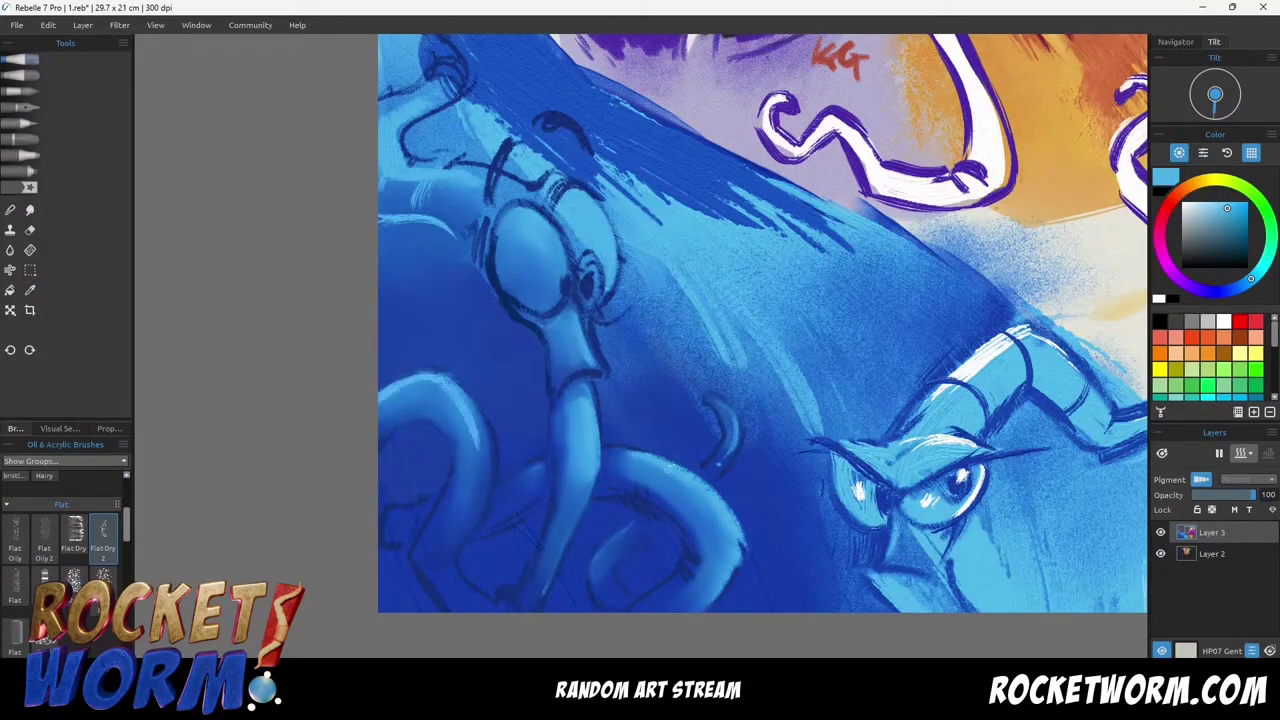
left_click_drag(722, 498, 624, 450)
left_click_drag(584, 264, 596, 300)
left_click(1271, 241)
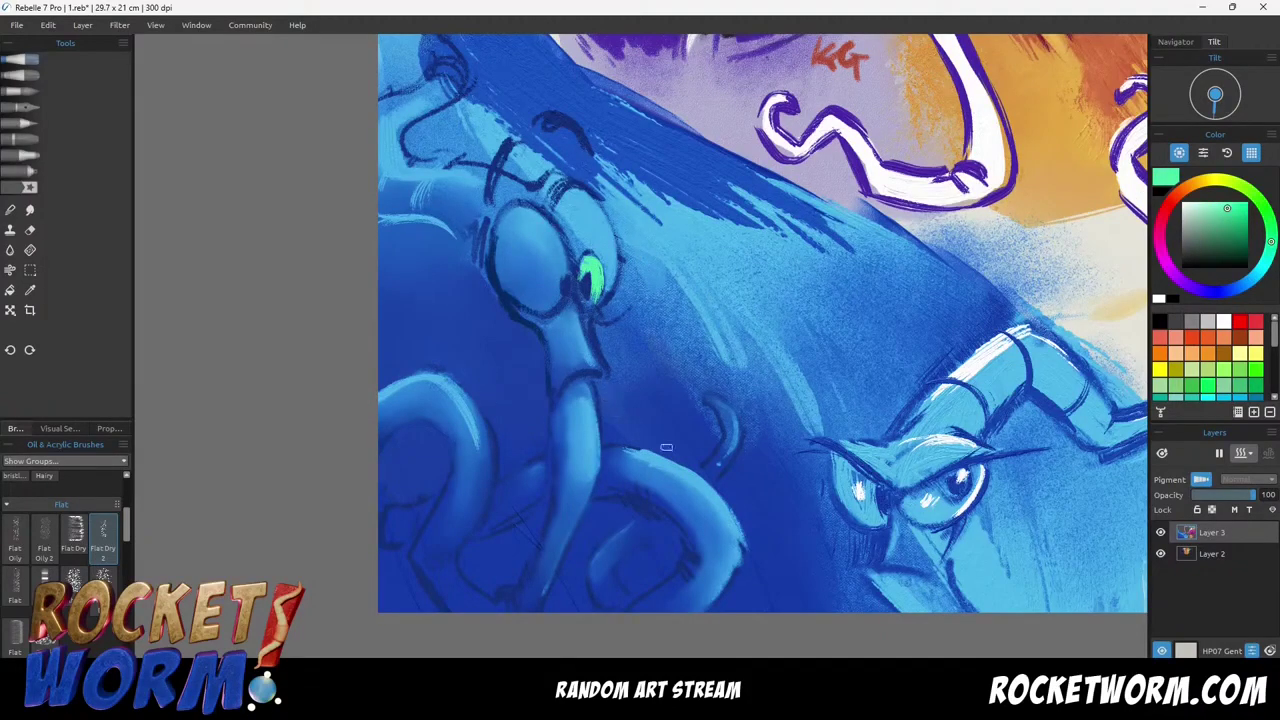
Cover the angry blue worm's snout, mouth and neck area with dry dark blue oil strokes.
left_click(903, 595, "alt")
mouse_move(862, 578)
left_mouse_down()
mouse_move(854, 587)
mouse_move(926, 586)
left_mouse_up()
mouse_move(892, 522)
left_mouse_down()
mouse_move(890, 578)
mouse_move(846, 565)
mouse_move(910, 575)
mouse_move(895, 530)
mouse_move(886, 608)
left_mouse_up()
left_click(817, 576, "alt")
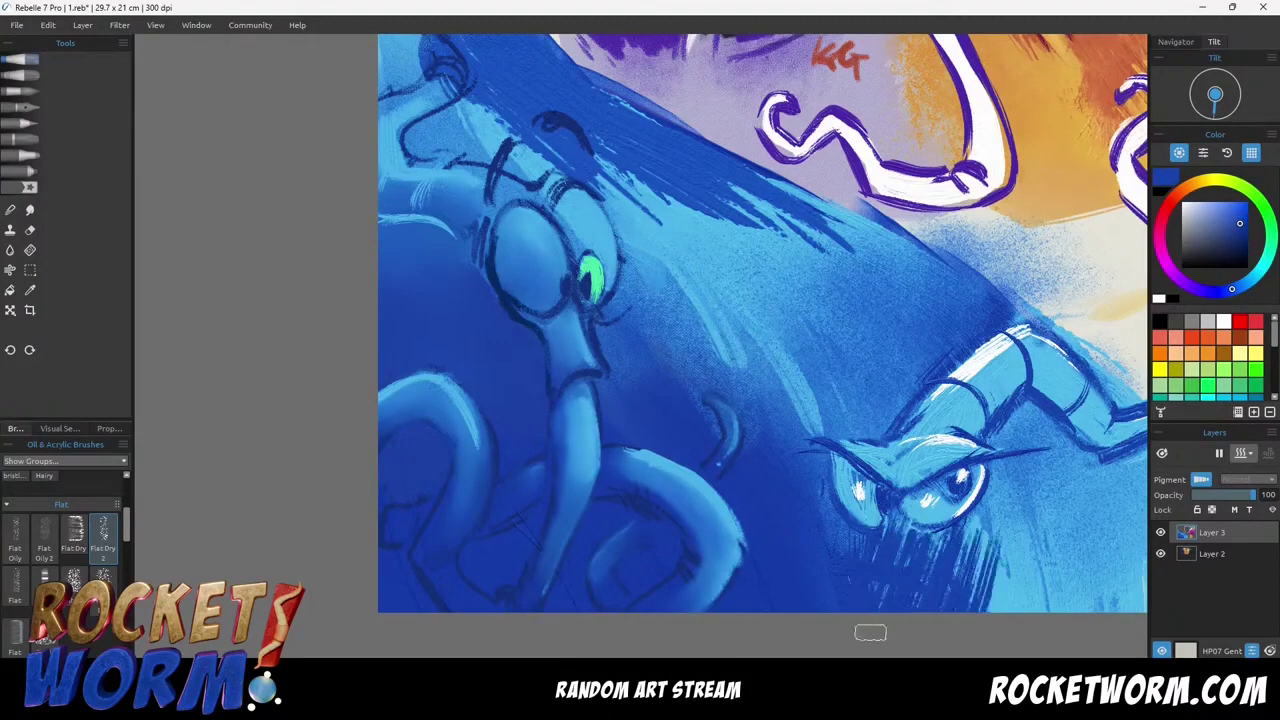
Repaint the angry blue worm's snout in light blue, blend it, and draw the mouth line and edges in dark blue.
left_click_drag(968, 270, 818, 140)
left_click(741, 362, "alt")
mouse_move(741, 390)
left_mouse_down()
mouse_move(722, 433)
mouse_move(778, 440)
mouse_move(765, 450)
mouse_move(790, 478)
mouse_move(700, 475)
mouse_move(750, 405)
mouse_move(737, 452)
left_mouse_up()
key("n")
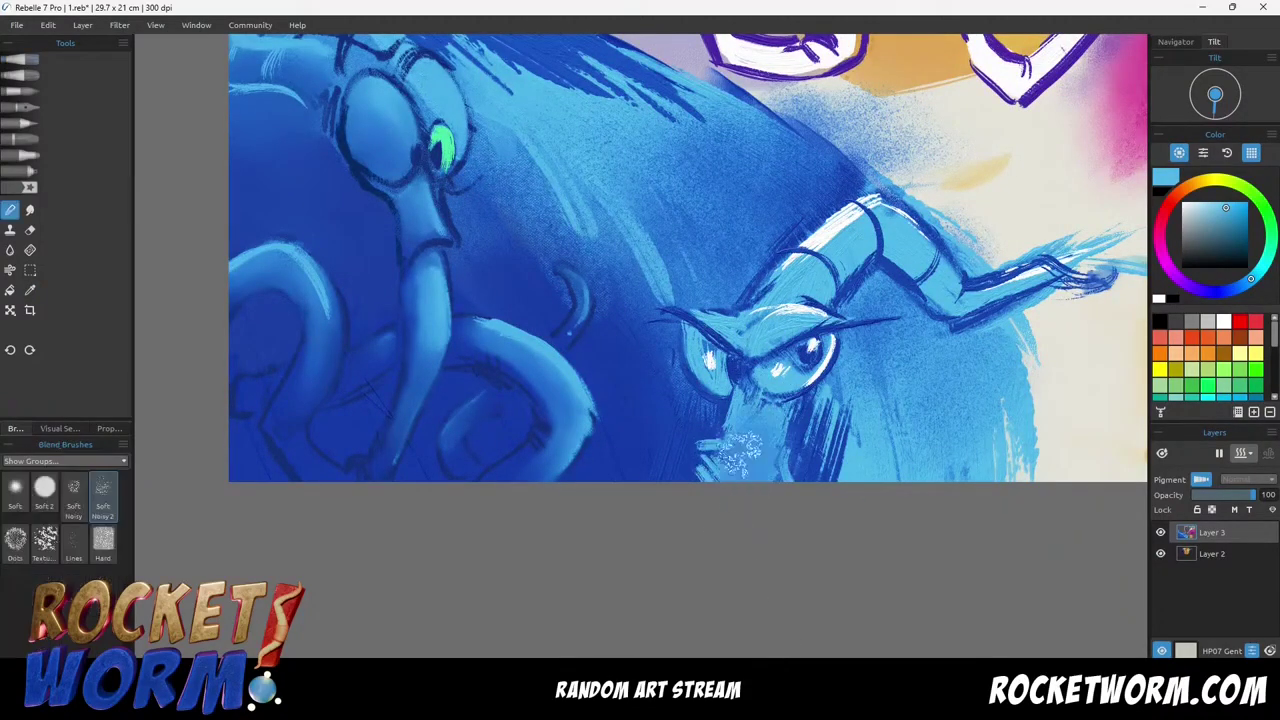
left_click(806, 361, "alt")
key("b")
mouse_move(743, 390)
left_mouse_down()
mouse_move(728, 435)
mouse_move(783, 474)
left_mouse_up()
mouse_move(780, 440)
left_mouse_down()
mouse_move(820, 386)
mouse_move(774, 440)
left_mouse_up()
Paint the angry blue worm's lower lip light blue and add a pale highlight along its snout.
left_click(748, 340, "alt")
left_click_drag(698, 452, 733, 478)
left_click_drag(724, 431, 745, 389)
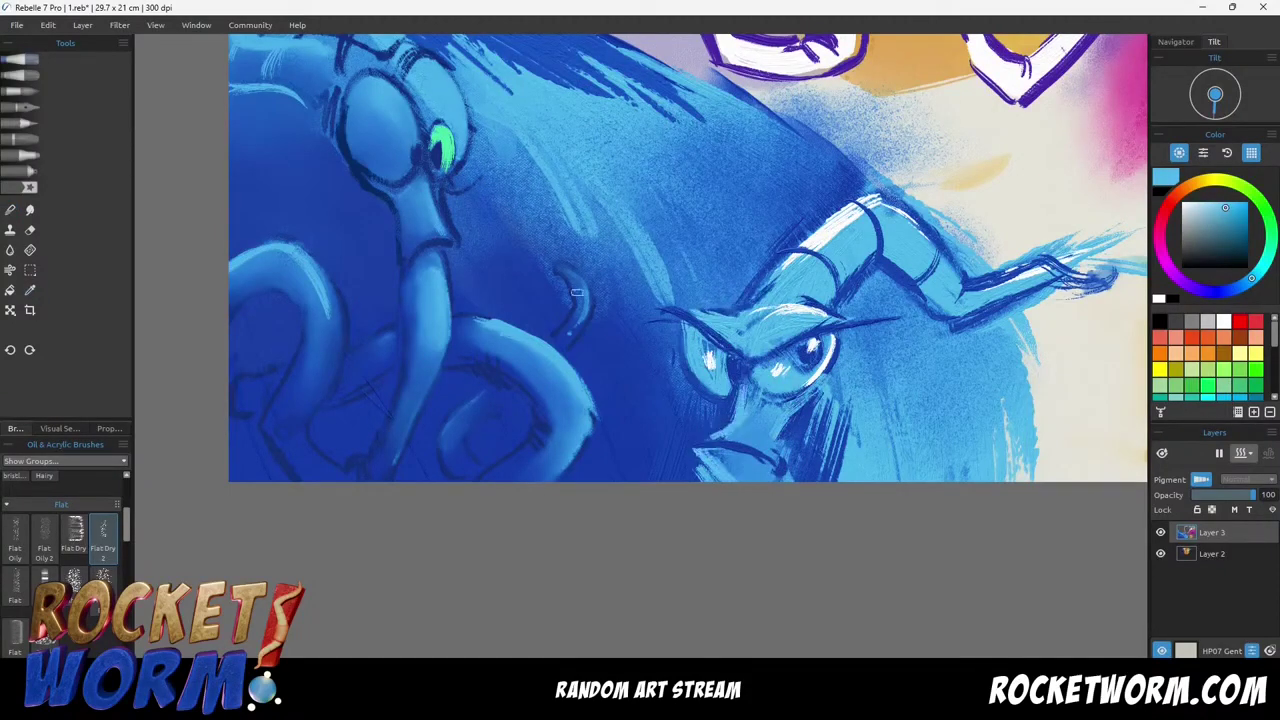
left_click(833, 228, "alt")
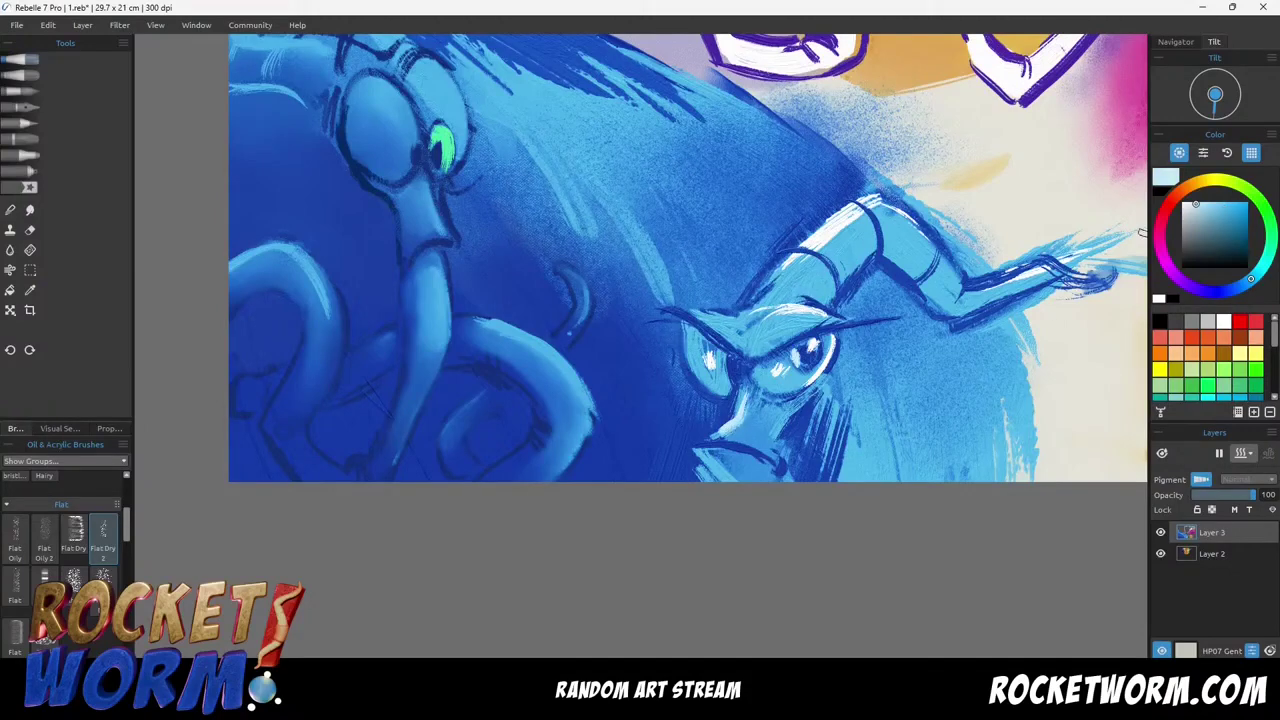
Paint a bright green iris with a dark blue pupil in the angry blue worm's near eye.
left_click(1268, 215)
left_click(1229, 203)
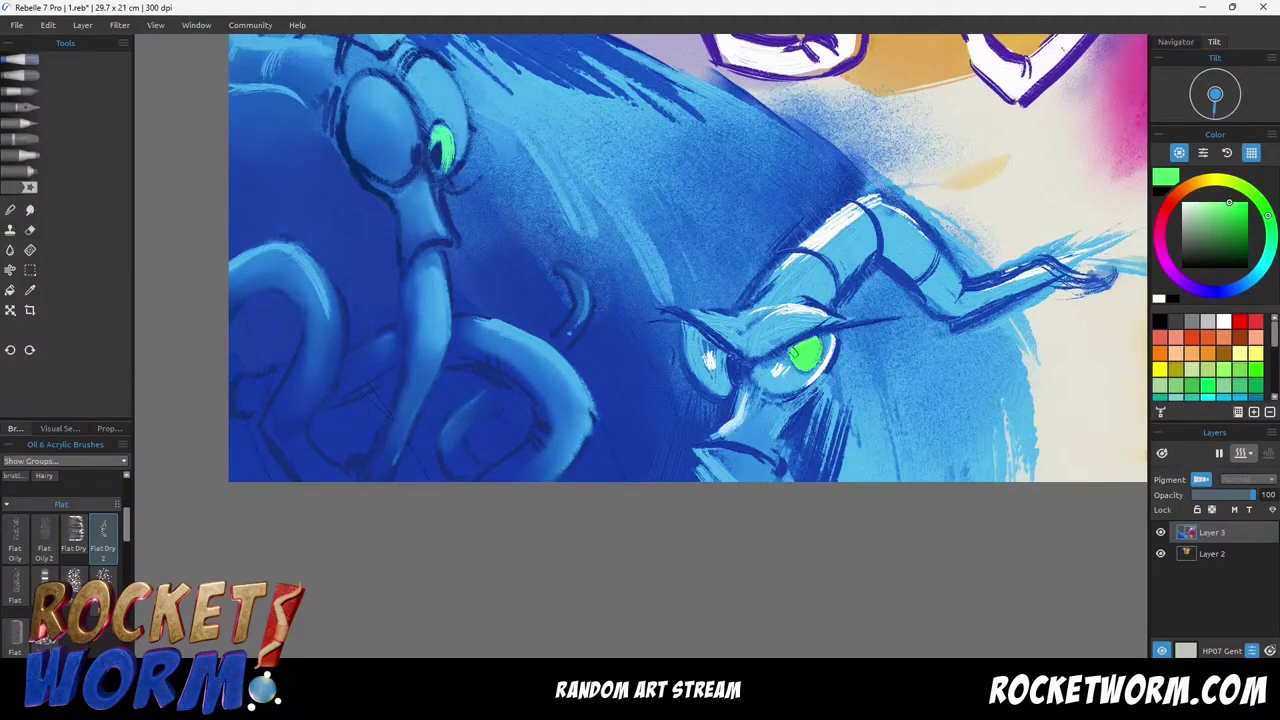
left_click(1230, 238)
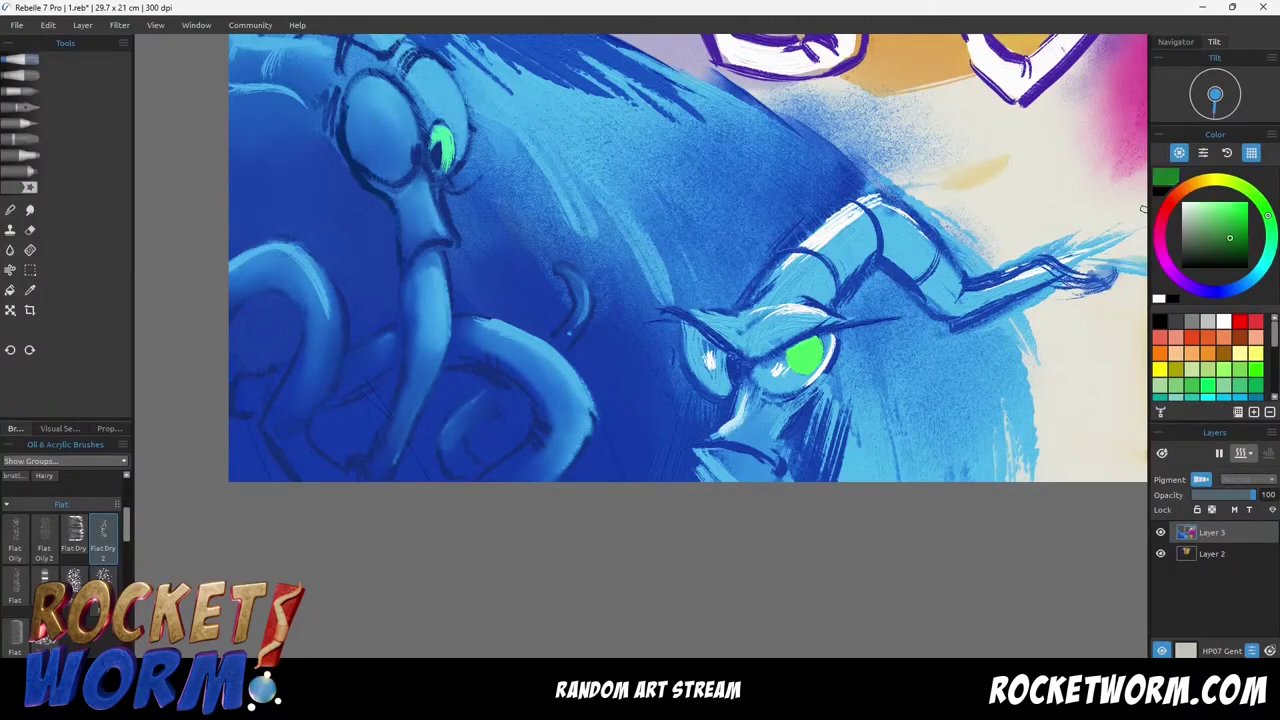
left_click(1218, 291)
left_click_drag(807, 349, 805, 358)
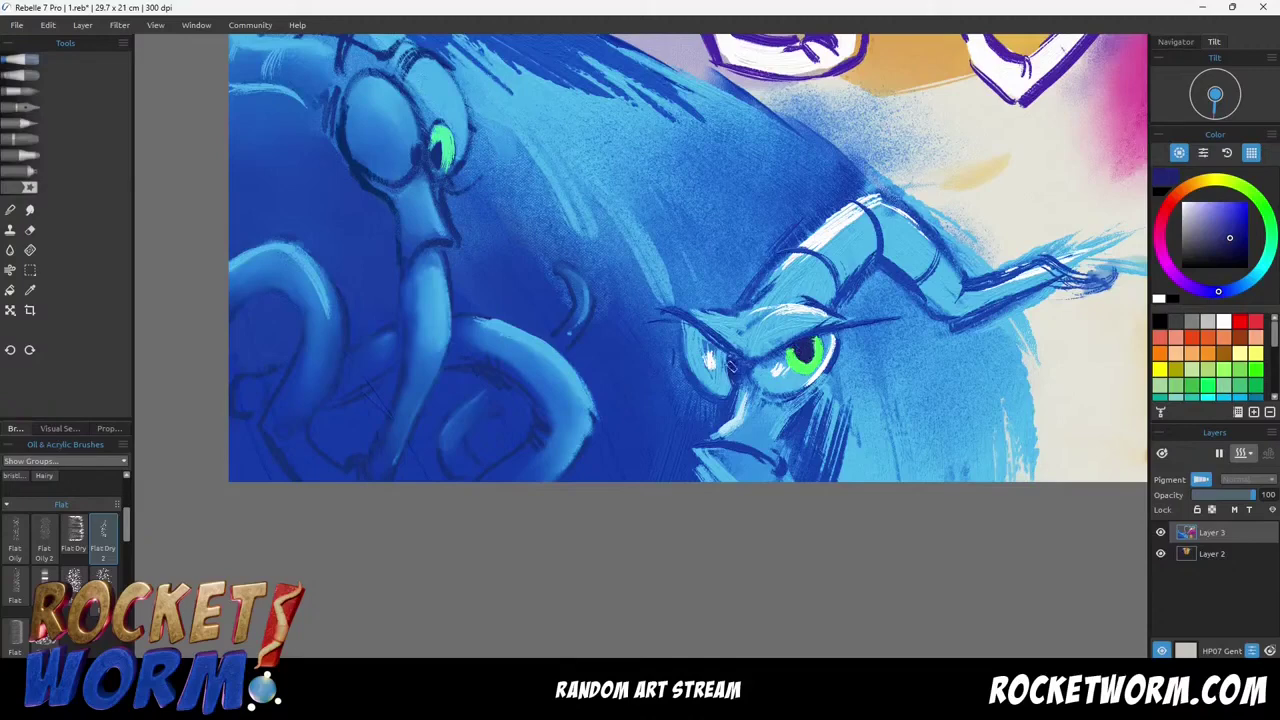
Reinforce the angry blue worm's eye, snout, mouth, brow and upper body outlines in dark blue, adding the far pupil.
left_click_drag(798, 393, 836, 347)
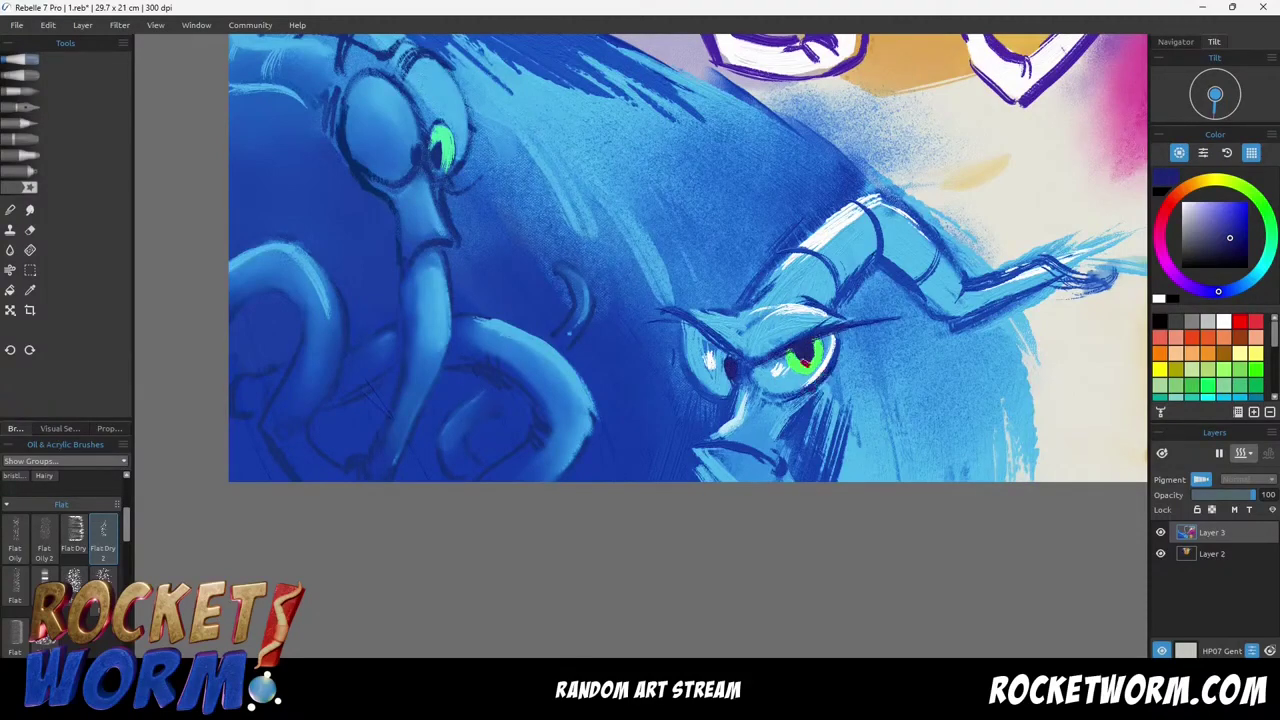
left_click_drag(740, 375, 720, 436)
left_click(753, 409, "alt")
left_click_drag(745, 391, 695, 466)
left_click(766, 345, "alt")
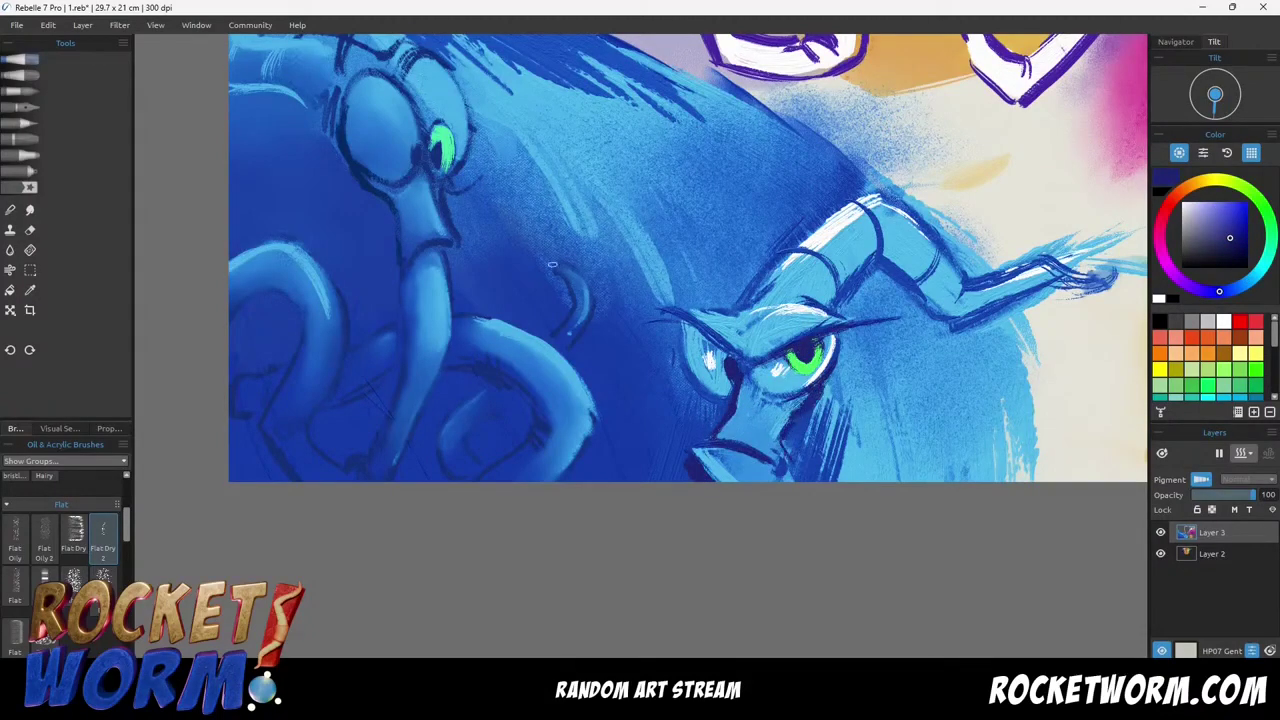
mouse_move(734, 356)
left_mouse_down()
mouse_move(650, 318)
mouse_move(788, 260)
left_mouse_up()
Add white highlights to the angry worm's pupil and the coiled worm's eyes and upper body, and save the file.
left_click(824, 360, "alt")
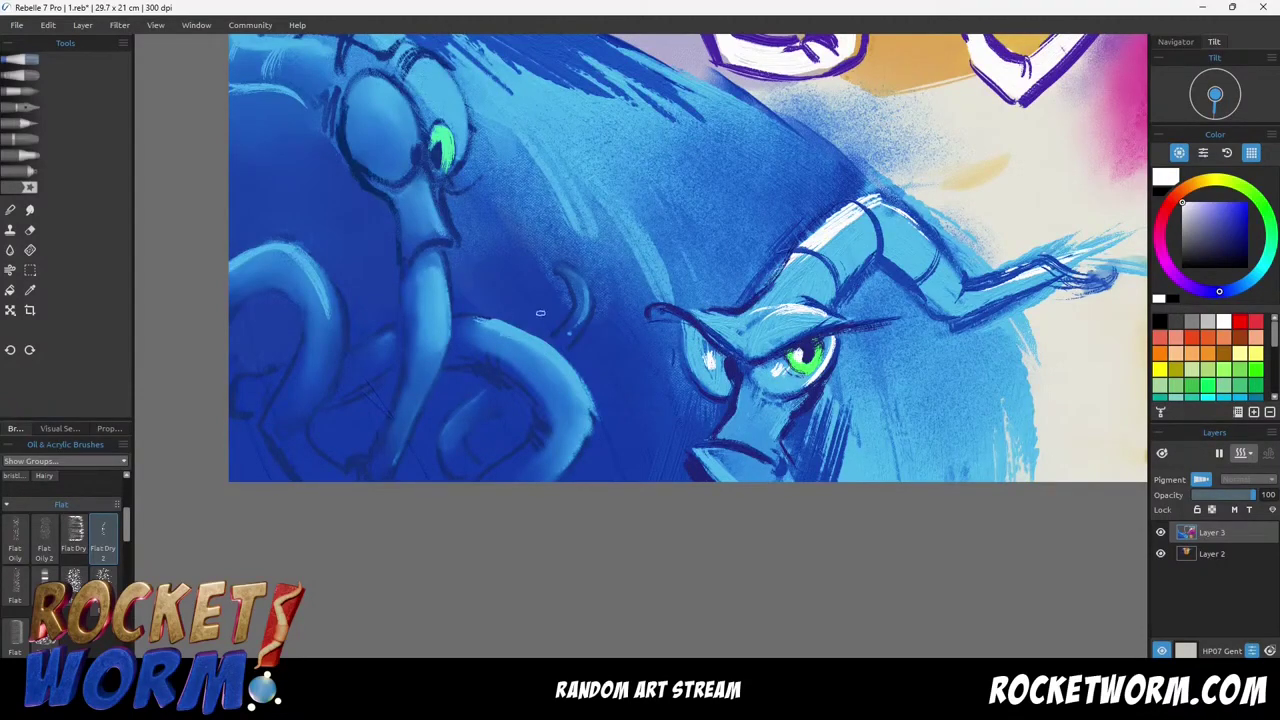
left_click_drag(541, 313, 623, 381)
key("ctrl+s")
left_click_drag(530, 168, 526, 193)
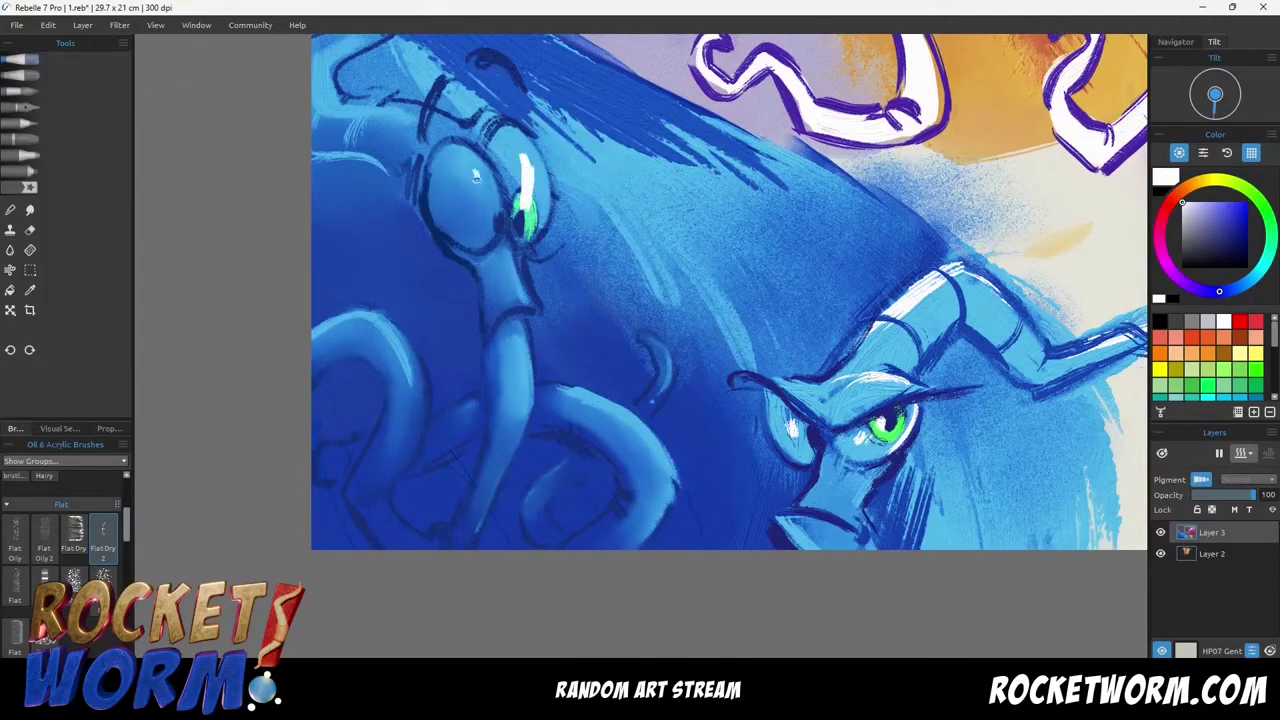
left_click_drag(353, 108, 335, 47)
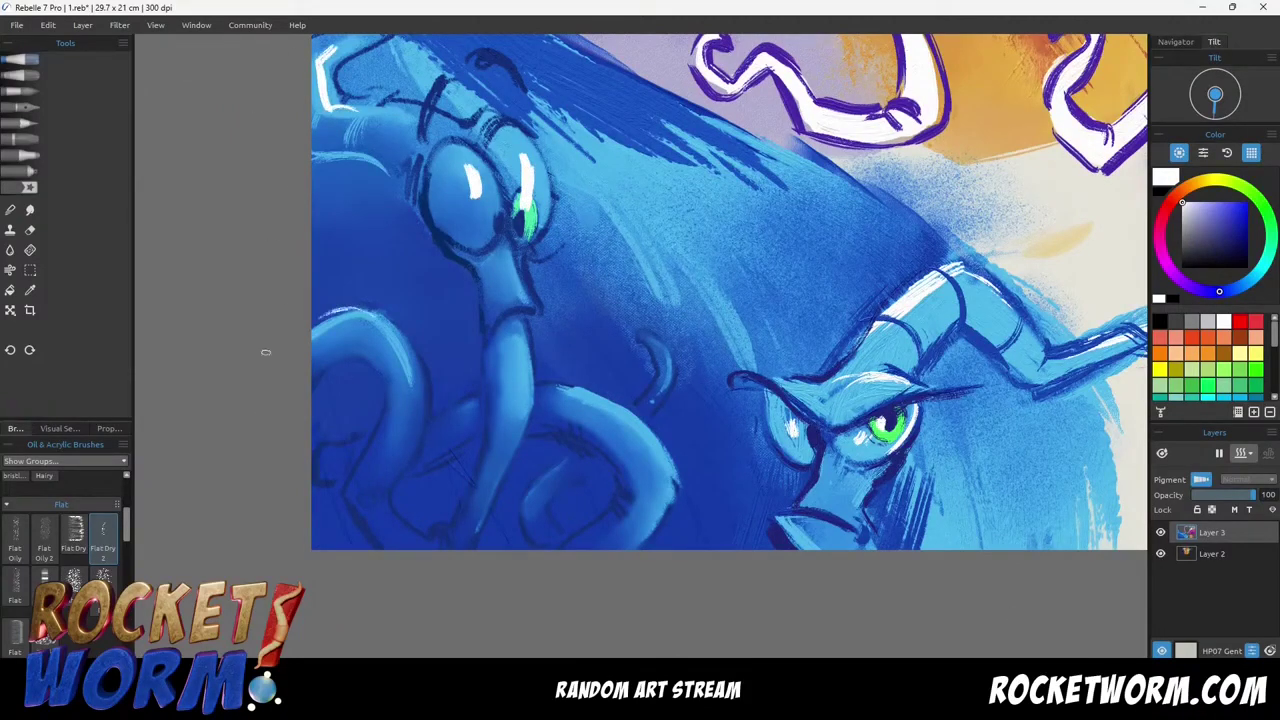
Undo the white stroke on the coiled worm's far coil and brighten the outer edges of both coils with light blue.
left_click_drag(632, 423, 632, 560)
key("ctrl+z")
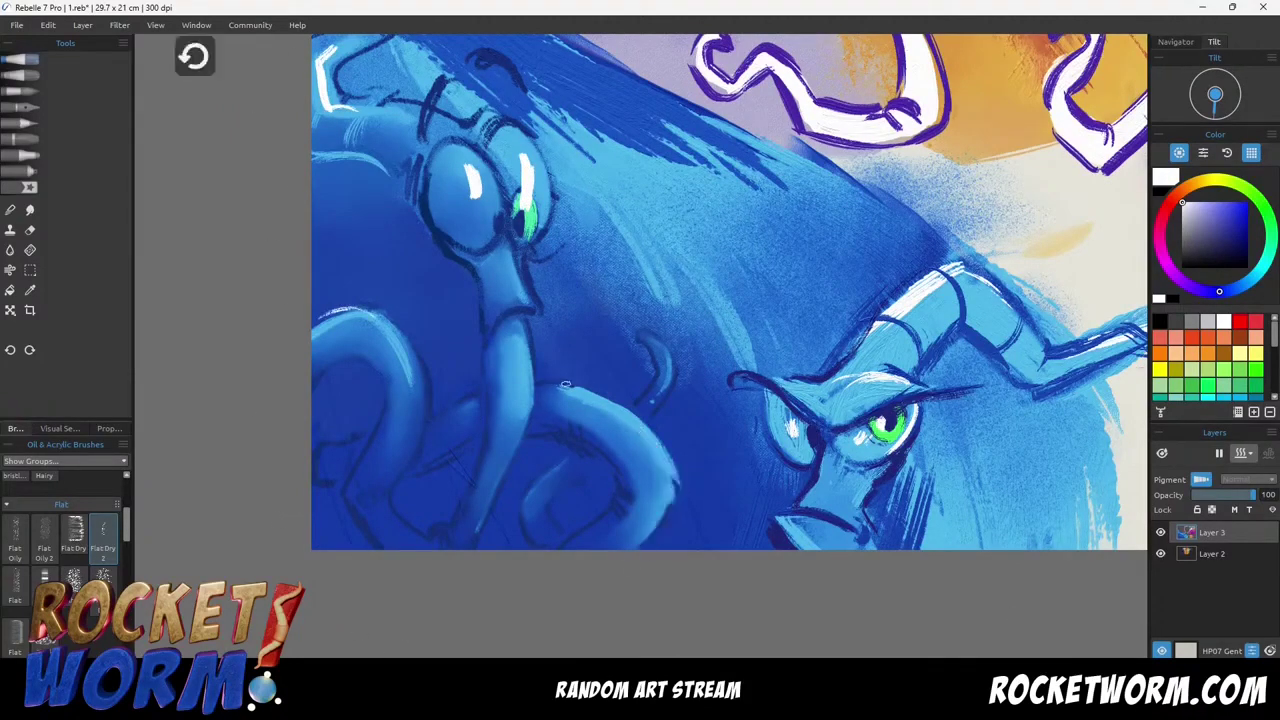
left_click_drag(671, 503, 626, 418)
left_click(612, 409, "alt")
left_click_drag(645, 528, 590, 392)
mouse_move(415, 383)
left_mouse_down()
mouse_move(384, 314)
mouse_move(318, 314)
left_mouse_up()
Add dry light blue strokes above the coils, along the near eye's edge and around the tail tip.
left_click(75, 537)
left_click_drag(402, 322, 314, 264)
left_click_drag(642, 404, 584, 368)
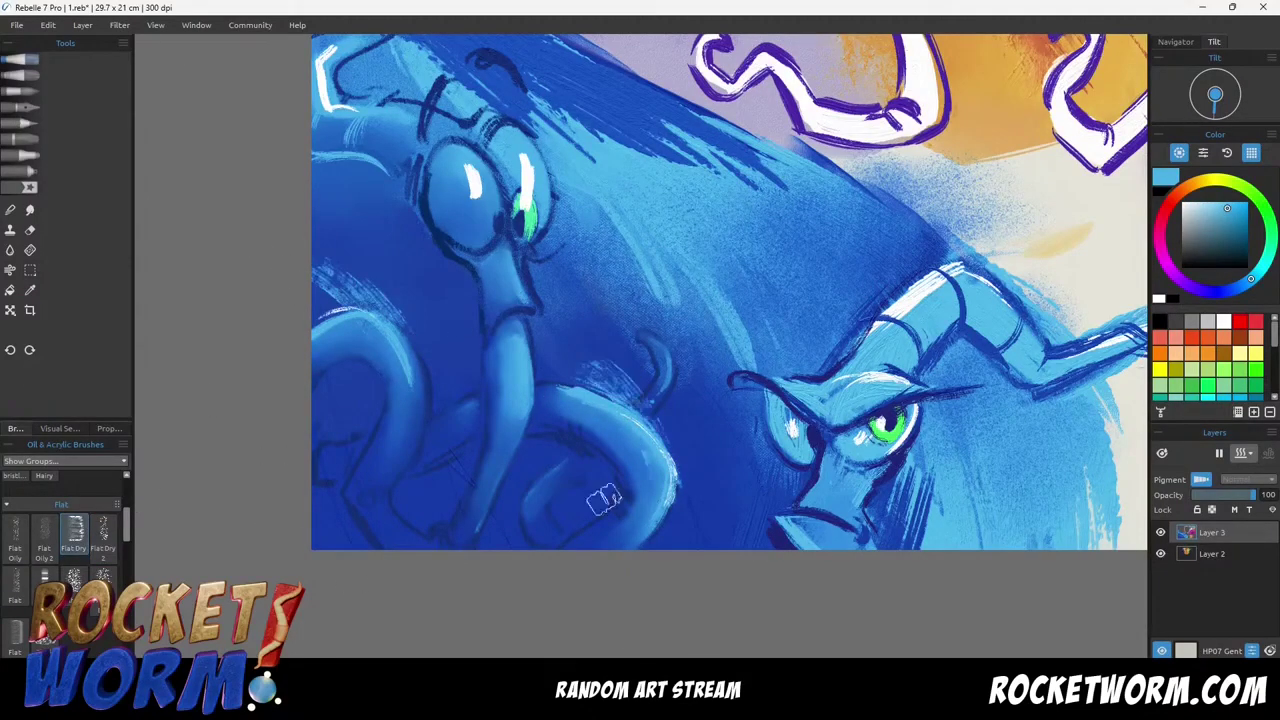
left_click_drag(452, 144, 425, 186)
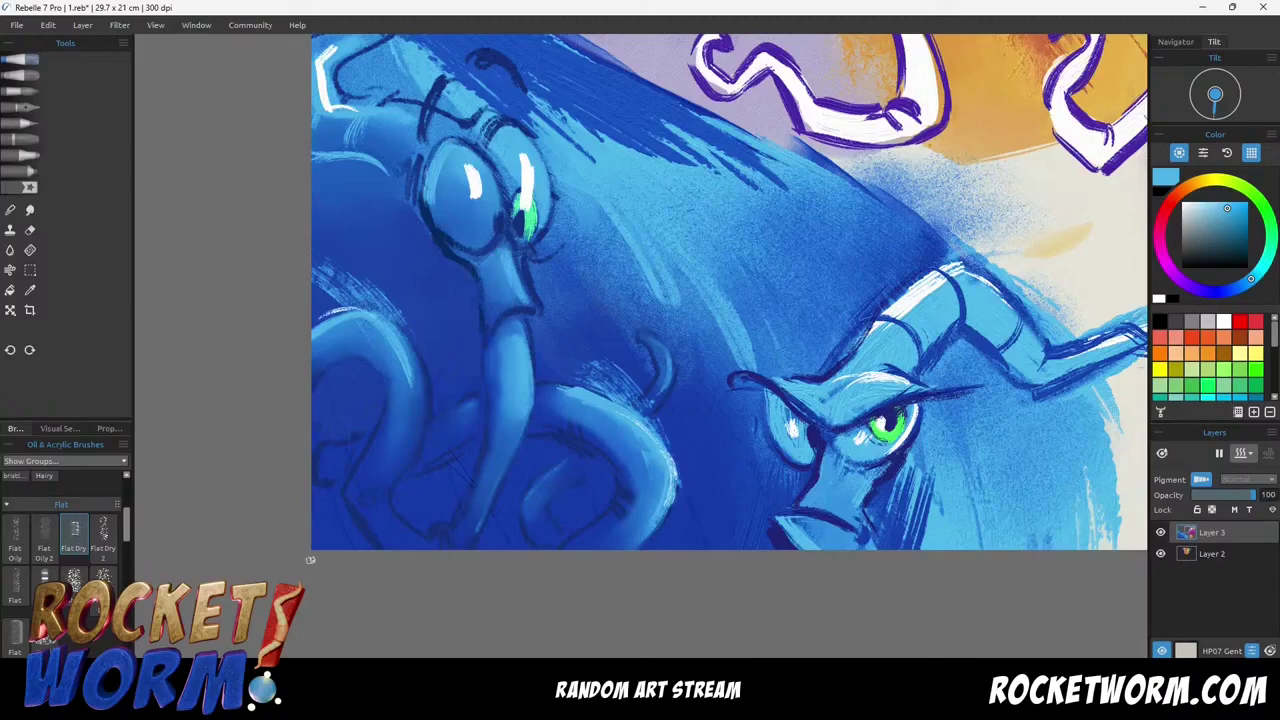
left_click_drag(660, 345, 618, 310)
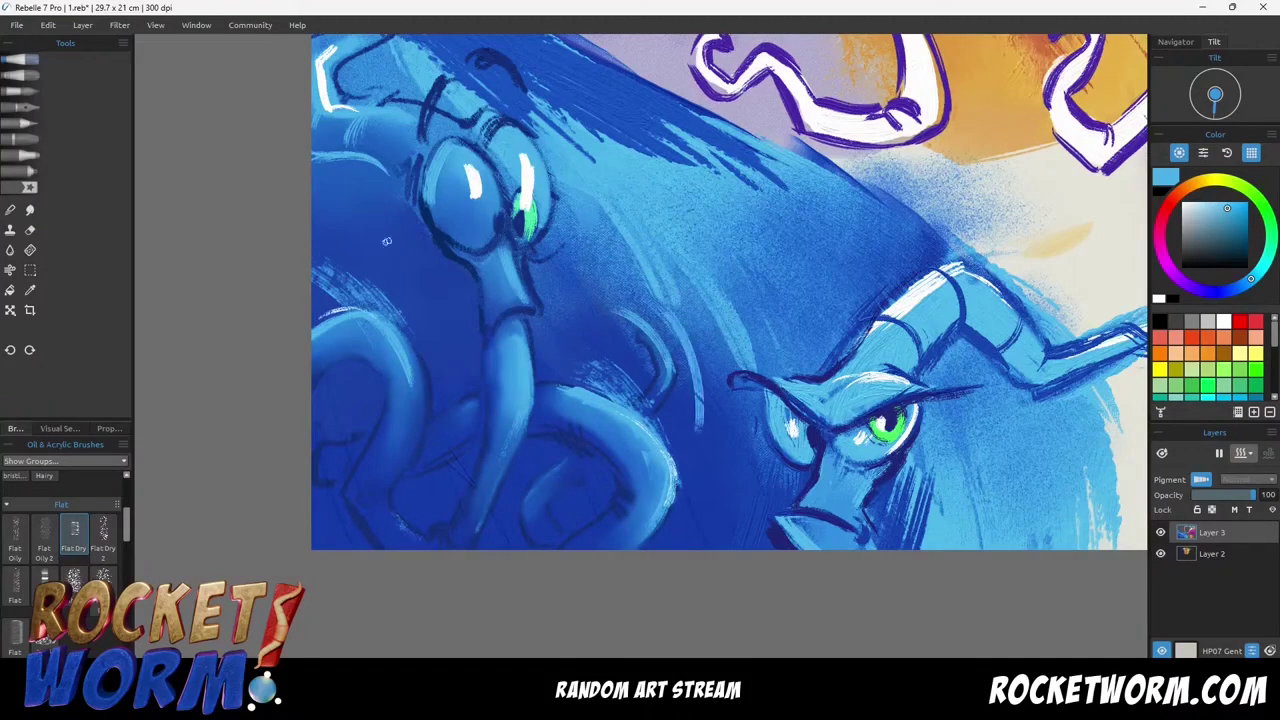
Paint a white heart, broken across the middle, on the magenta background beside the angry pink worm.
scroll(448, 340, "down", 5)
scroll(608, 416, "up", 2)
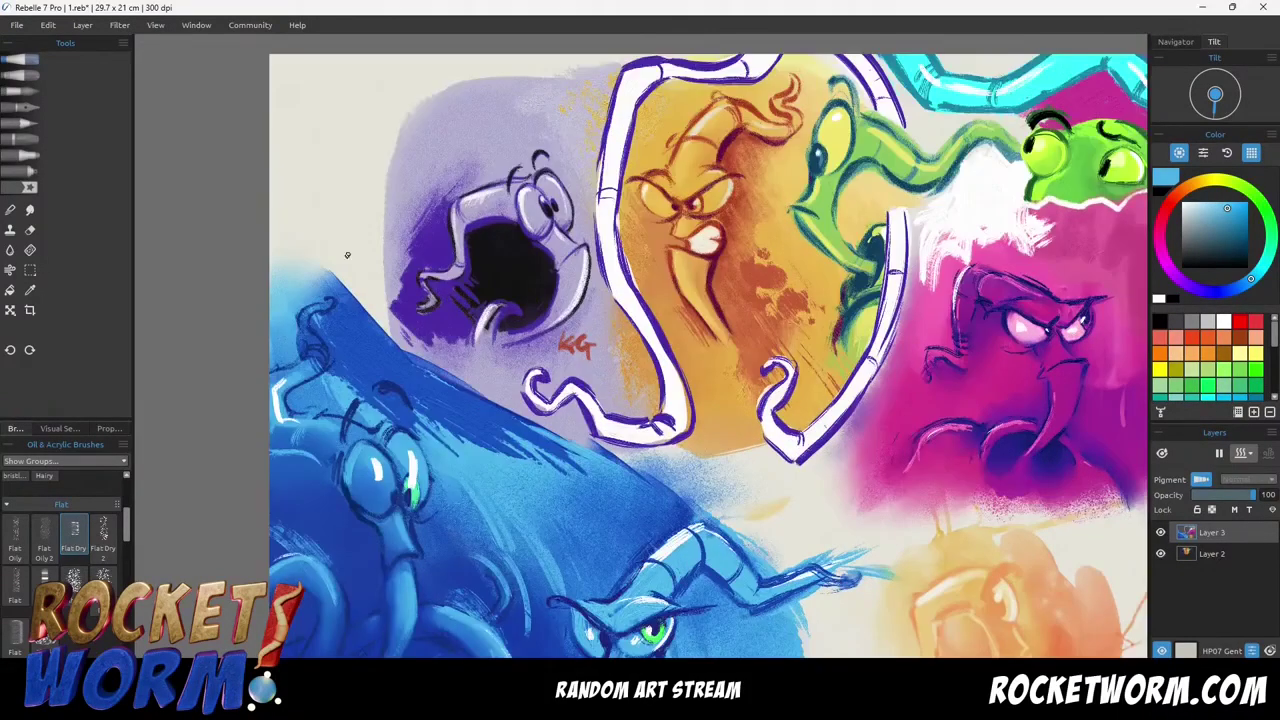
scroll(498, 304, "down", 3)
mouse_move(888, 310)
left_mouse_down()
mouse_move(642, 327)
mouse_move(684, 418)
mouse_move(748, 353)
left_mouse_up()
scroll(644, 335, "up", 5)
left_click(1183, 203)
mouse_move(748, 348)
left_mouse_down()
mouse_move(688, 357)
mouse_move(658, 338)
left_mouse_up()
mouse_move(700, 387)
left_mouse_down()
mouse_move(670, 377)
mouse_move(698, 400)
left_mouse_up()
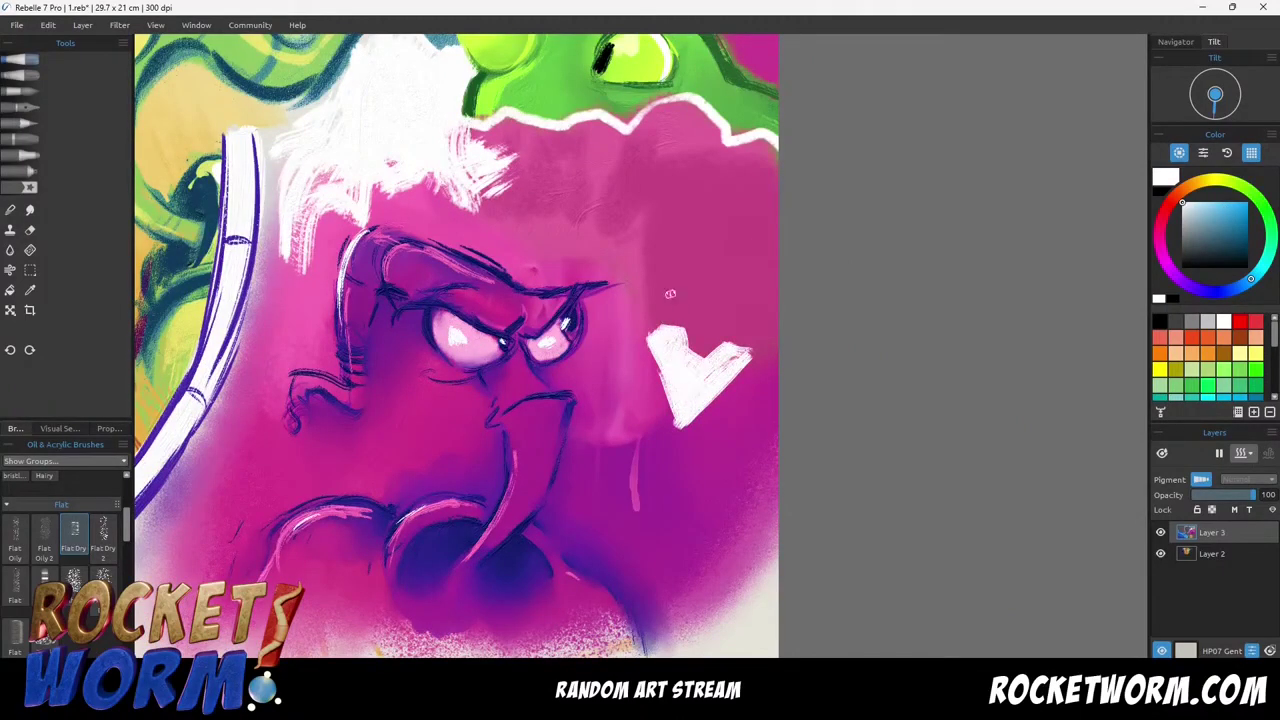
mouse_move(648, 310)
left_mouse_down()
mouse_move(700, 338)
mouse_move(762, 334)
mouse_move(716, 274)
mouse_move(770, 330)
mouse_move(710, 305)
mouse_move(660, 262)
mouse_move(775, 310)
mouse_move(740, 358)
mouse_move(668, 342)
mouse_move(681, 442)
left_mouse_up()
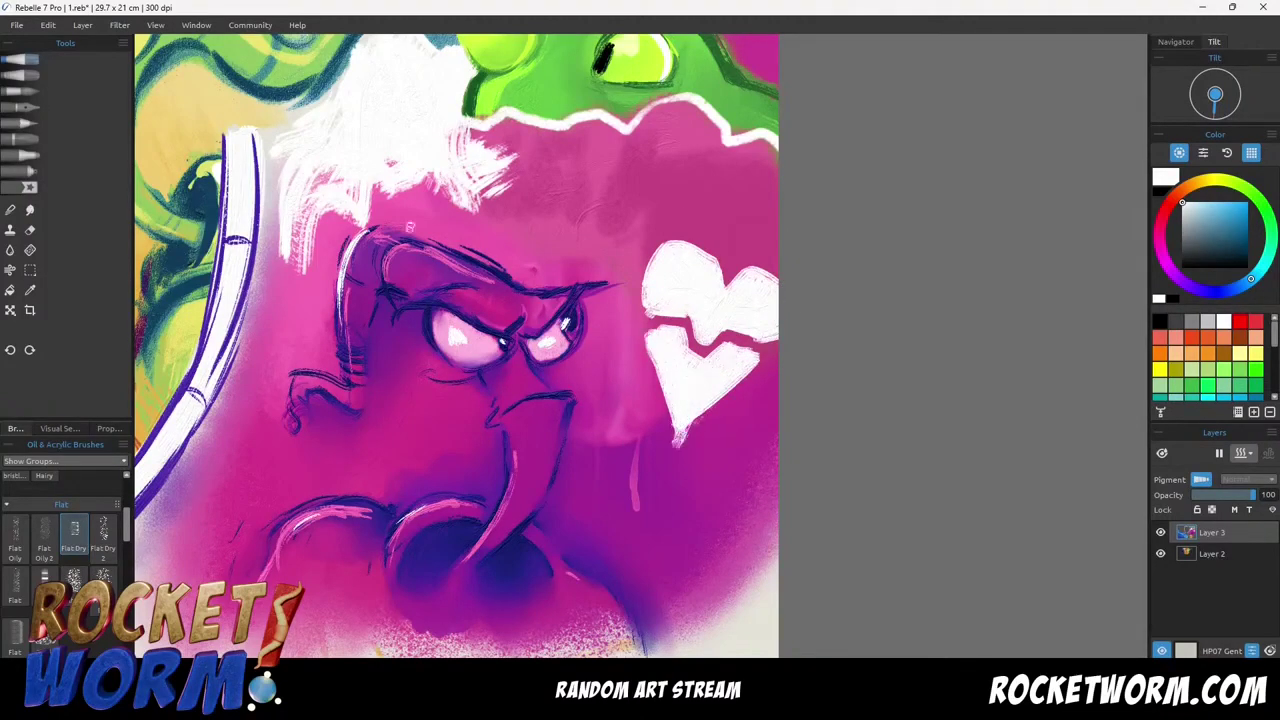
Paint thin white watercolor drips running down from the broken heart.
left_click(20, 91)
left_click_drag(680, 387, 676, 522)
left_click_drag(706, 400, 707, 439)
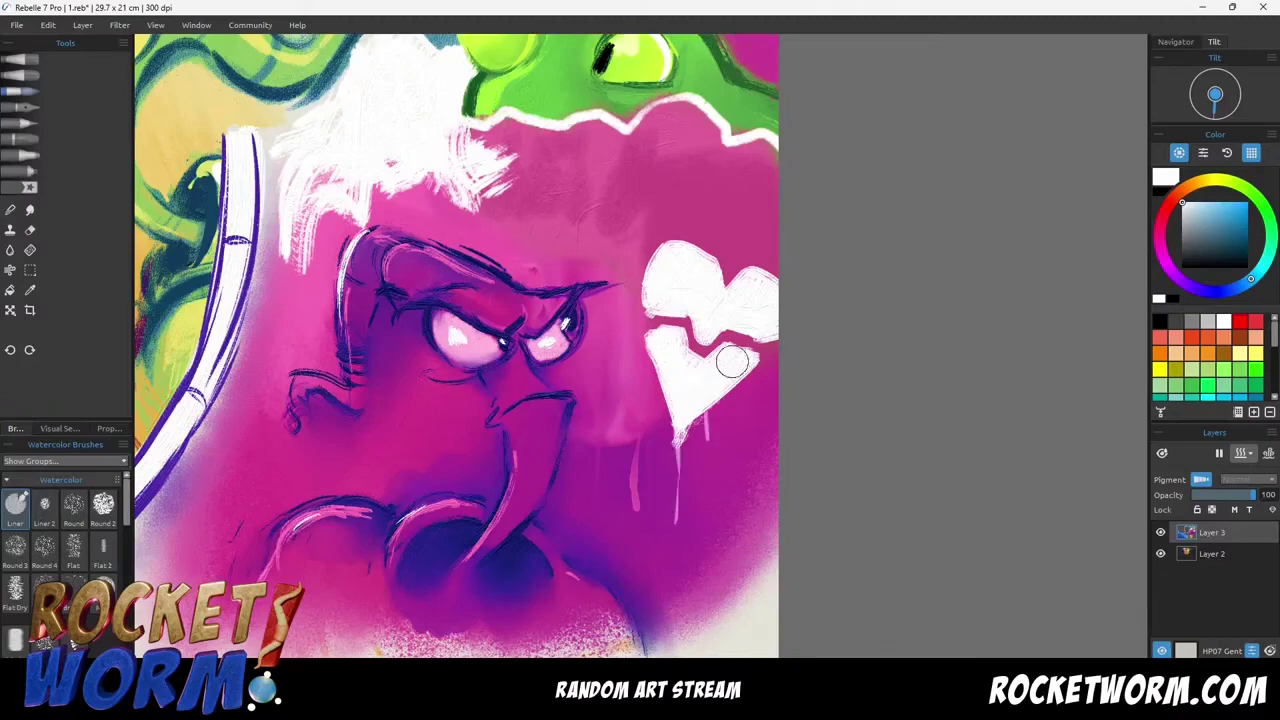
left_click_drag(734, 362, 737, 476)
left_click_drag(760, 330, 762, 373)
Blow the wet white paint downward and outward from the heart into long branching drips.
key("l")
left_click_drag(682, 356, 723, 452)
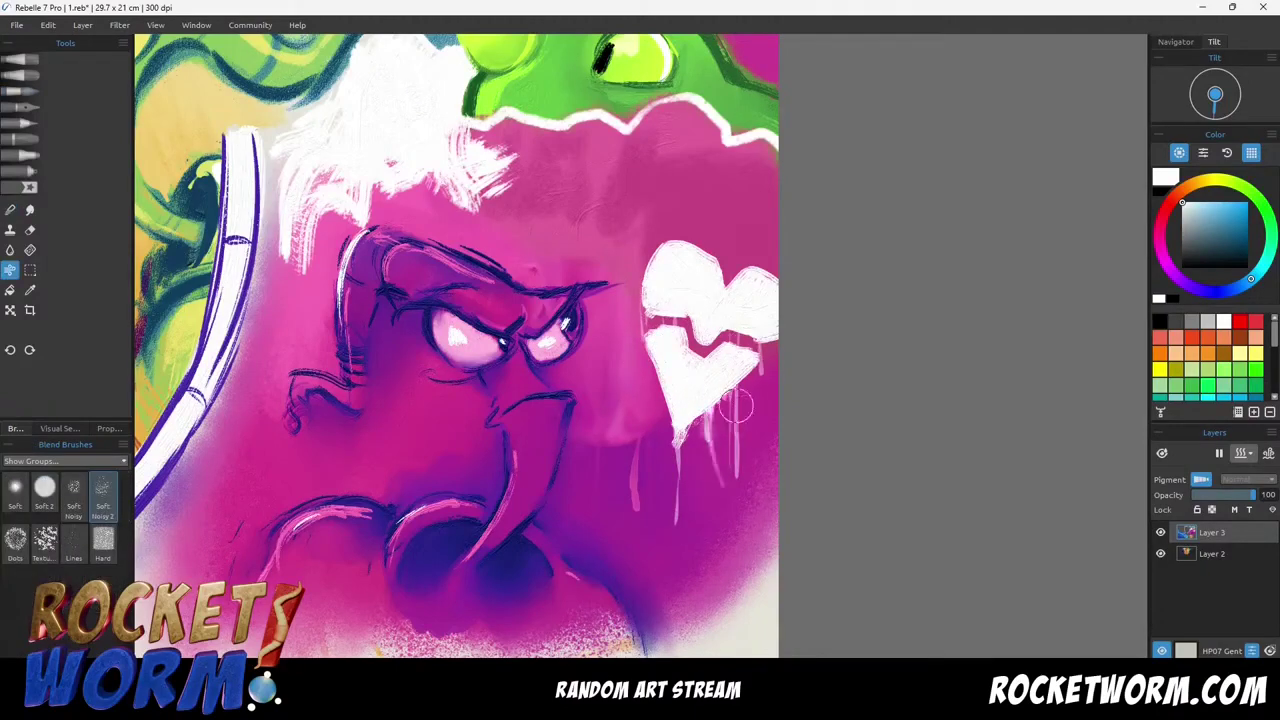
left_click_drag(747, 346, 764, 378)
left_click_drag(700, 258, 623, 440)
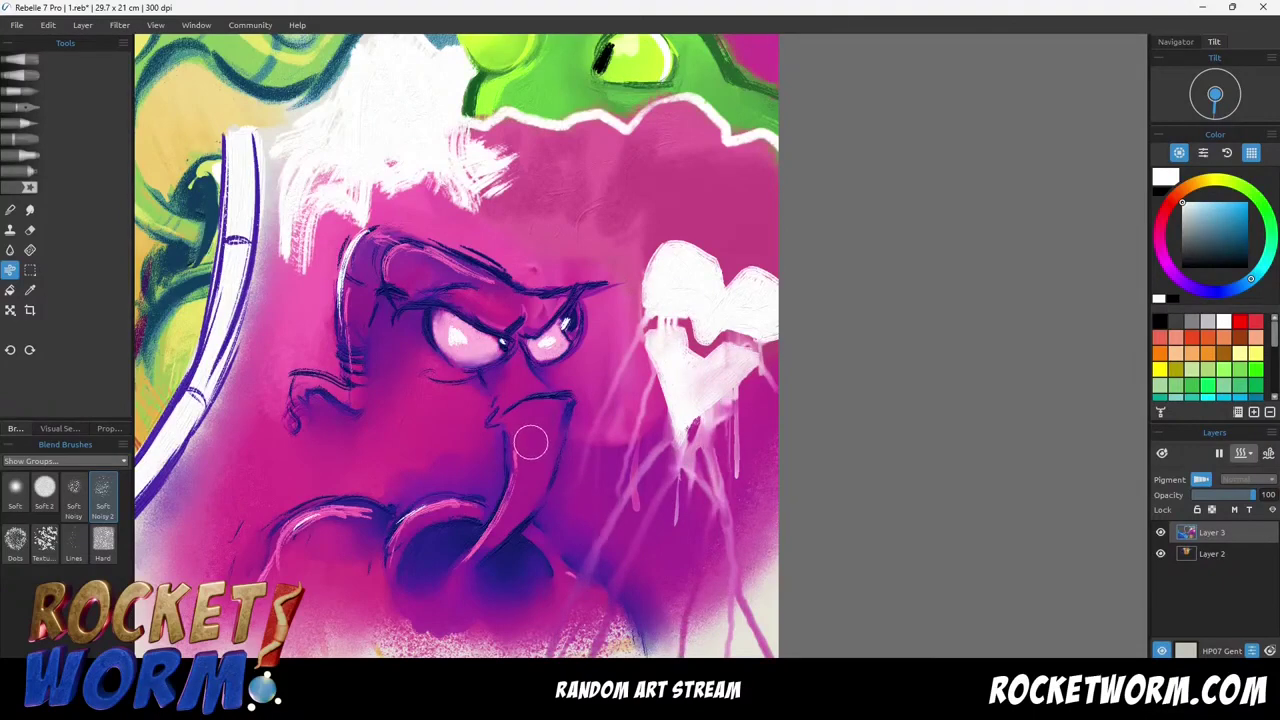
Outline both halves of the broken heart in purple oil paint sampled from the background.
left_click(1241, 453)
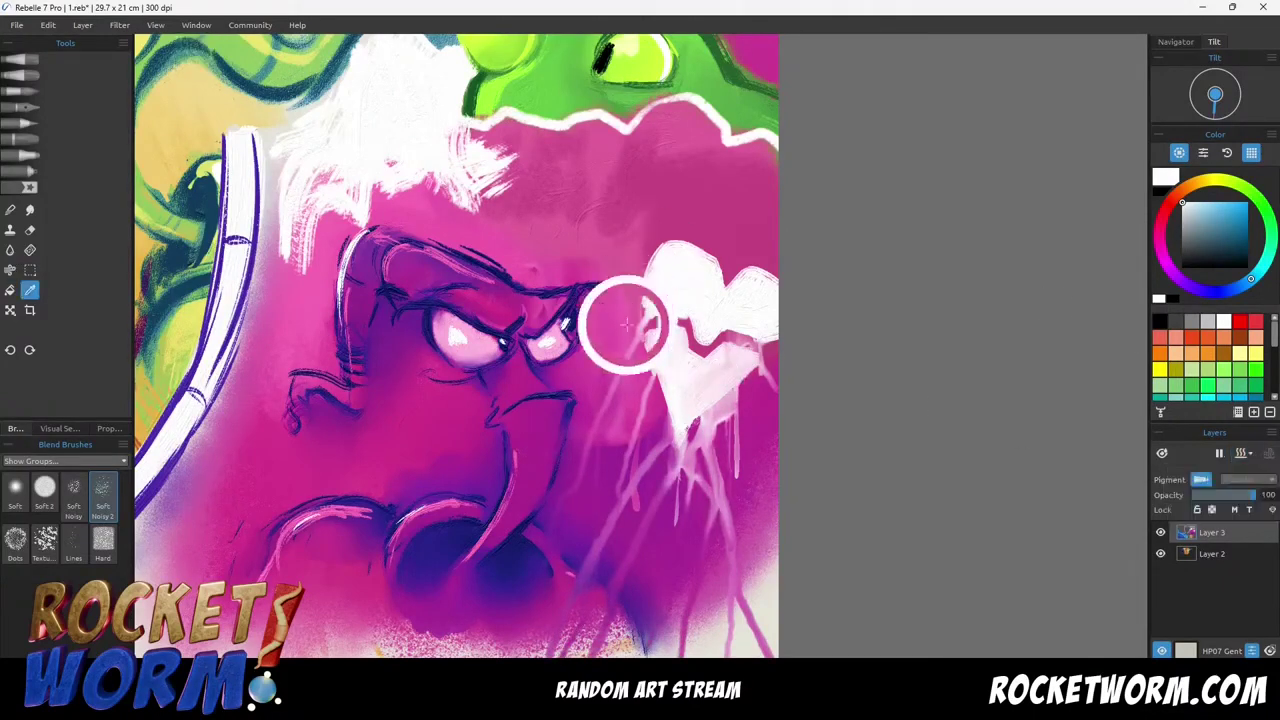
left_click(654, 476, "alt")
left_click(22, 60)
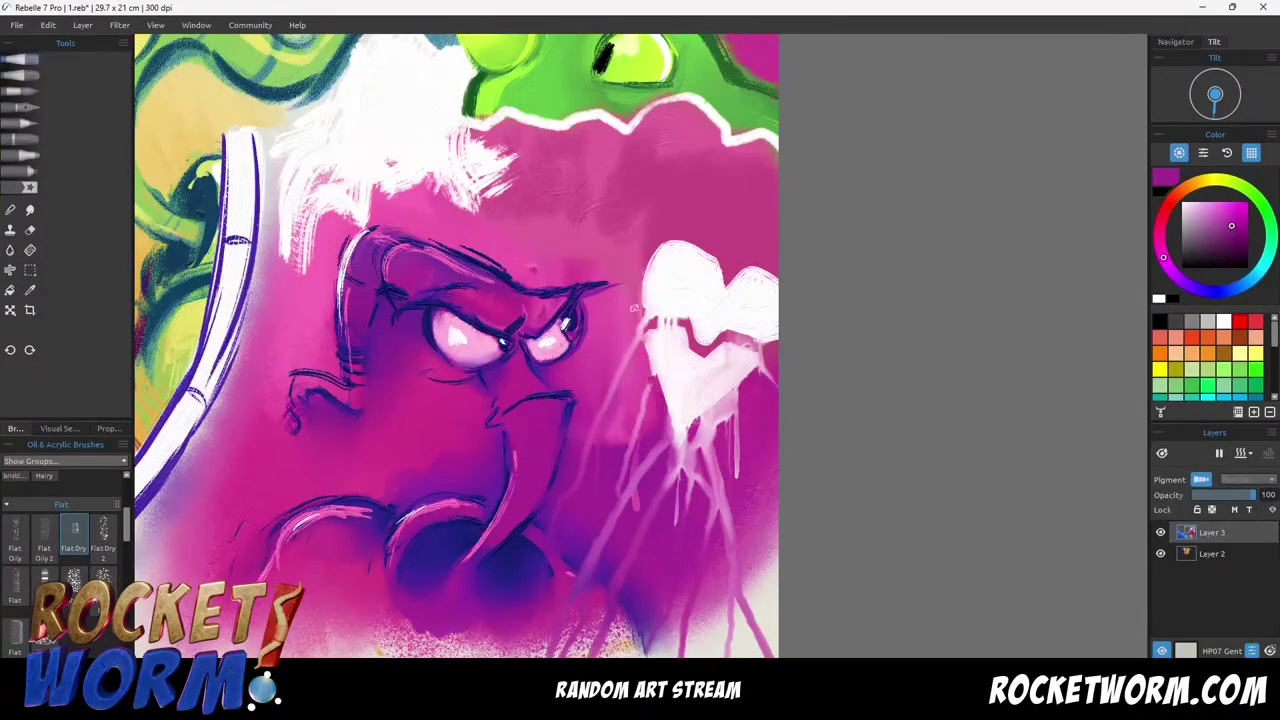
mouse_move(637, 307)
left_mouse_down()
mouse_move(700, 240)
mouse_move(775, 280)
mouse_move(730, 350)
mouse_move(640, 329)
left_mouse_up()
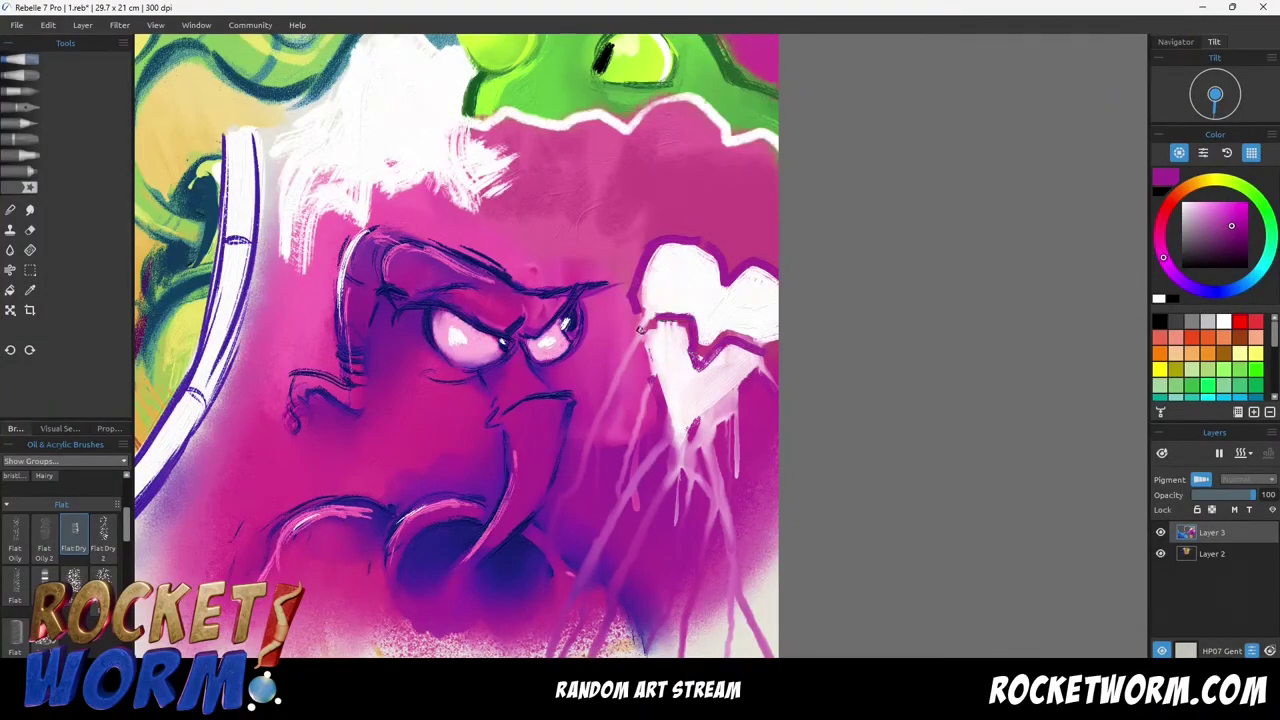
Add a new empty layer above Layer 3 and save the file.
mouse_move(350, 470)
left_mouse_down()
mouse_move(674, 509)
mouse_move(140, 574)
mouse_move(290, 574)
mouse_move(414, 437)
left_mouse_up()
scroll(416, 430, "up", 7)
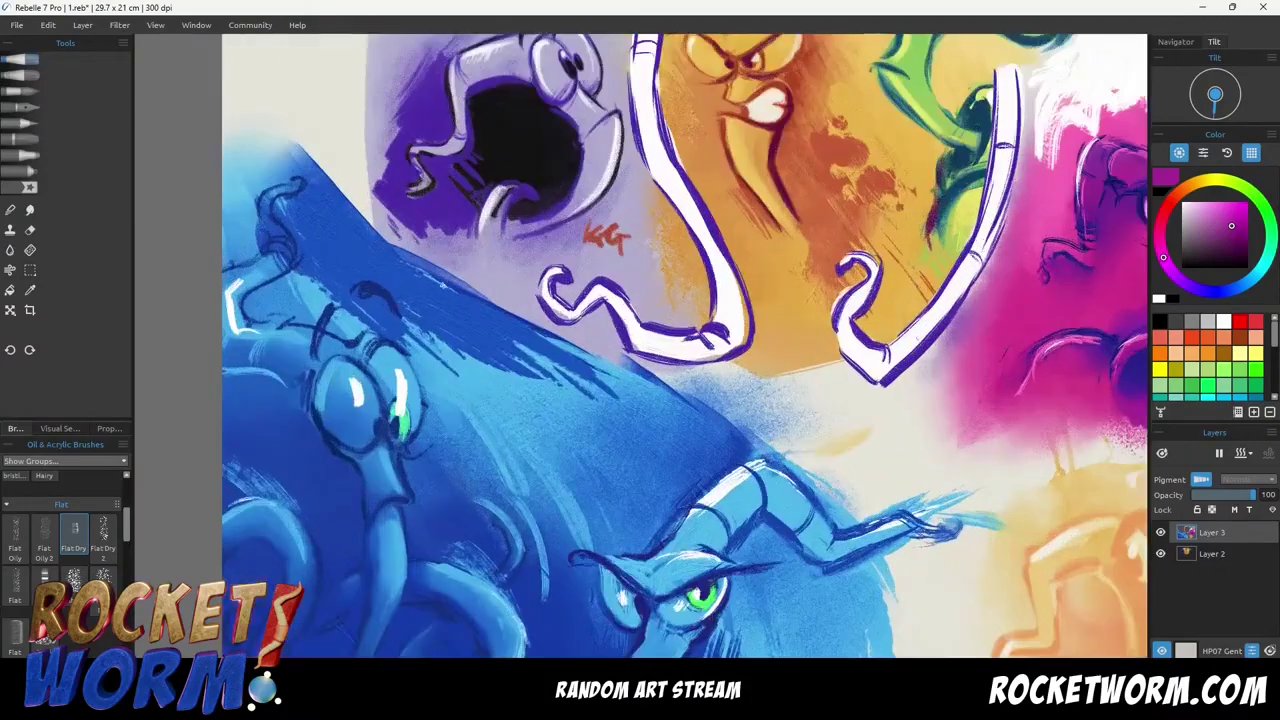
scroll(200, 400, "down", 7)
scroll(583, 305, "up", 5)
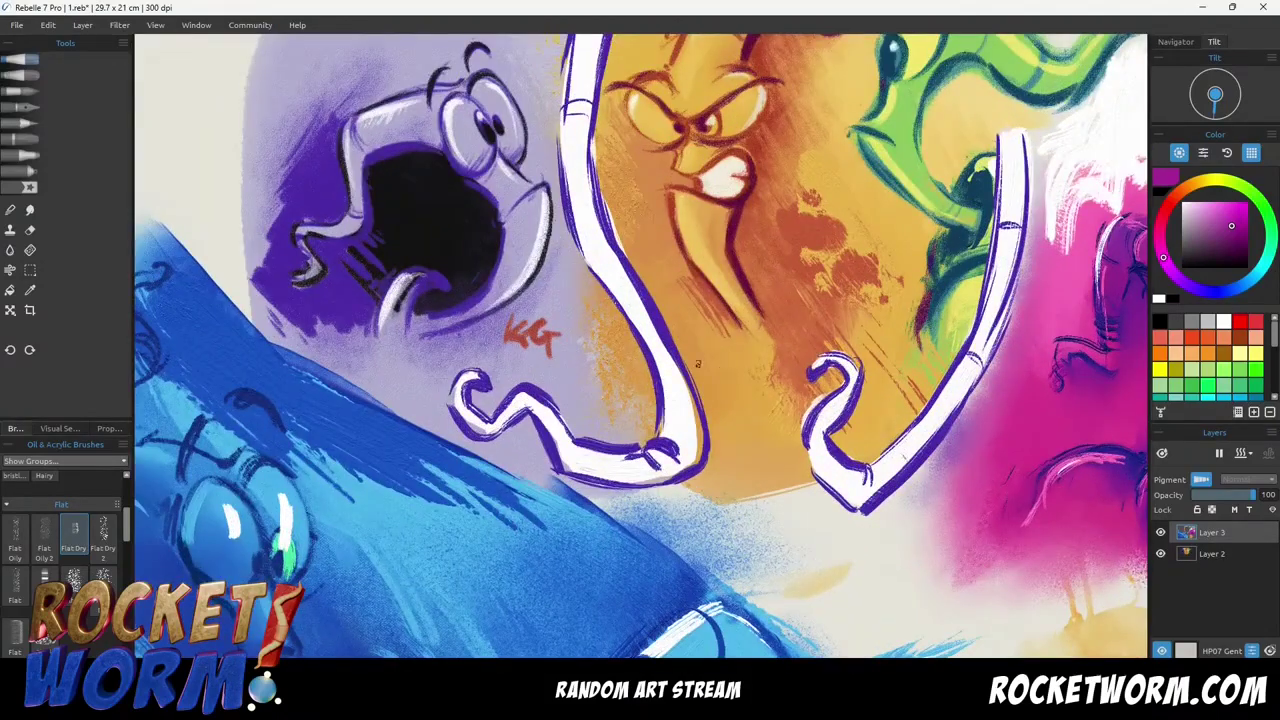
key("ctrl+shift+n")
key("ctrl+s")
scroll(698, 364, "down", 5)
left_click_drag(871, 226, 803, 172)
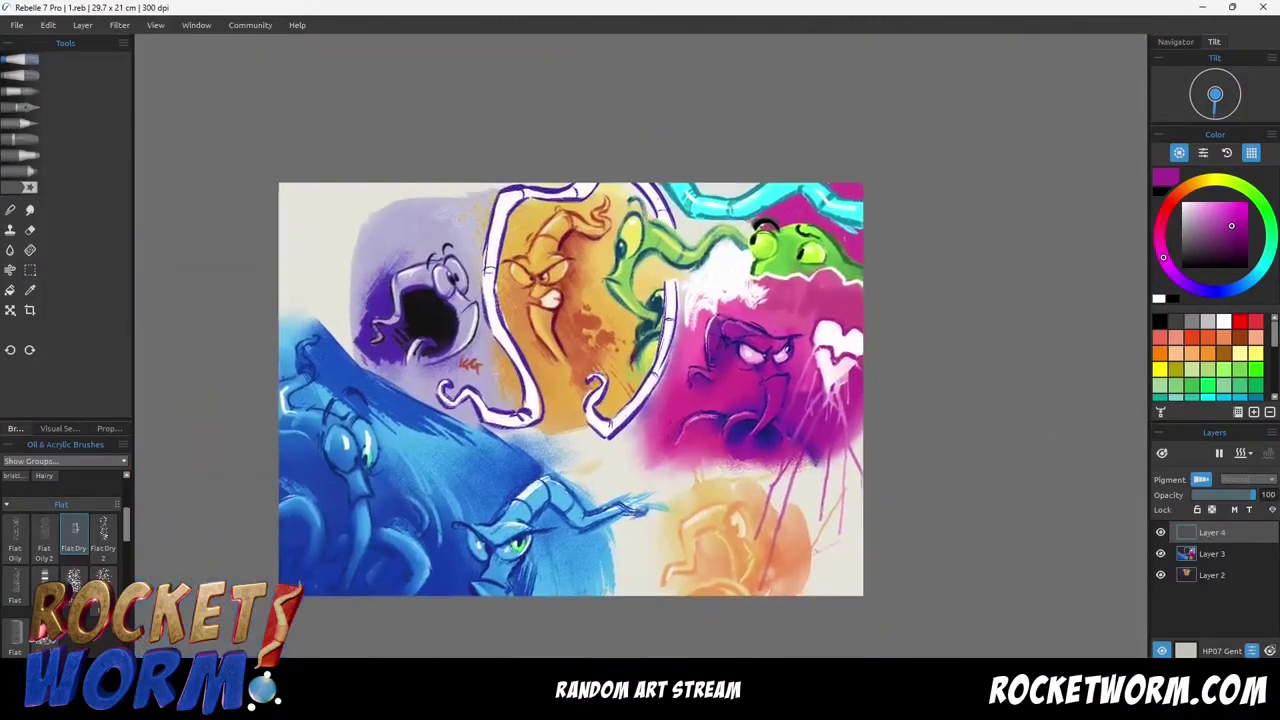
scroll(434, 438, "up", 2)
scroll(489, 228, "up", 1)
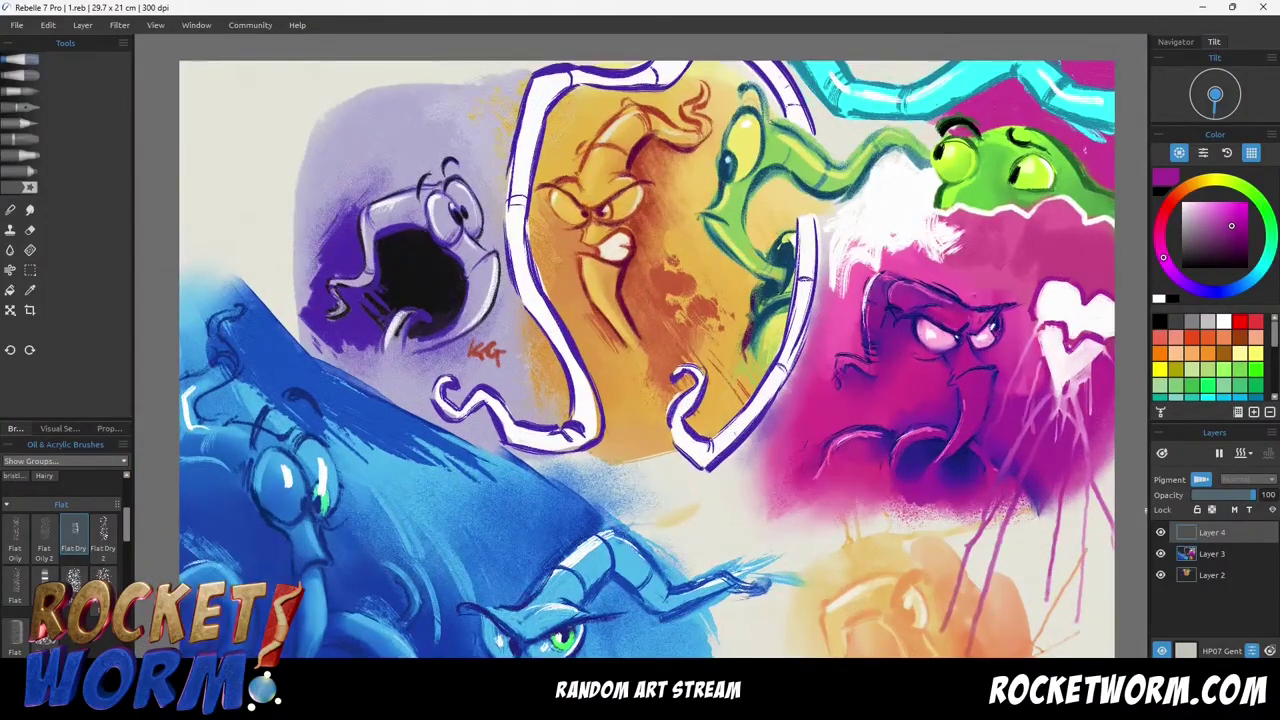